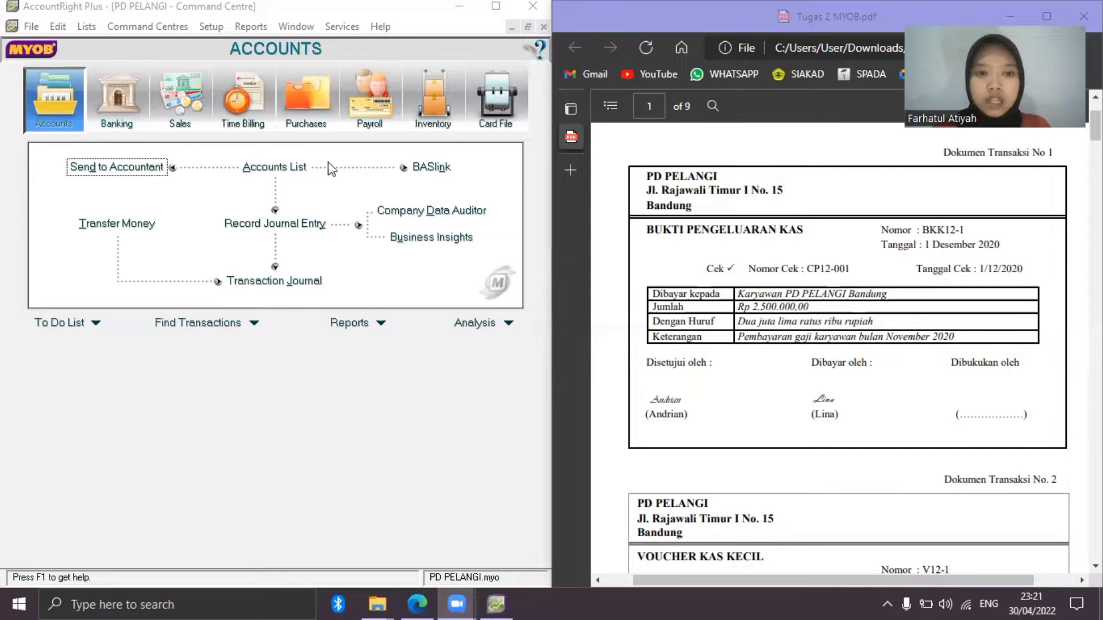
Open a Spend Money transaction in Banking and turn off tax-inclusive amounts.
click(136, 117)
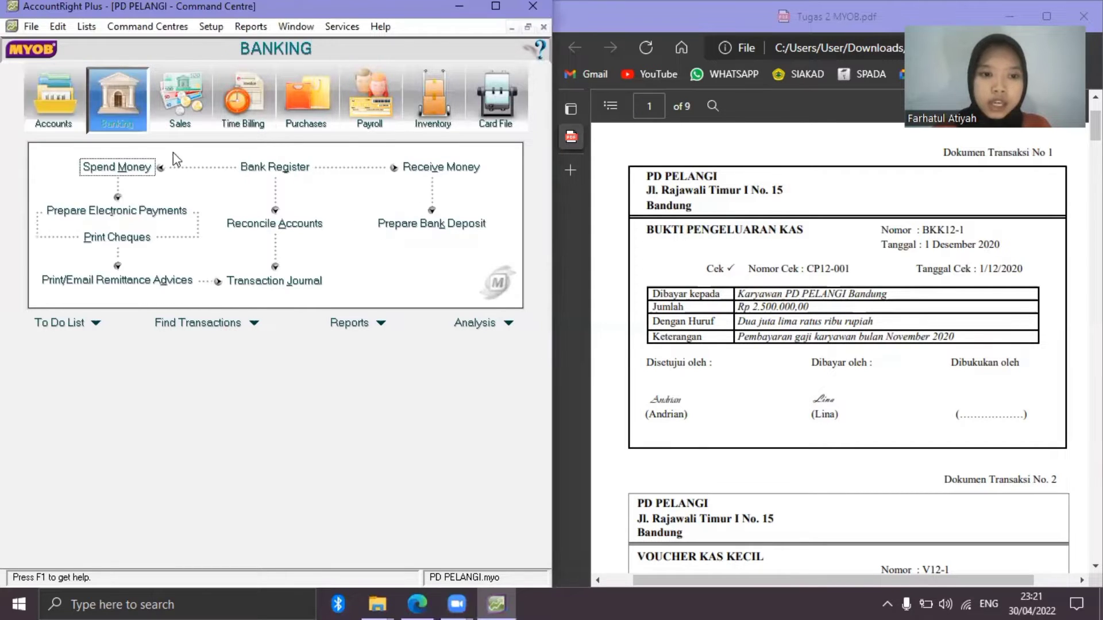
click(133, 168)
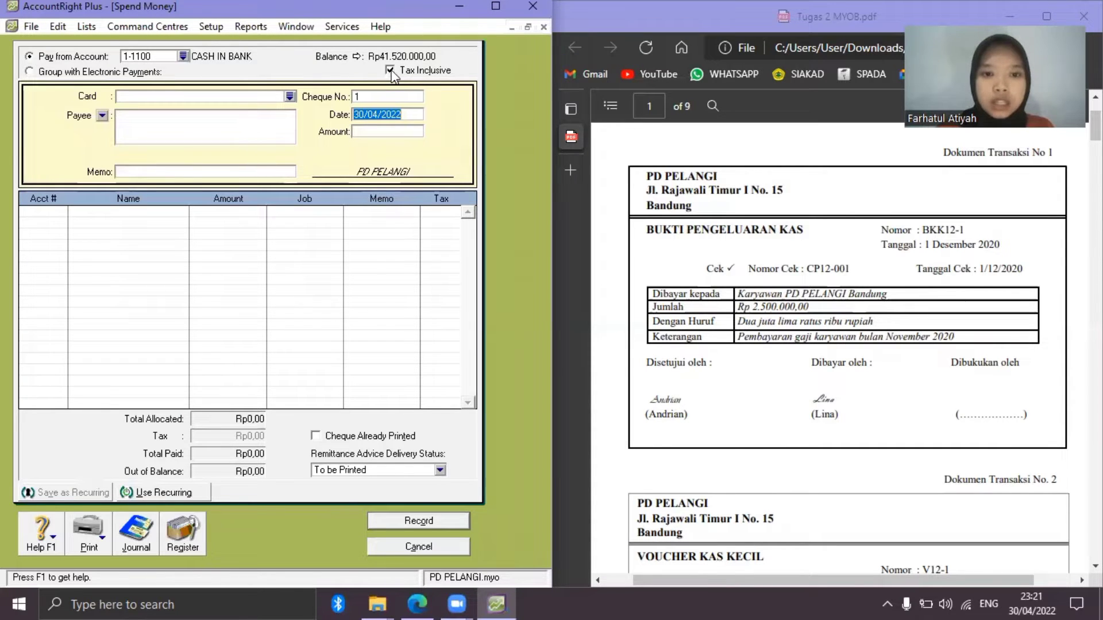
click(390, 70)
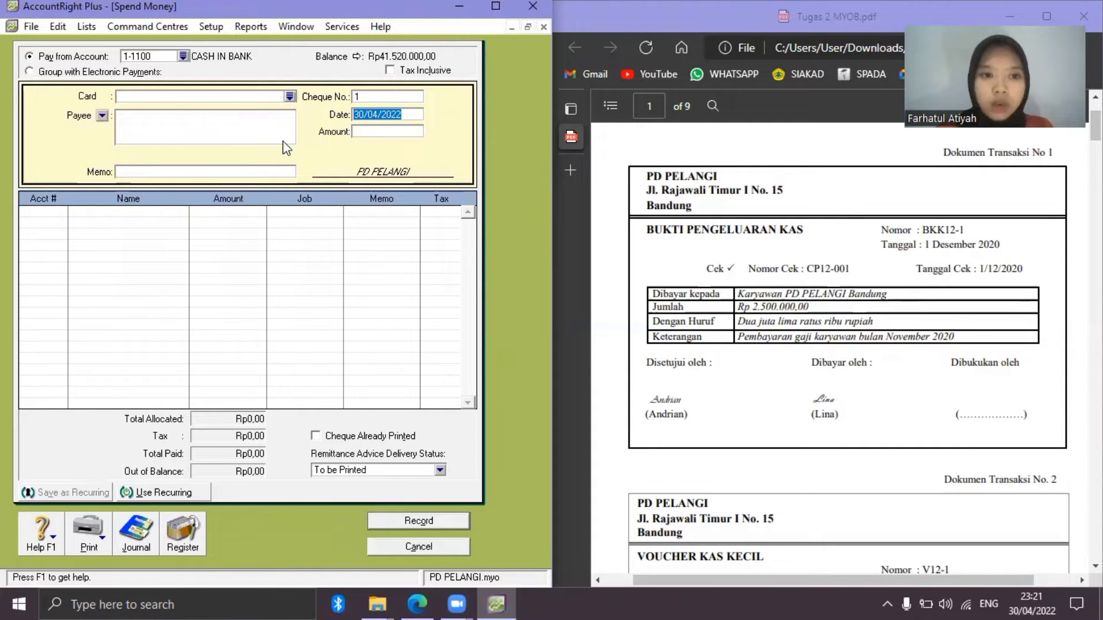
Set the payment's cheque number to BKK12-1 and its date to 01/12/2020.
click(393, 93)
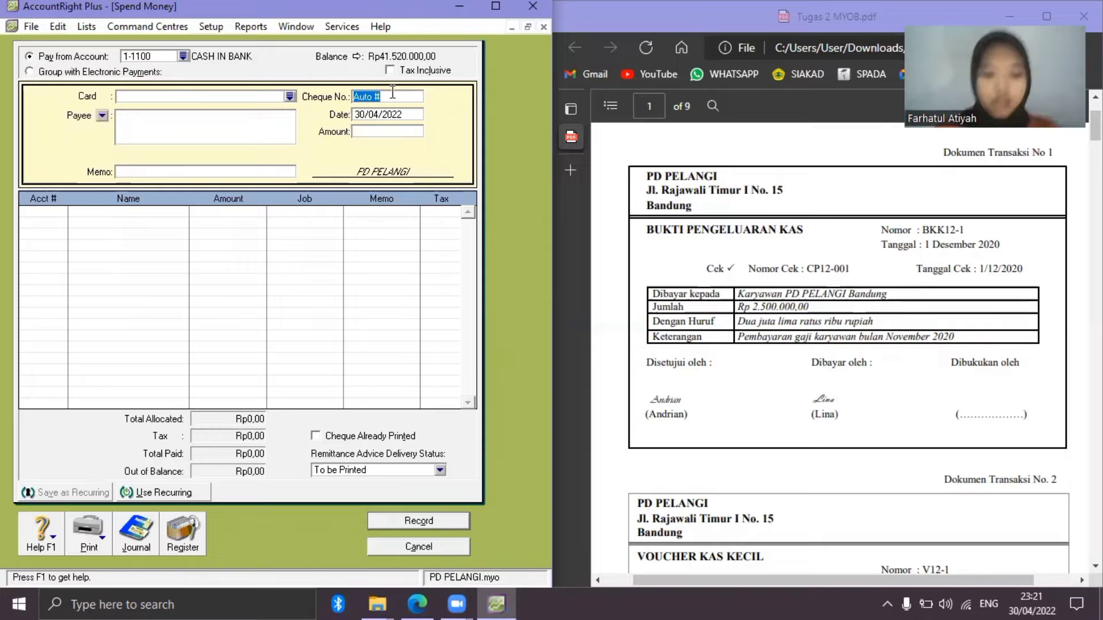
text(BKK)
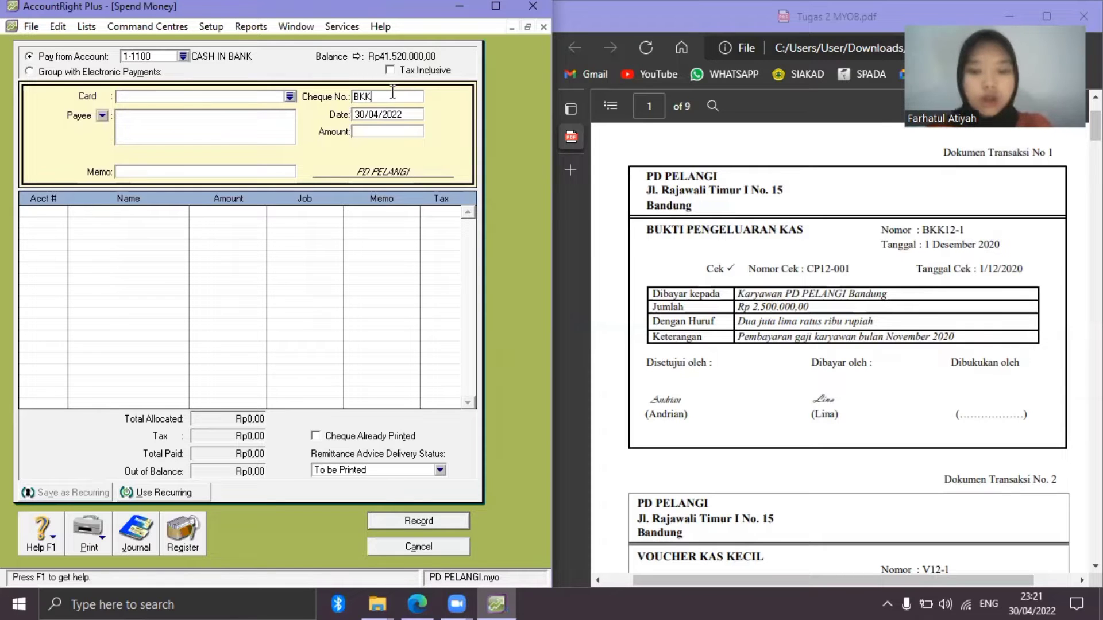
text(12-1)
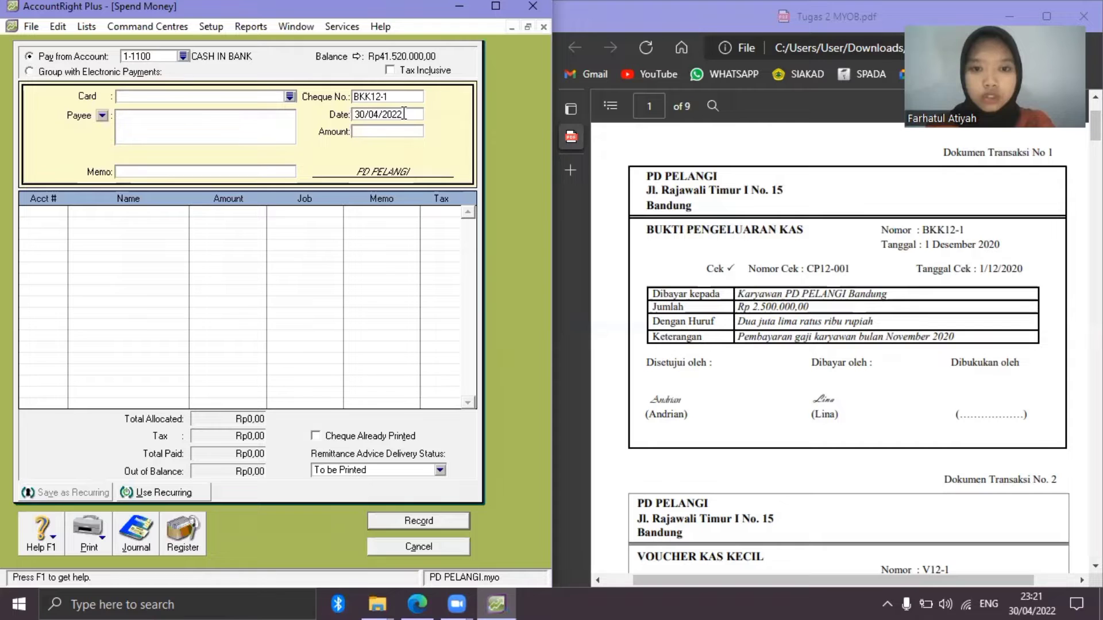
click(404, 113)
text(1)
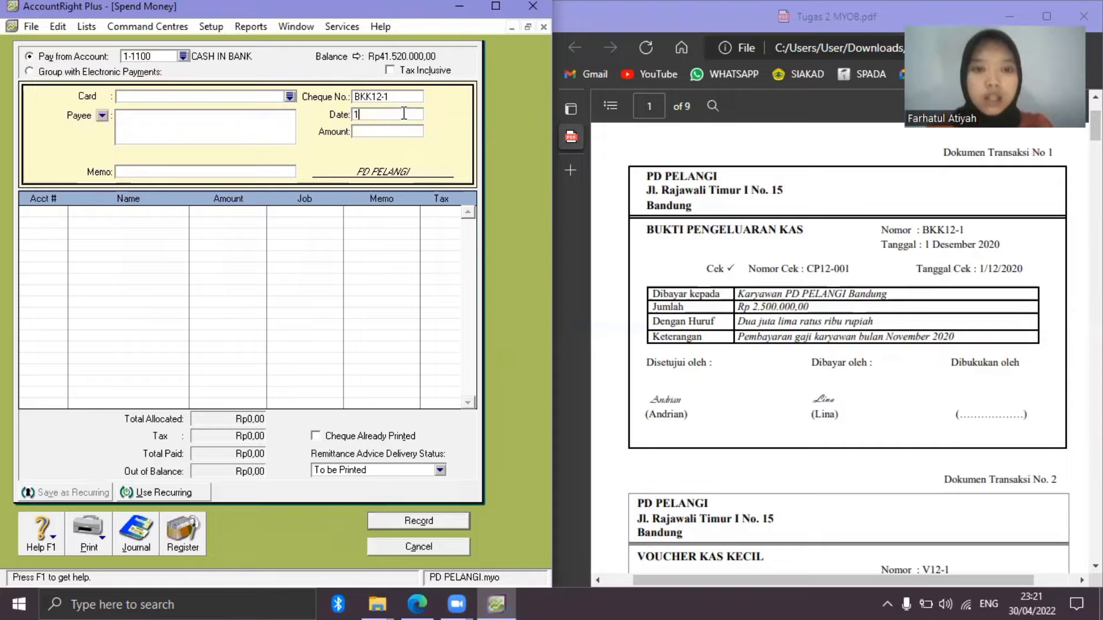
text(/12/2020)
key(Tab)
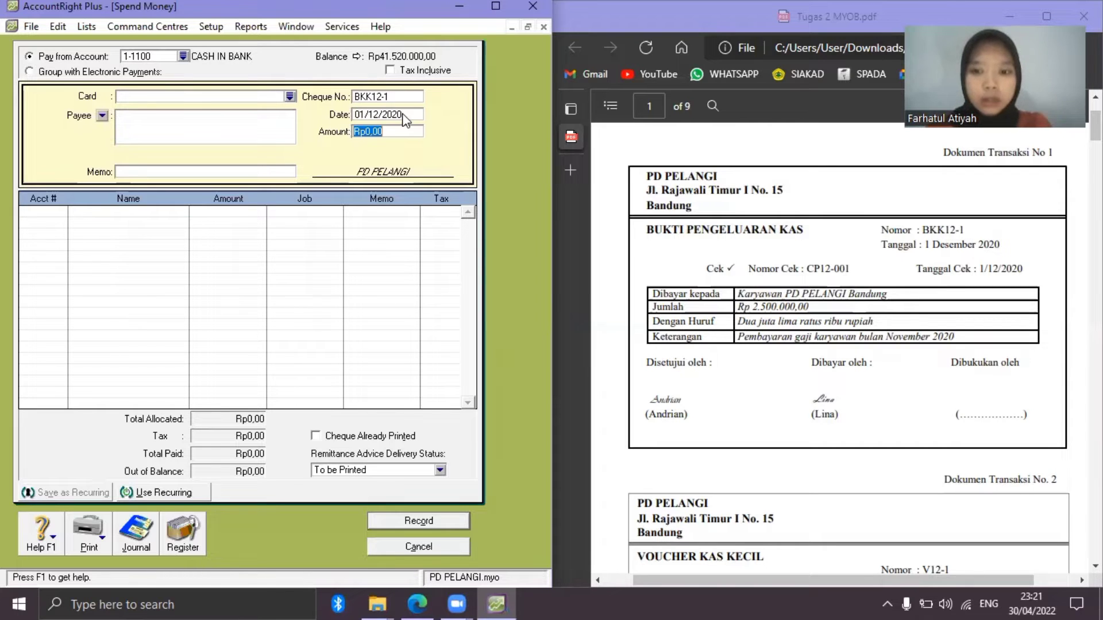
Set the payment amount to Rp2.500.000.
text(25)
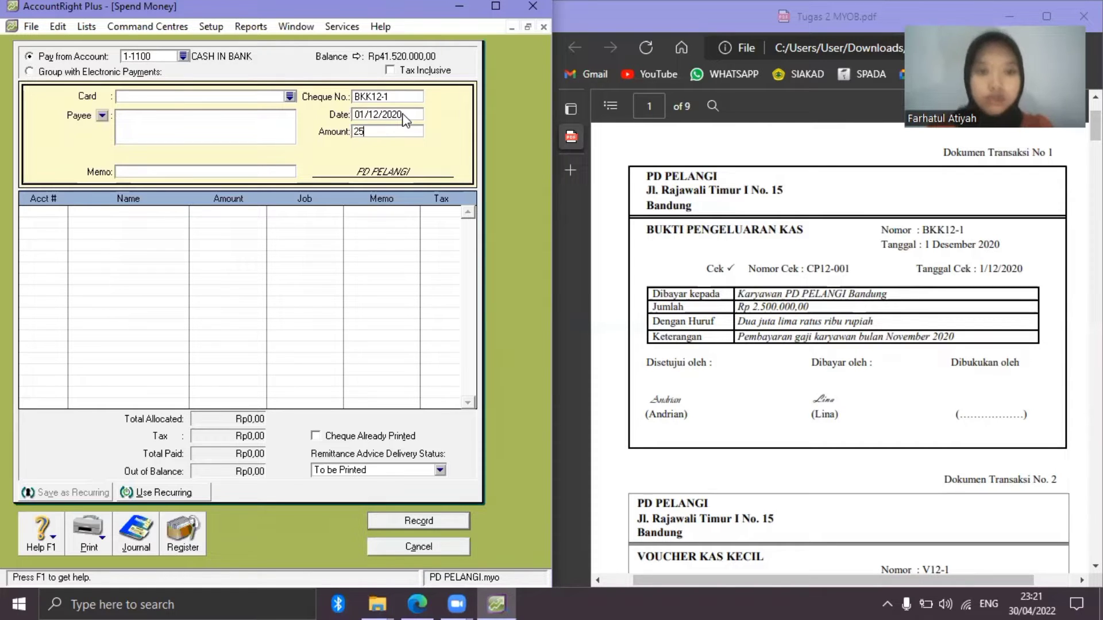
text(0000)
key(Tab)
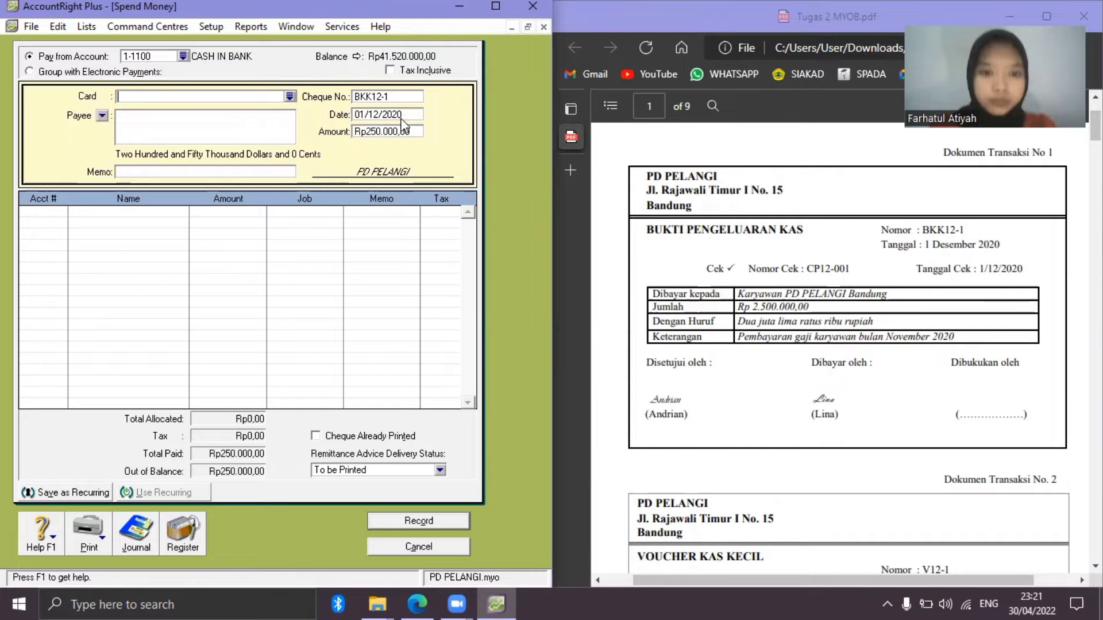
click(402, 132)
text(2)
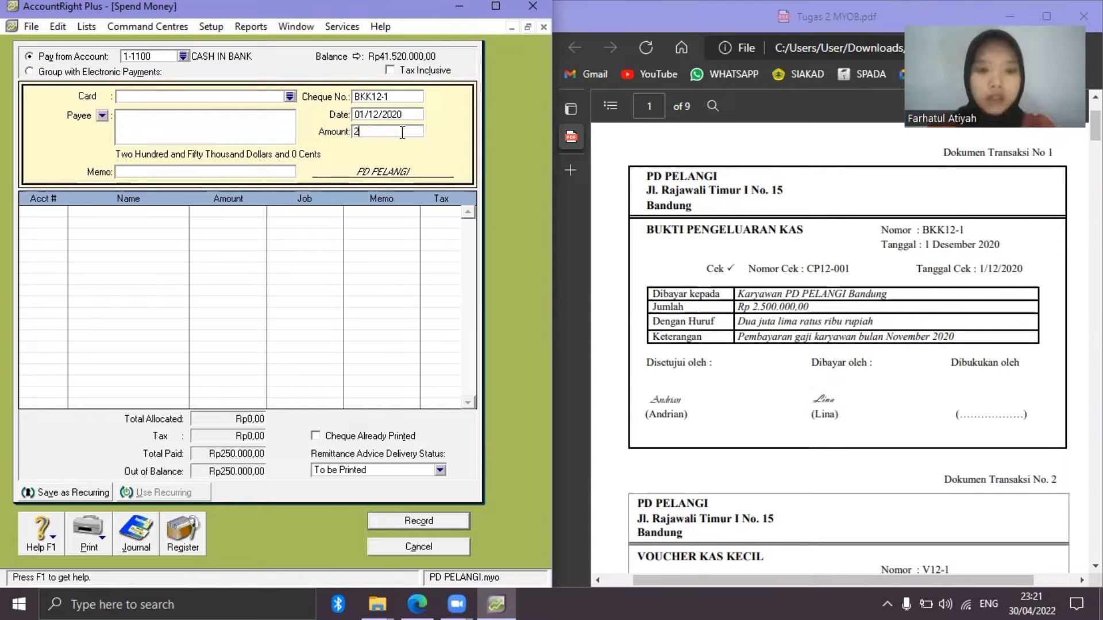
text(.500.000)
Enter the payment memo "PEMBAYARAN GAJI BULAN NOVEMBER".
click(221, 170)
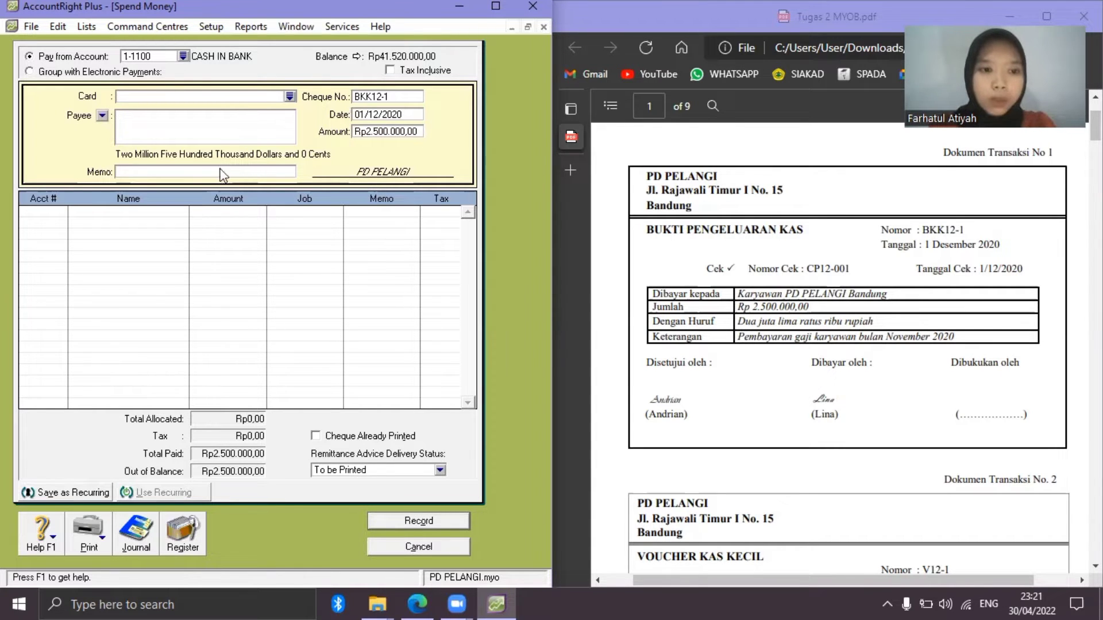
text(P)
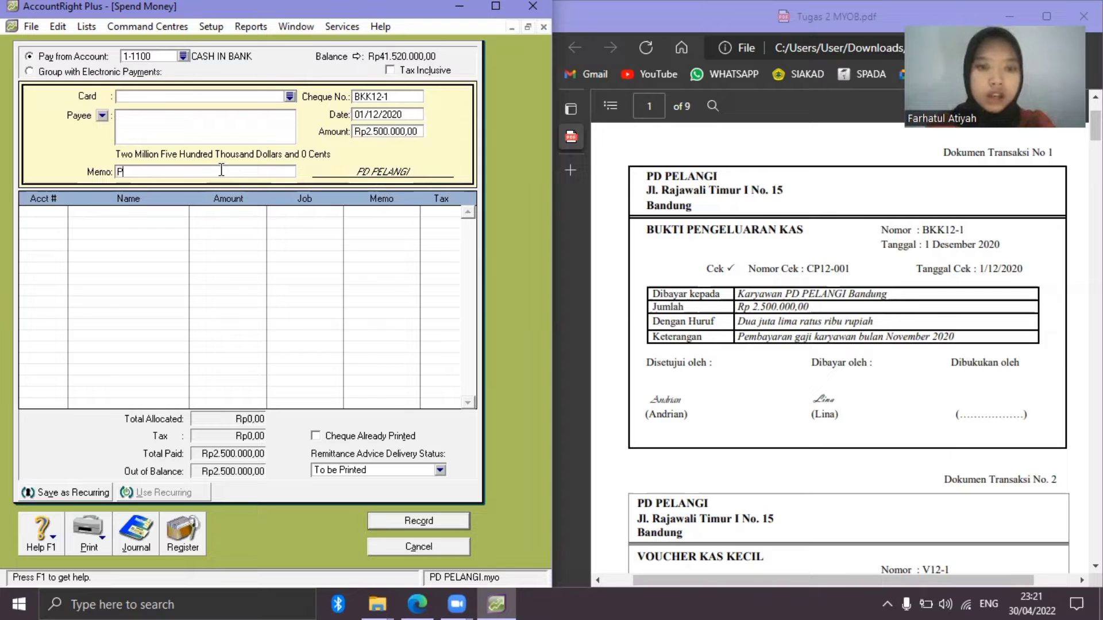
text(EMBAYAR)
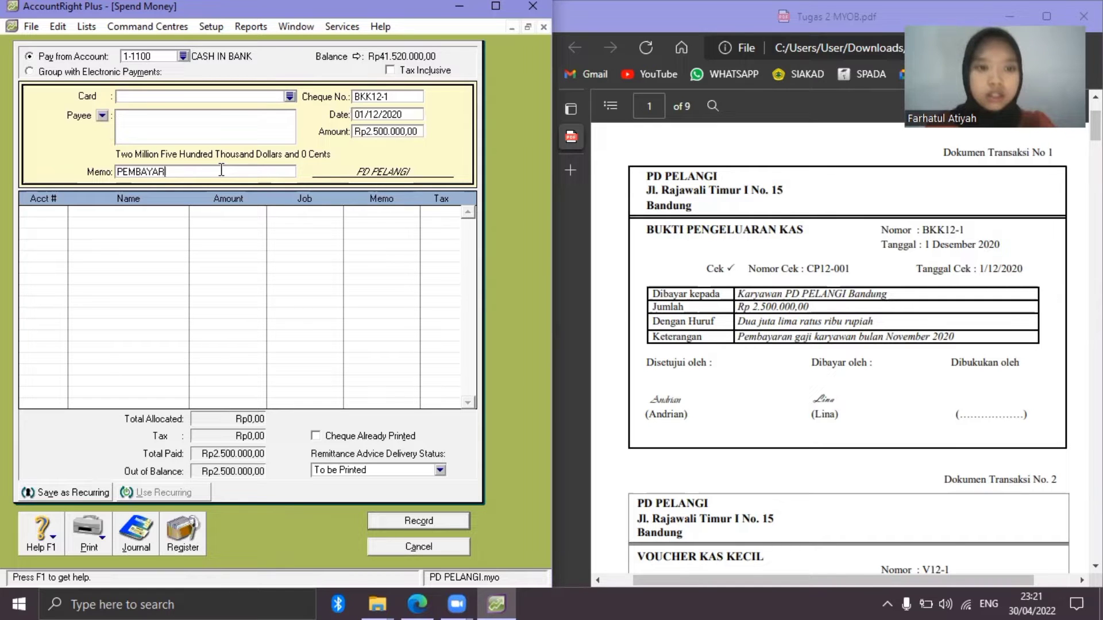
text(AN GAJI)
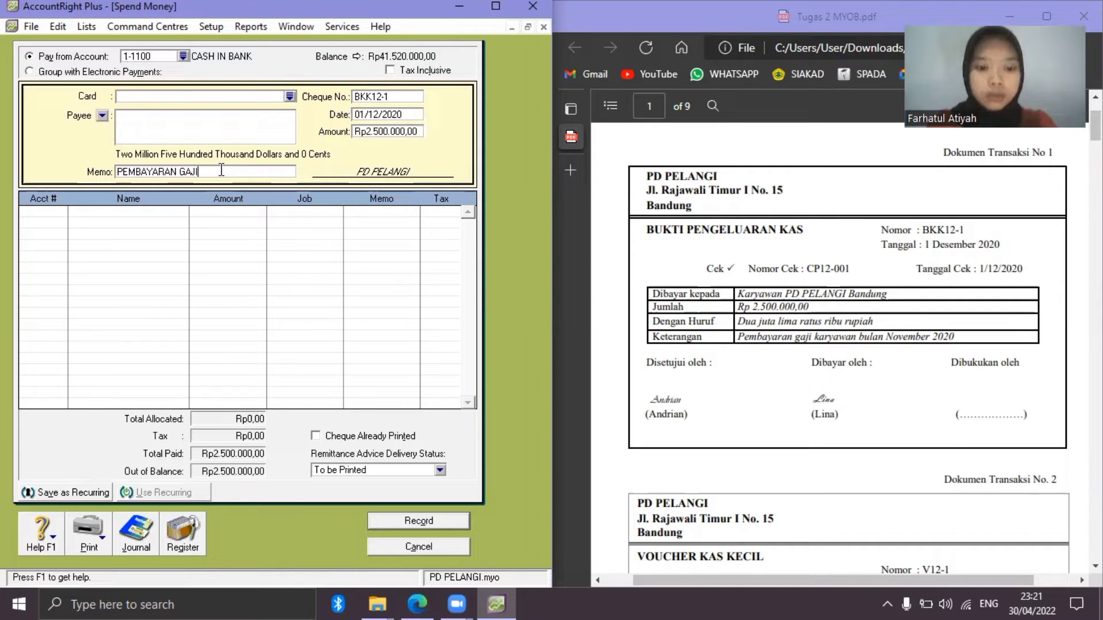
text( BULAN NO)
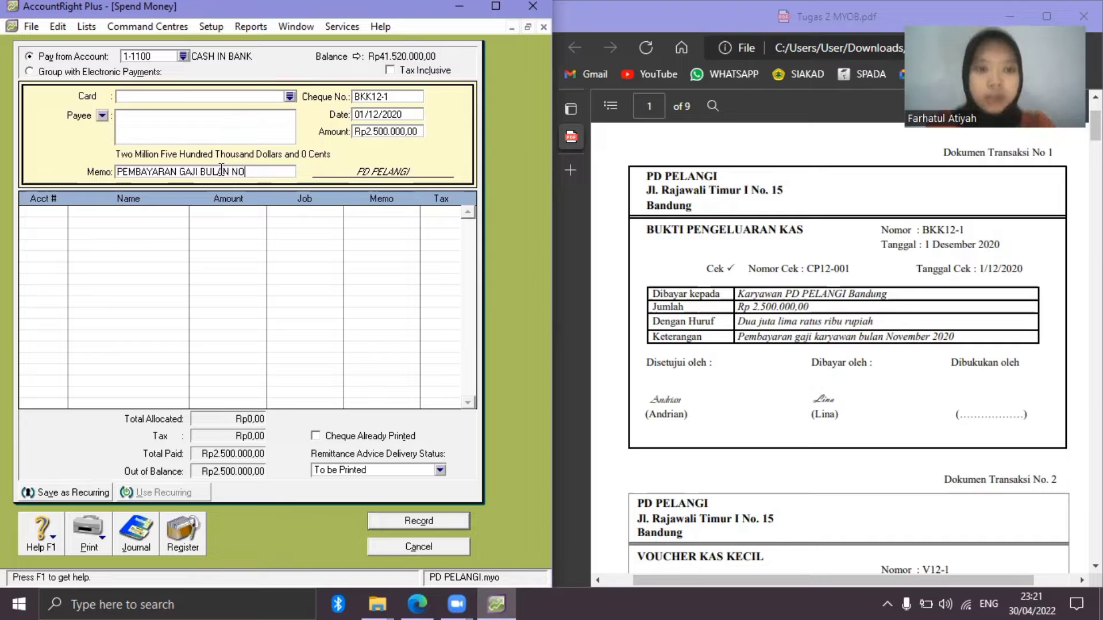
text(VEMBER)
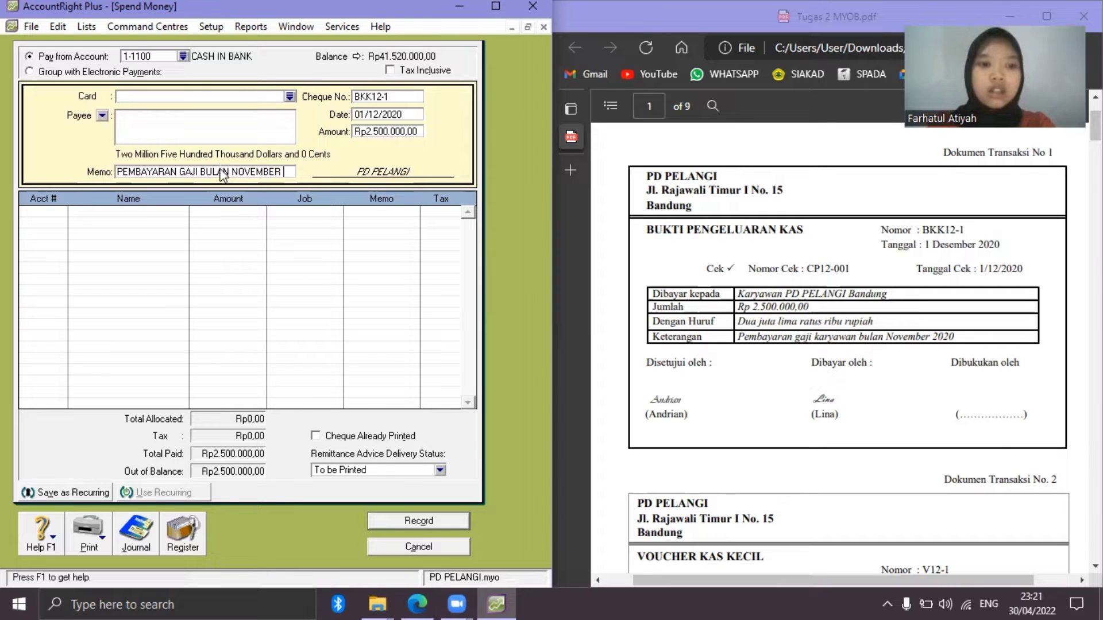
Allocate the full payment amount to account 2-1200 EXPENSE PAYABLE on the first line.
click(58, 209)
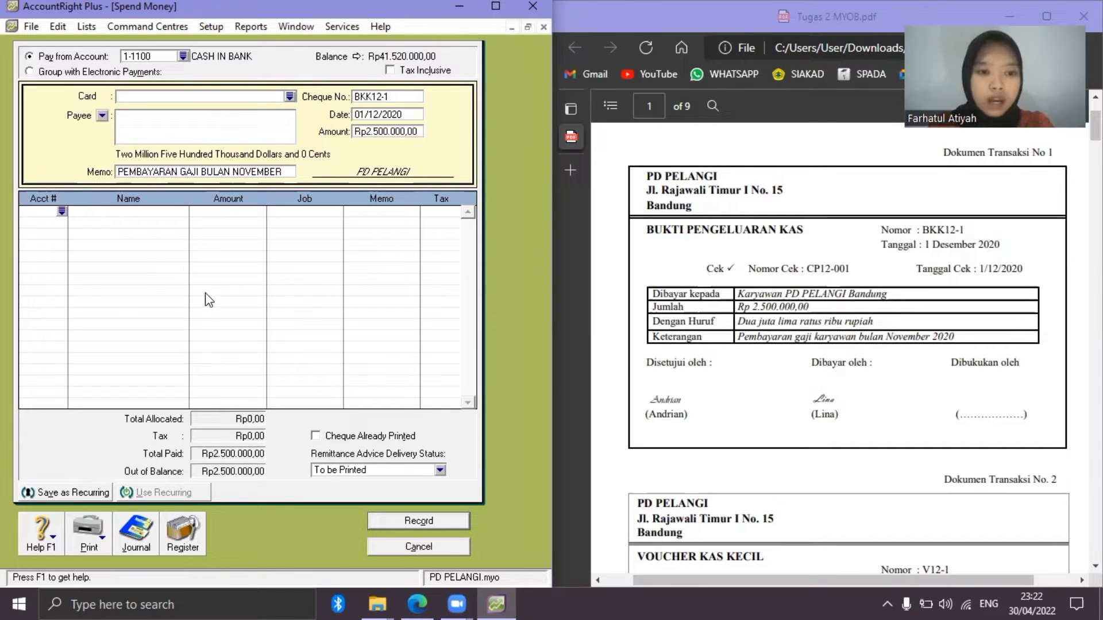
text(6)
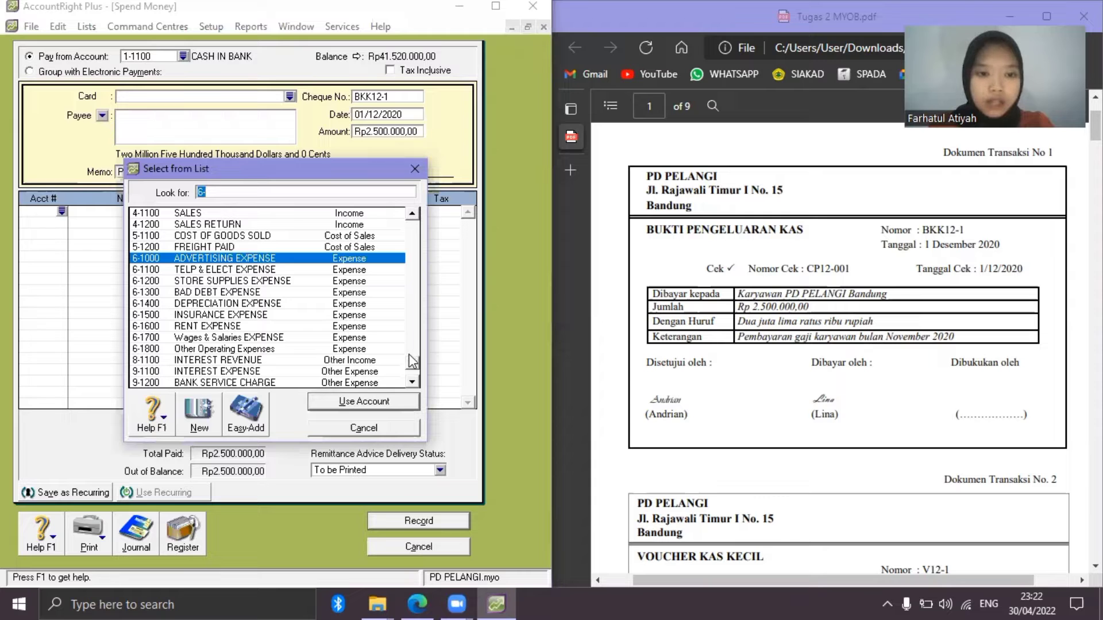
click(415, 230)
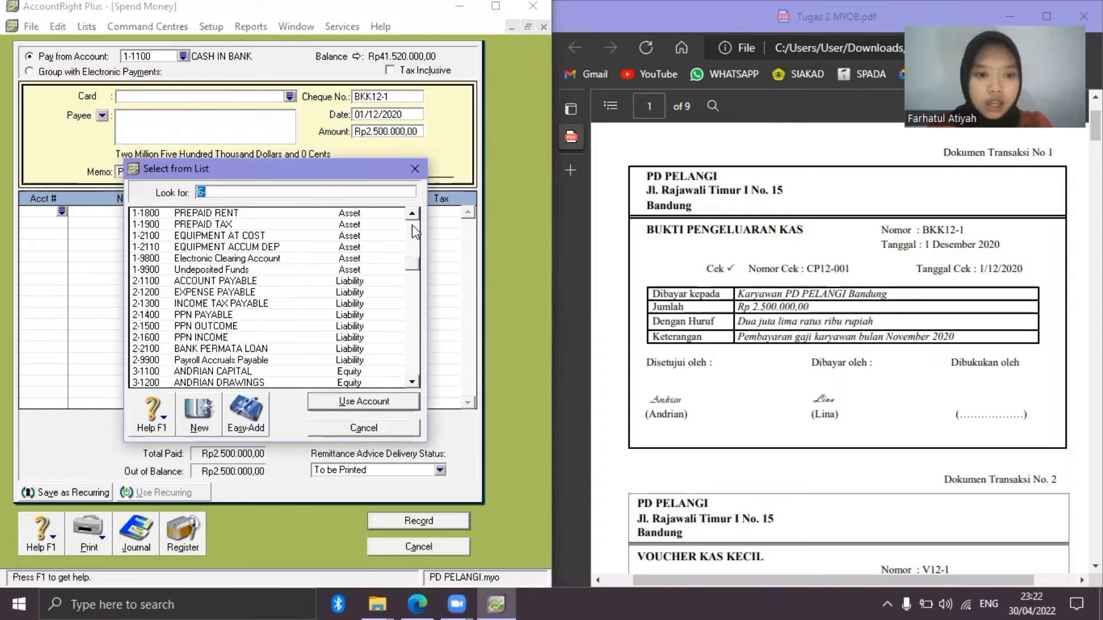
click(412, 216)
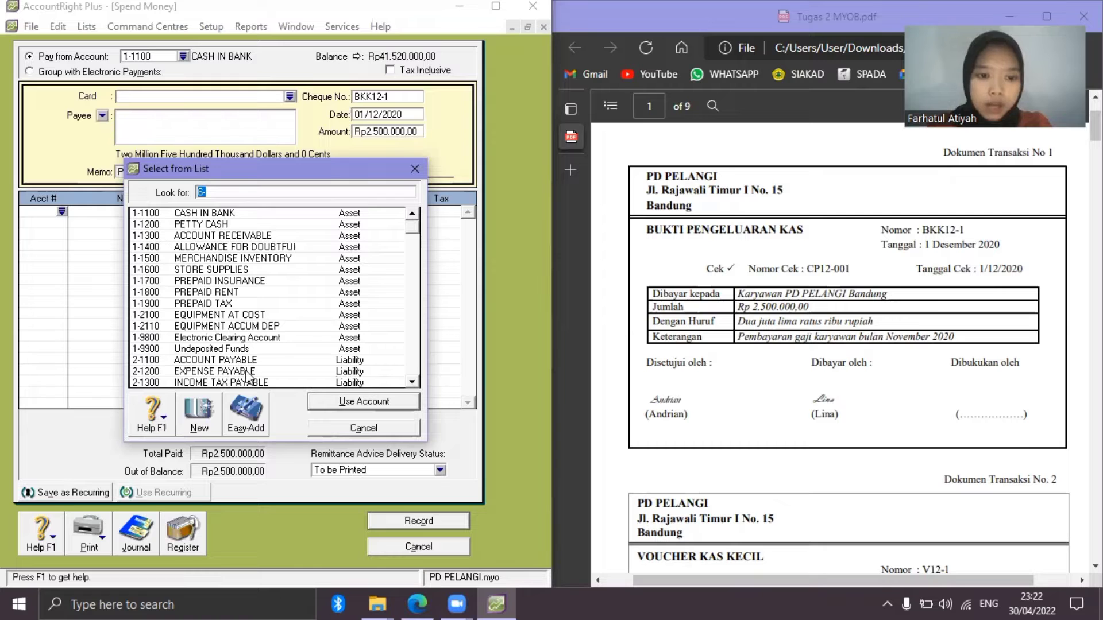
text(2-1200)
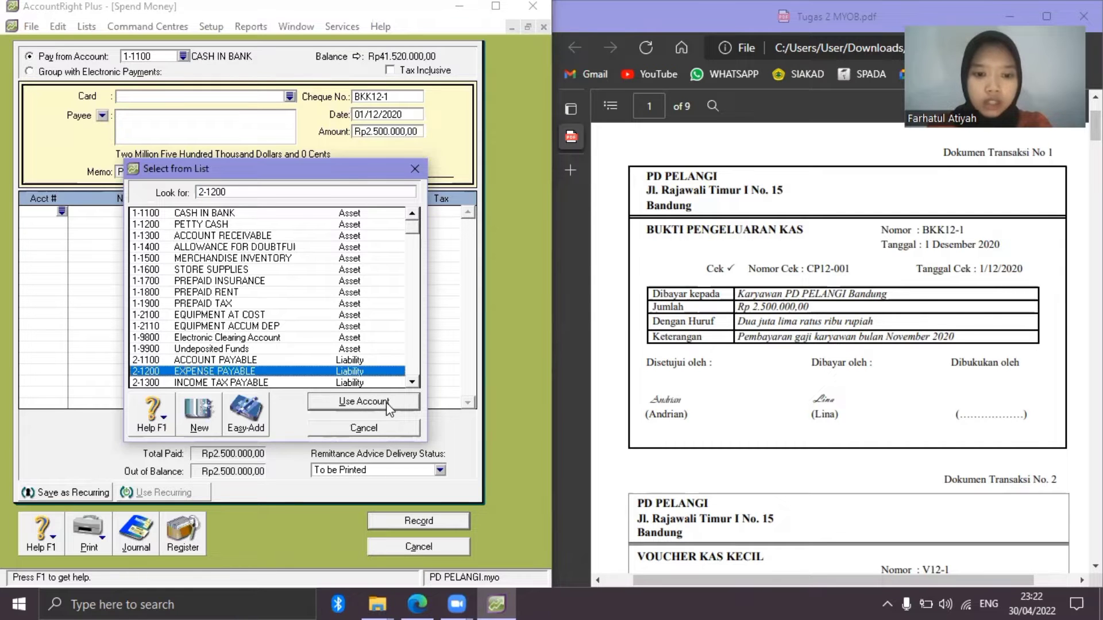
click(386, 402)
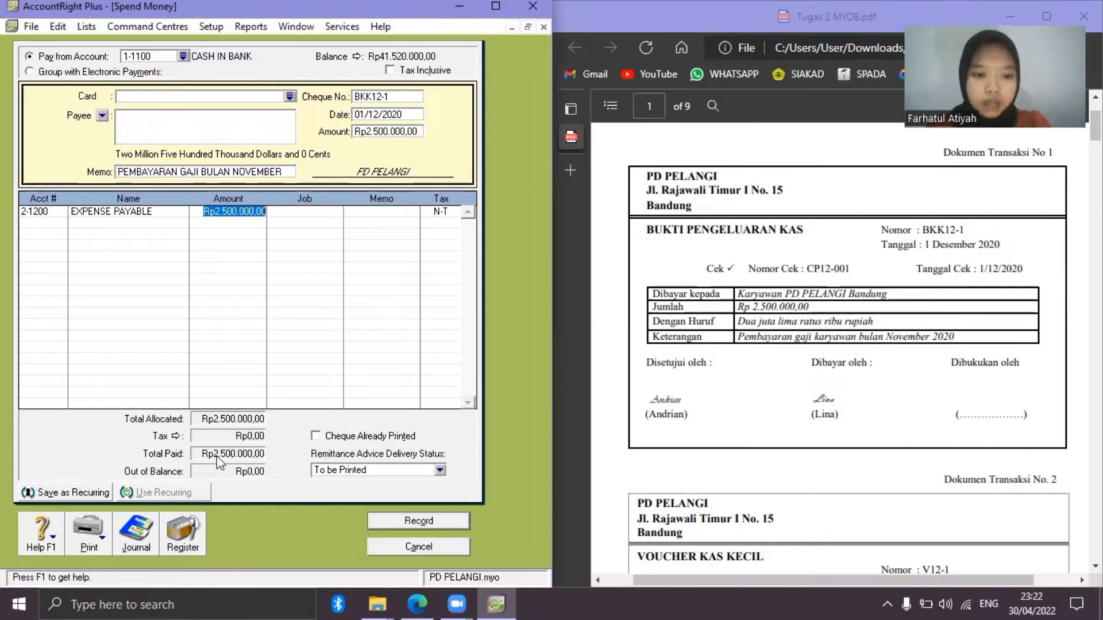
key(Tab)
key(Tab)
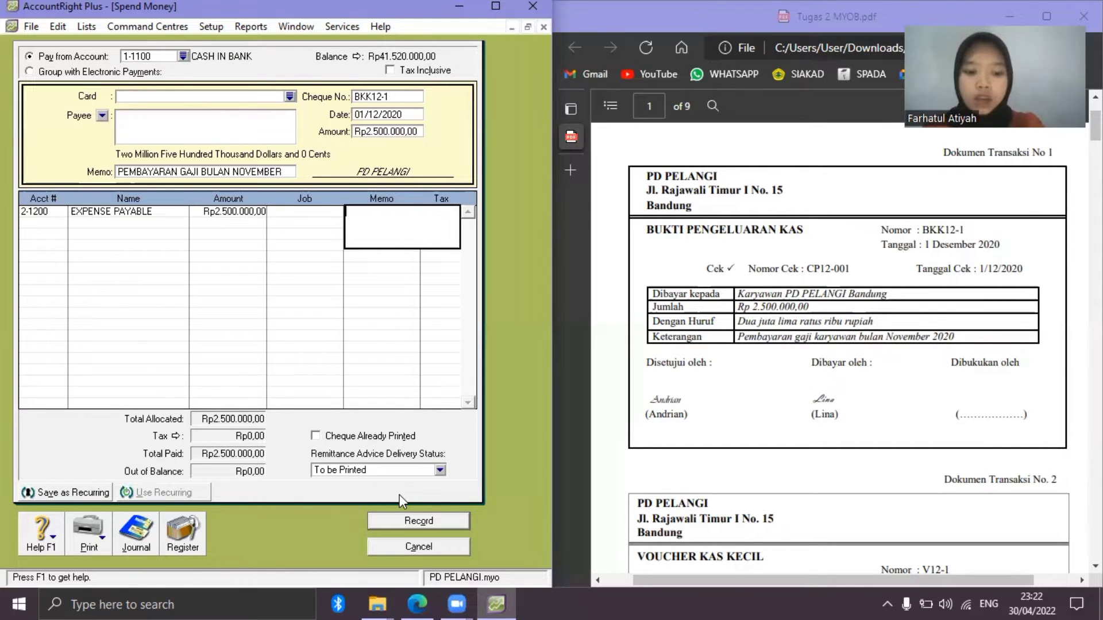
Review the recap of the salary payment, record the transaction and close the Spend Money form.
key(ctrl+r)
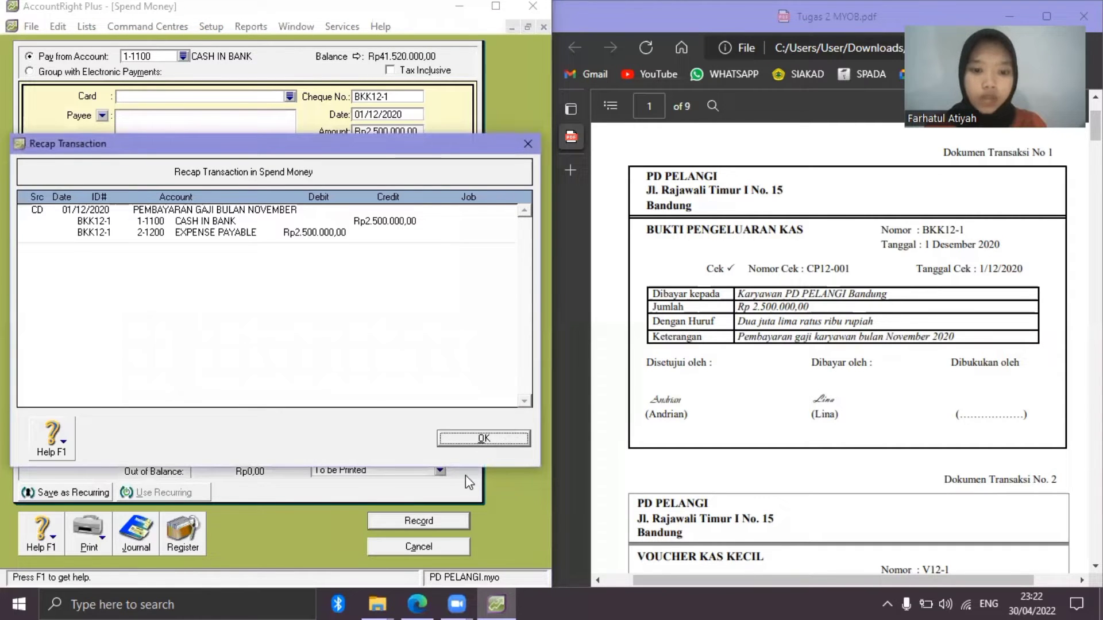
click(428, 521)
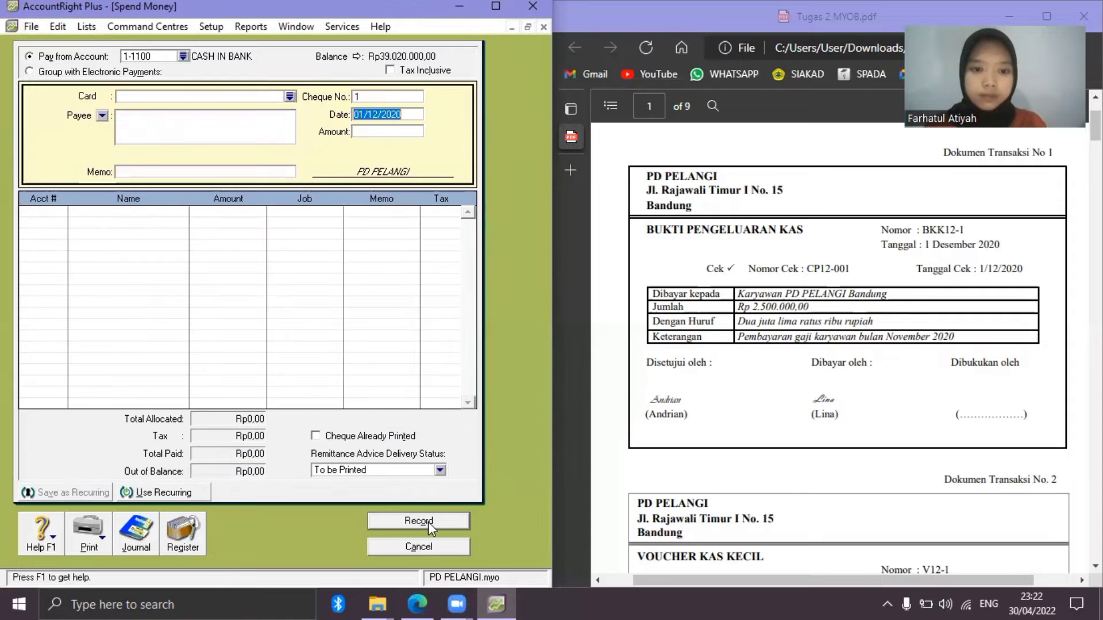
click(451, 548)
Start a Spend Money transaction for the petty cash voucher in document 2, paying from account 1-1200 PETTY CASH.
click(749, 469)
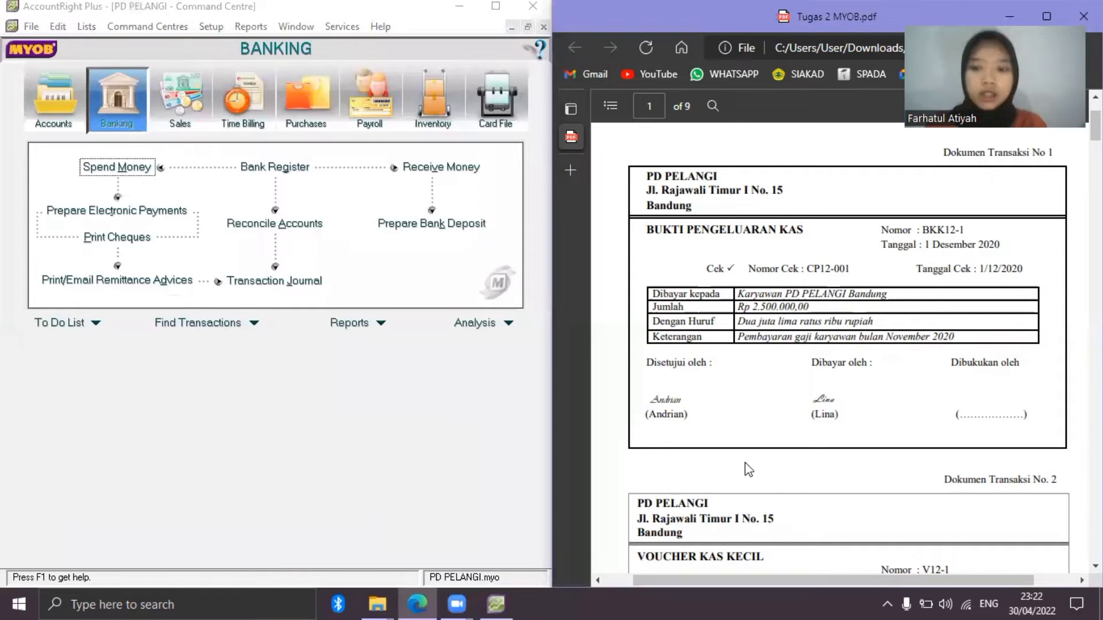
scroll(749, 470, down, 1)
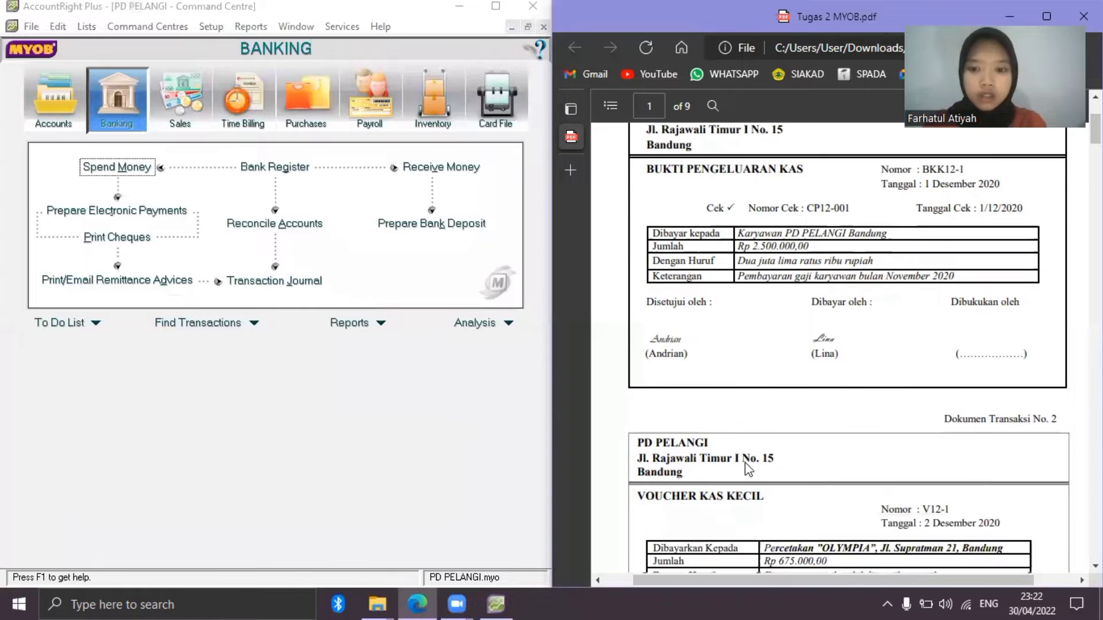
scroll(748, 469, down, 2)
scroll(748, 469, down, 2)
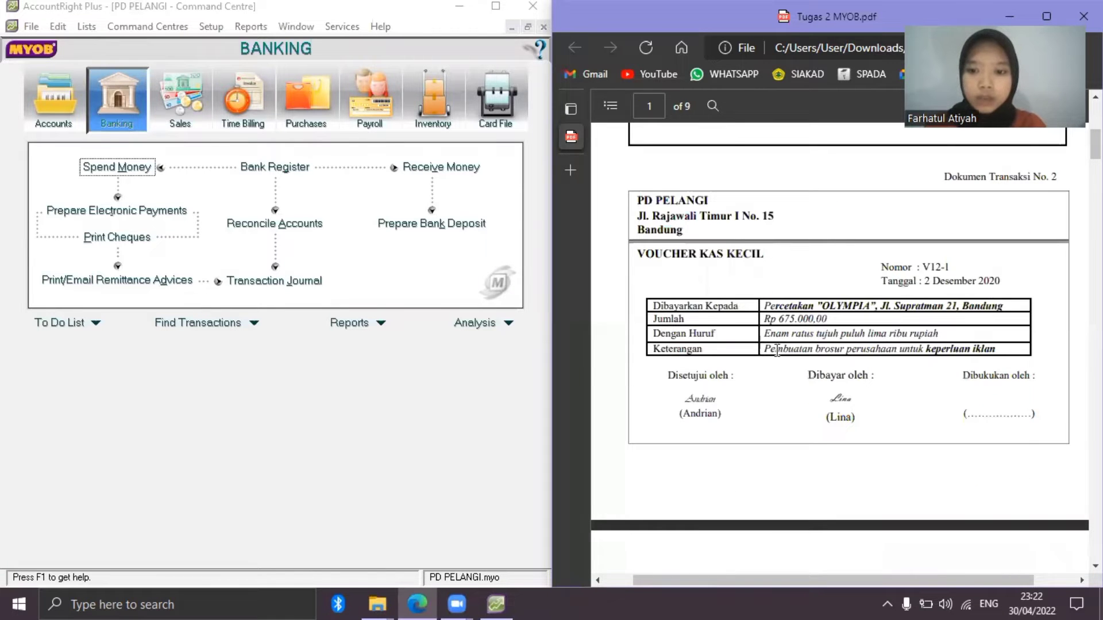
click(119, 167)
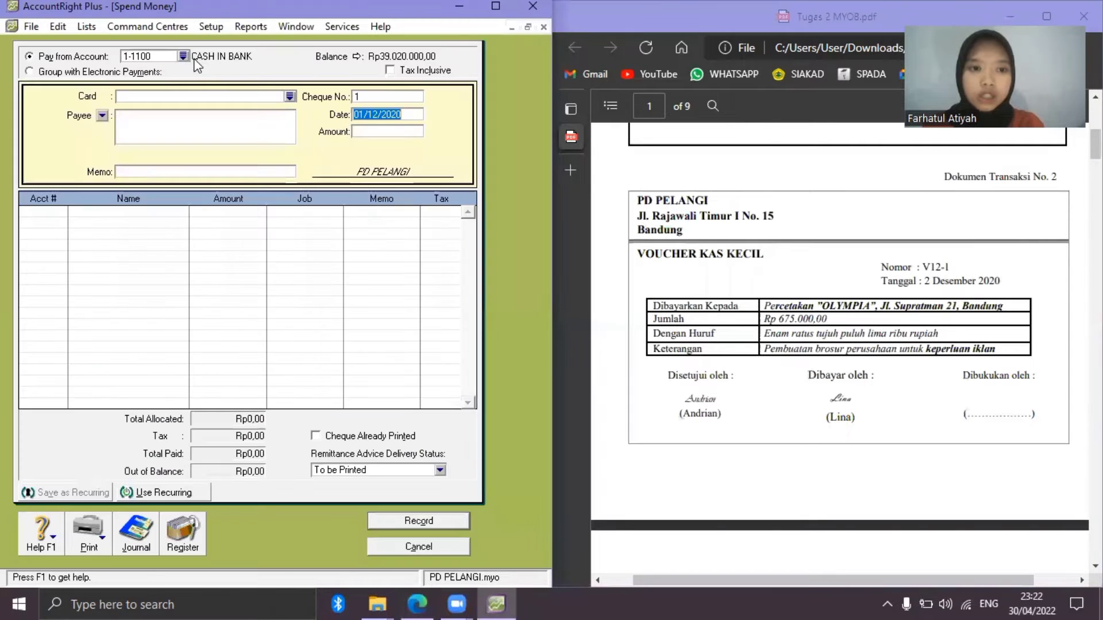
click(183, 56)
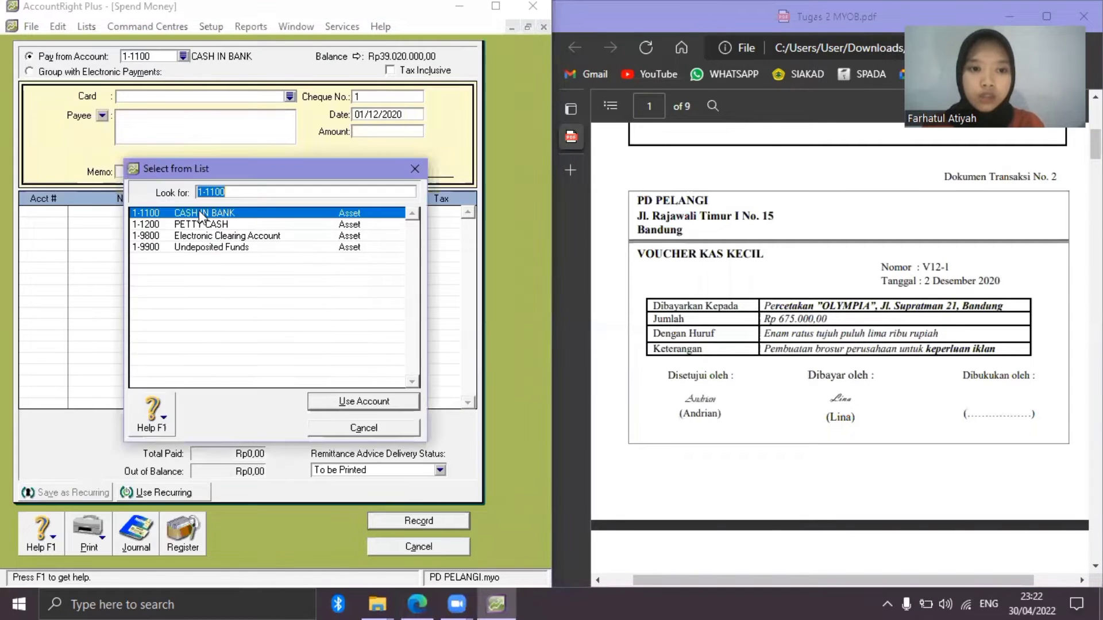
click(201, 225)
key(Return)
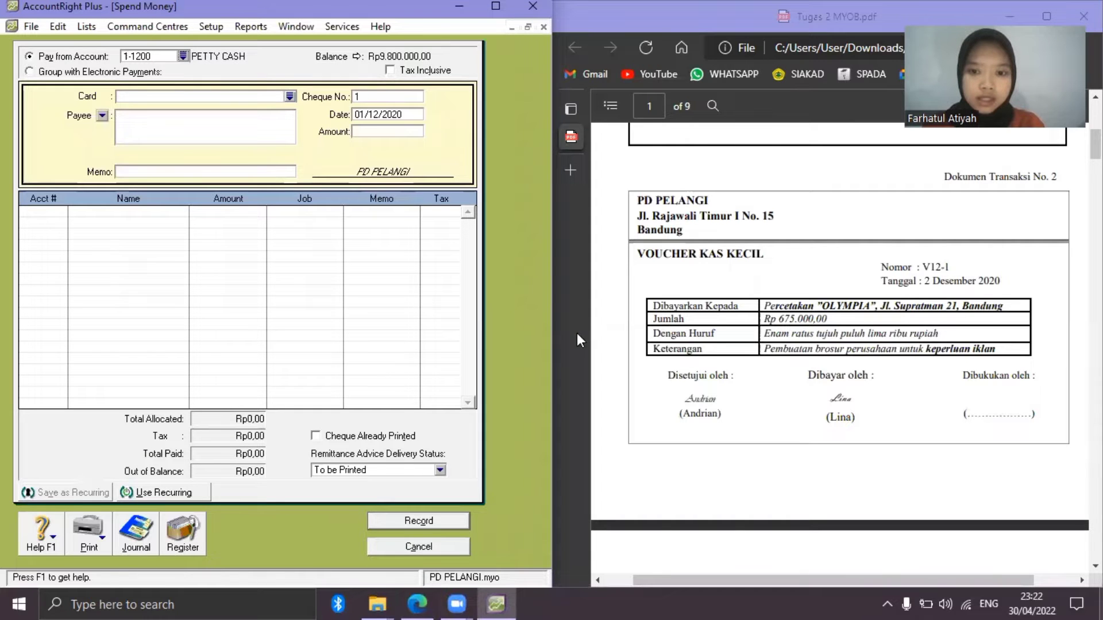
Set the petty cash payment's cheque number to V12-1 and its date to 02/12/2020.
click(363, 96)
text(V12-1)
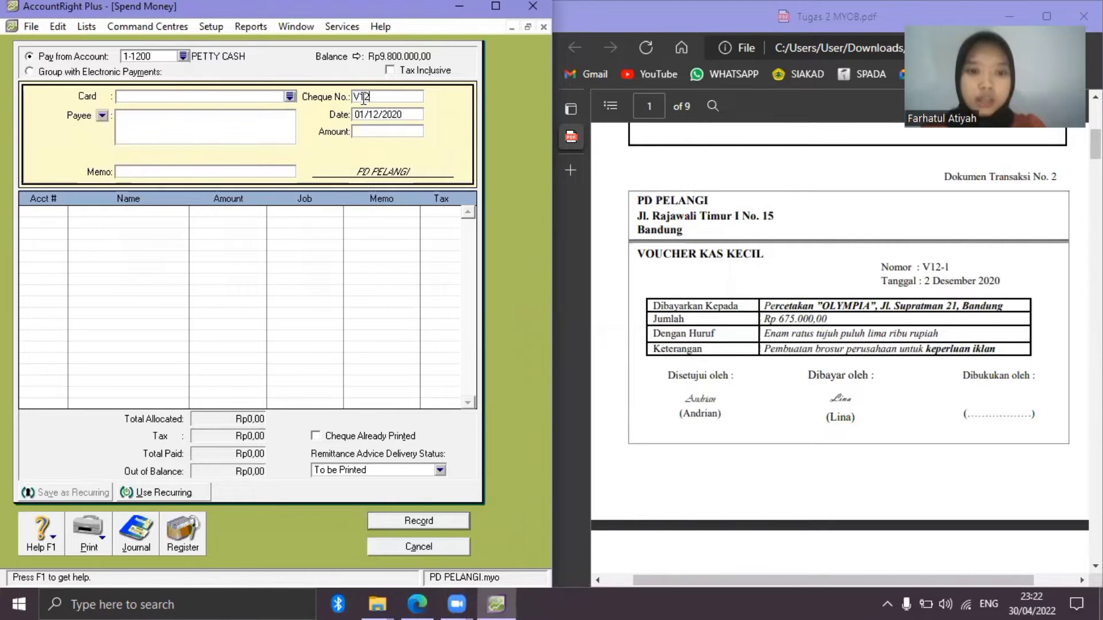
click(381, 117)
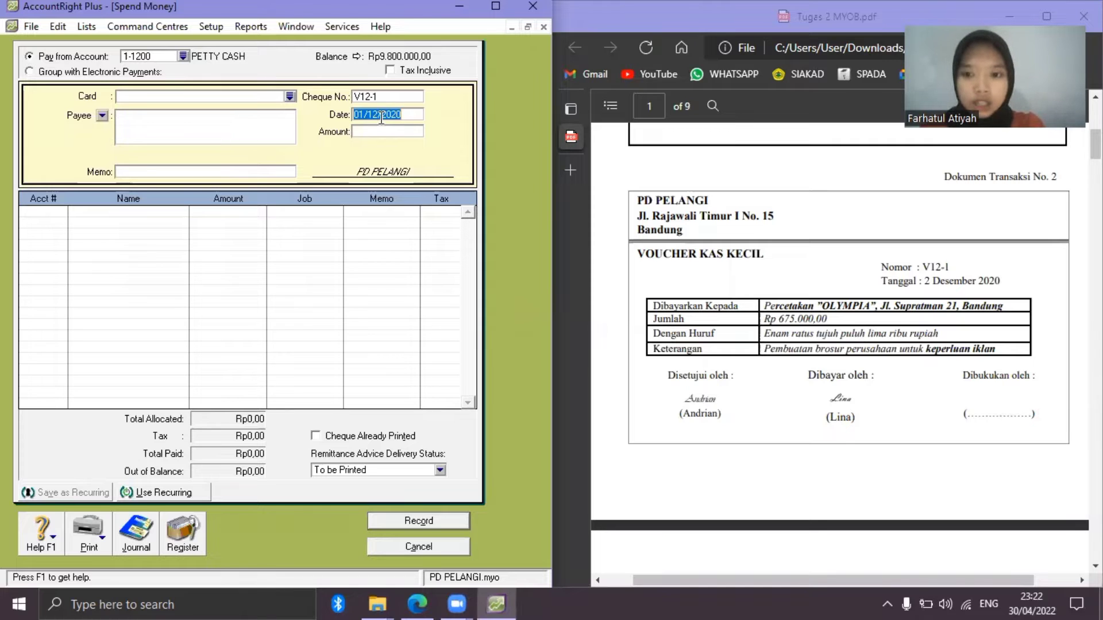
click(365, 116)
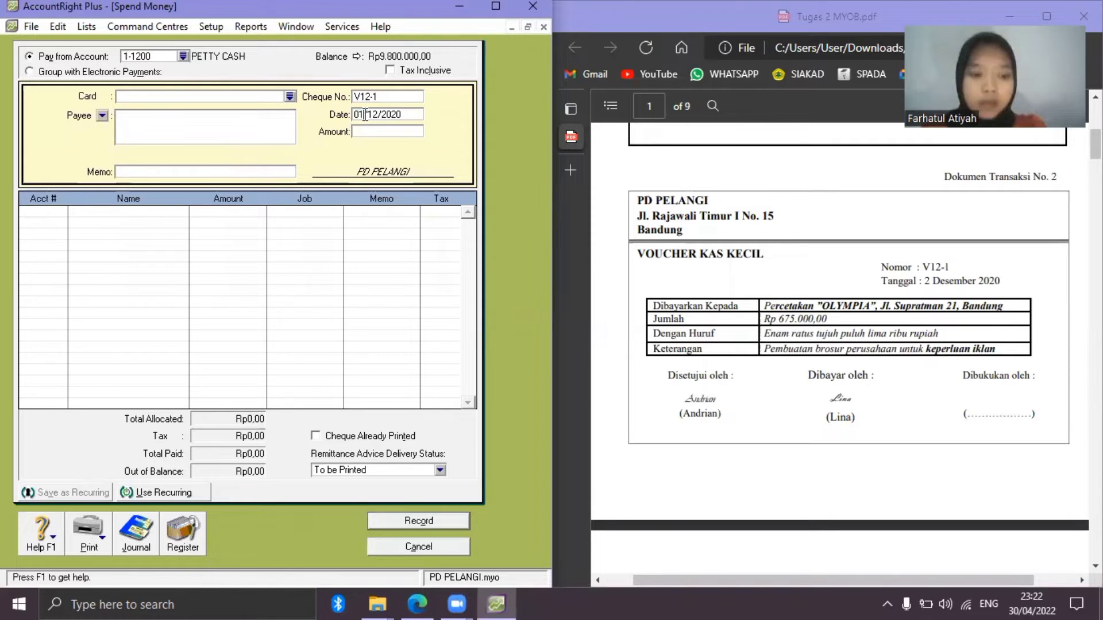
key(BackSpace)
text(2)
Enter Rp675.000,00 as the petty cash payment amount.
click(376, 129)
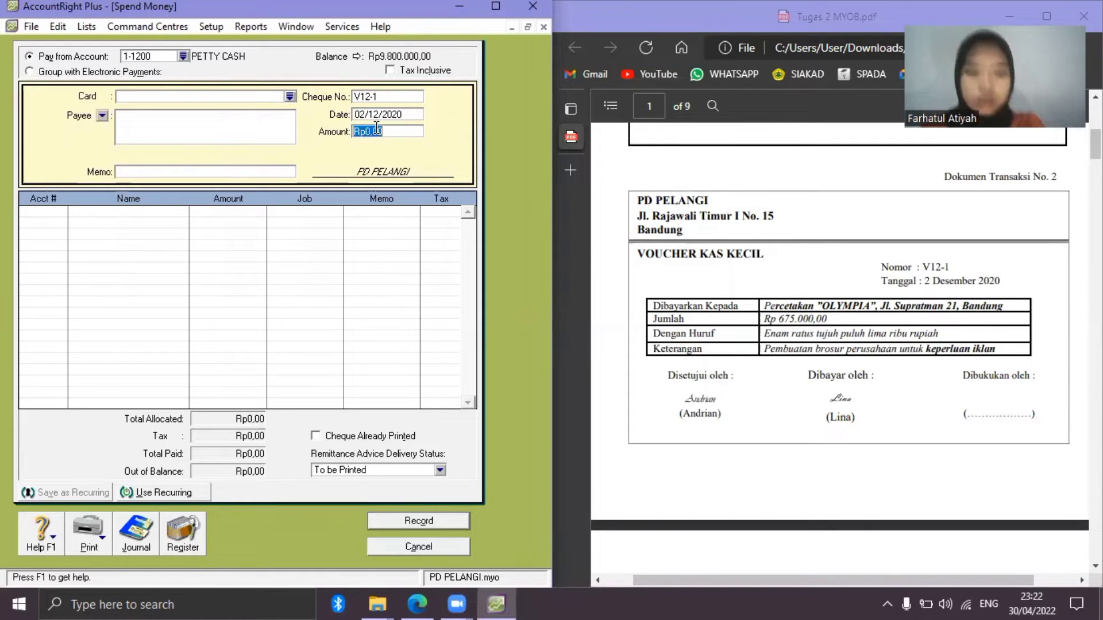
text(675)
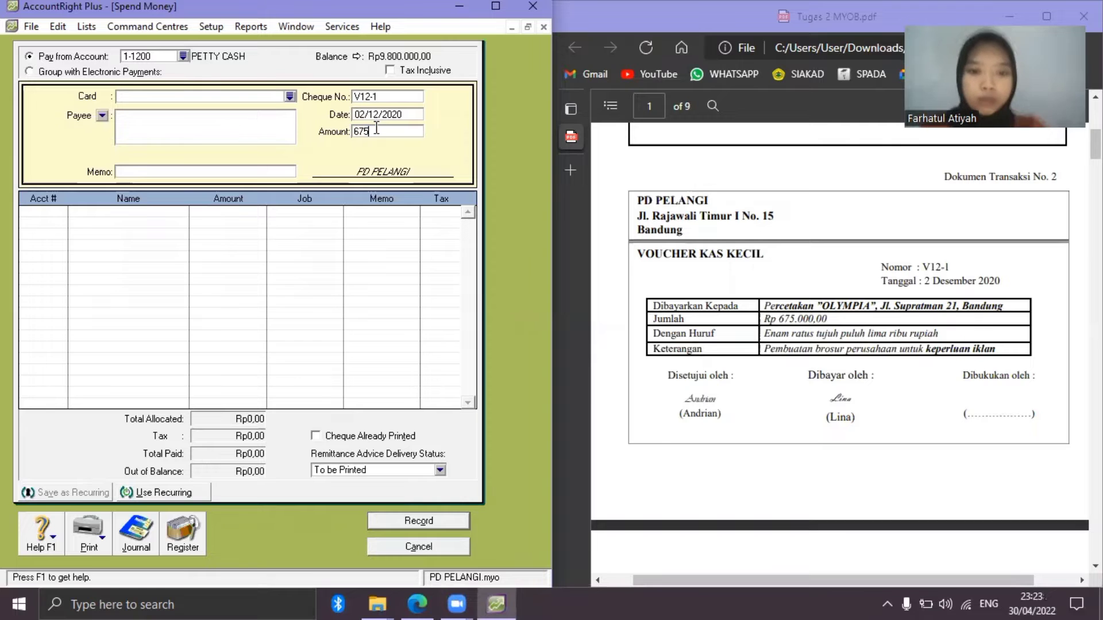
text(.00000)
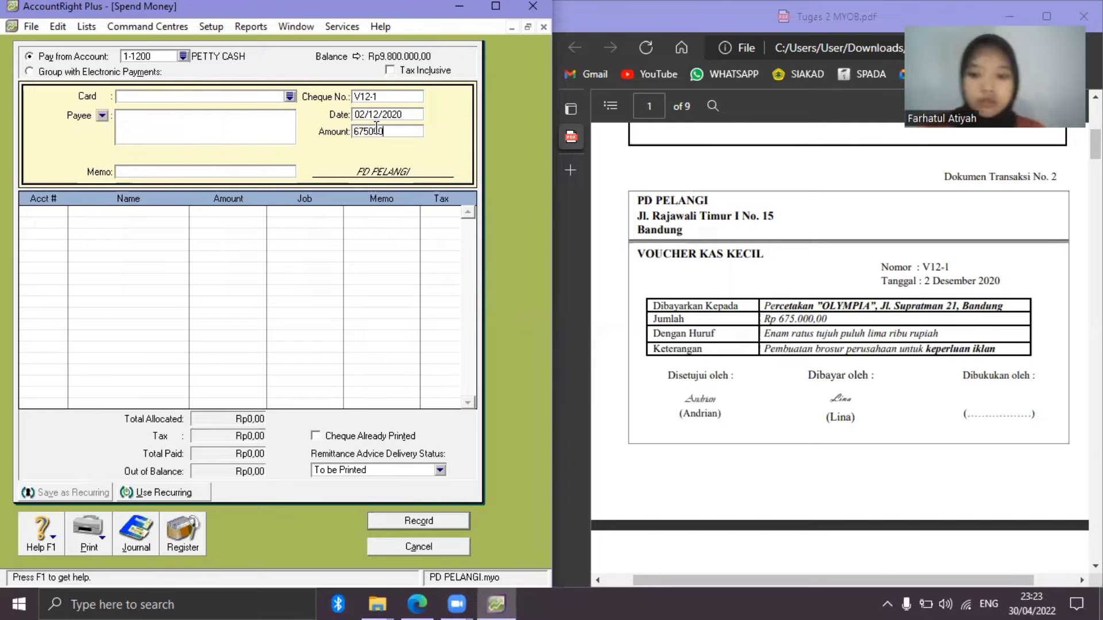
key(Tab)
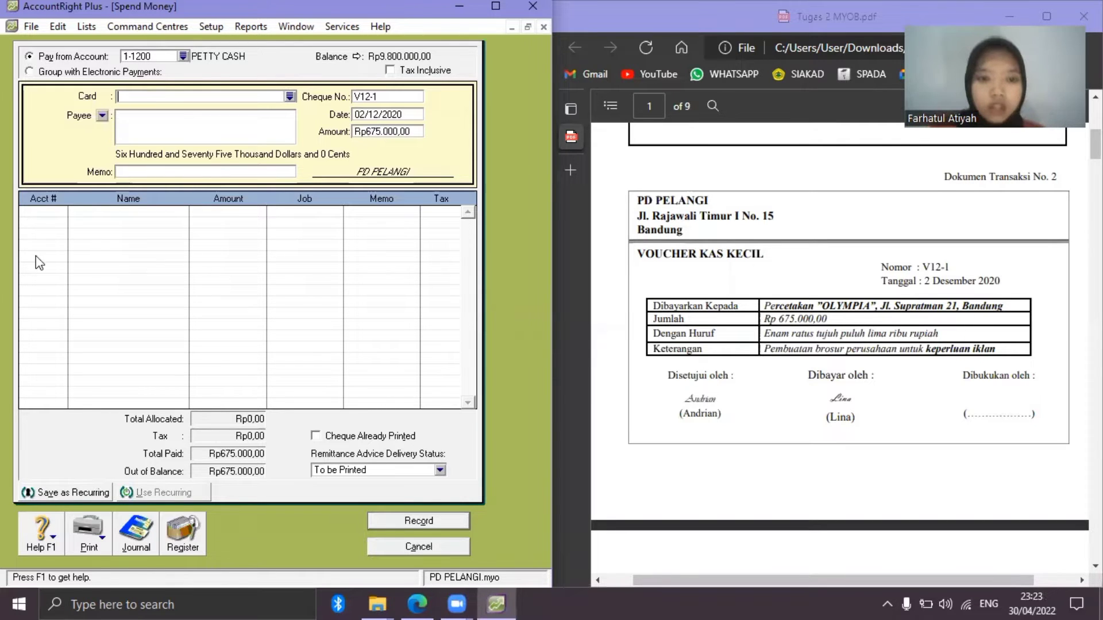
Enter the payment memo "PEMBUATAN BROSUR IKLAN".
click(168, 172)
text(P)
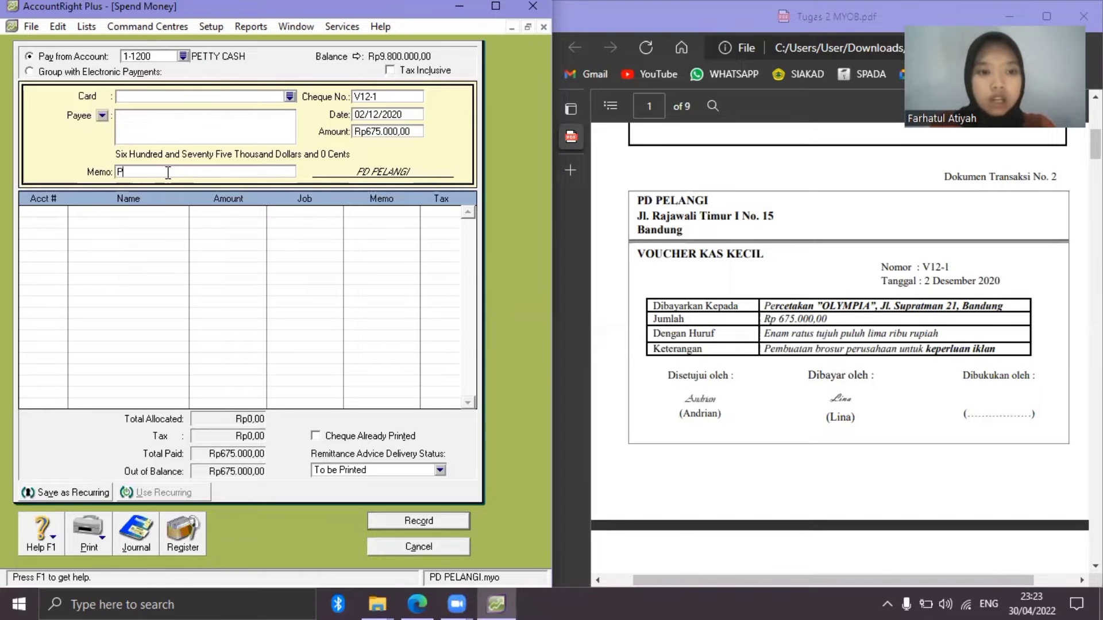
text(EMBUATAN B)
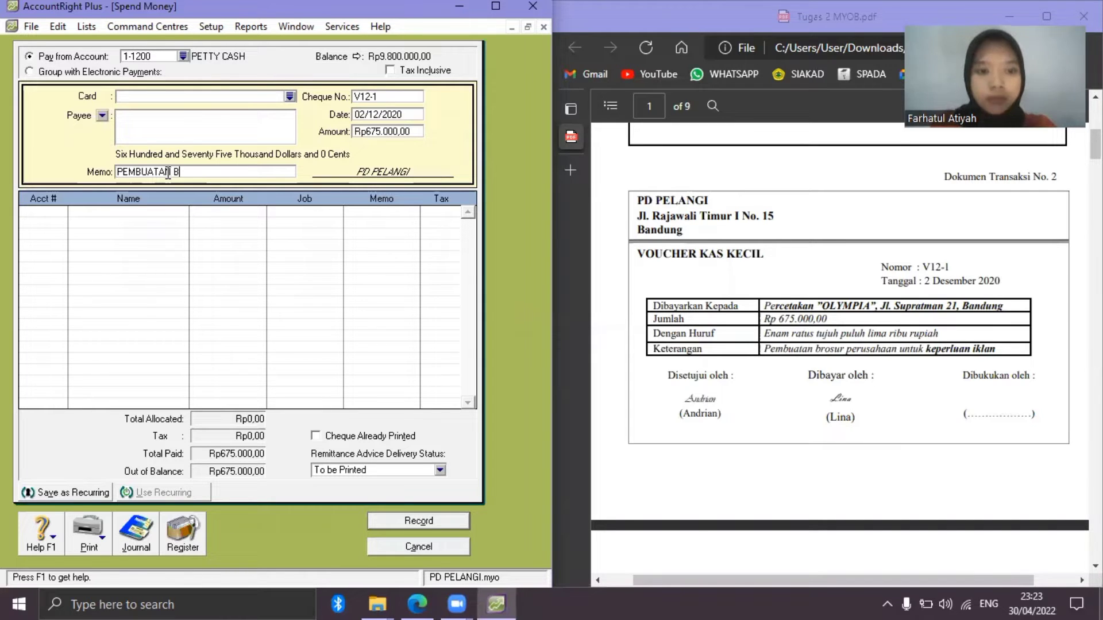
text(ROSUR I)
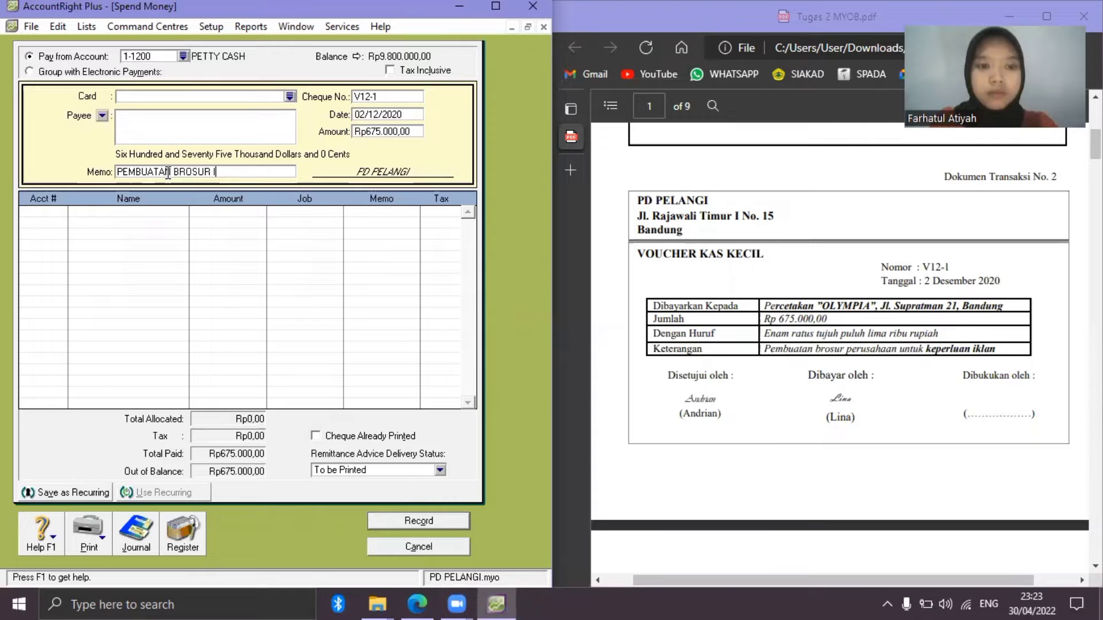
text(KLAN)
Allocate the full payment amount to account 6-1000 ADVERTISING EXPENSE on the first line.
key(Tab)
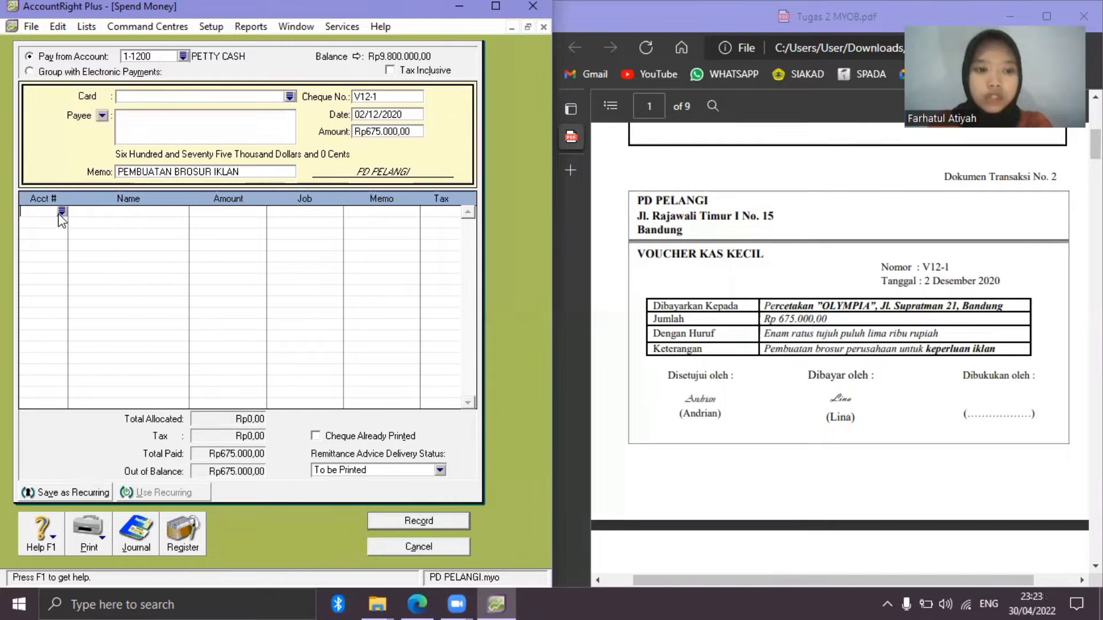
text(6)
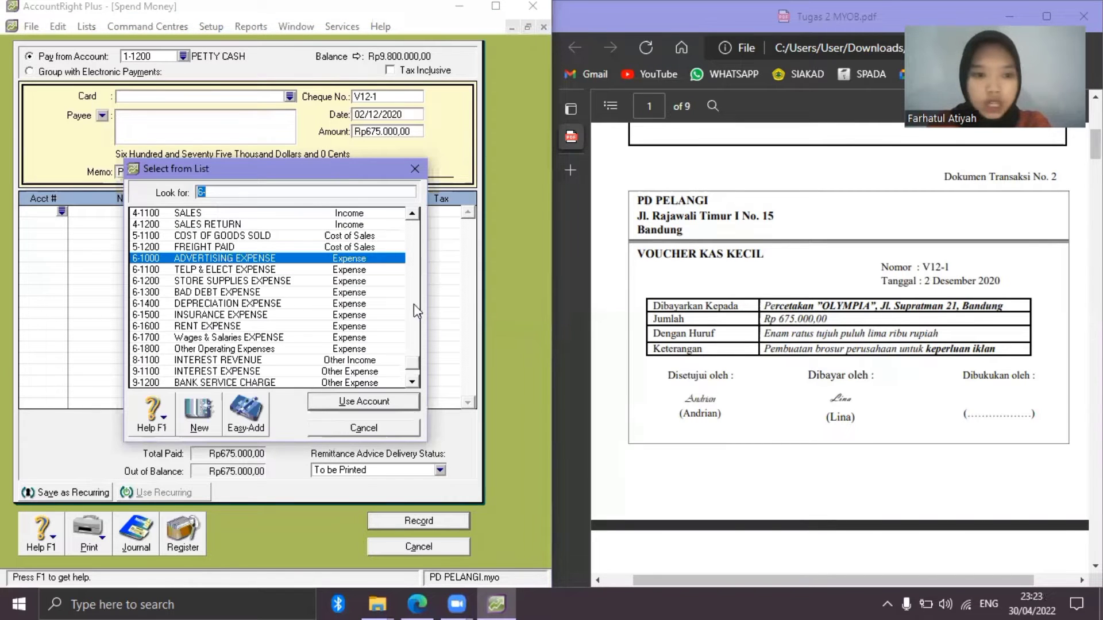
click(378, 401)
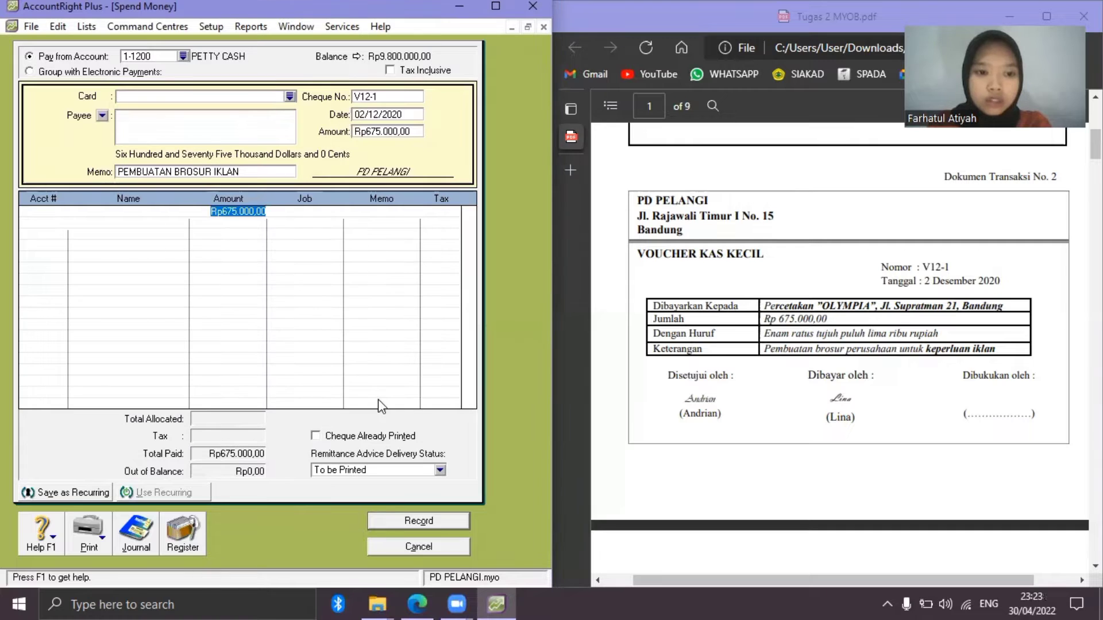
Record the petty cash payment and close the Spend Money form.
click(440, 522)
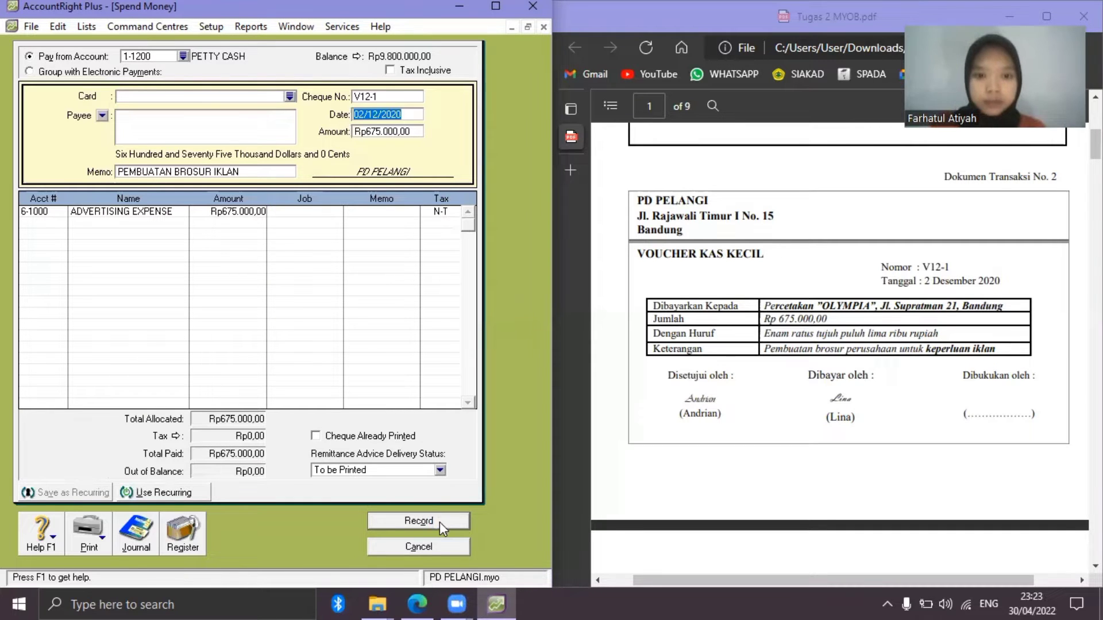
click(439, 522)
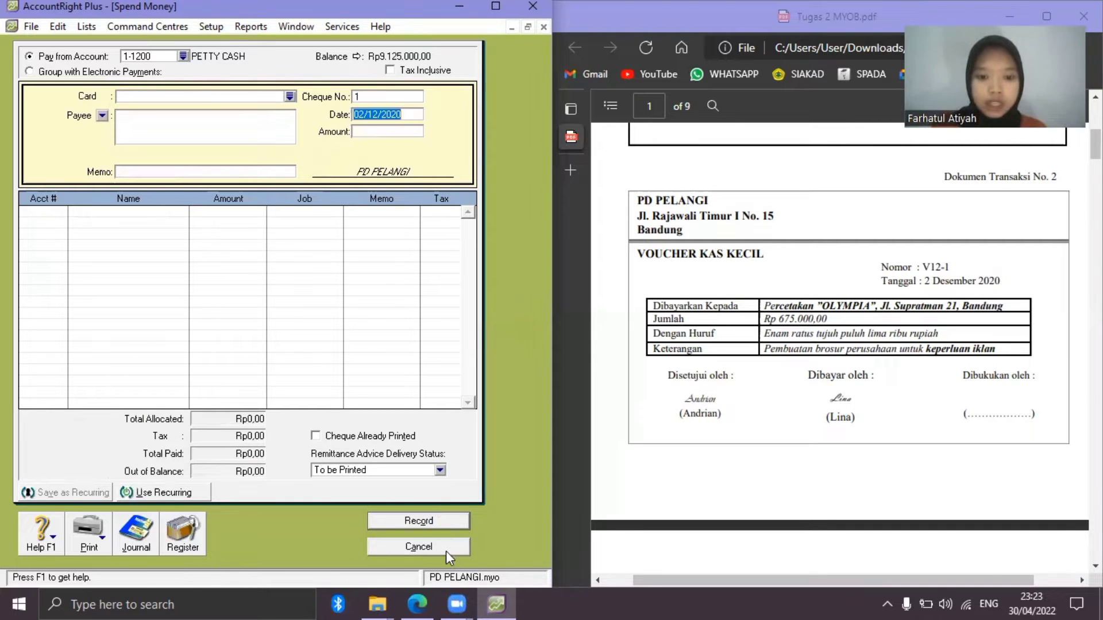
key(Escape)
Start a Receive Payments transaction for the cash receipt in document 3, with TECHNO COMPUTER as the customer.
click(900, 456)
scroll(900, 457, down, 2)
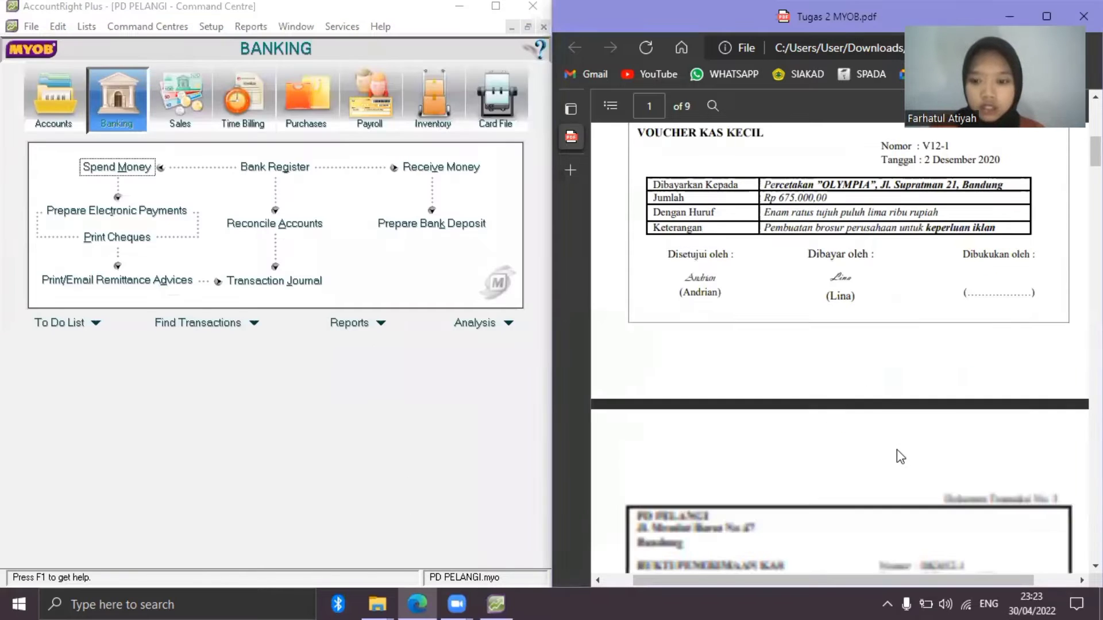
scroll(901, 457, down, 1)
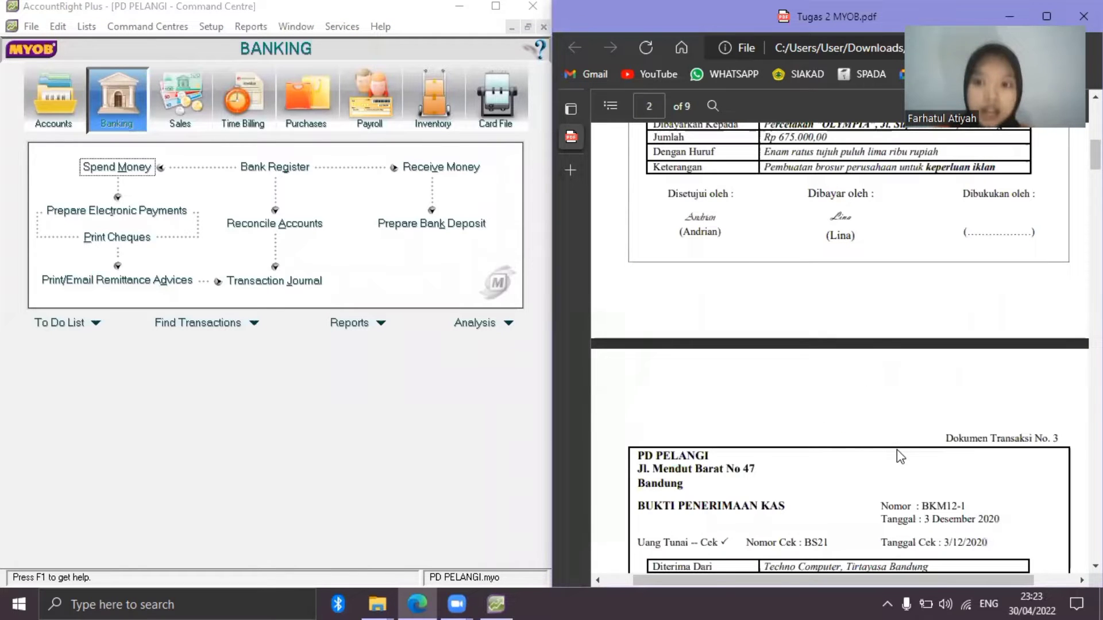
scroll(900, 457, down, 3)
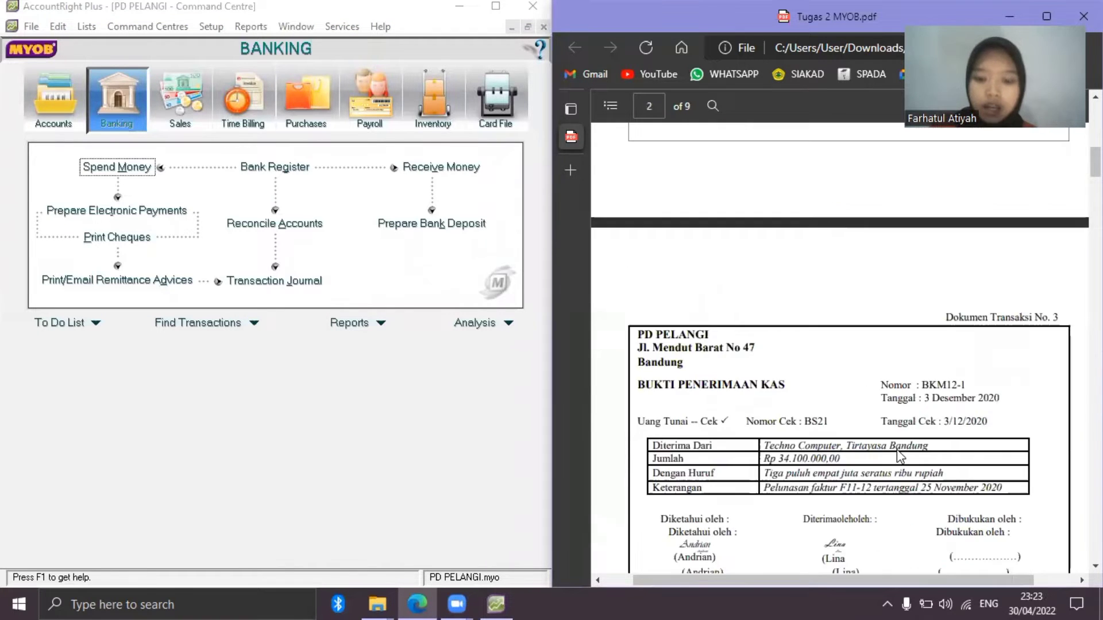
scroll(901, 456, down, 1)
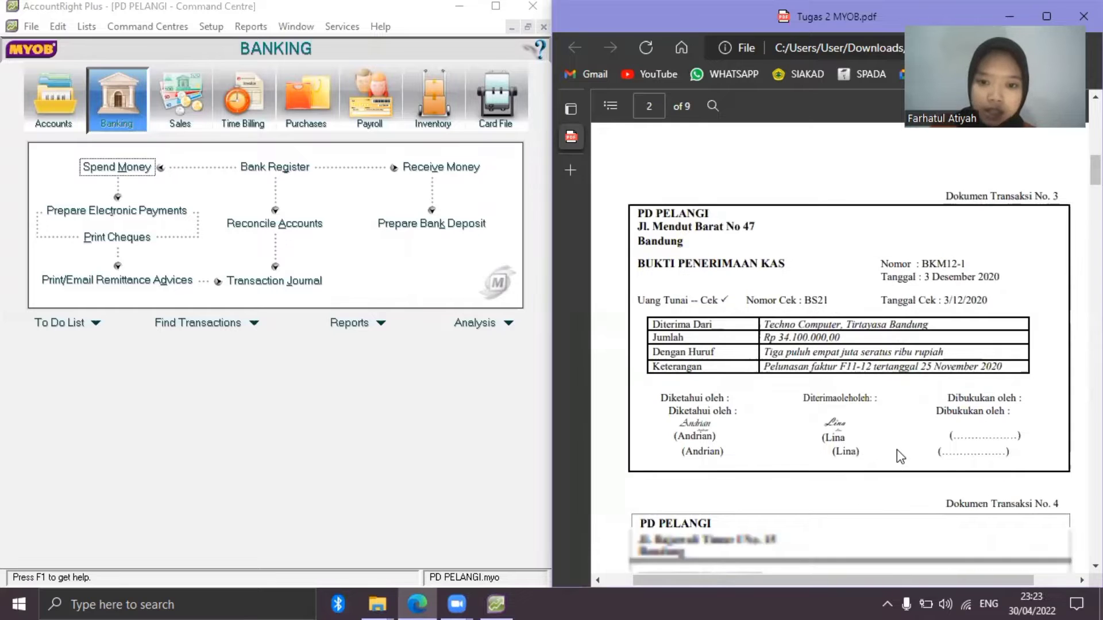
scroll(900, 456, down, 1)
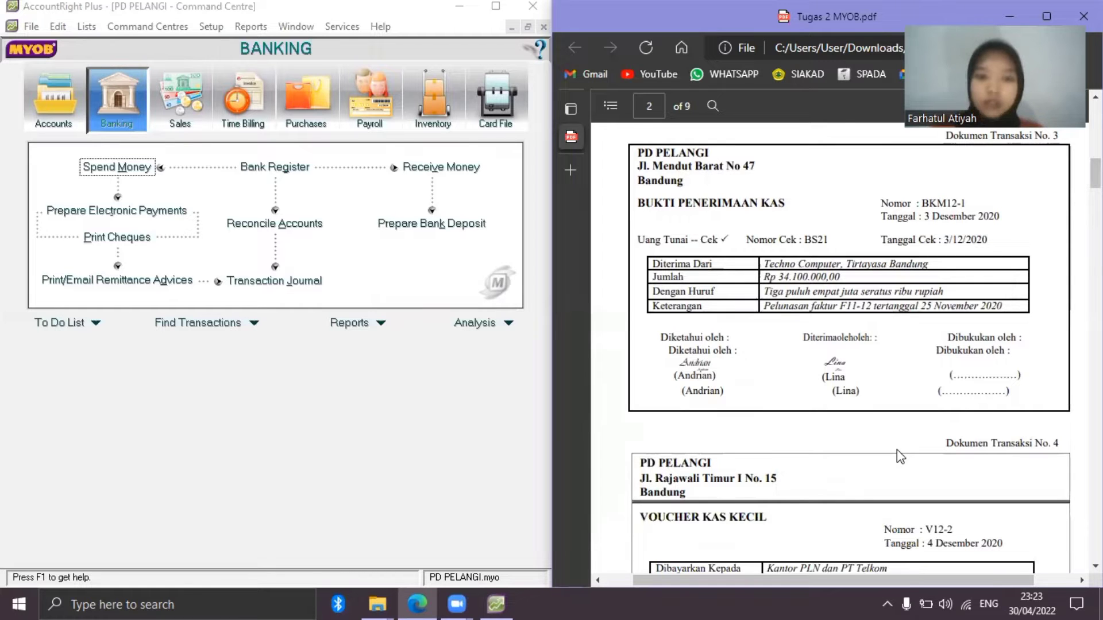
click(182, 113)
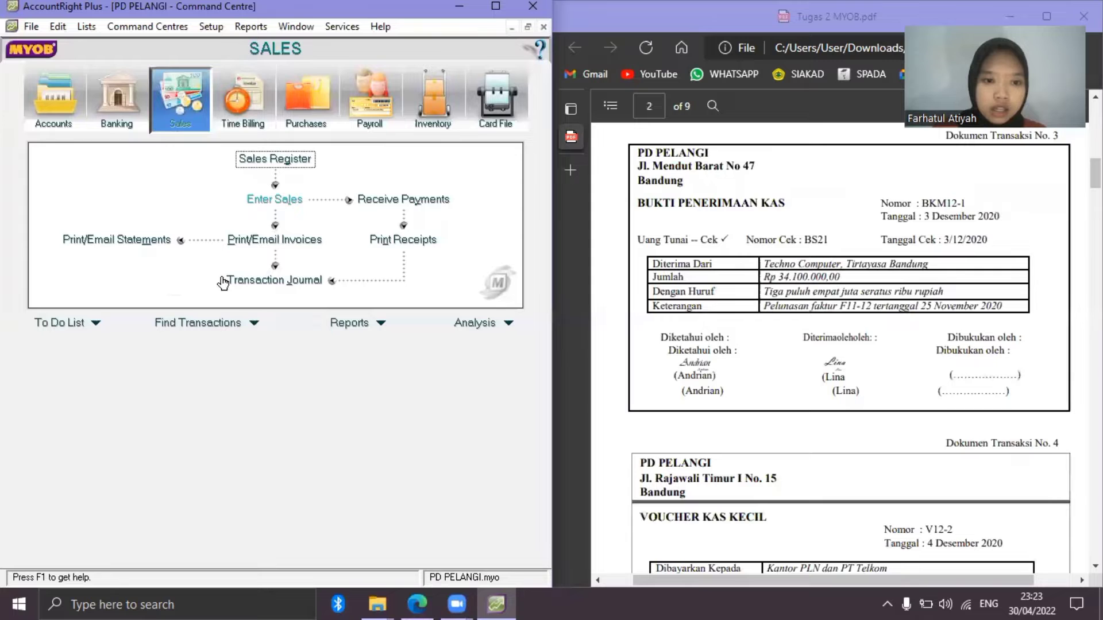
click(376, 201)
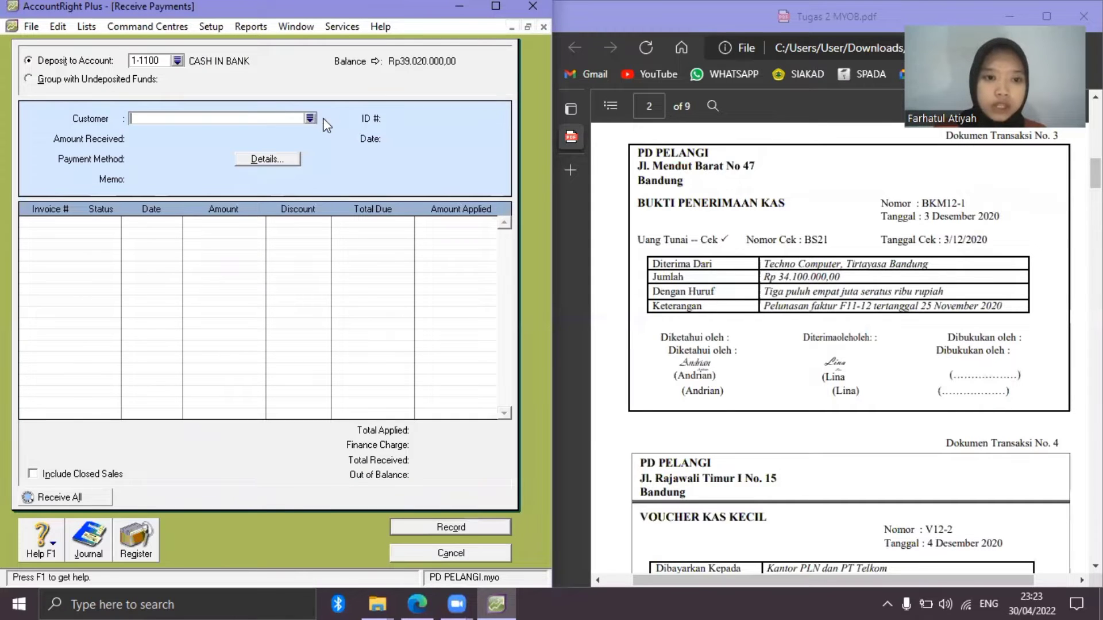
click(310, 119)
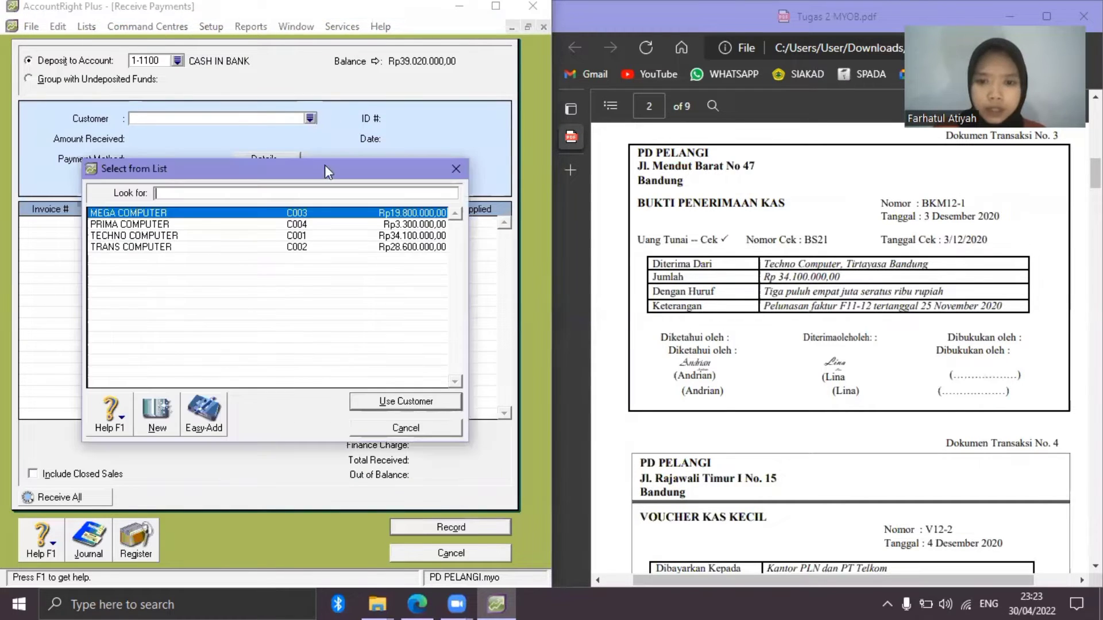
click(149, 242)
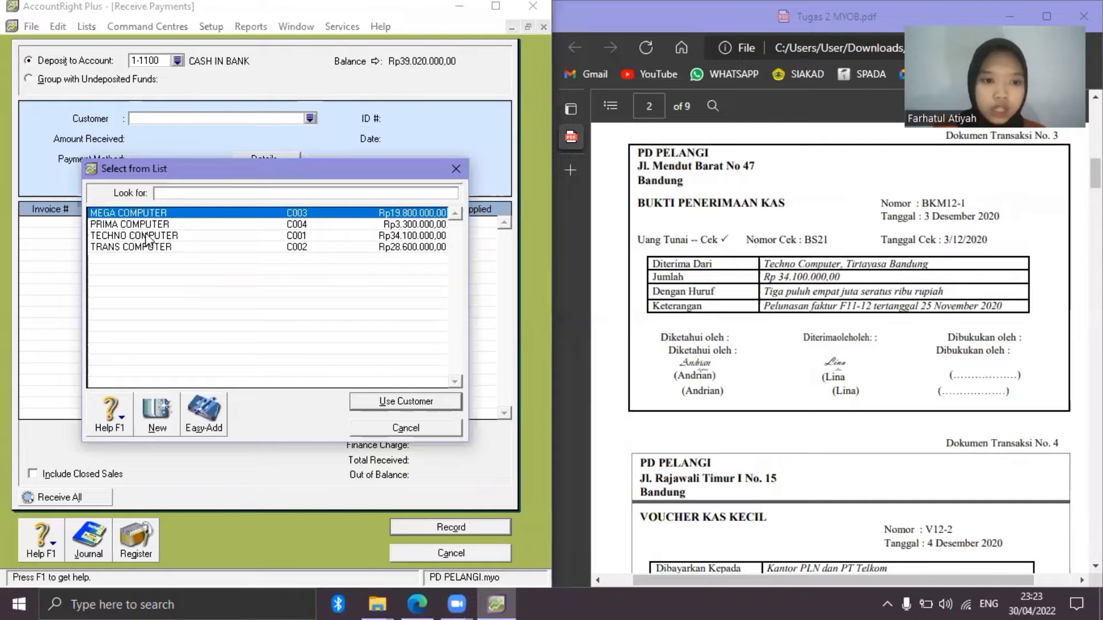
click(413, 402)
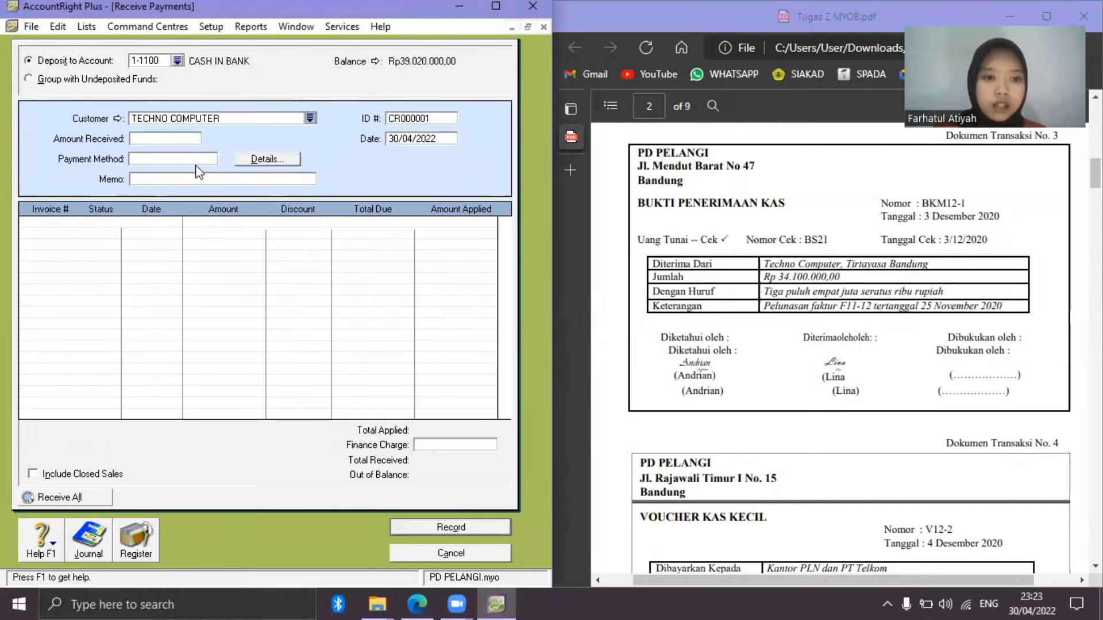
Set the receipt's ID number to BKM12-1 and its date to 03/12/2020.
click(421, 117)
text(BK)
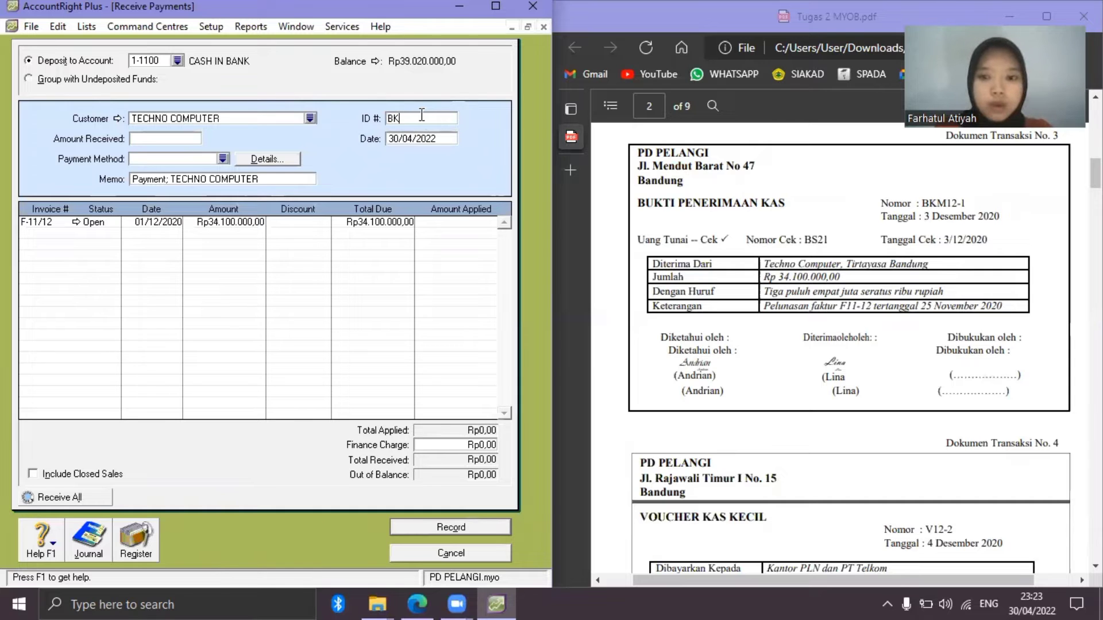
text(M12-1)
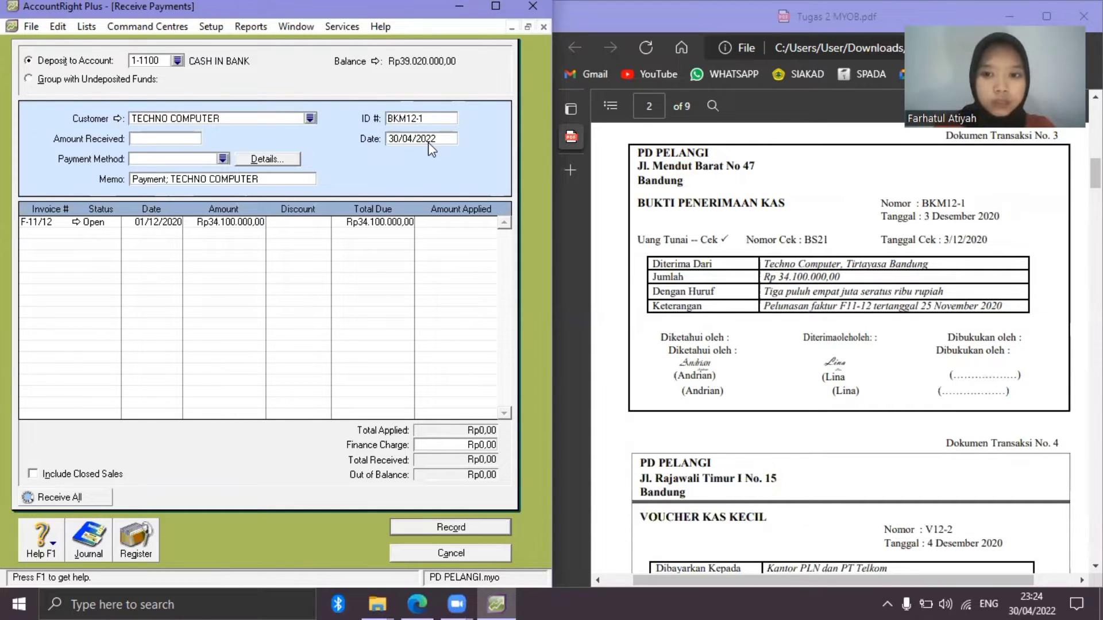
click(430, 143)
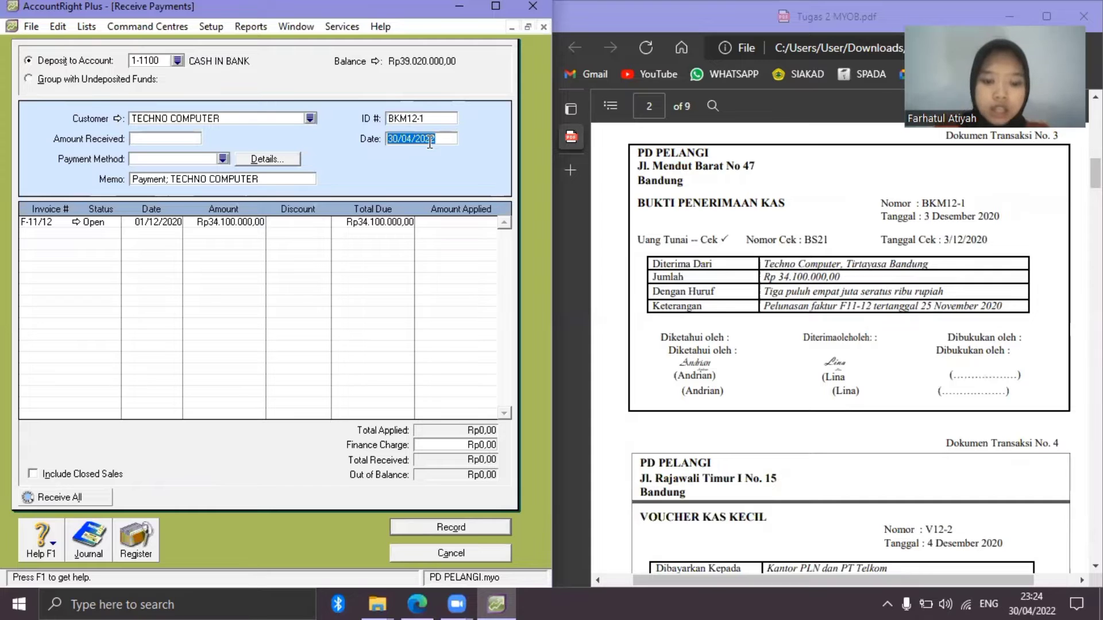
text(3/12/2)
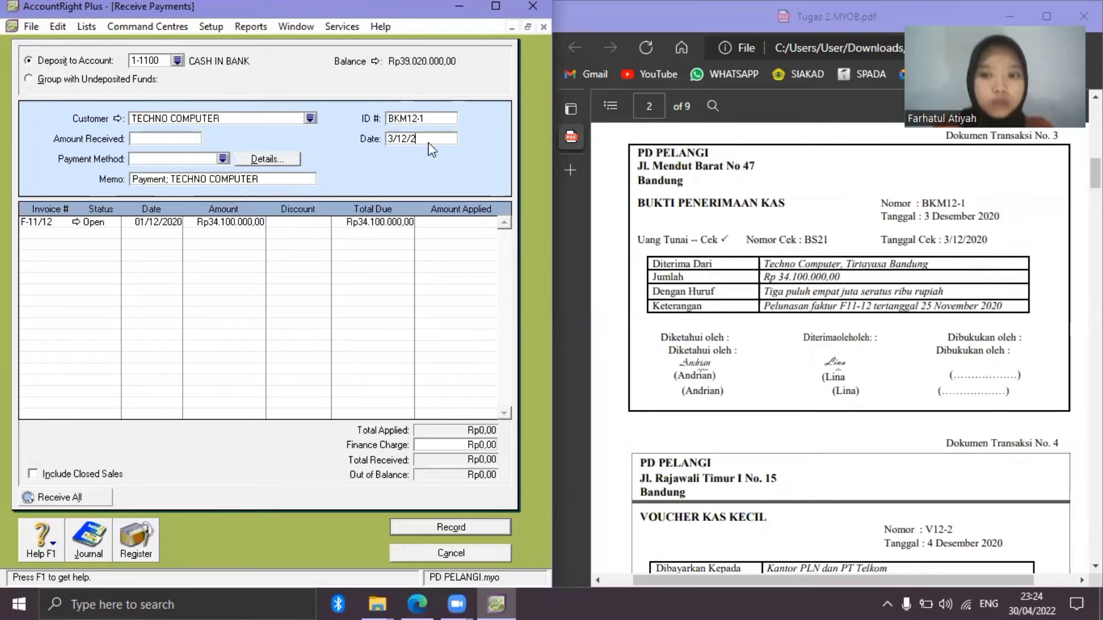
key(Tab)
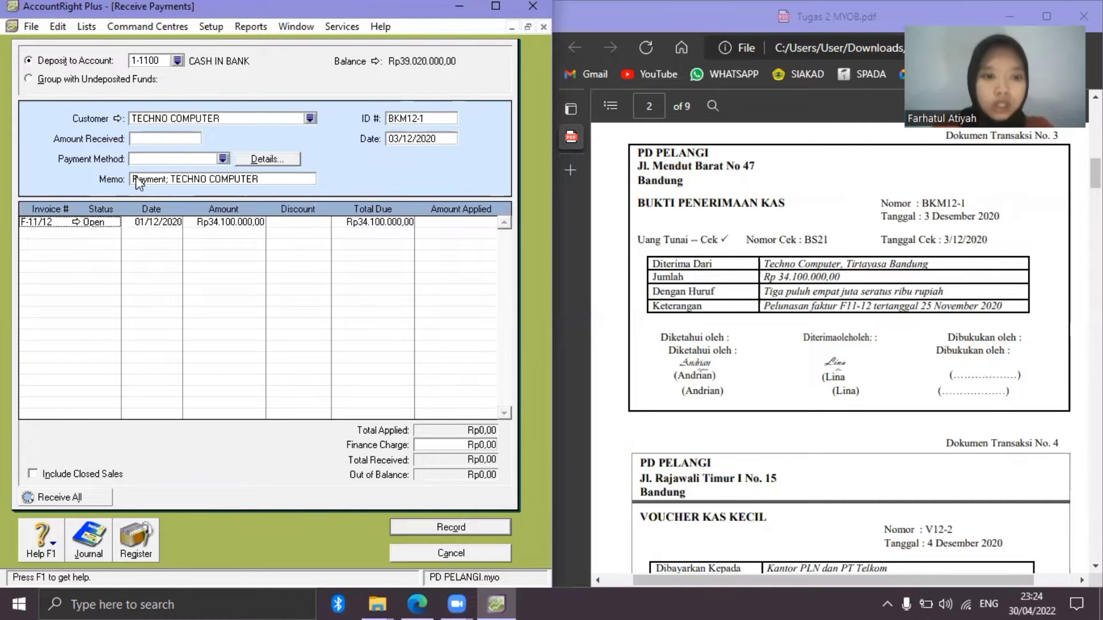
Set the receipt's amount received to Rp34.100.000,00 and its payment method to Cheque.
click(144, 140)
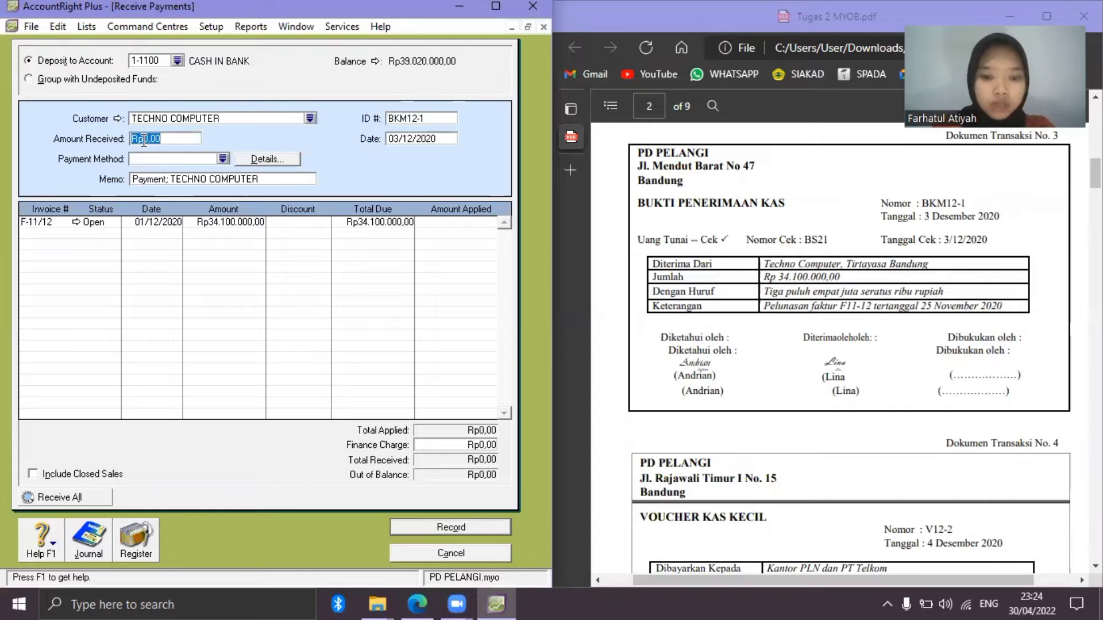
text(34)
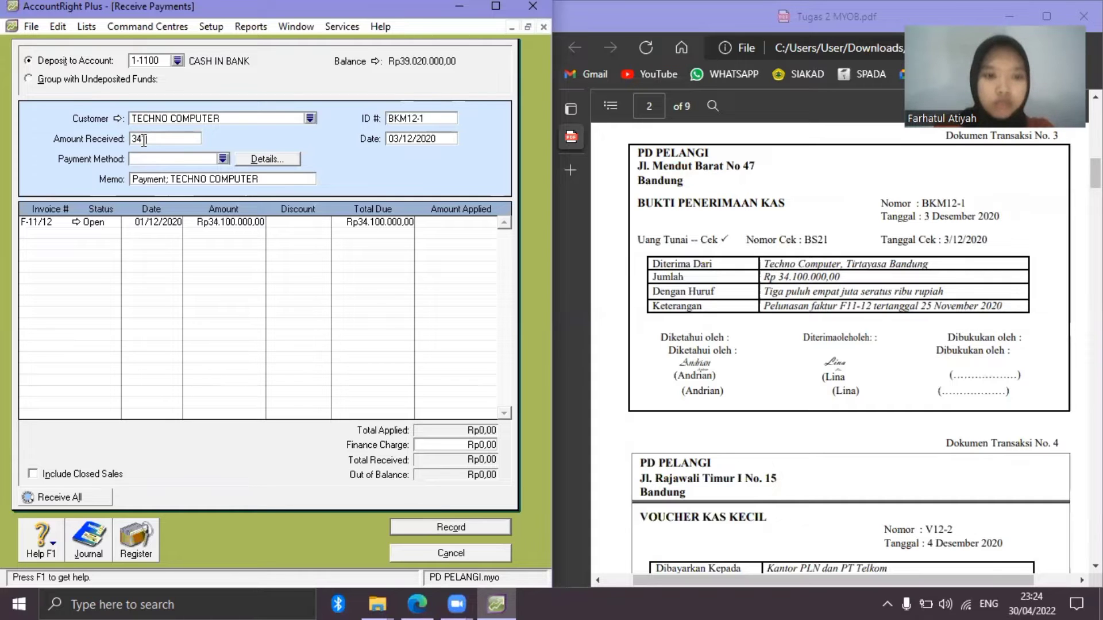
text(100000)
key(Tab)
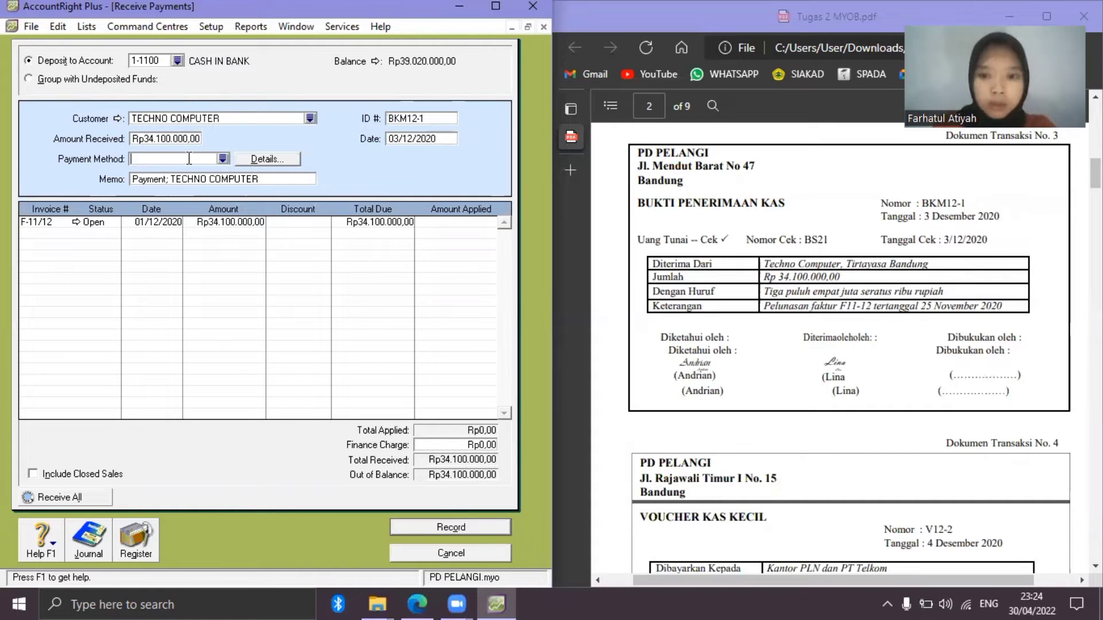
click(223, 159)
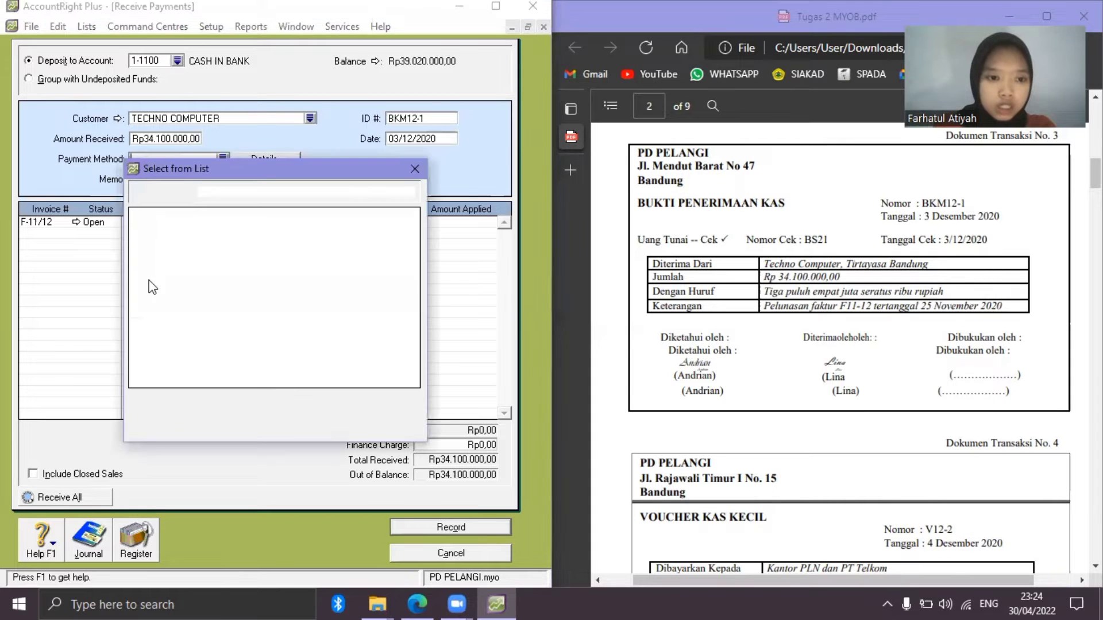
text(Cheque)
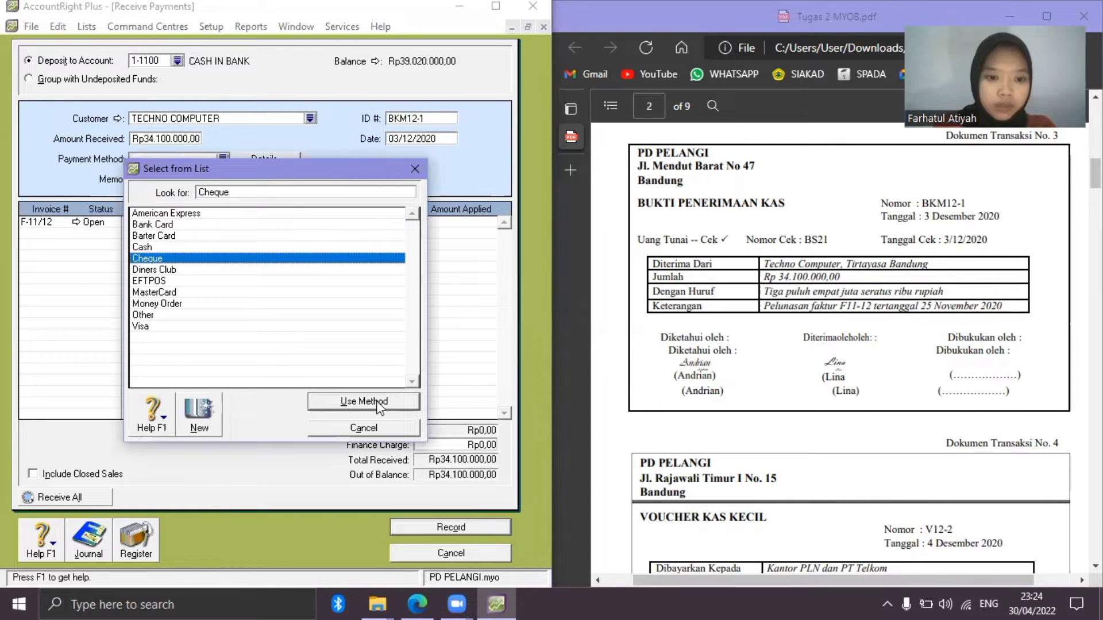
click(377, 402)
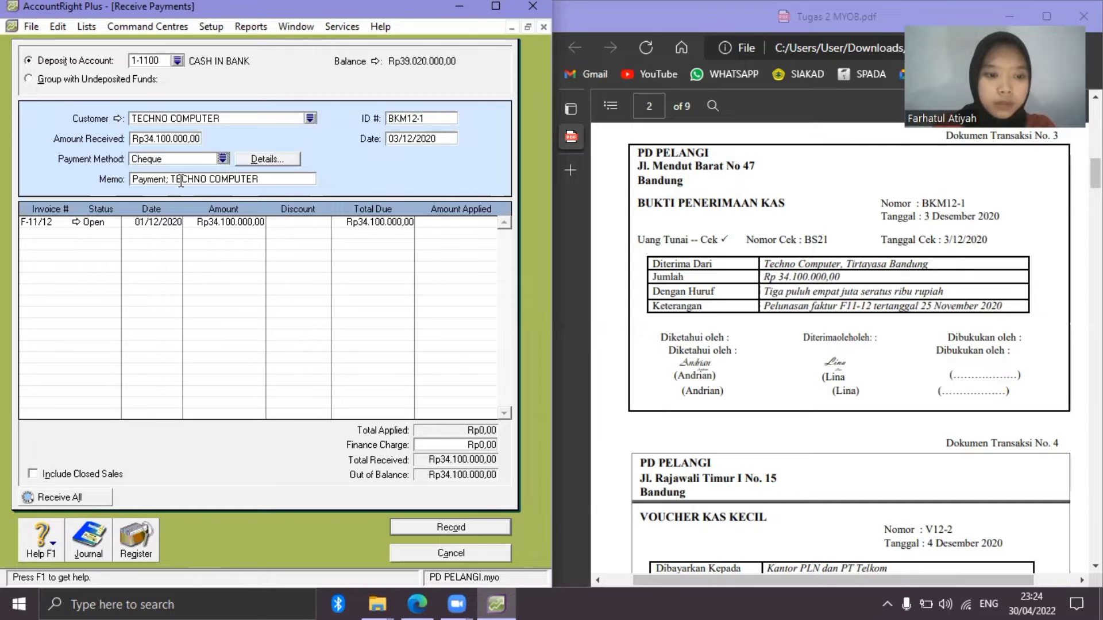
Apply the full received amount to invoice F-11/12, then record the receipt and close the Receive Payments form.
key(Tab)
key(Tab)
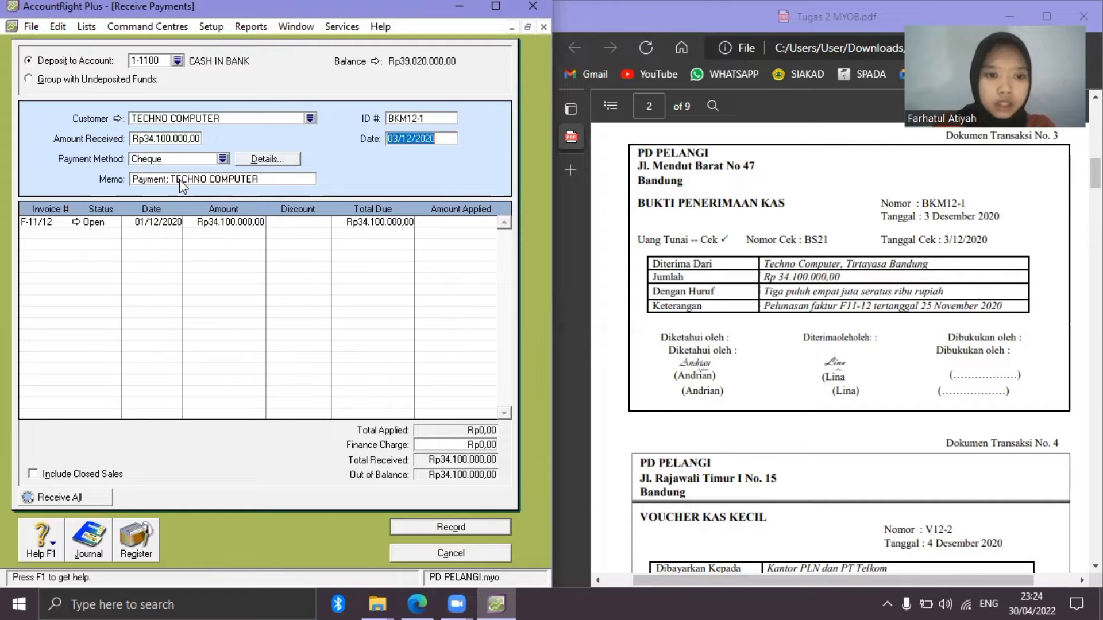
key(Tab)
key(Tab)
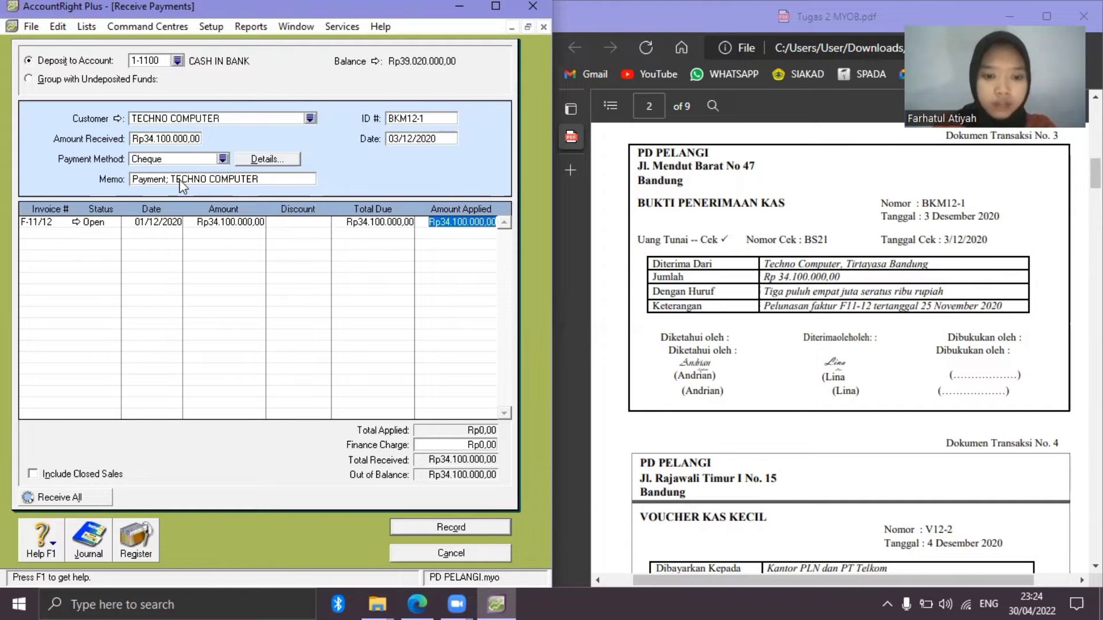
key(Tab)
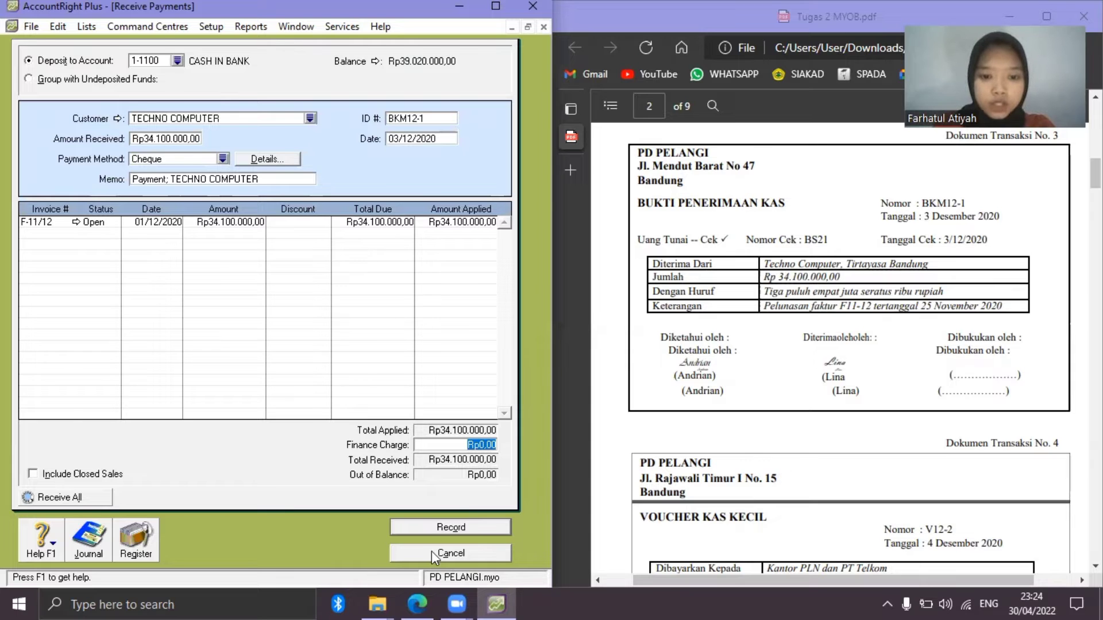
click(430, 532)
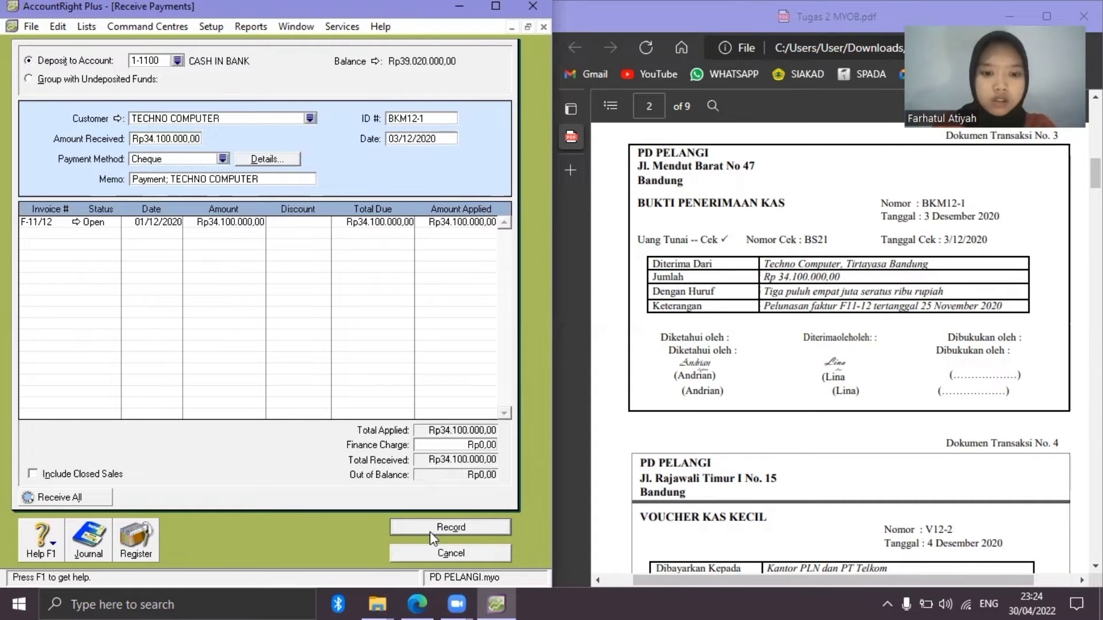
click(452, 556)
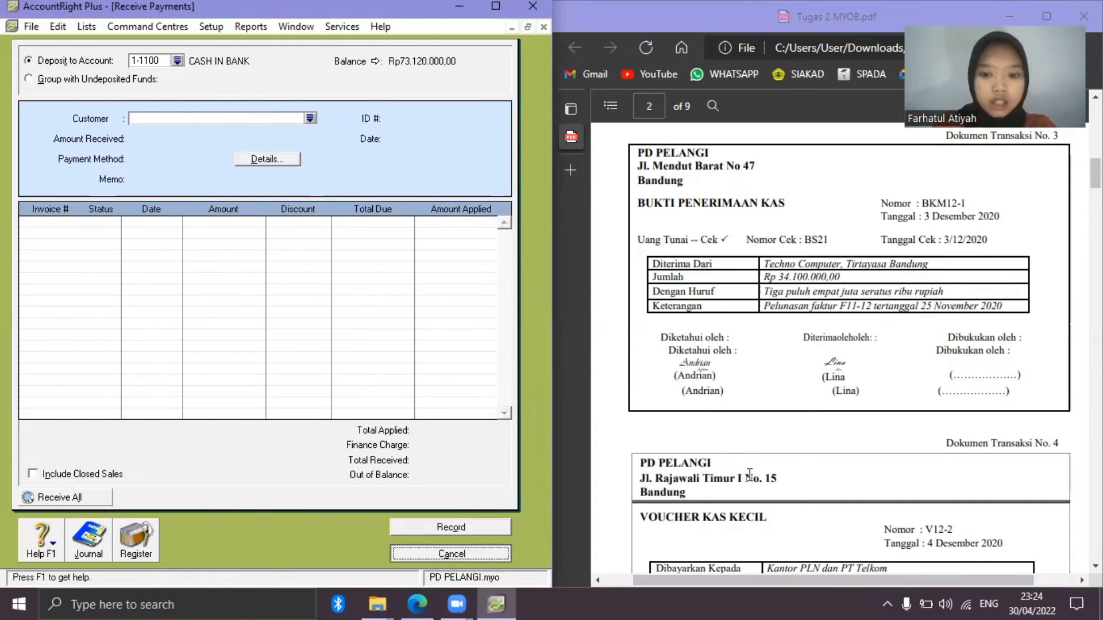
Start a Spend Money transaction for the petty cash voucher in document 4, paid from account 1-1200 PETTY CASH.
click(741, 452)
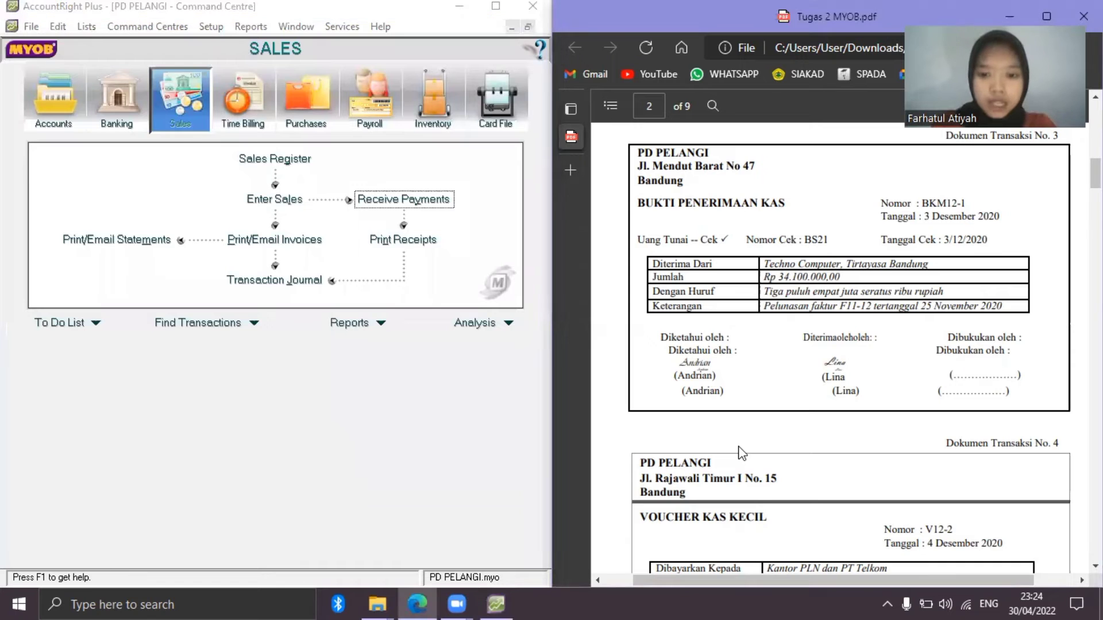
scroll(741, 453, down, 1)
scroll(741, 453, down, 2)
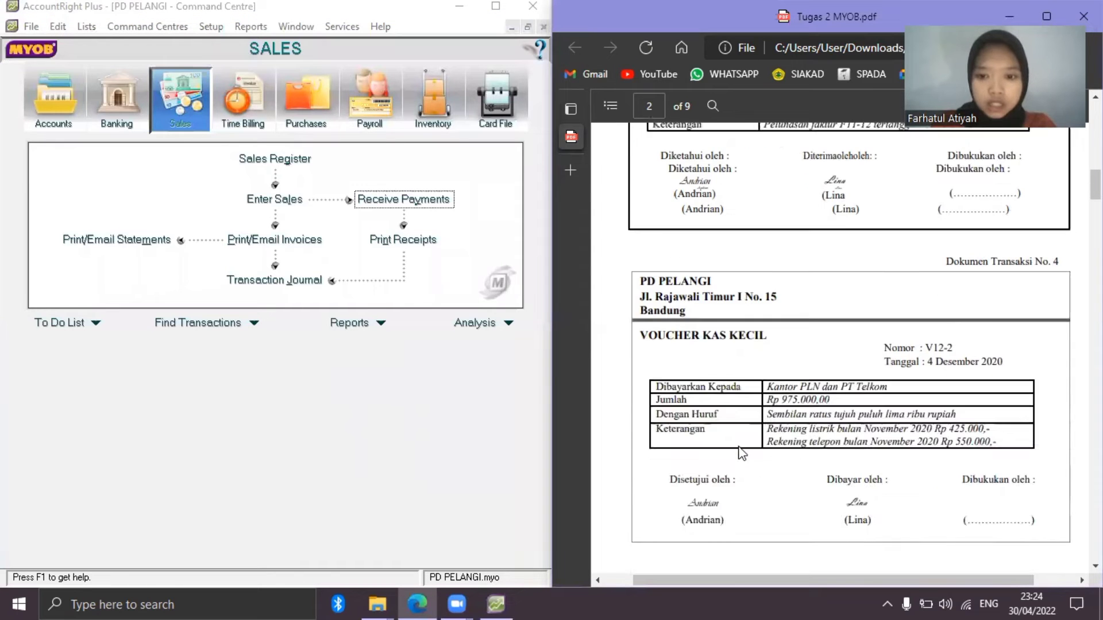
scroll(741, 453, down, 1)
scroll(741, 453, down, 1)
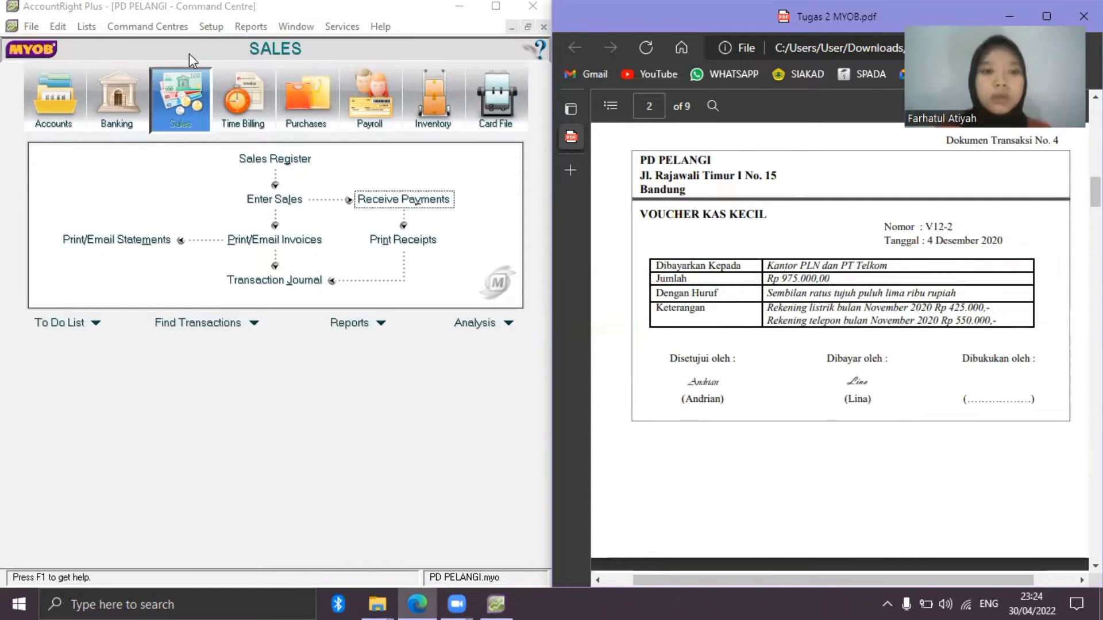
click(119, 121)
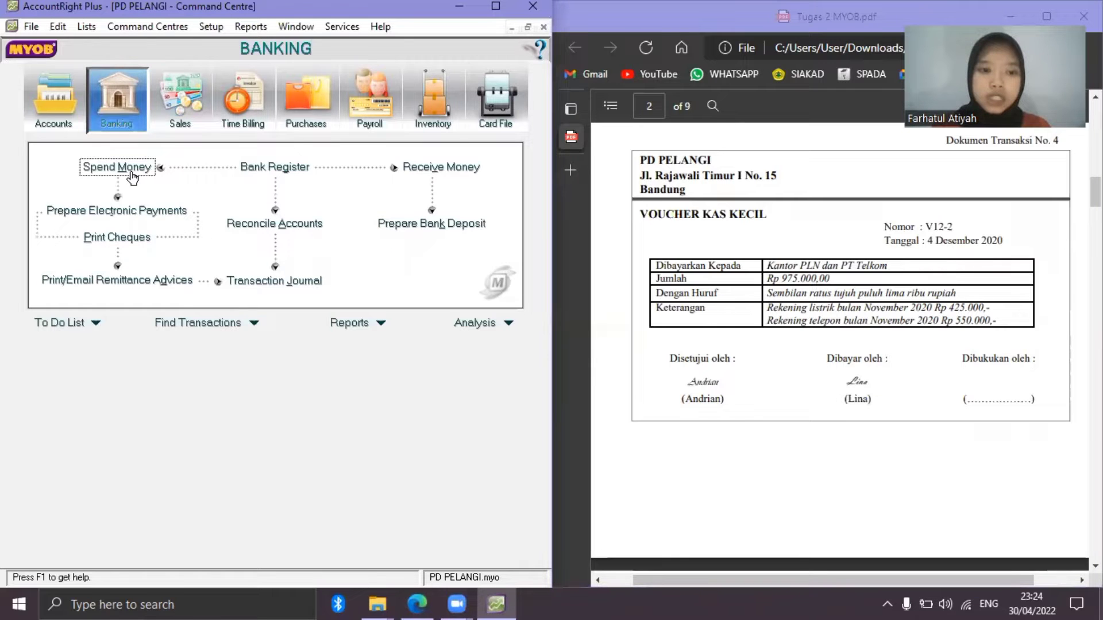
click(131, 171)
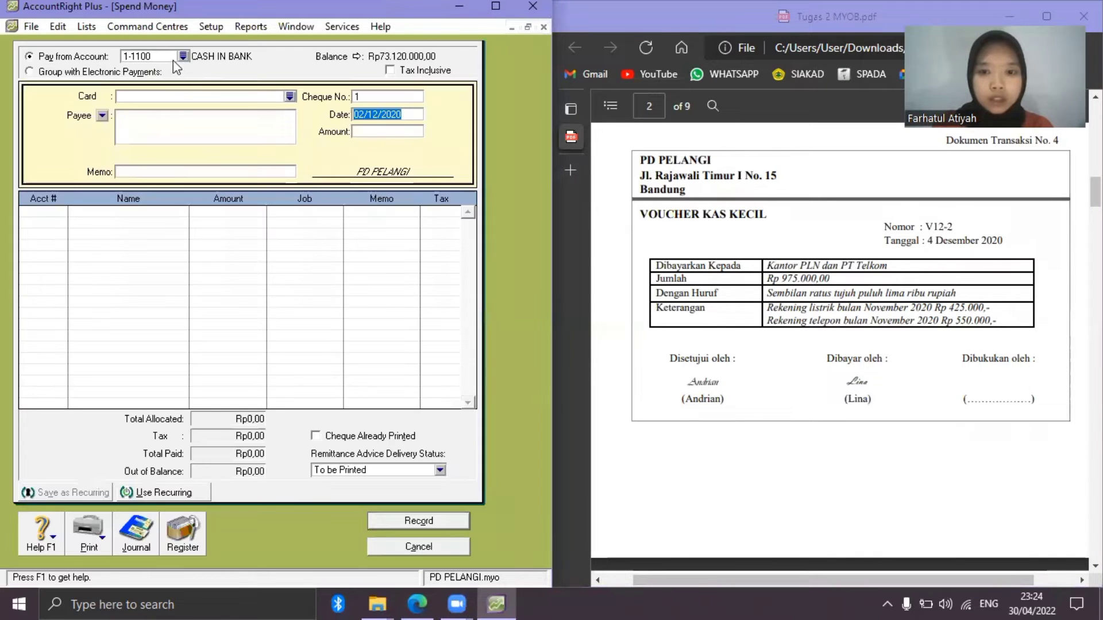
click(182, 55)
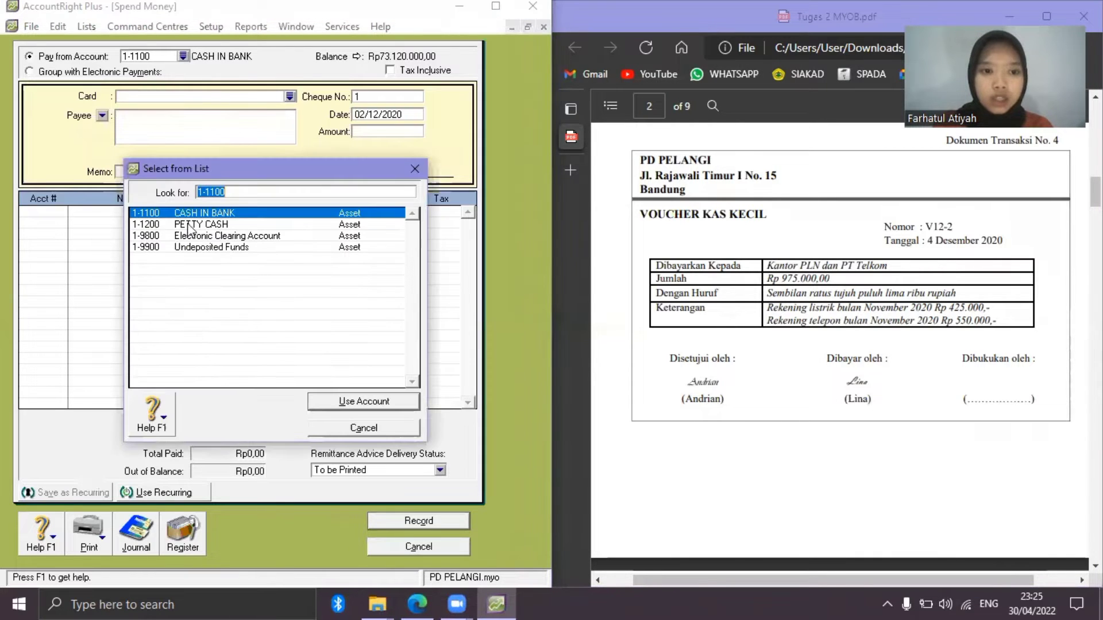
key(Down)
key(Return)
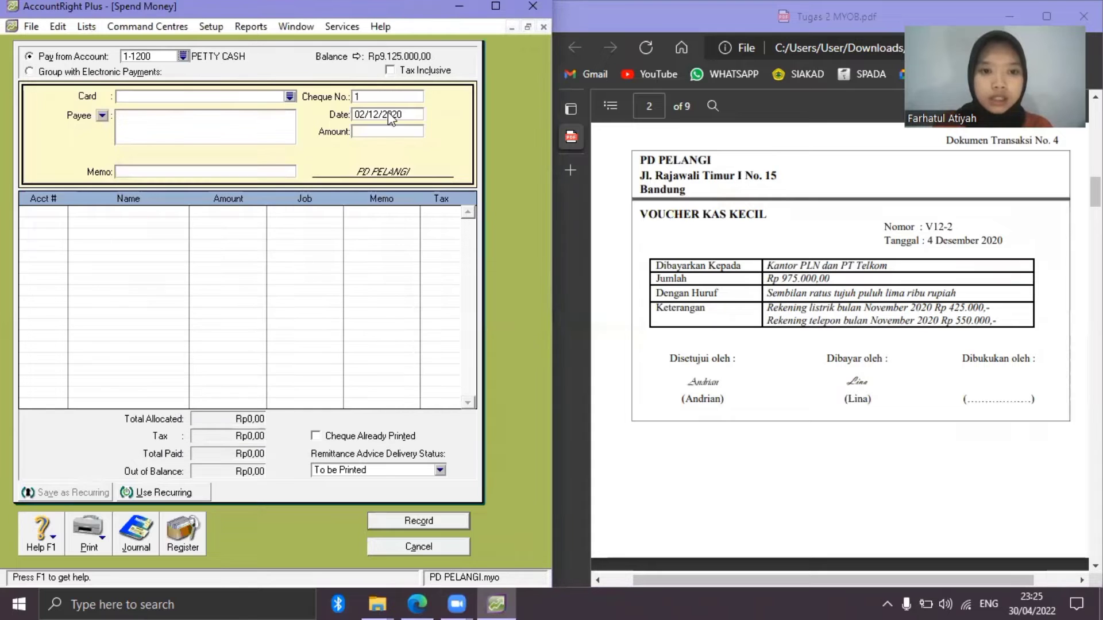
Set the payment's cheque number to V12-2, its date to 04/12/2020 and its amount to Rp975.000,00.
click(374, 96)
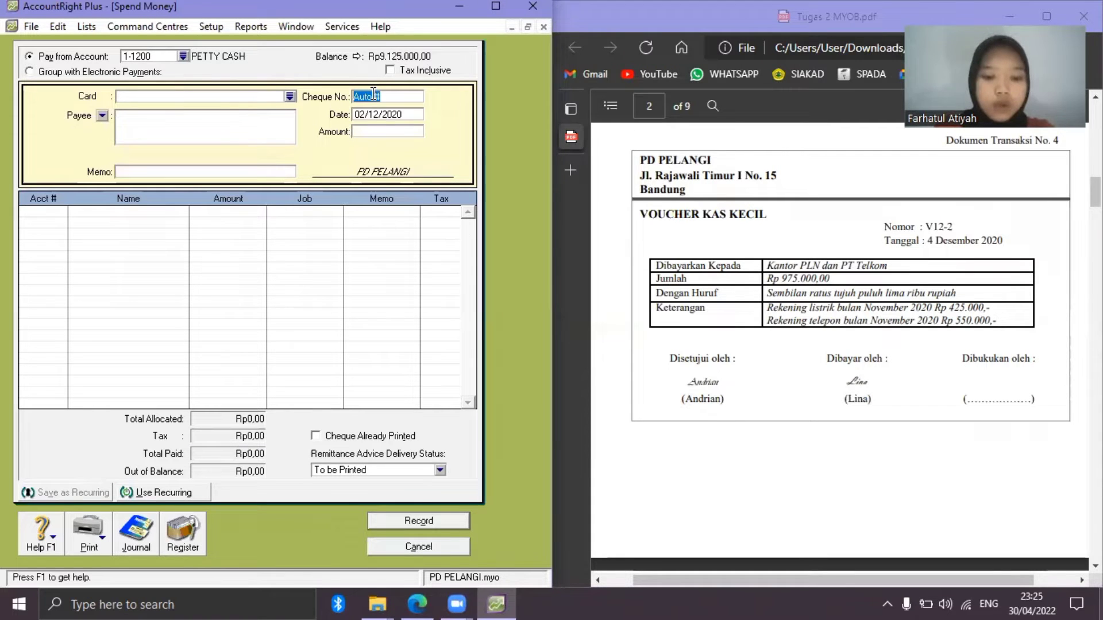
text(V12-2)
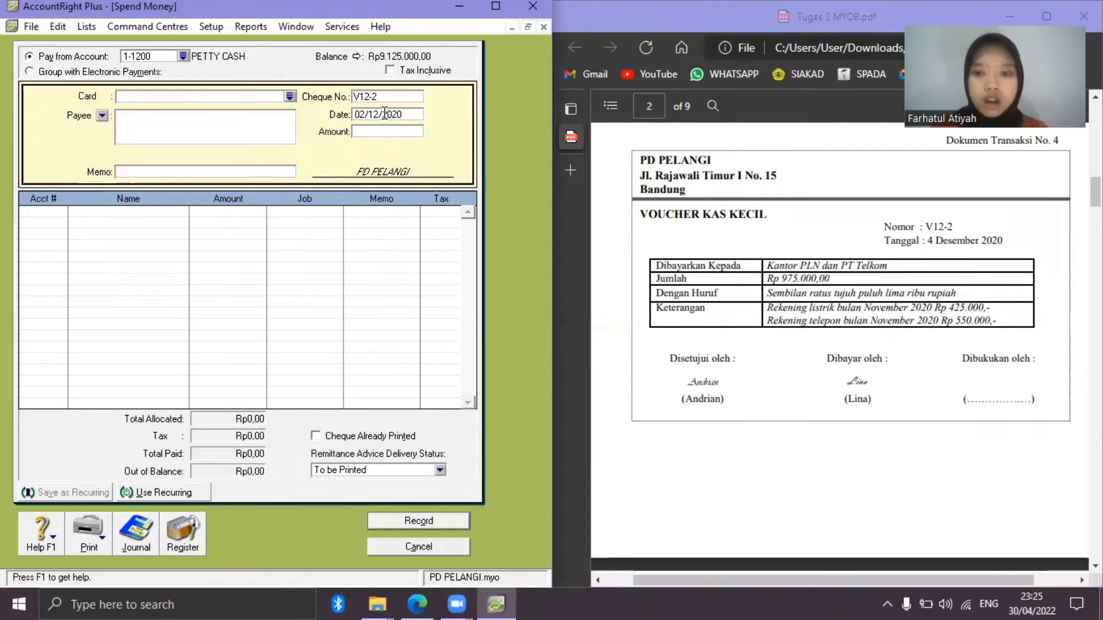
key(Tab)
text(04/12/2020)
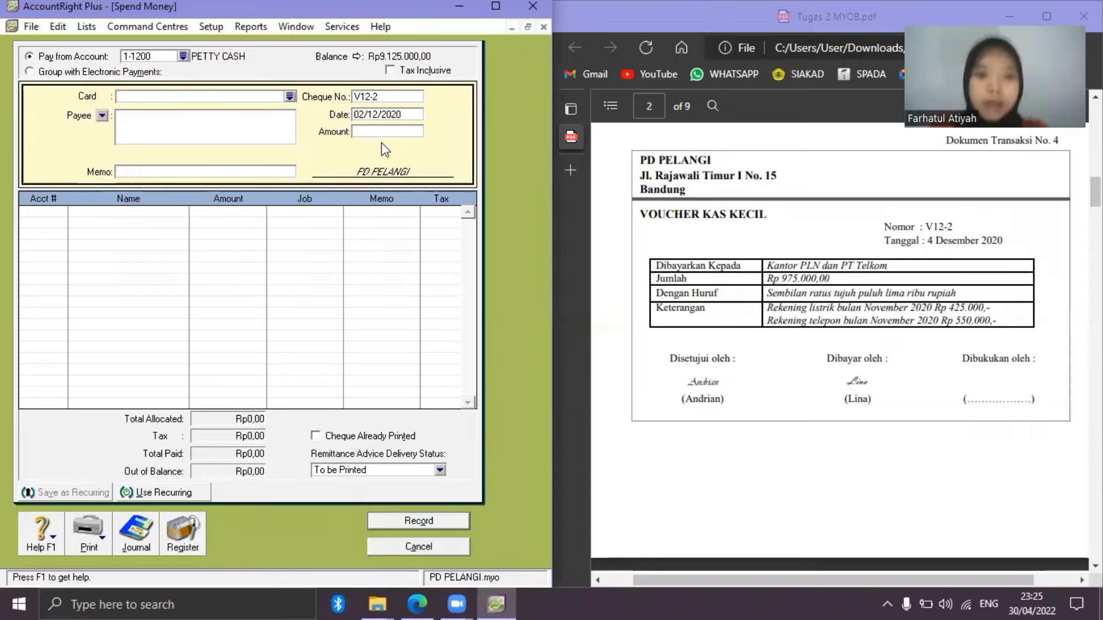
key(Tab)
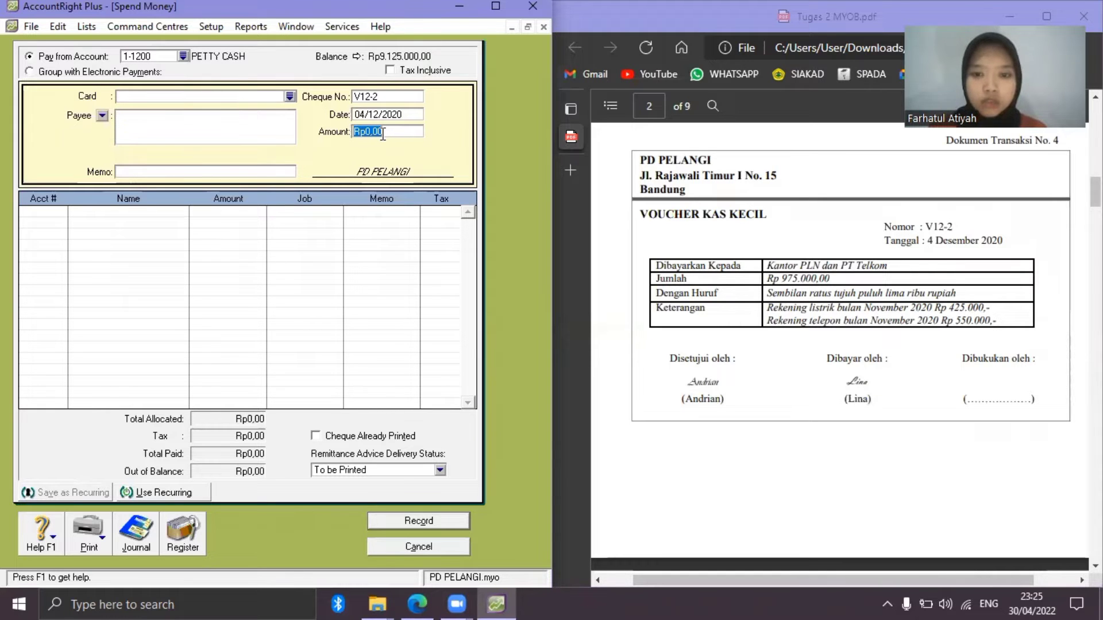
text(975)
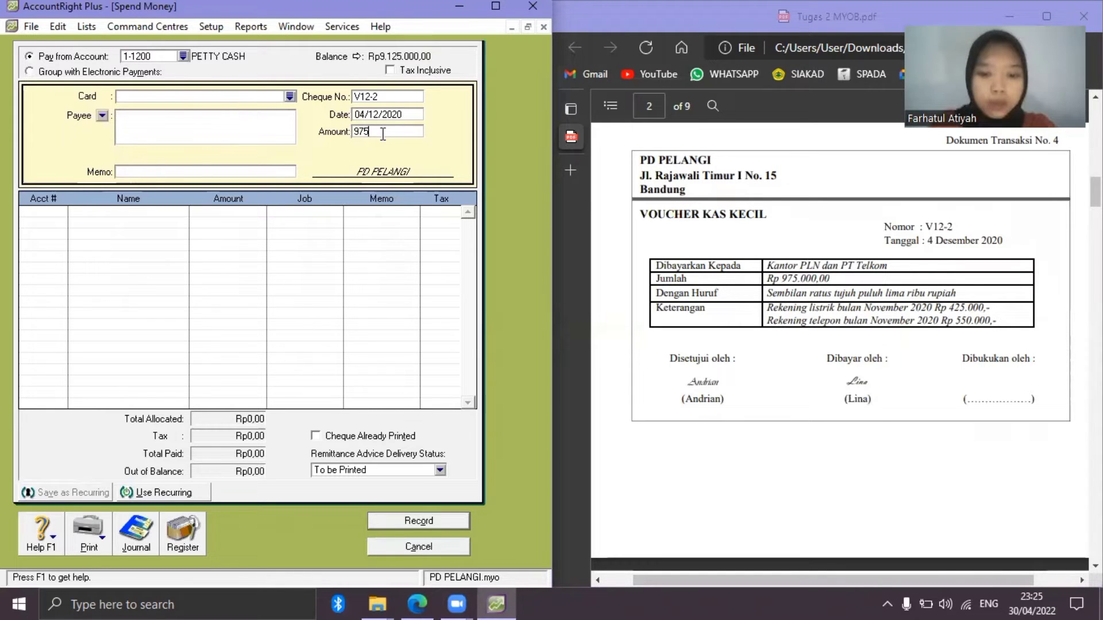
text(000)
key(Tab)
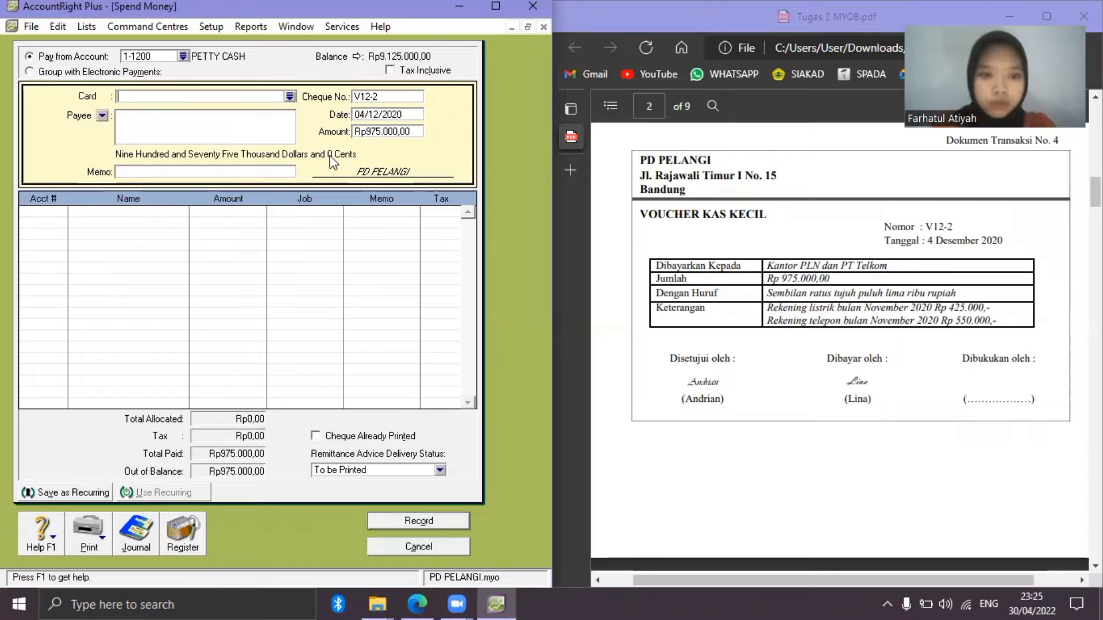
Enter the memo "PEMBAYARAN LISTRIK DAN TELP NOVEMBER" for the petty cash payment.
click(233, 171)
text(P)
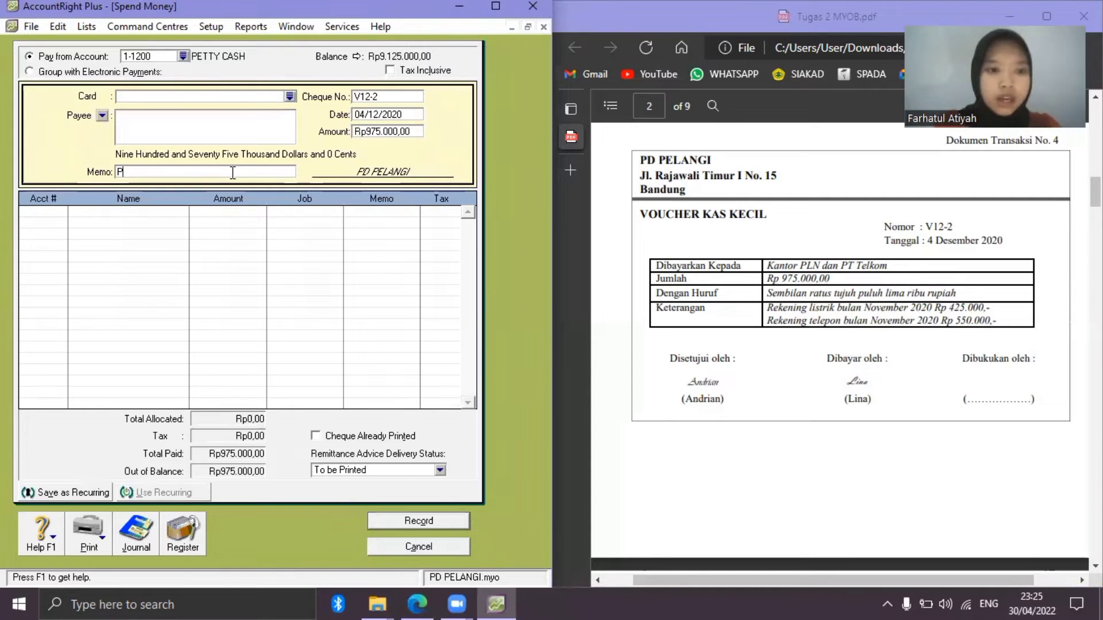
text(EMBAYARA)
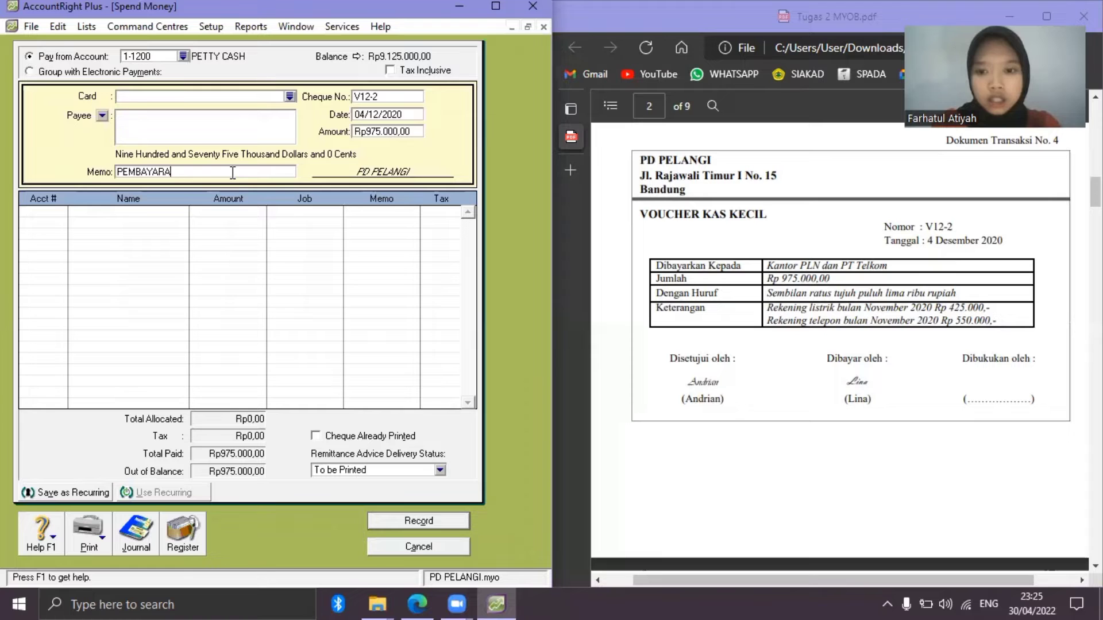
text(N LISTRIK DAN)
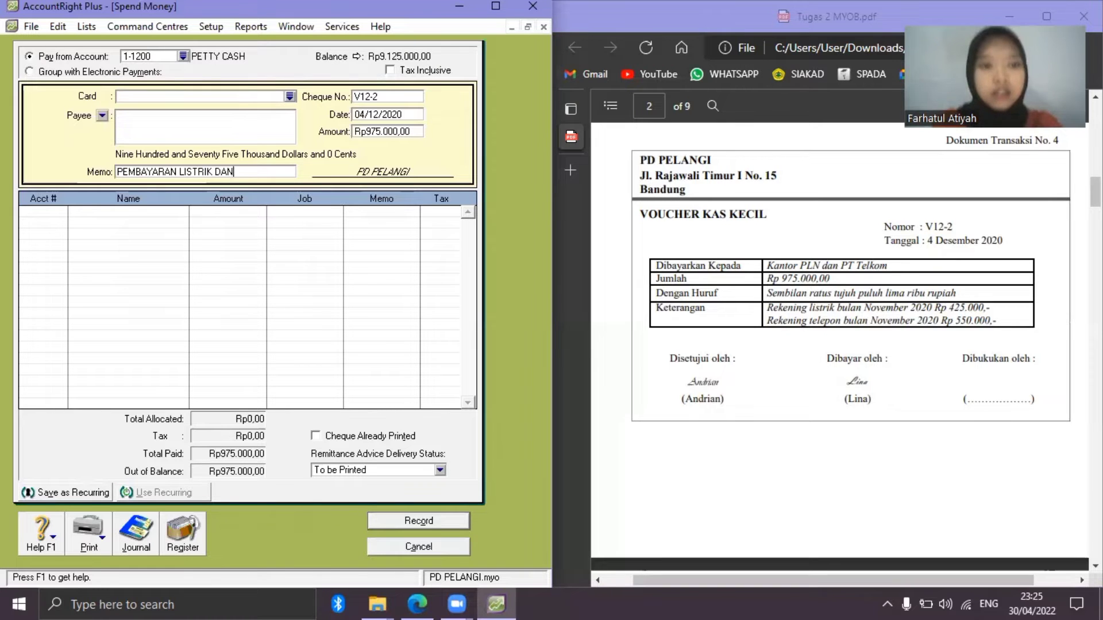
text( TEL)
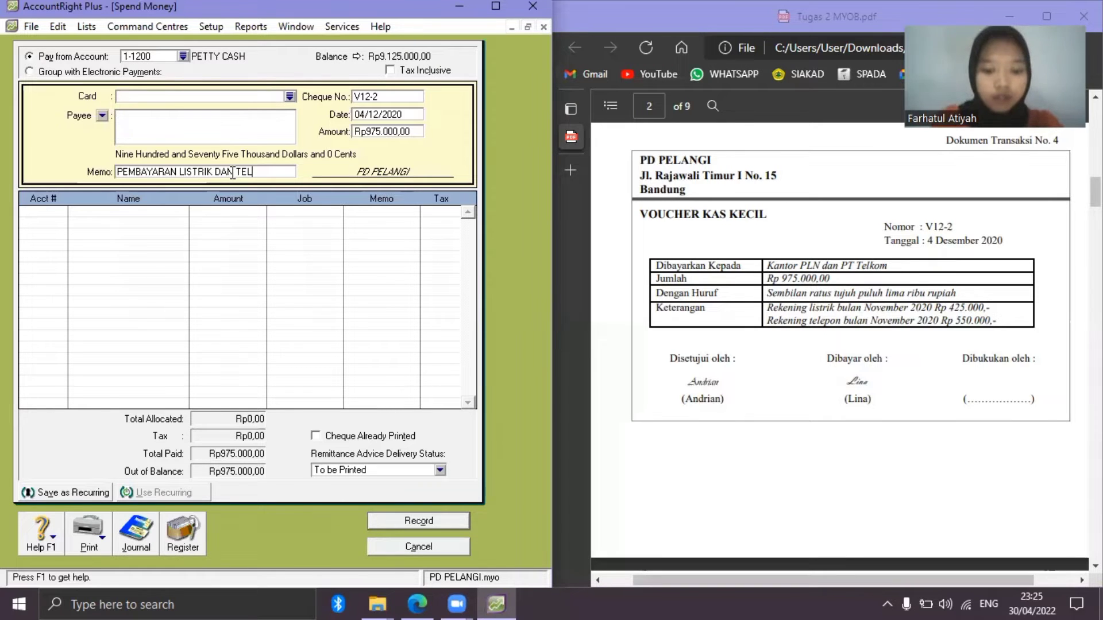
text(P NOVEMBER)
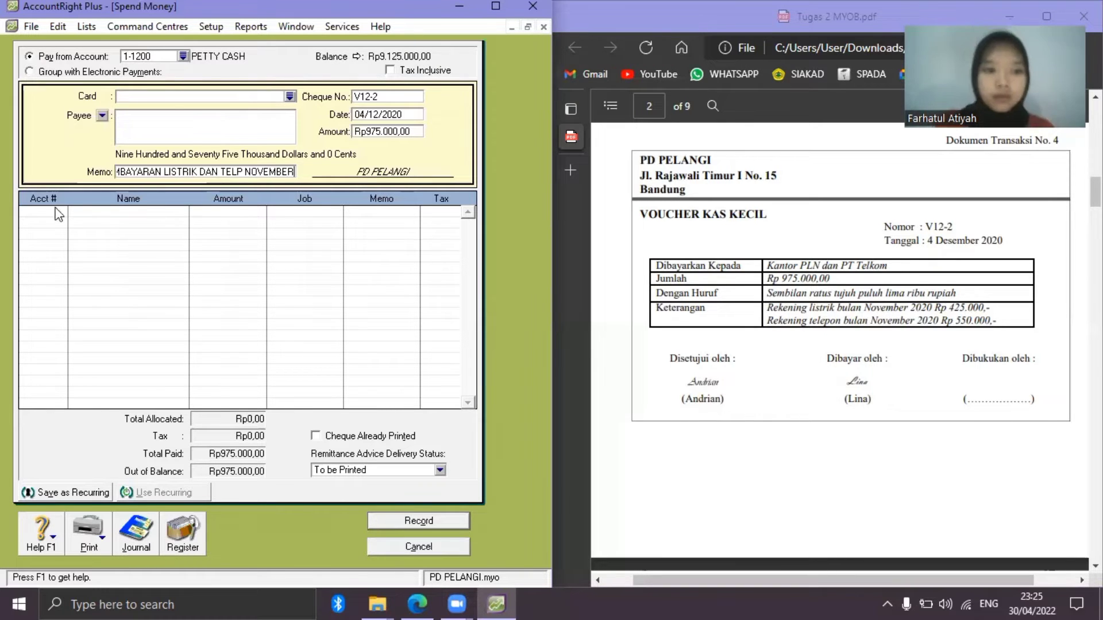
Allocate the full payment to account 2-1200 EXPENSE PAYABLE, then record it and close the Spend Money form.
click(48, 211)
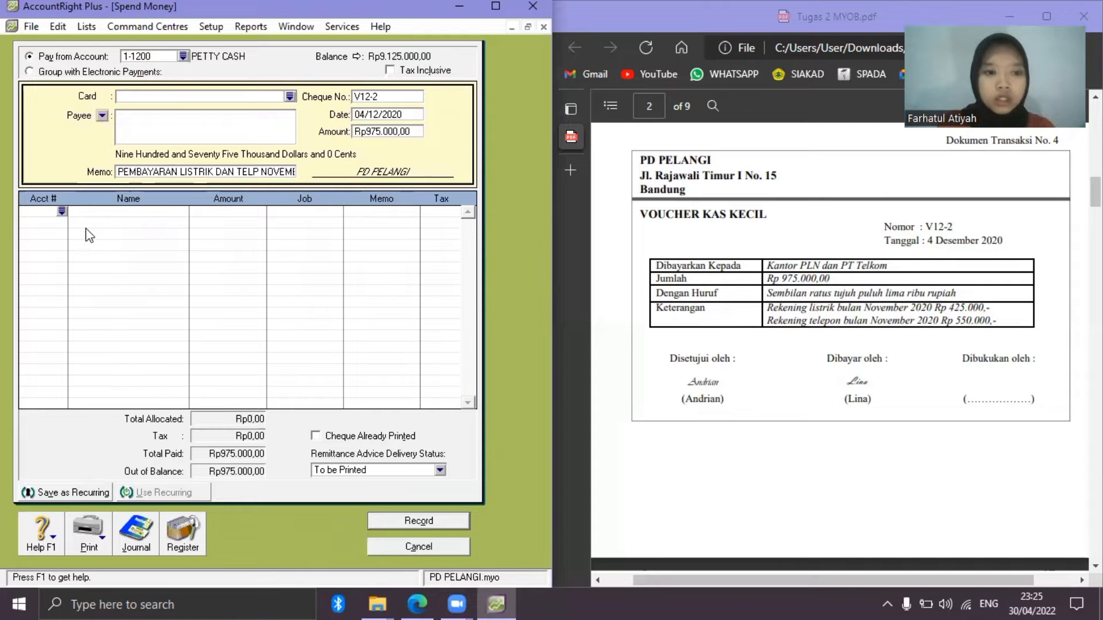
text(2)
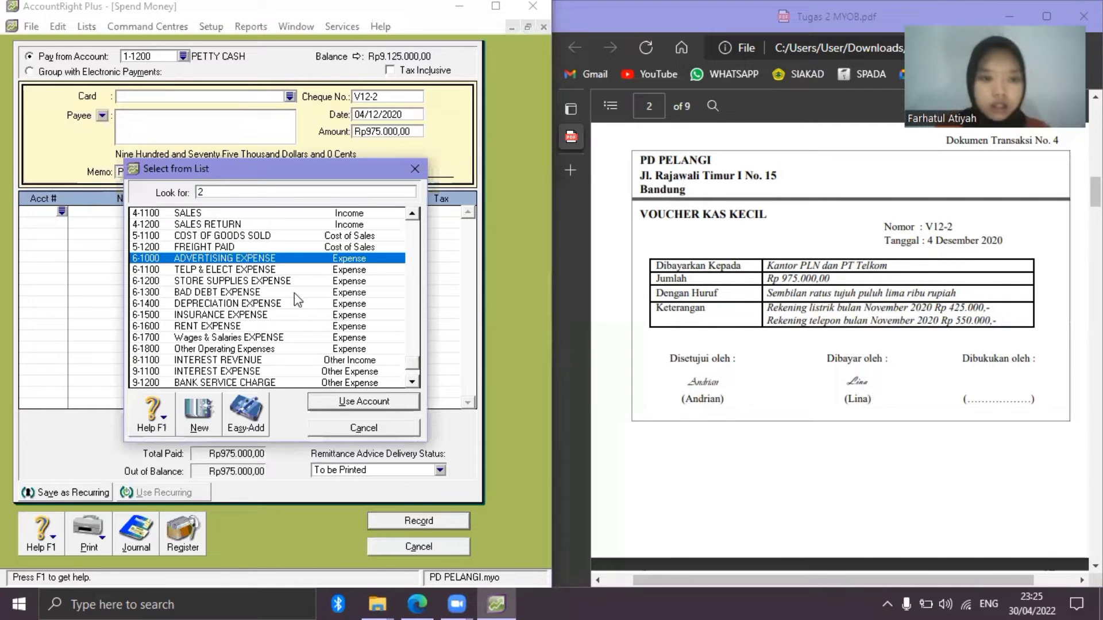
text(-1200)
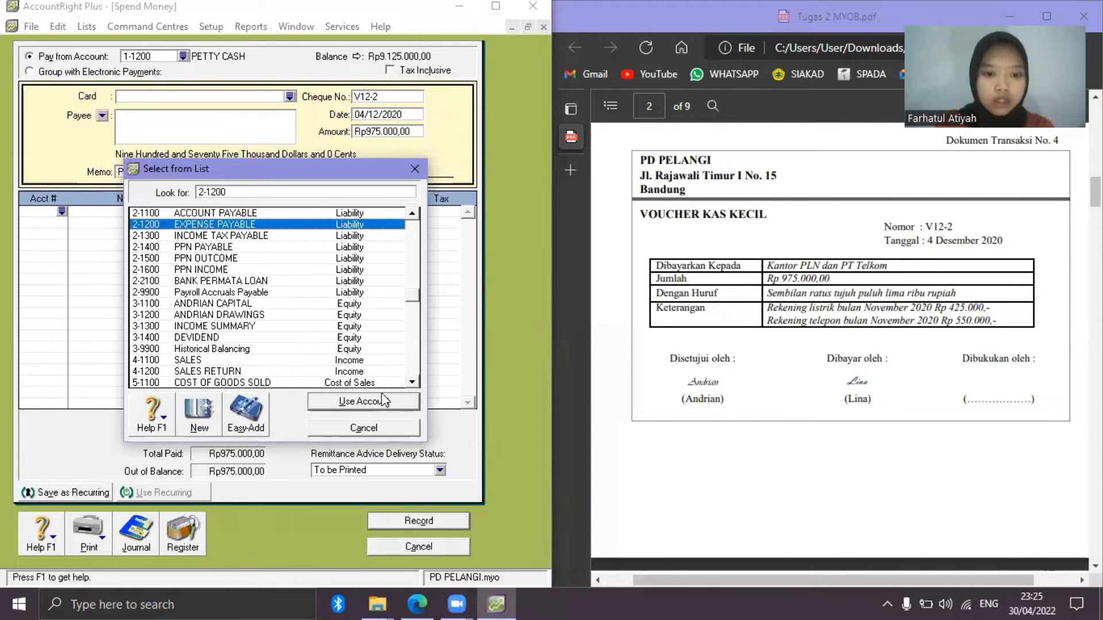
key(Return)
key(Tab)
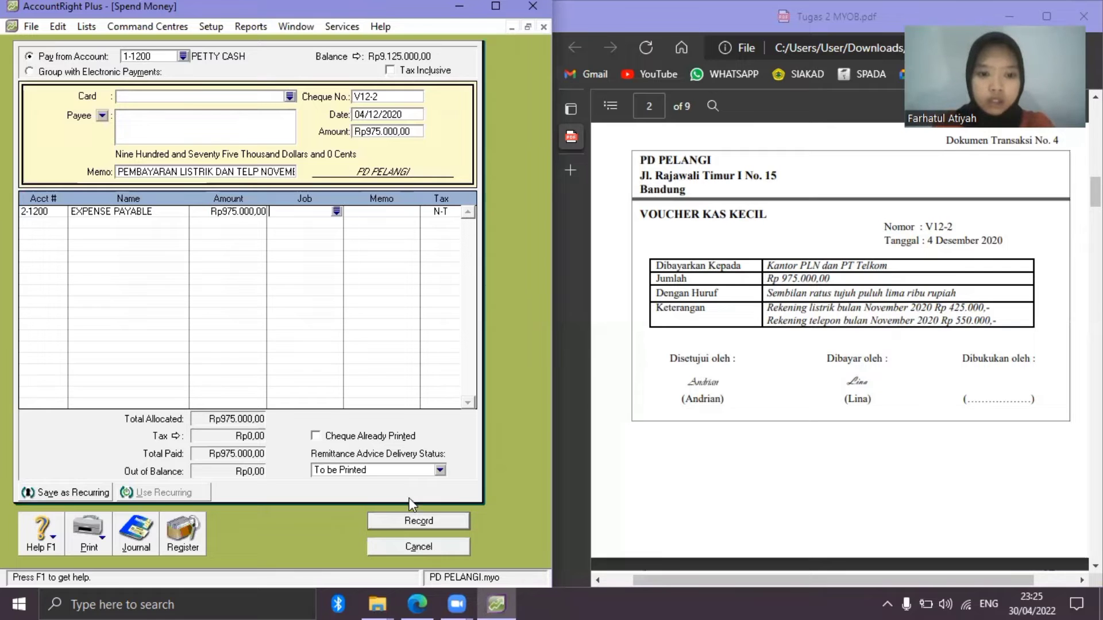
click(417, 520)
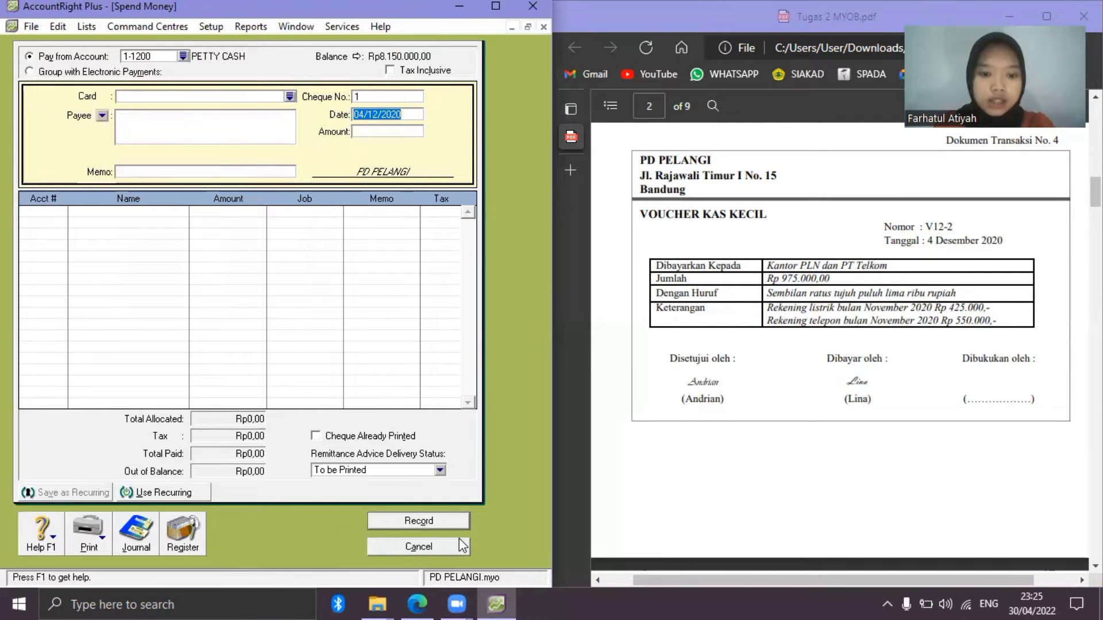
key(Escape)
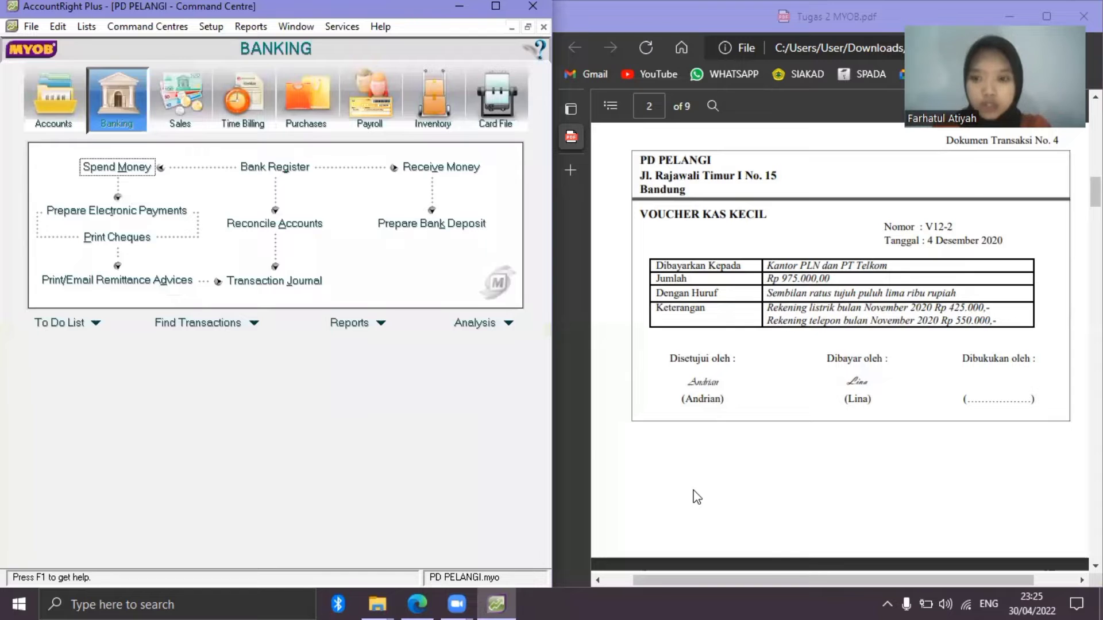
Start a new sales invoice for customer TRANS COMPUTER from the invoice in transaction document 5.
click(697, 498)
scroll(697, 498, down, 2)
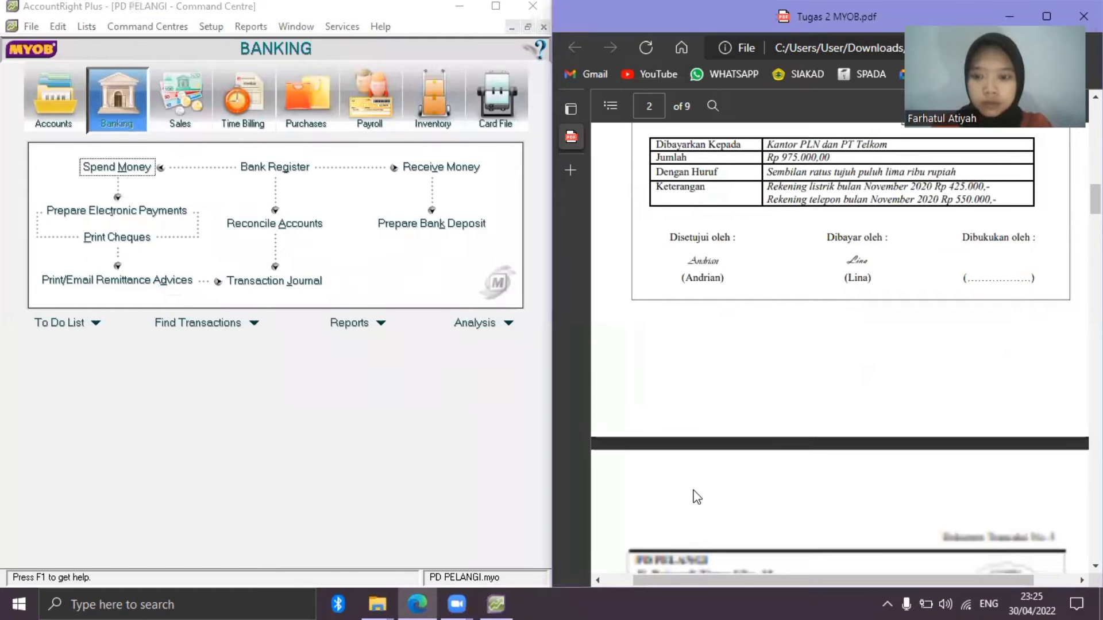
scroll(697, 498, down, 2)
scroll(697, 497, down, 1)
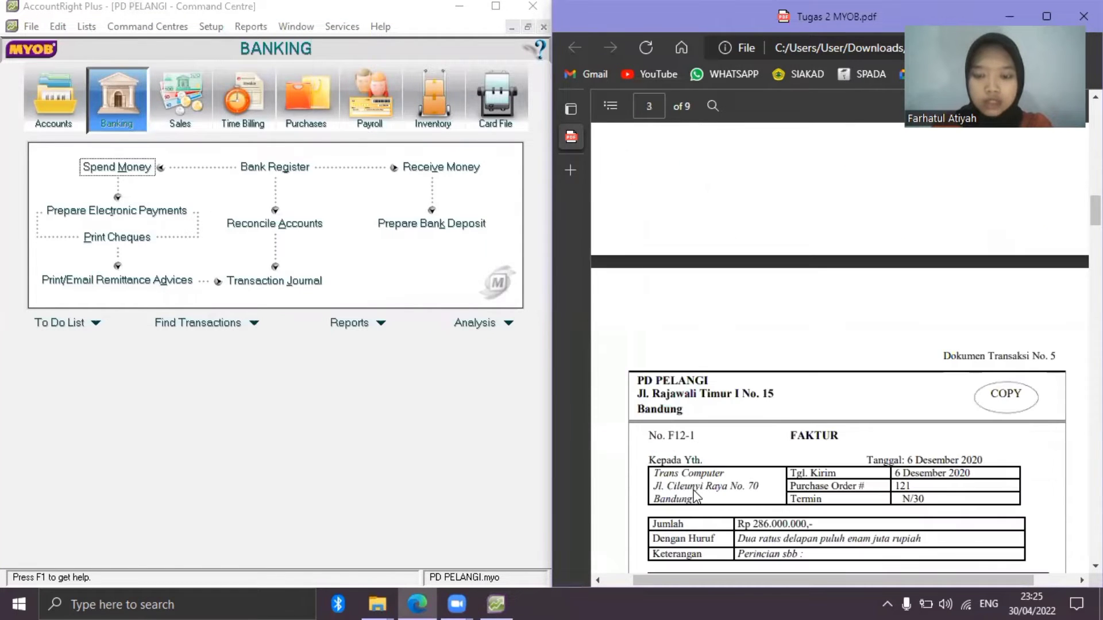
scroll(697, 498, down, 3)
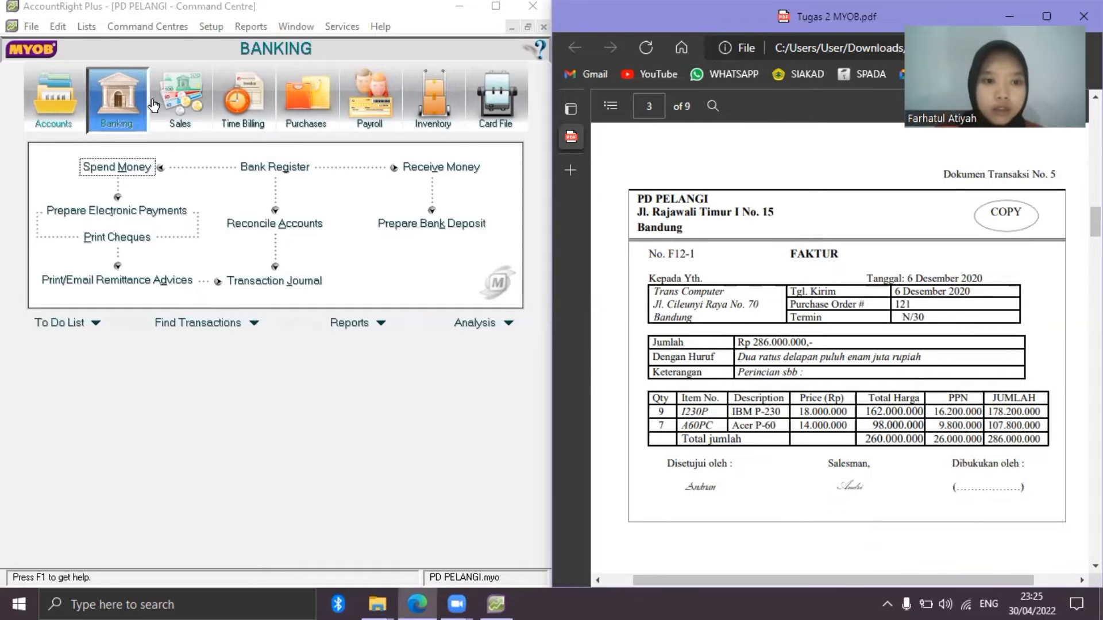
click(177, 115)
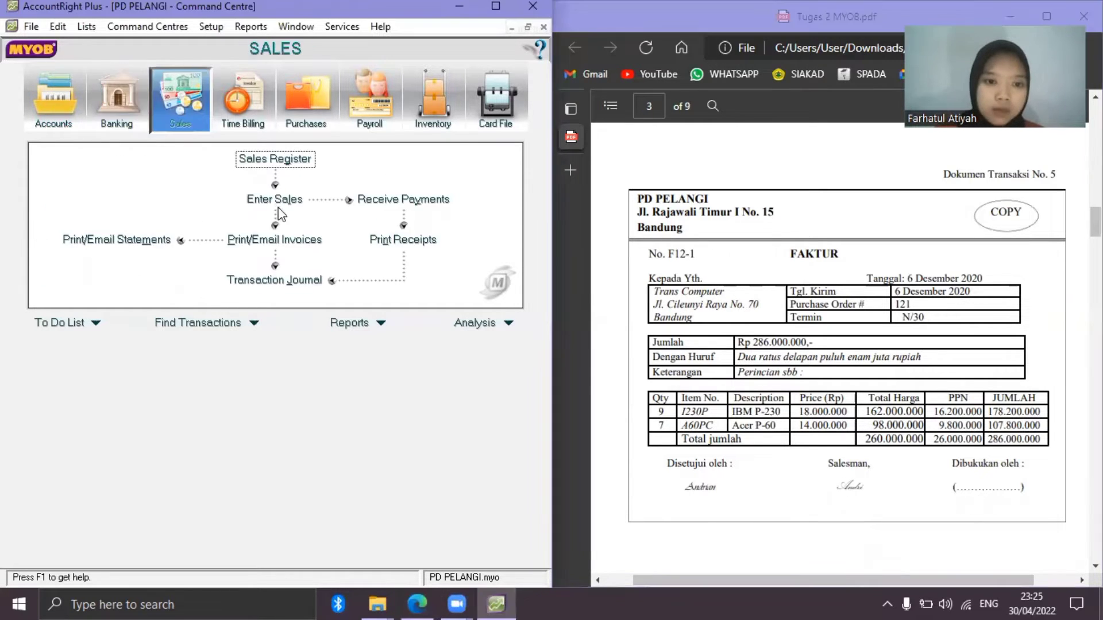
click(277, 202)
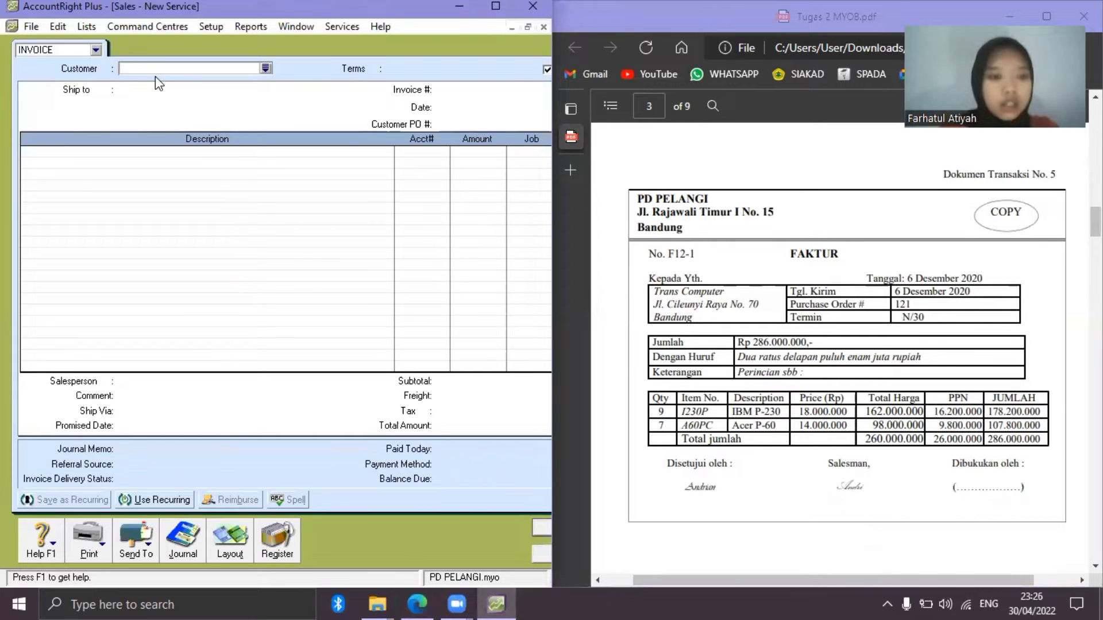
text(t)
key(Tab)
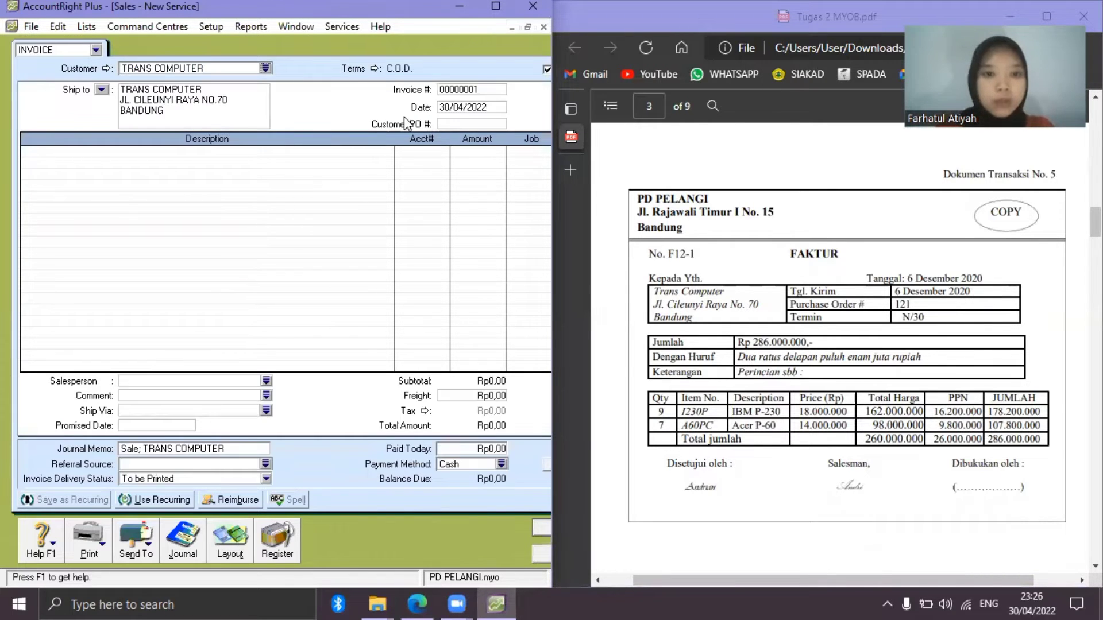
Set the Trans Computer invoice's number to F12-1 and its date to 6/12/20.
click(461, 91)
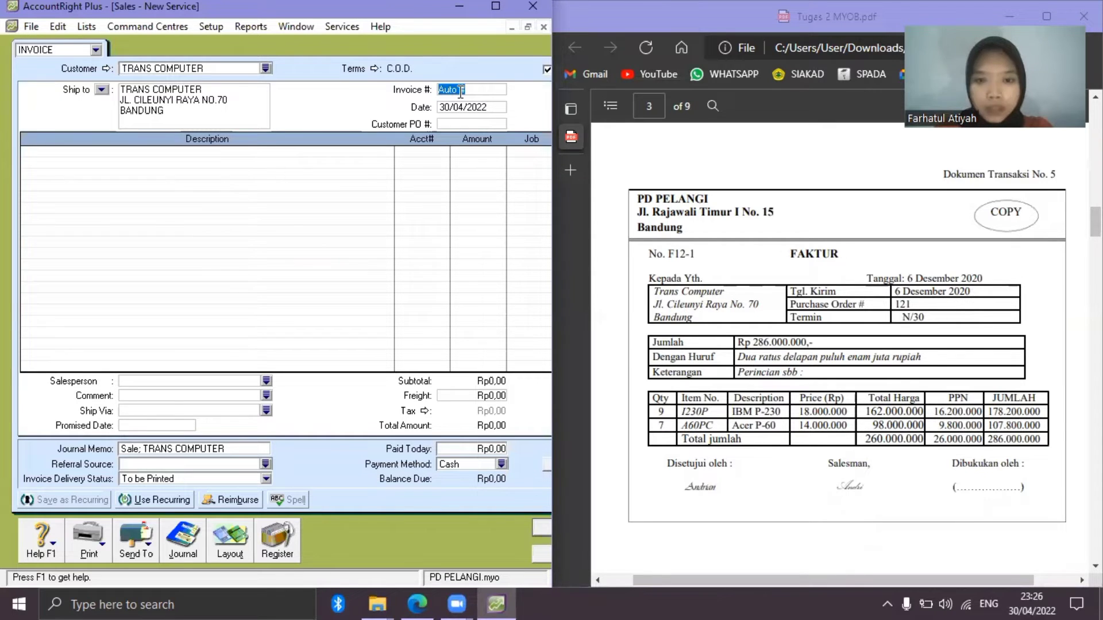
text(F12-1)
key(Tab)
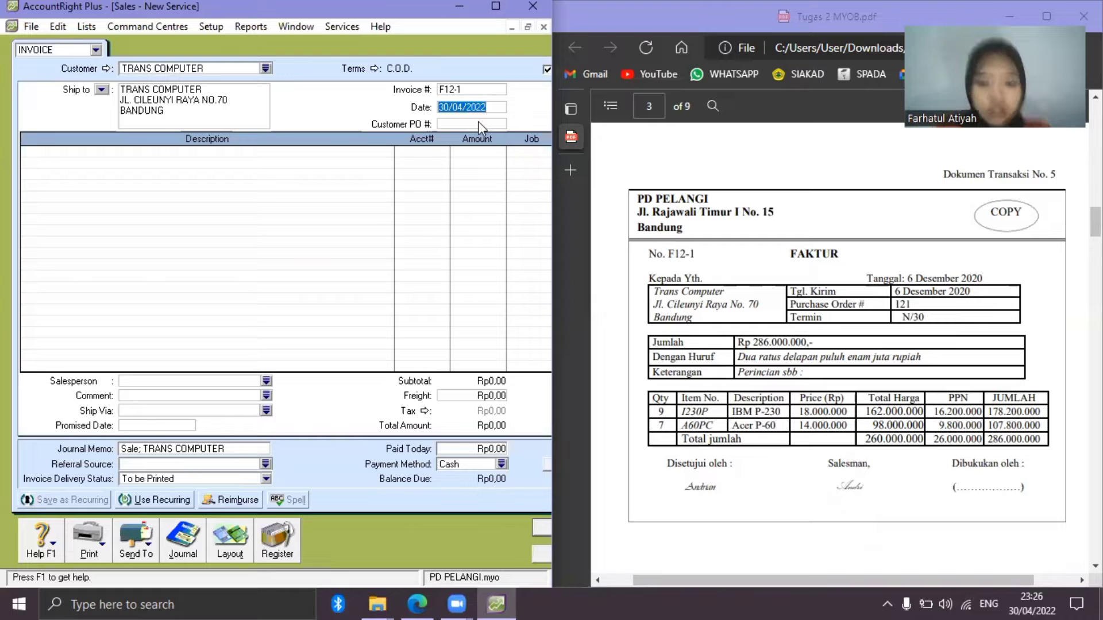
text(6/12/20)
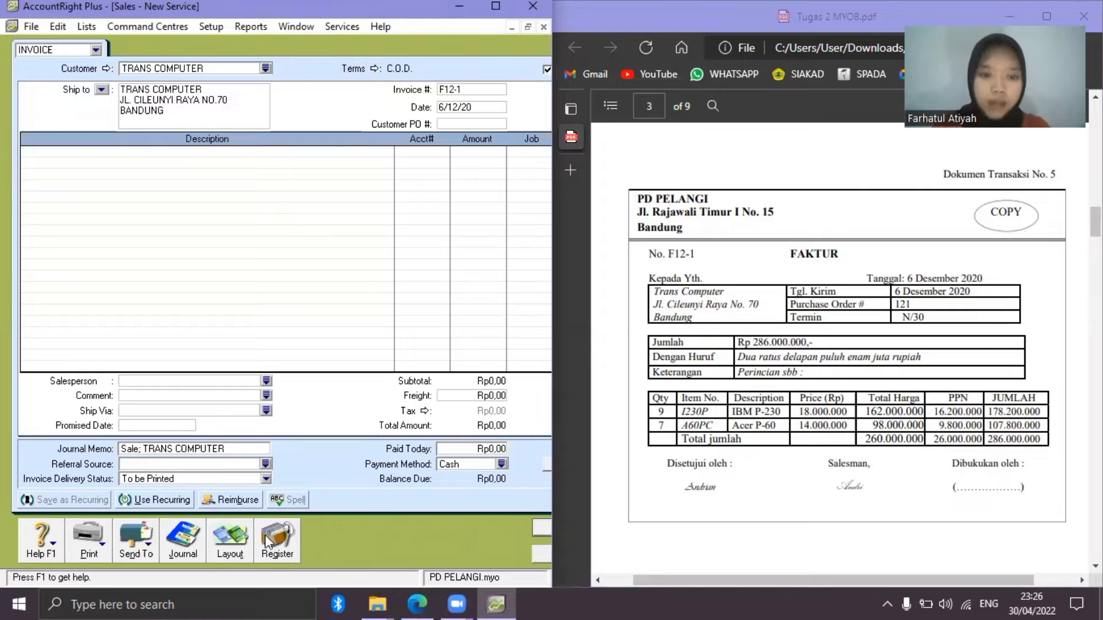
Switch the sales invoice from the Service layout to the Item layout.
click(237, 546)
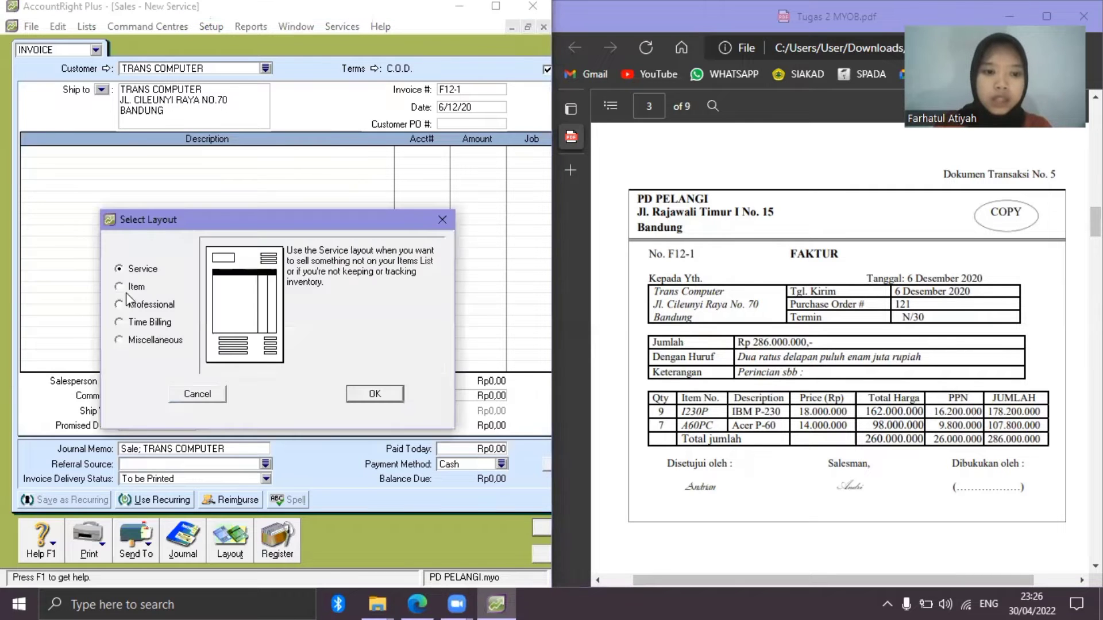
click(125, 286)
click(377, 394)
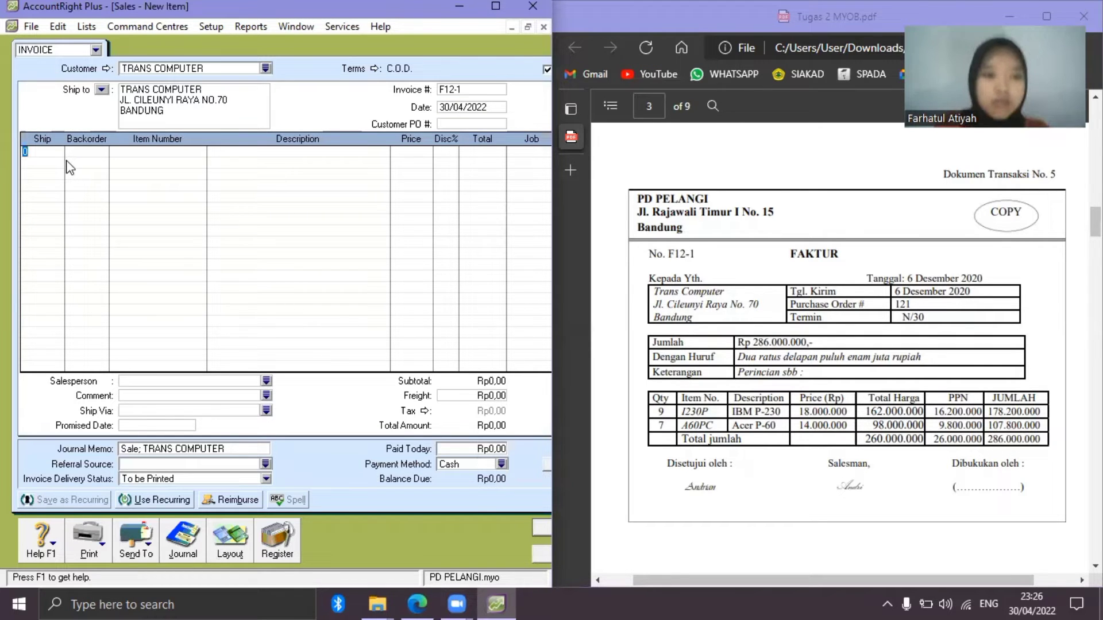
Fill the first invoice line with 9 units of item 1230P (IBM P-230) at a unit price of Rp18.000.000.
text(9)
key(Tab)
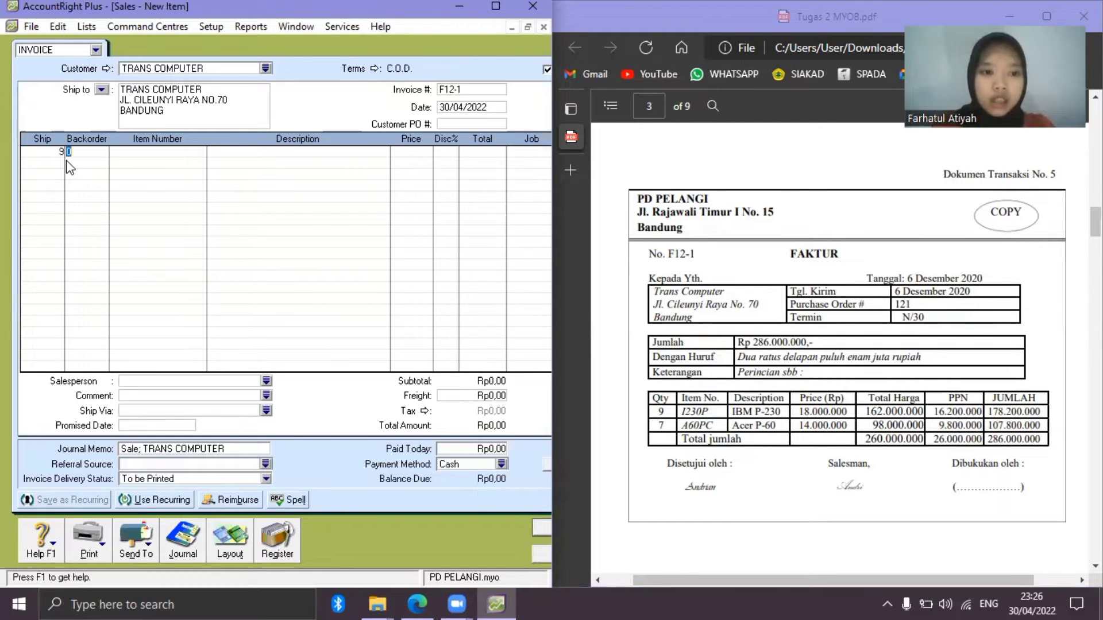
key(Tab)
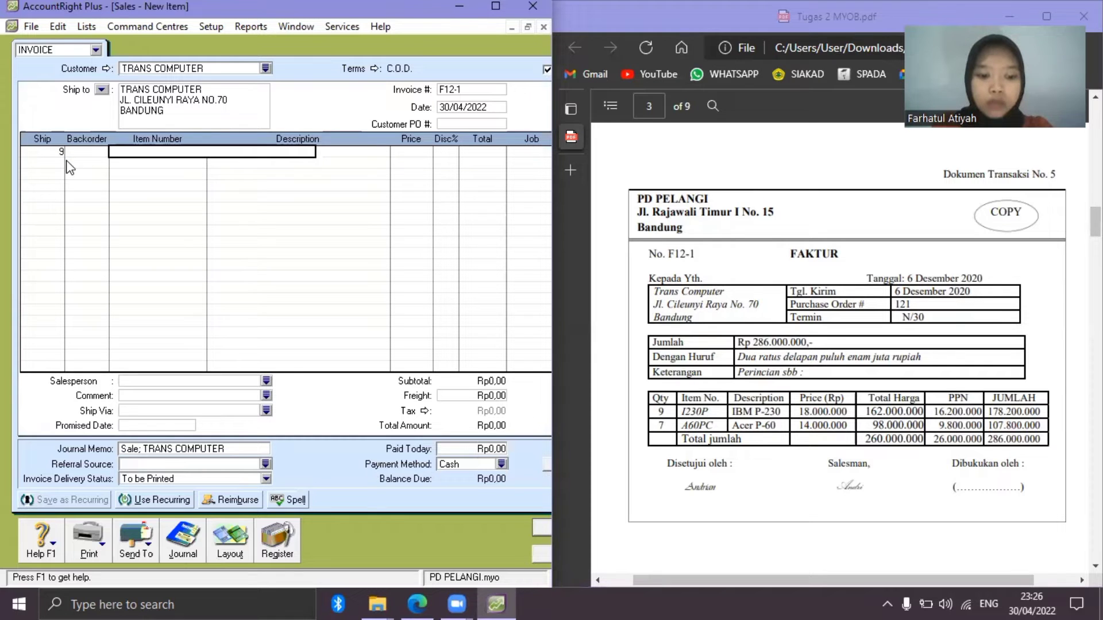
text(1230)
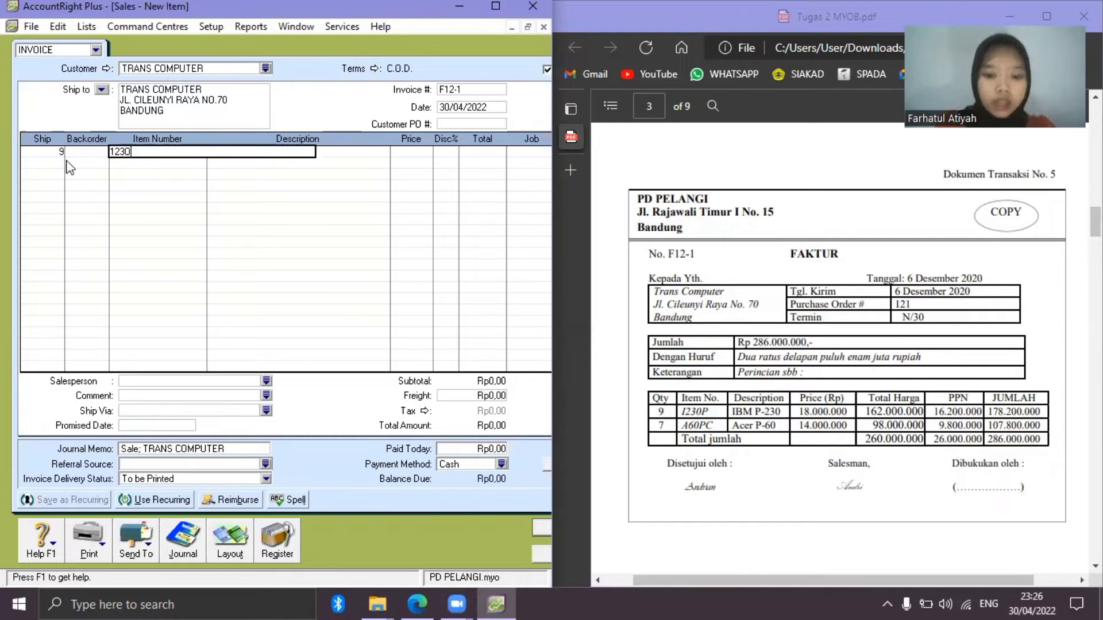
key(Tab)
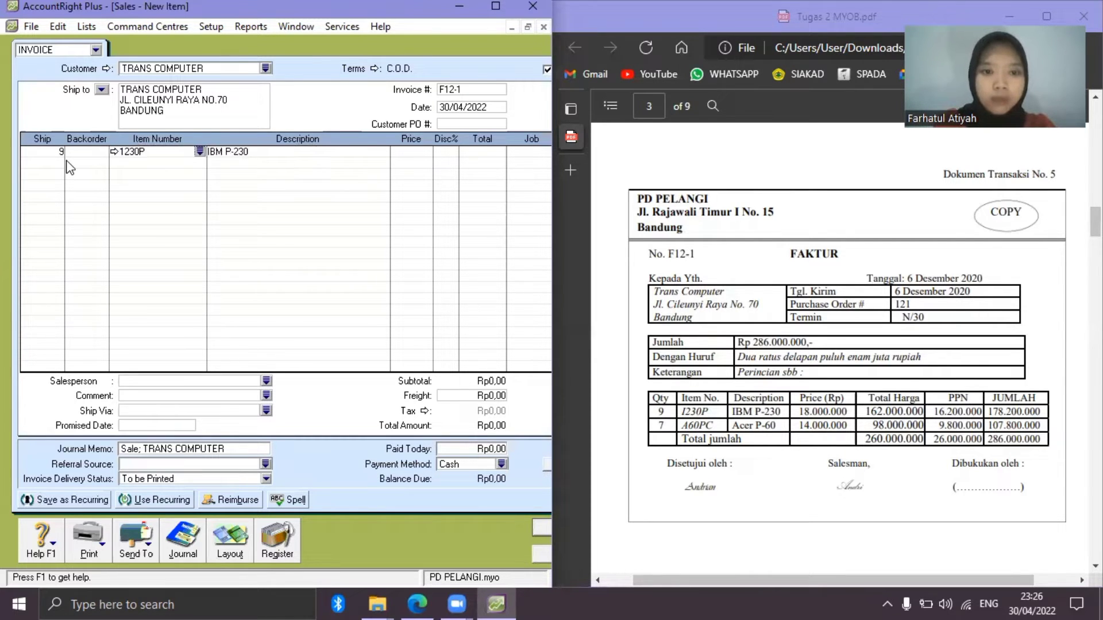
key(Tab)
key(Tab)
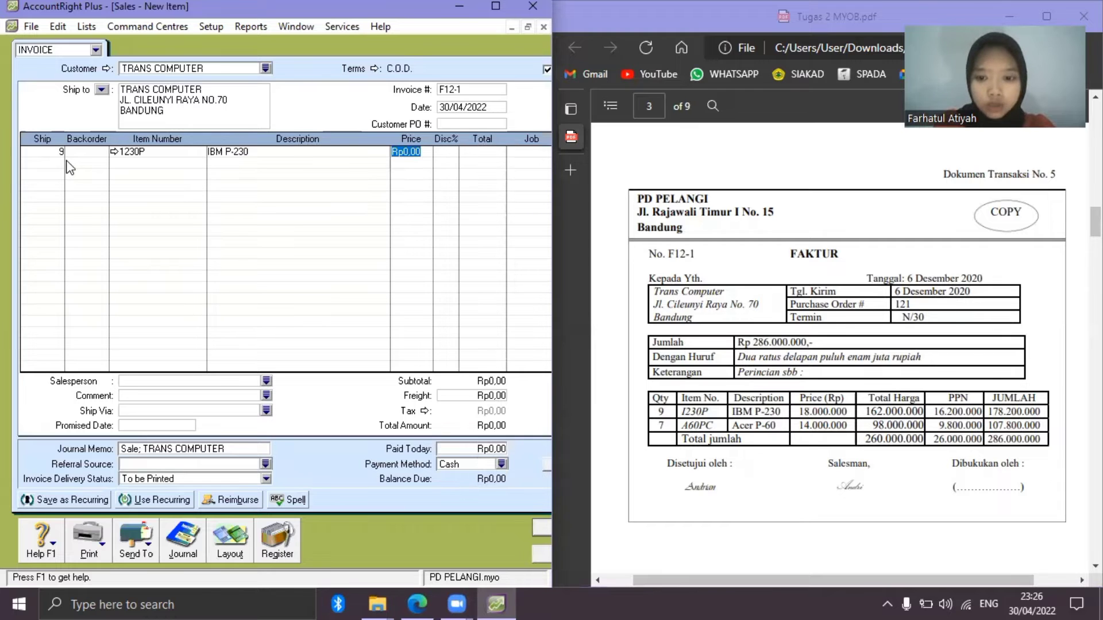
text(18000)
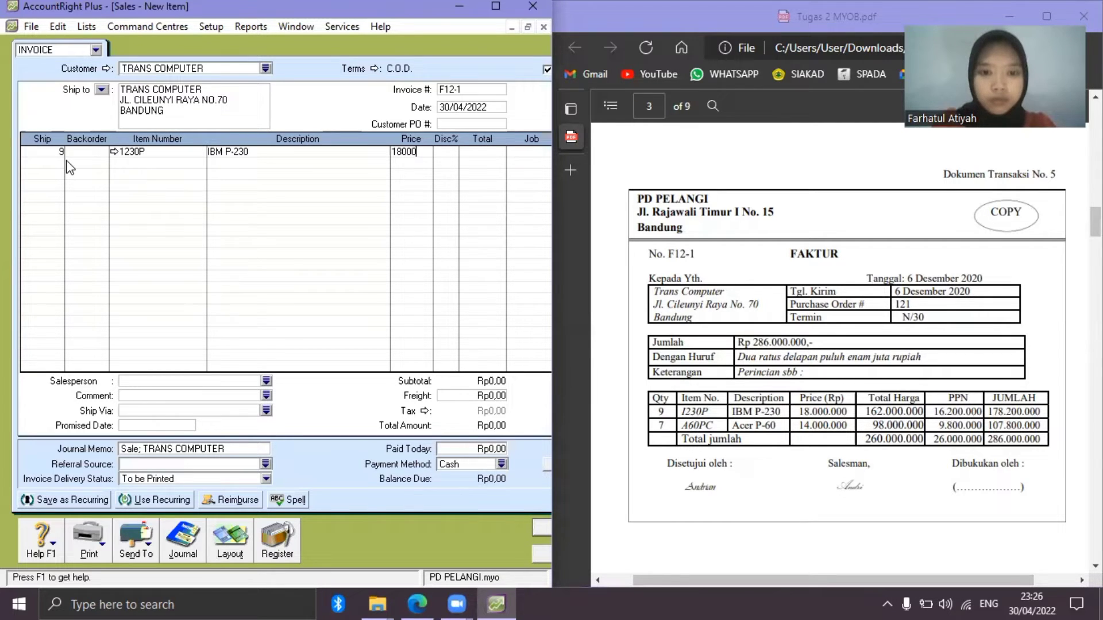
key(Tab)
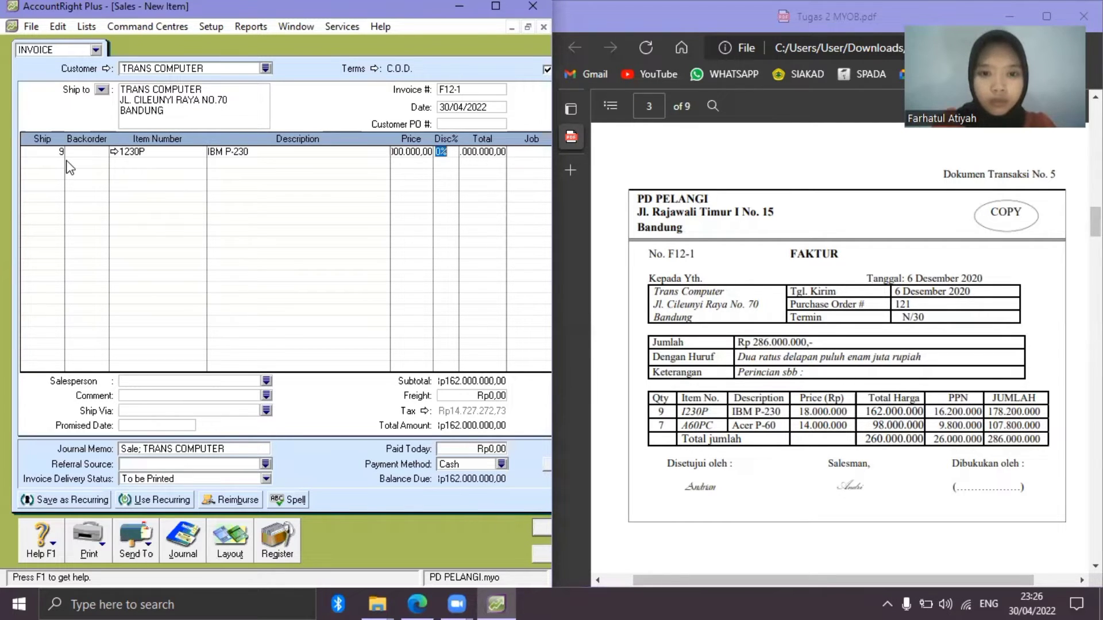
key(Tab)
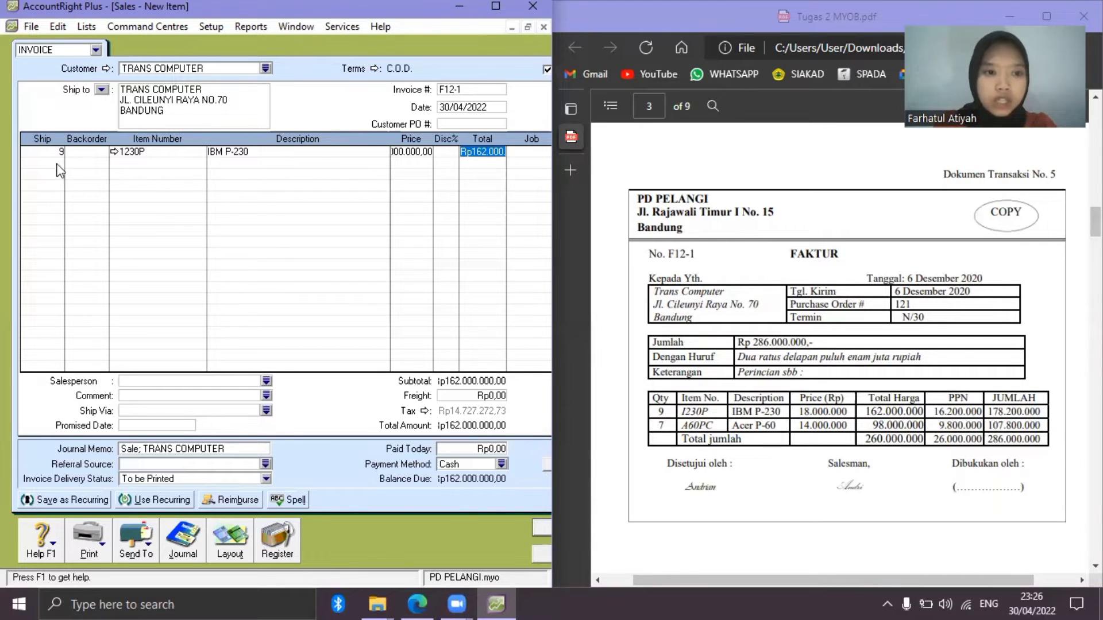
Add a second invoice line for 7 units of item A60PC (ACER P-60) at a unit price of Rp14.000.000.
click(52, 163)
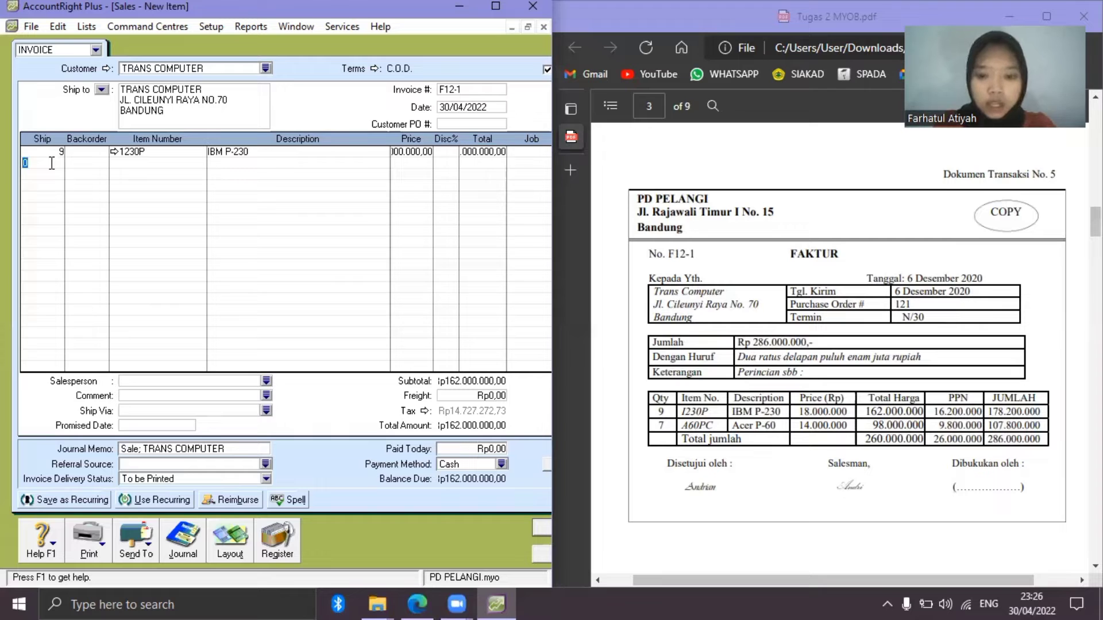
text(7)
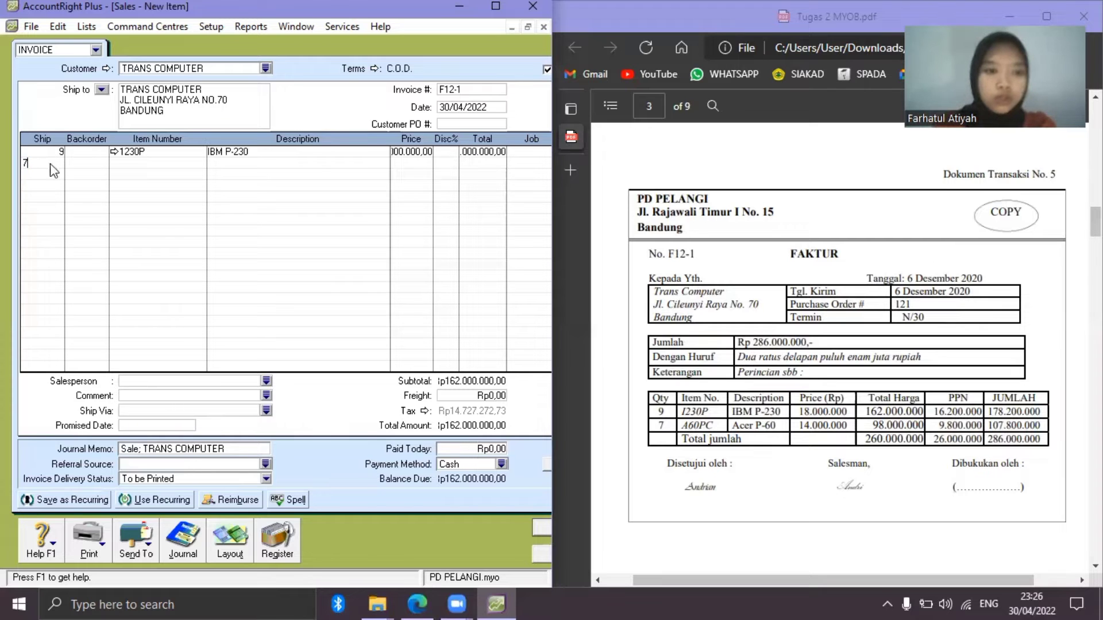
key(Tab)
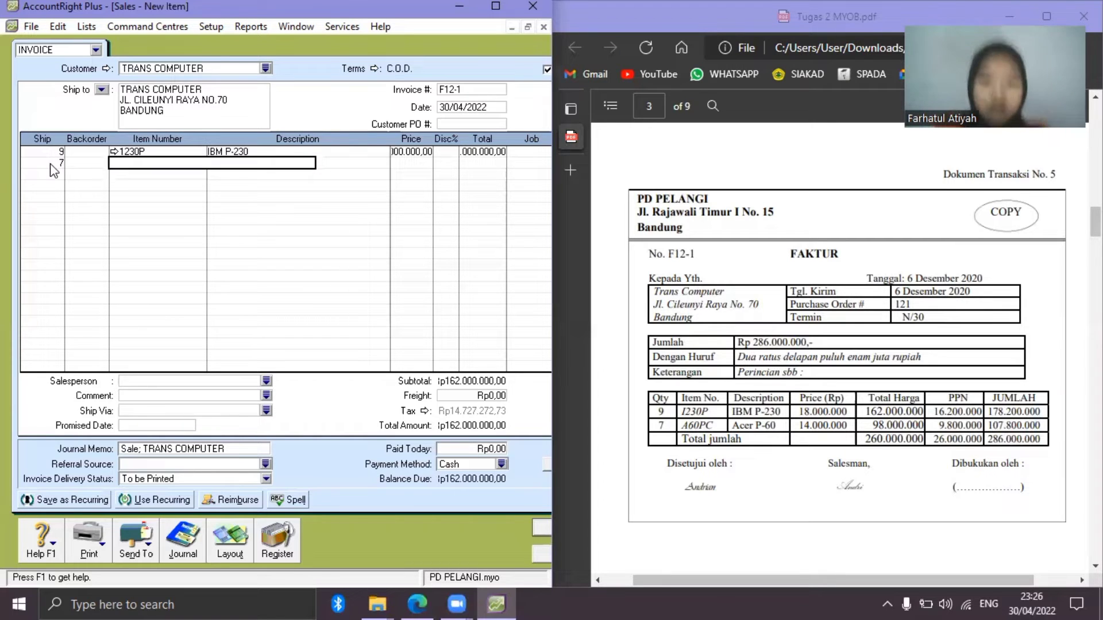
text(A)
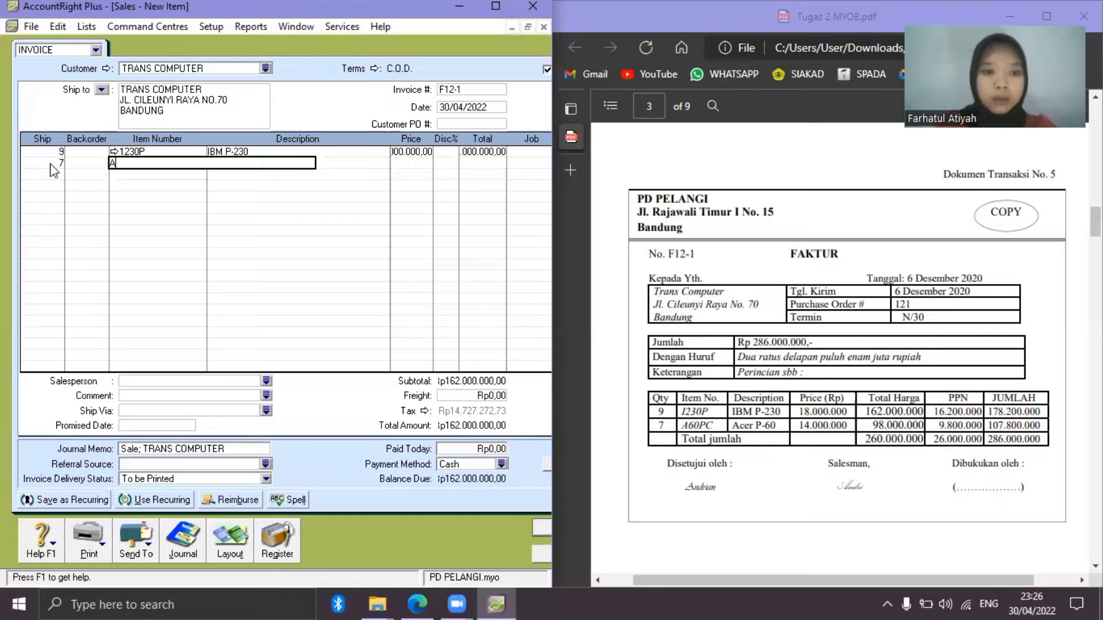
text(60PC)
key(Tab)
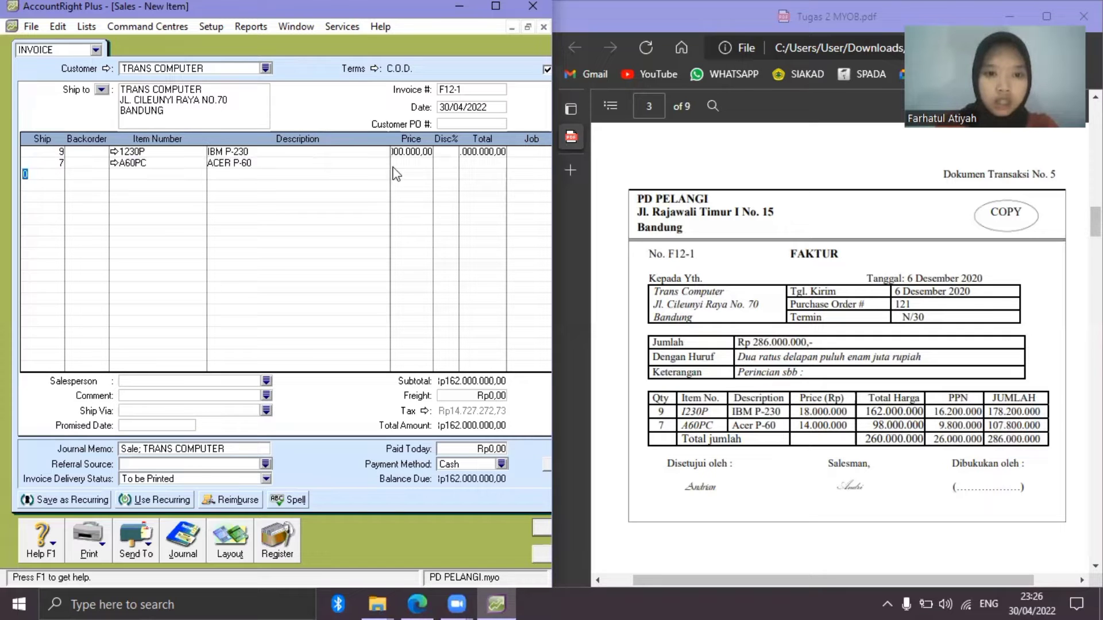
click(415, 162)
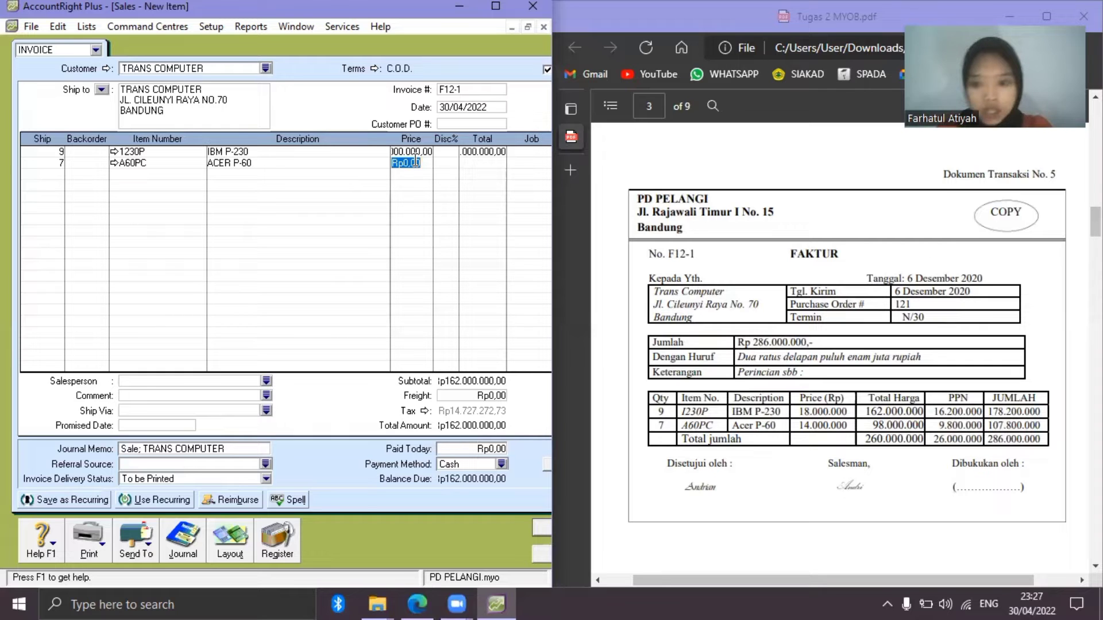
text(14)
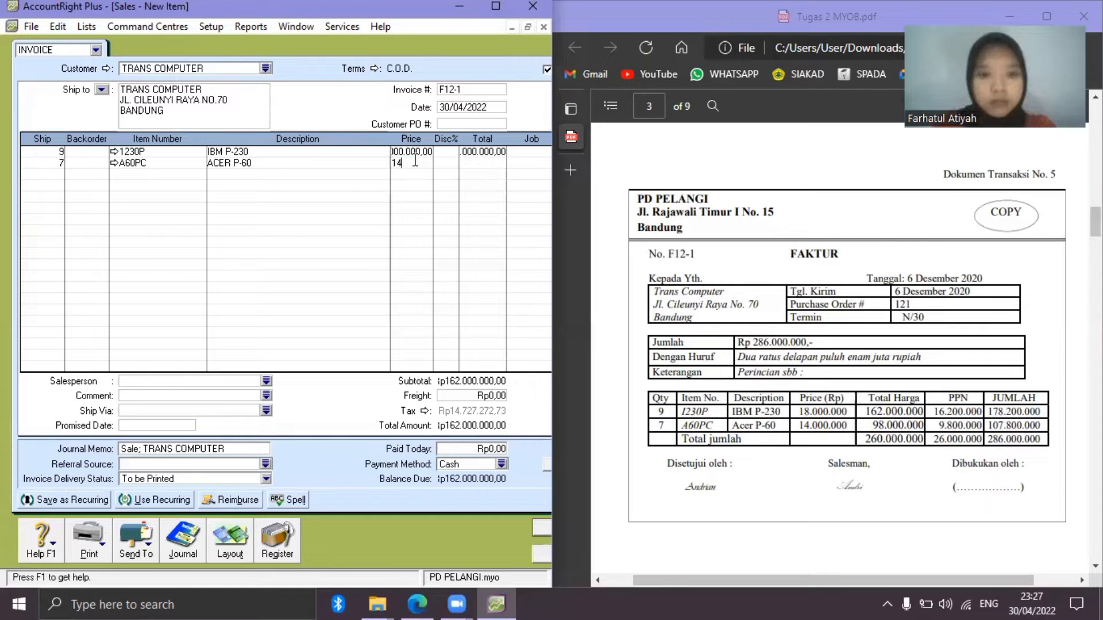
text(000000)
key(Tab)
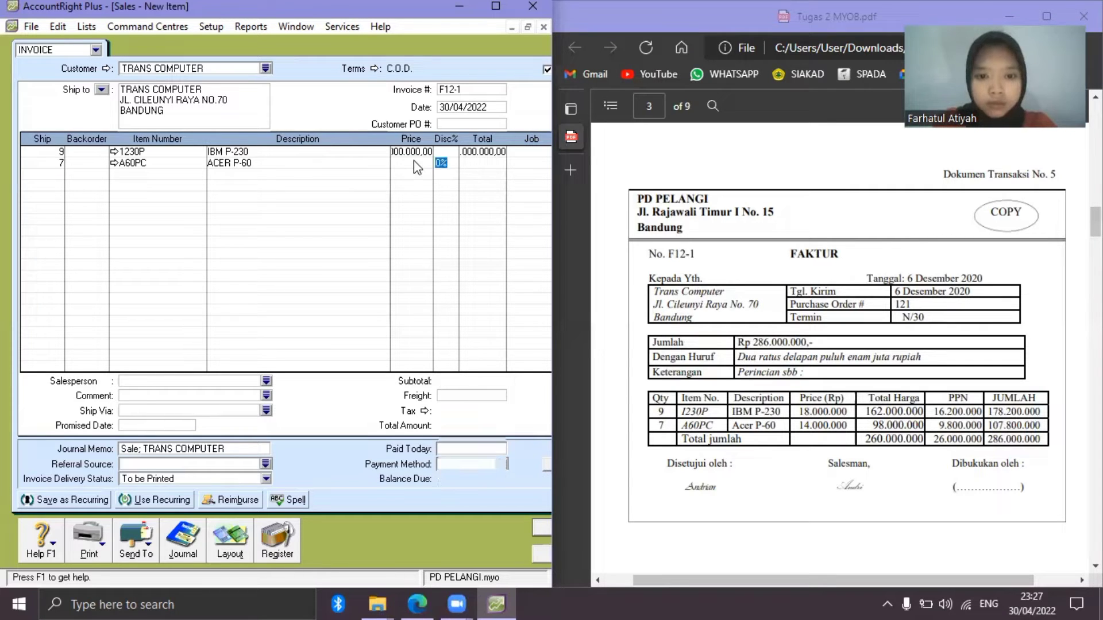
key(Tab)
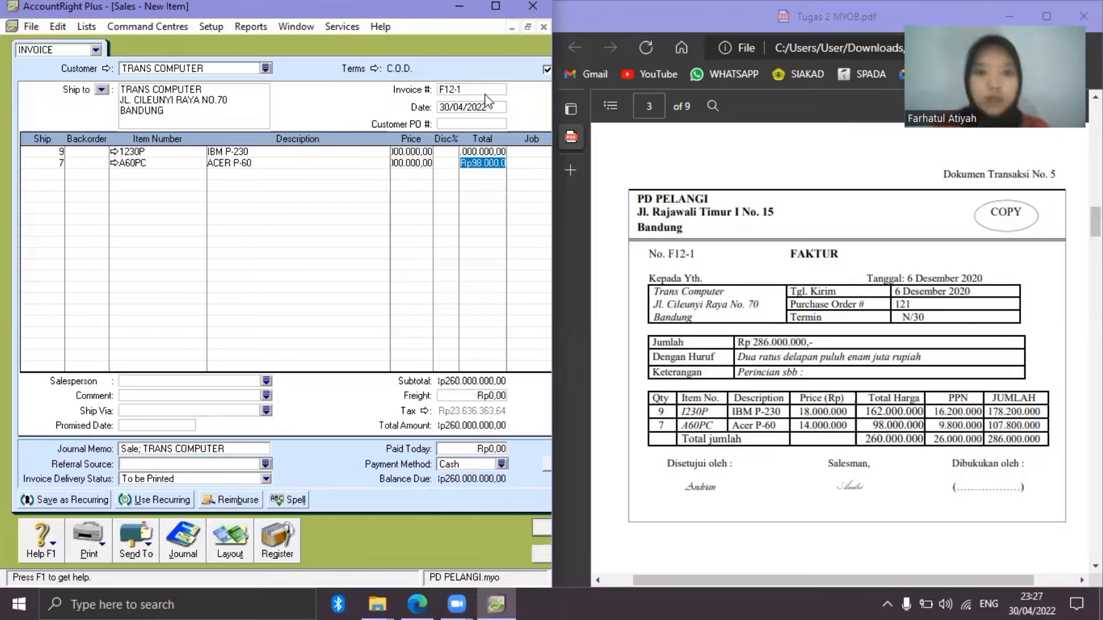
Make the invoice prices tax-exclusive and set its credit terms to In a Given # of Days with 30 balance due days.
click(547, 71)
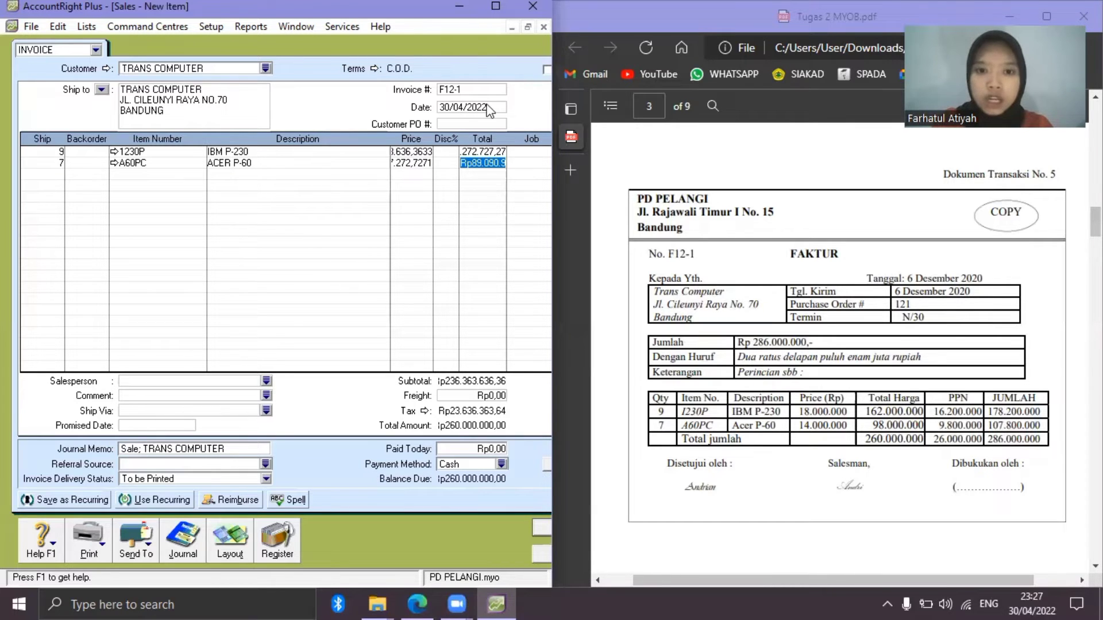
click(374, 70)
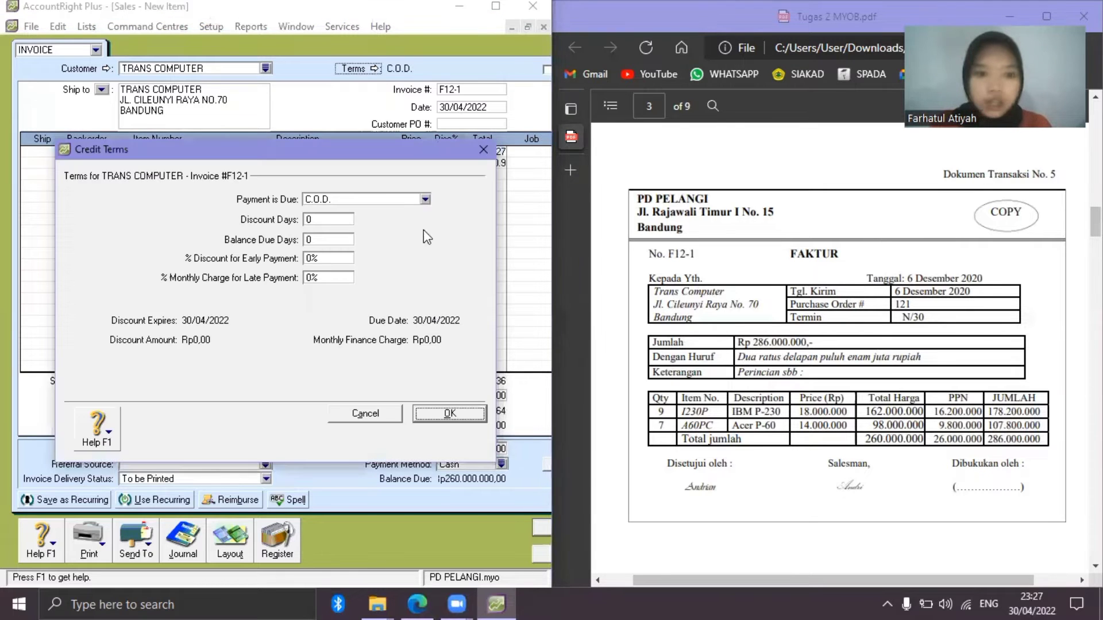
click(425, 200)
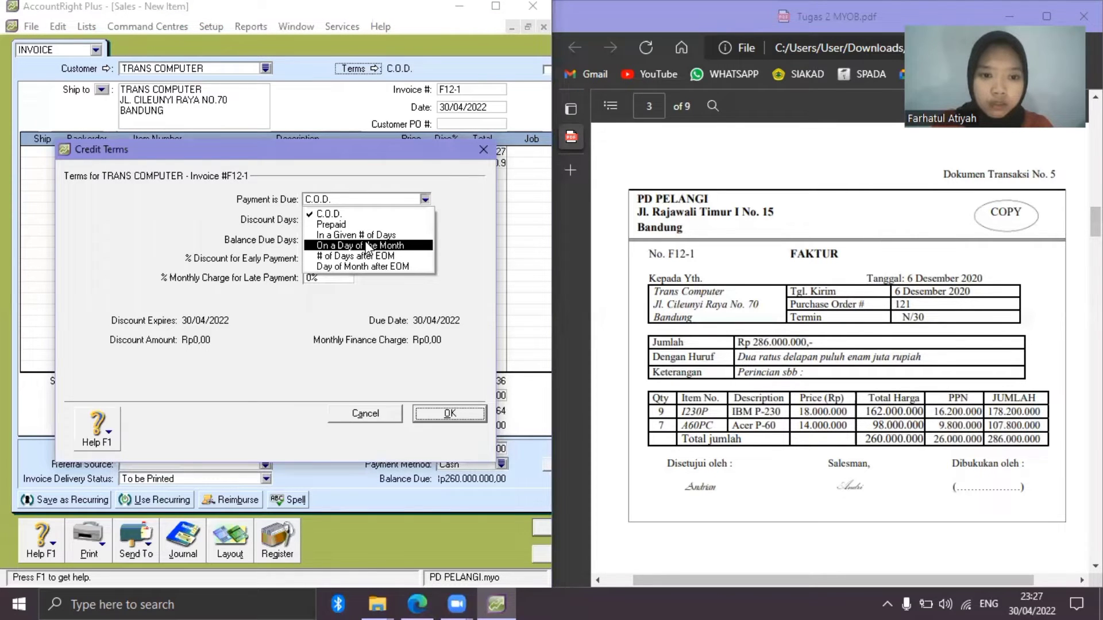
key(Return)
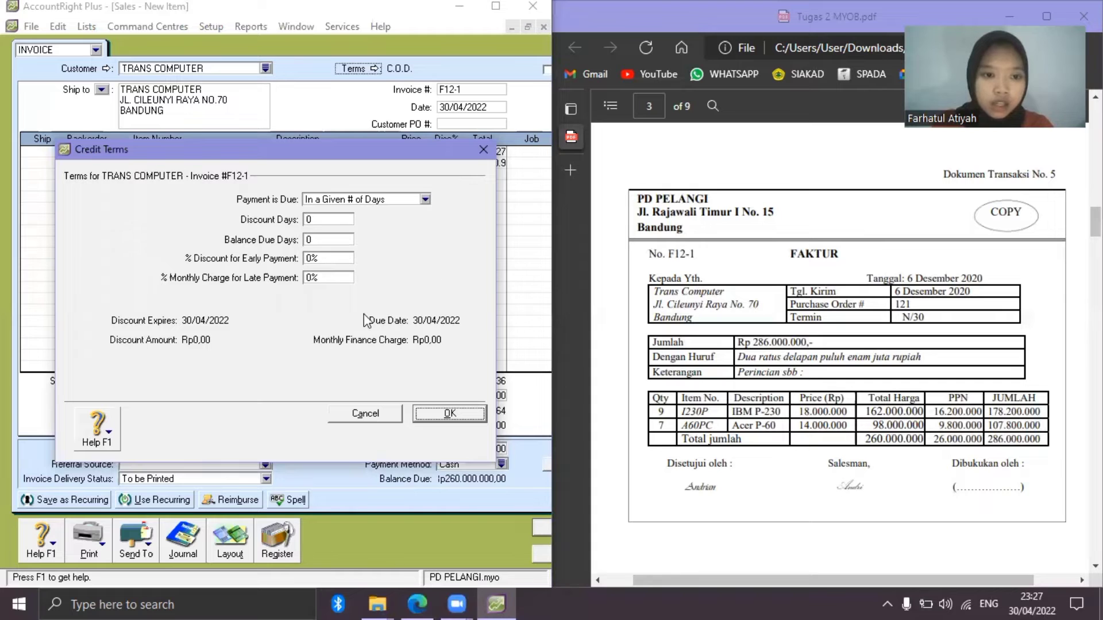
click(323, 239)
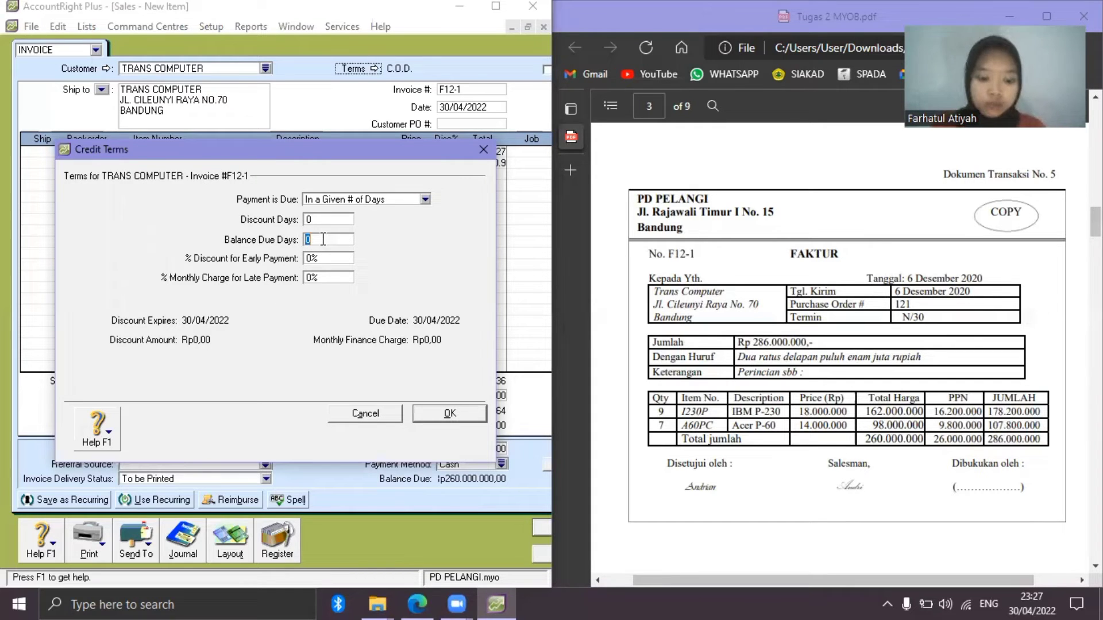
text(30)
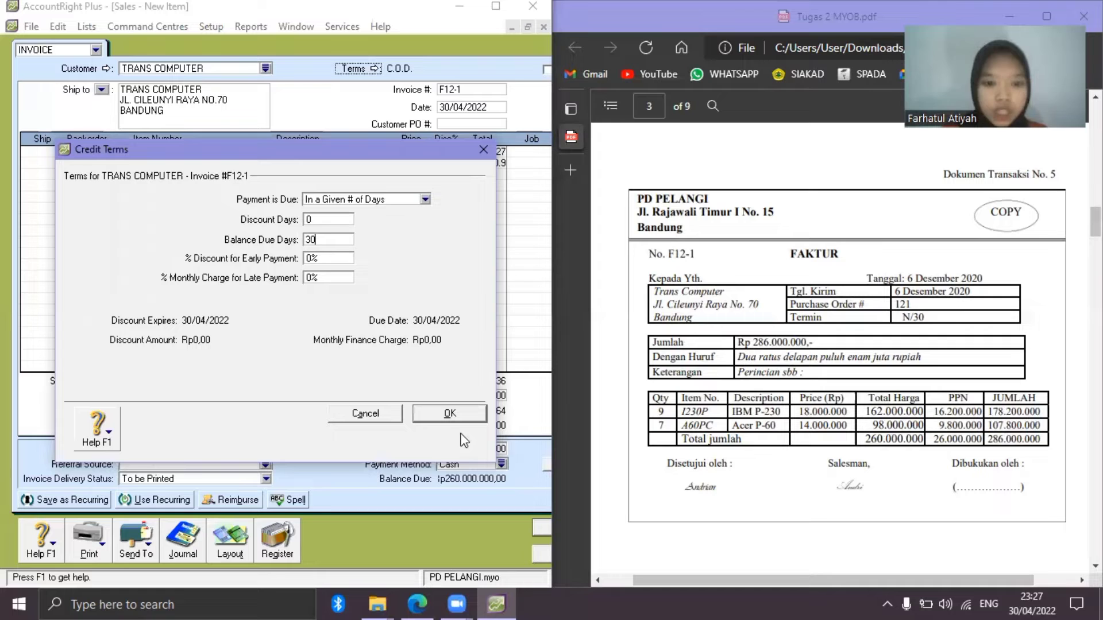
click(458, 422)
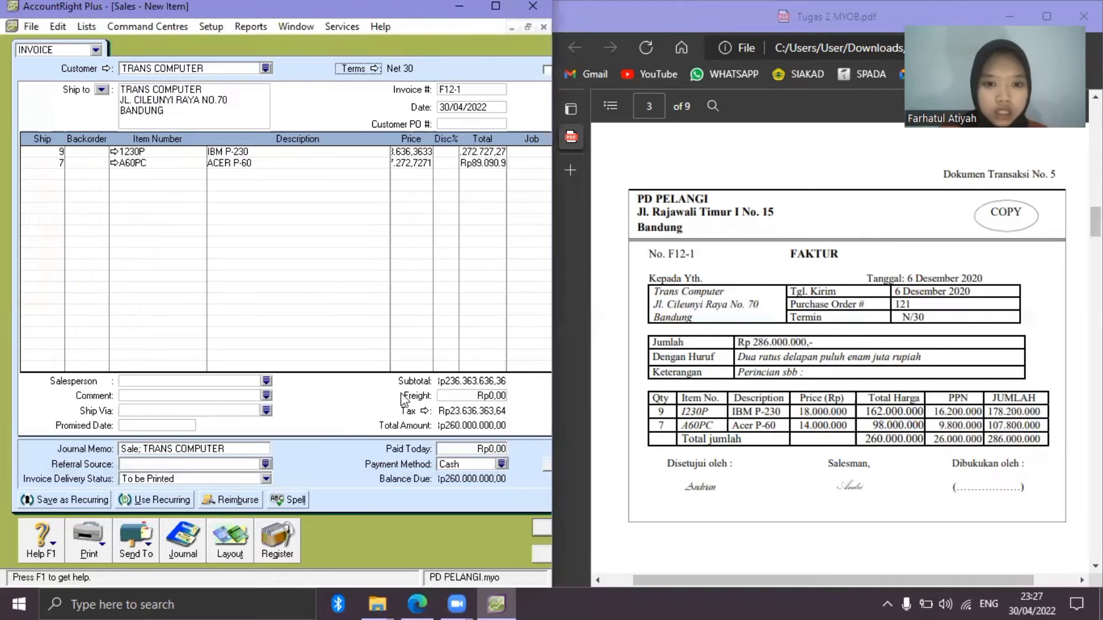
Set the unit price of the IBM P-230 line on invoice F12-1 to Rp18.000.000.
click(409, 151)
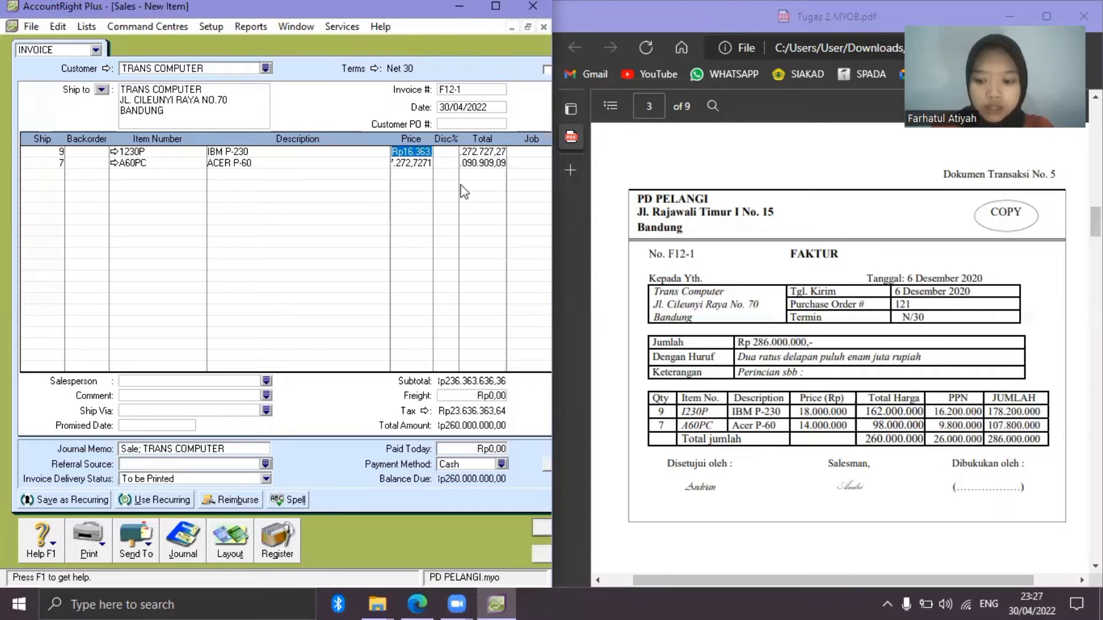
text(16)
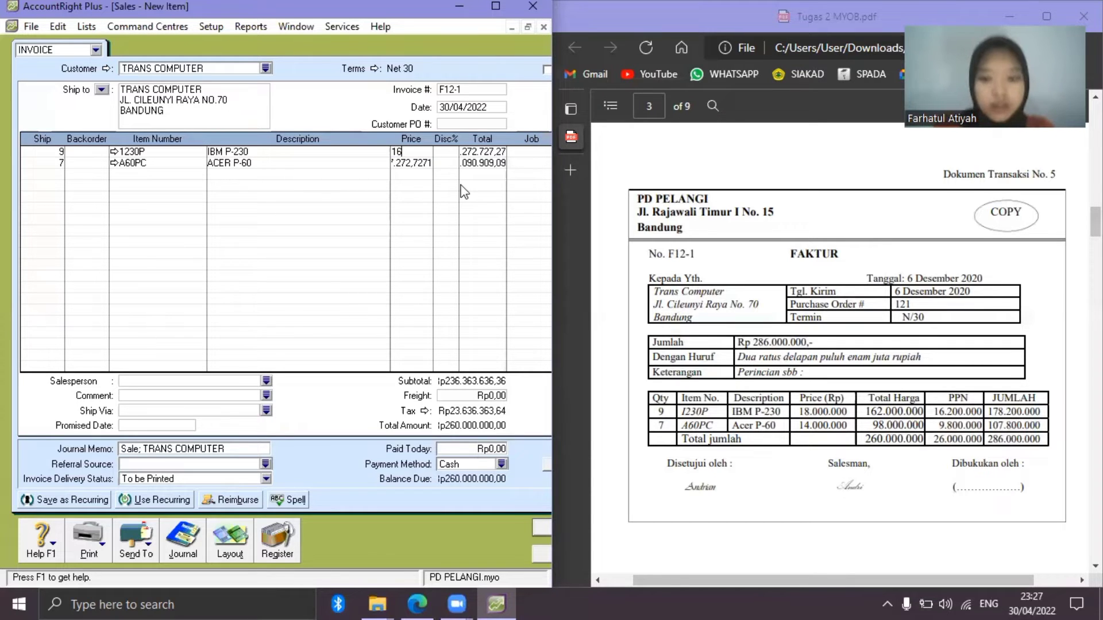
key(BackSpace)
key(BackSpace)
text(18000)
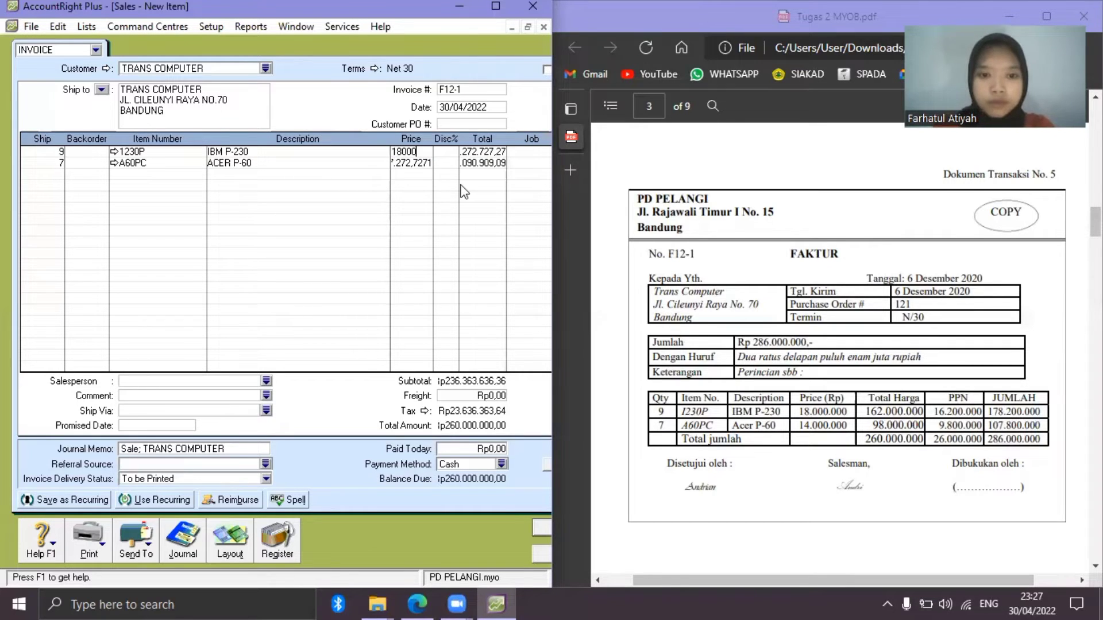
key(Return)
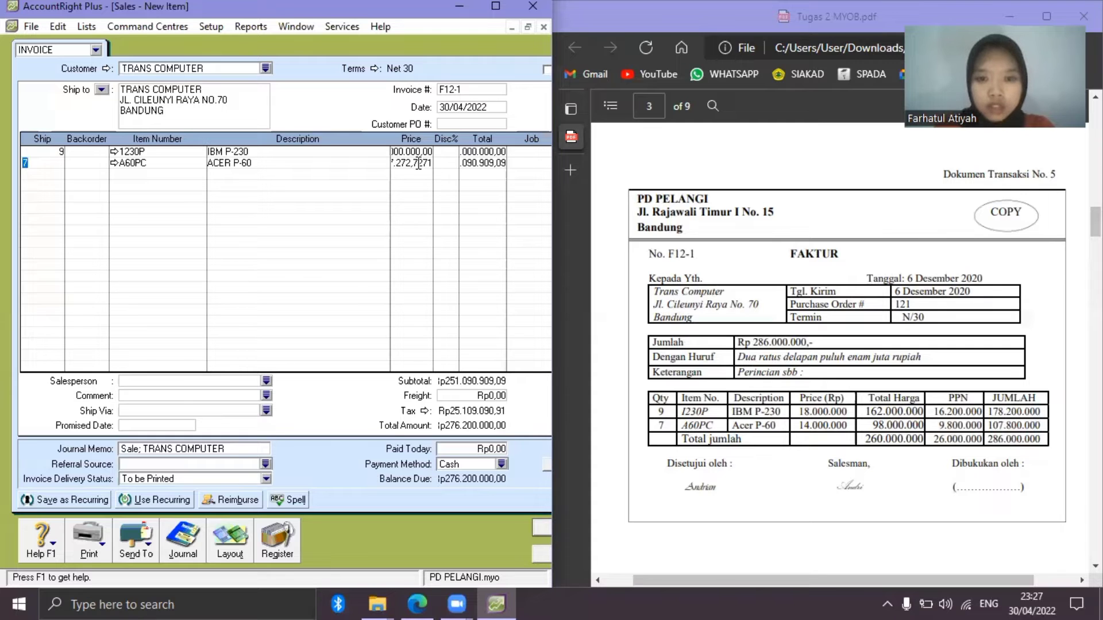
Set the unit price of the ACER P-60 line to Rp14.000.000 and record the invoice.
click(418, 163)
text(1400)
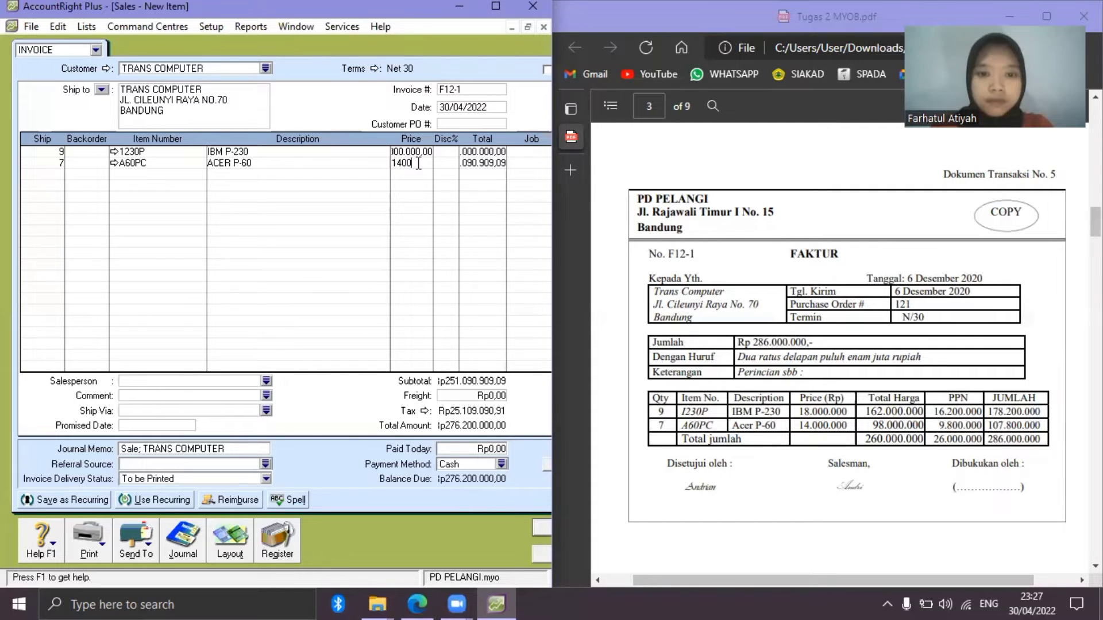
text(000)
key(Return)
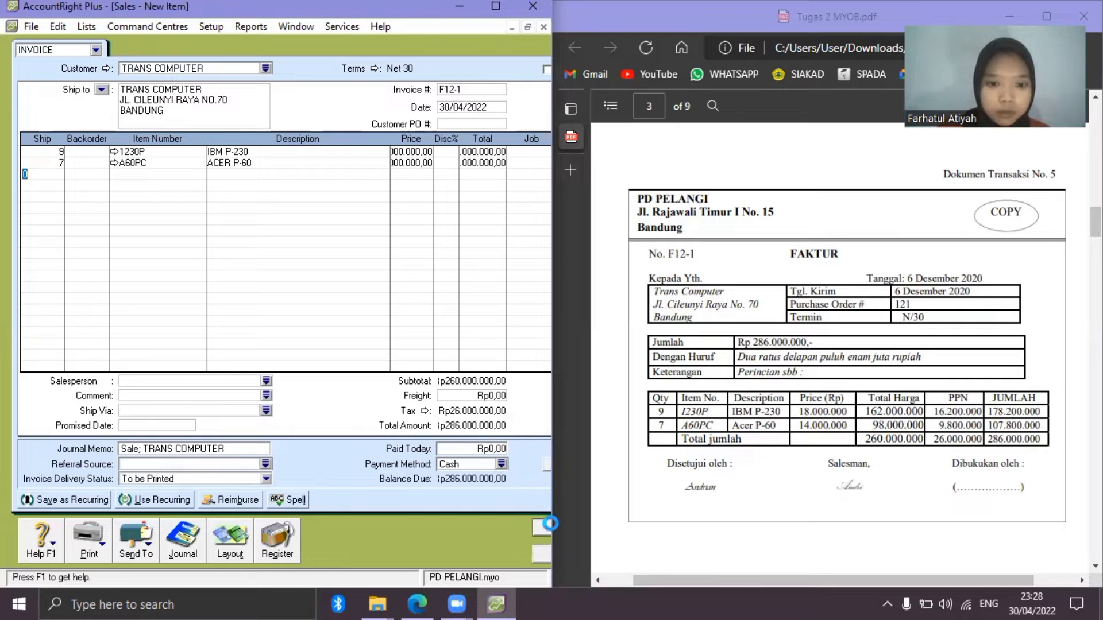
click(547, 528)
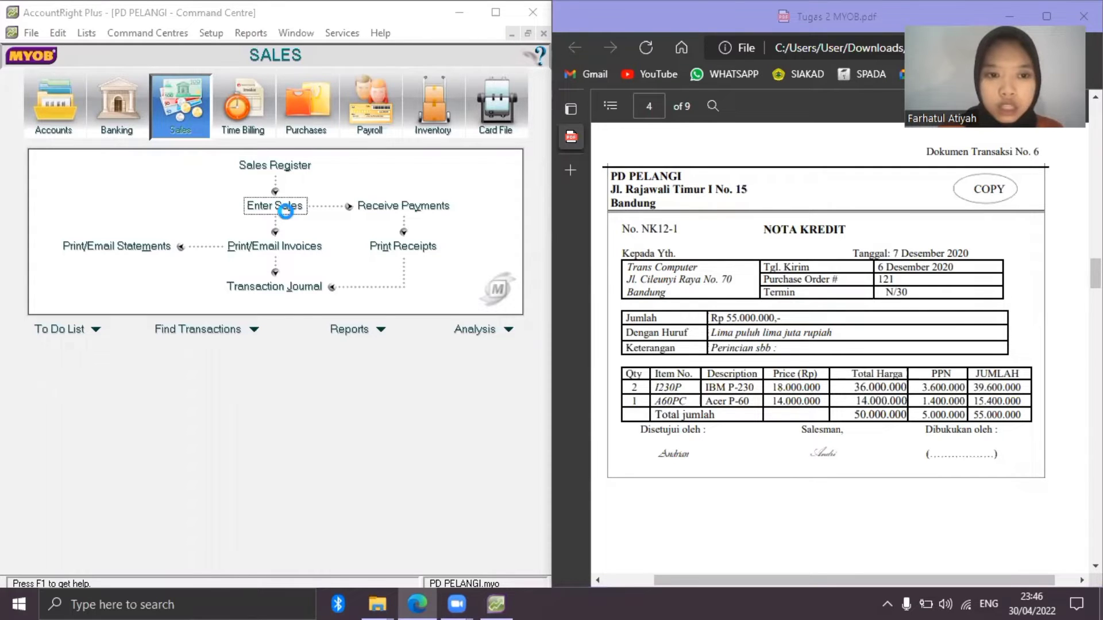
Start a new sales invoice for TRANS COMPUTER with number NK12-1 and date 07/12/2020.
click(287, 217)
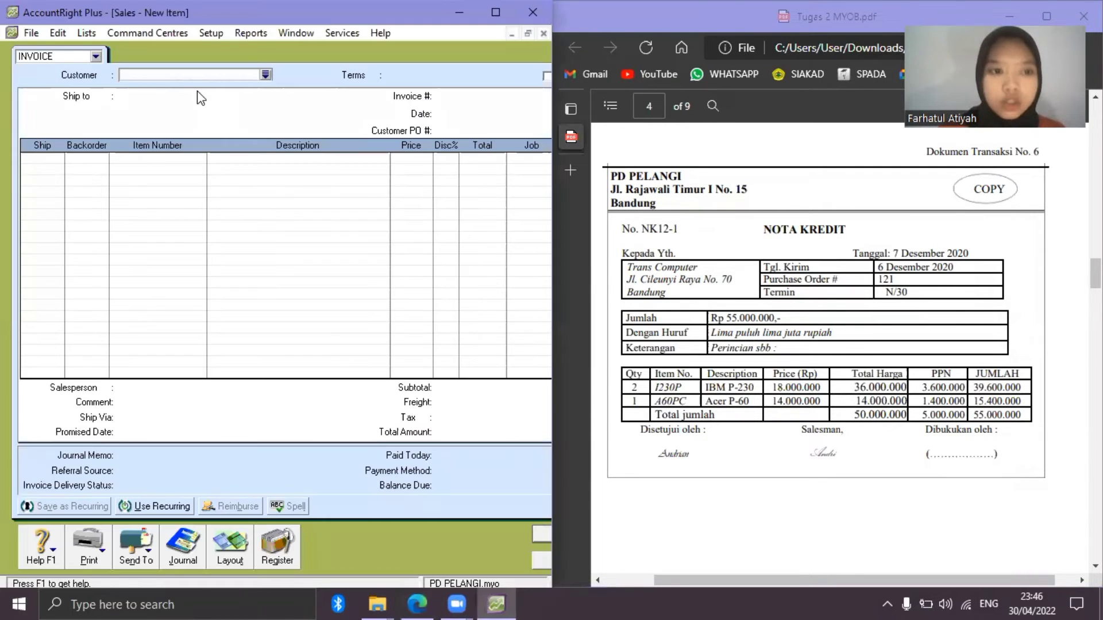
text(TRANS COMPUTER)
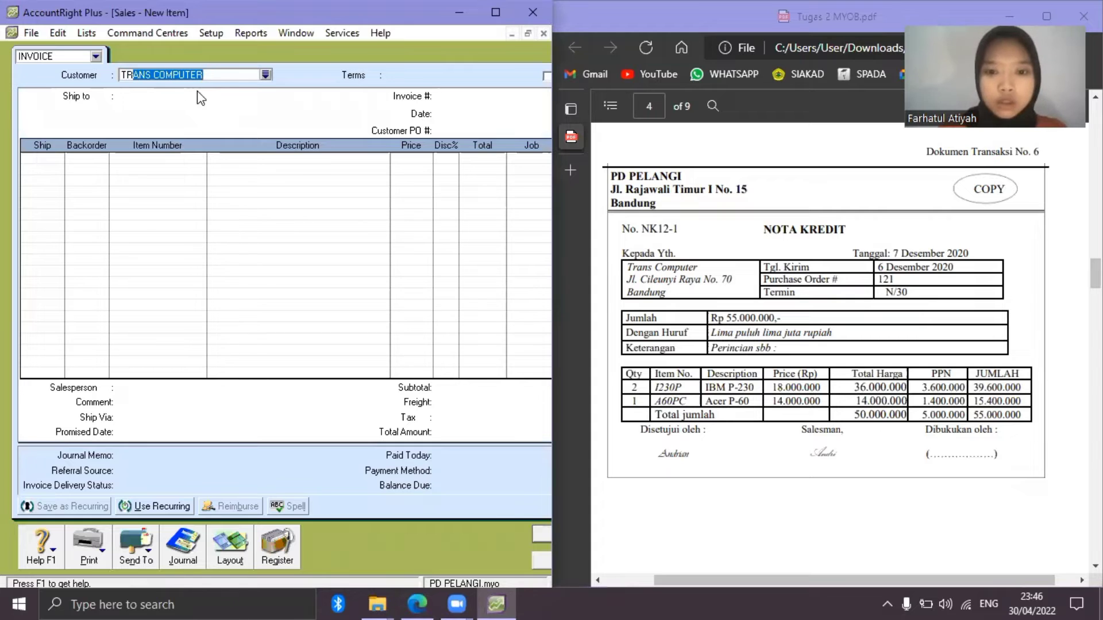
key(Tab)
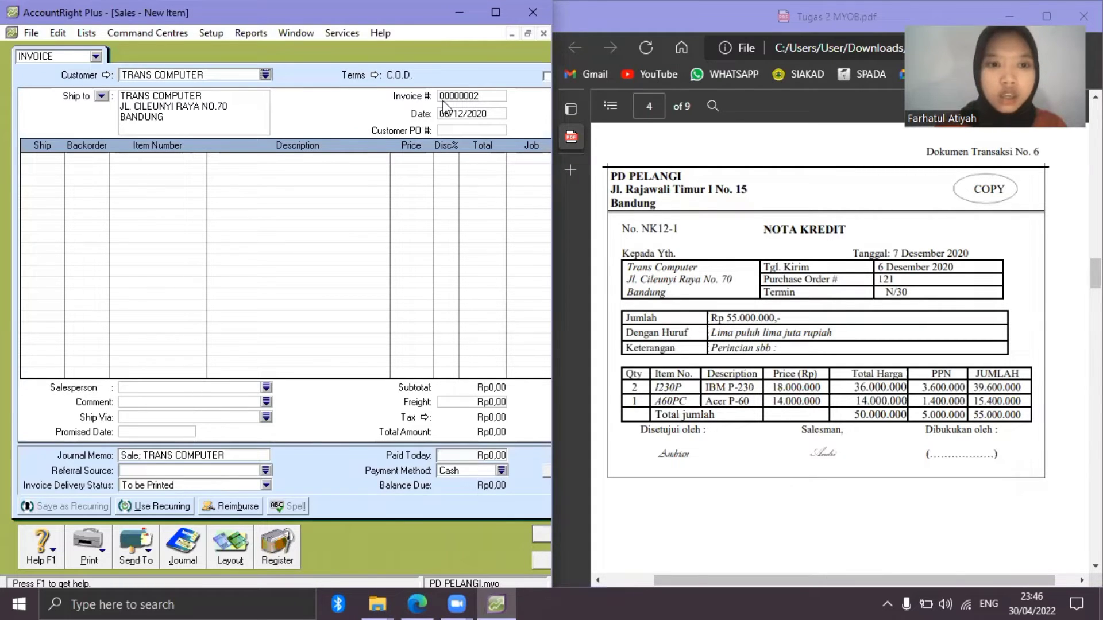
click(447, 96)
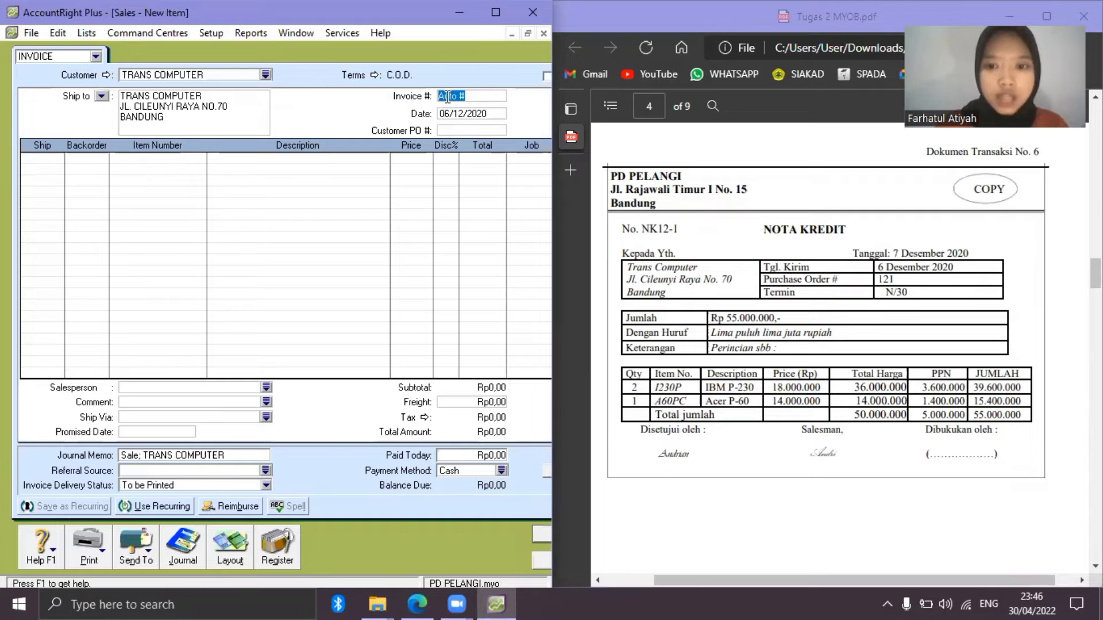
text(NK1)
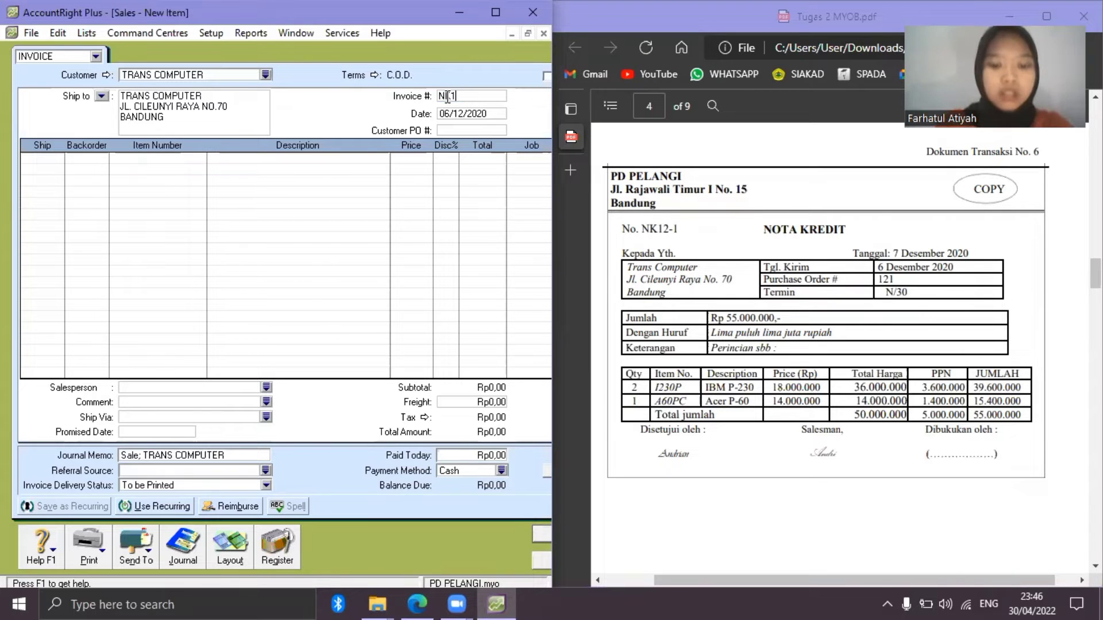
text(2-1)
click(454, 115)
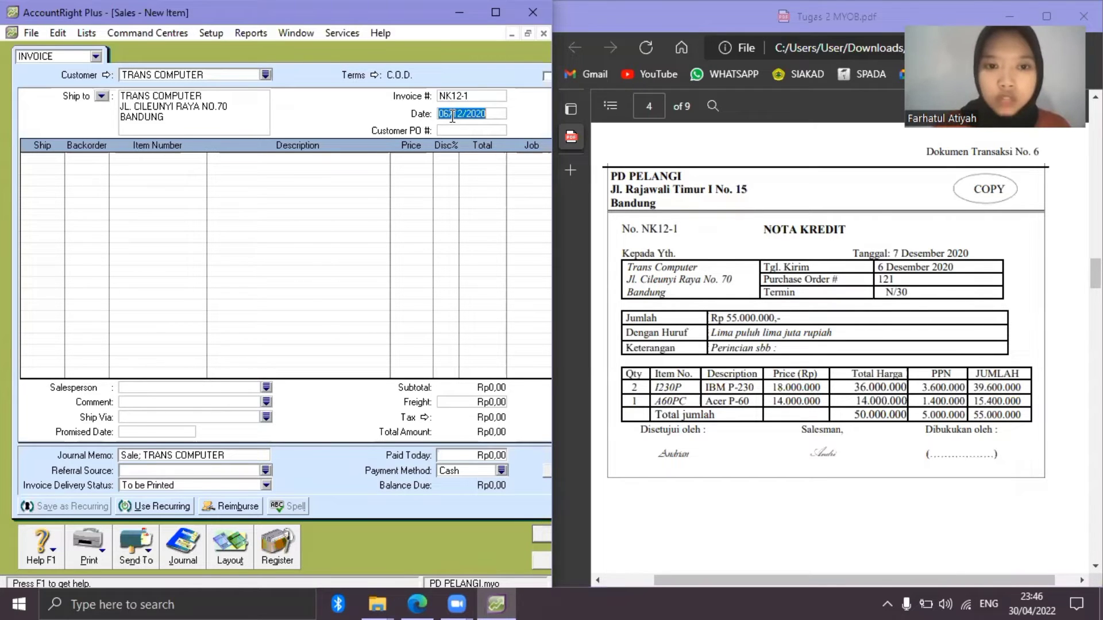
click(454, 118)
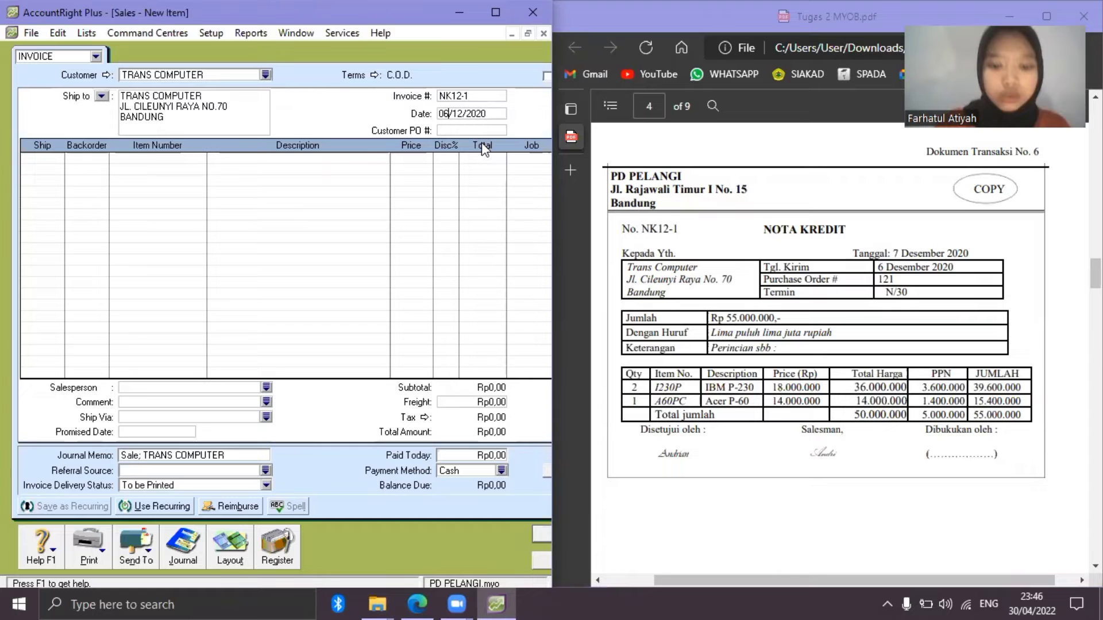
key(BackSpace)
text(7)
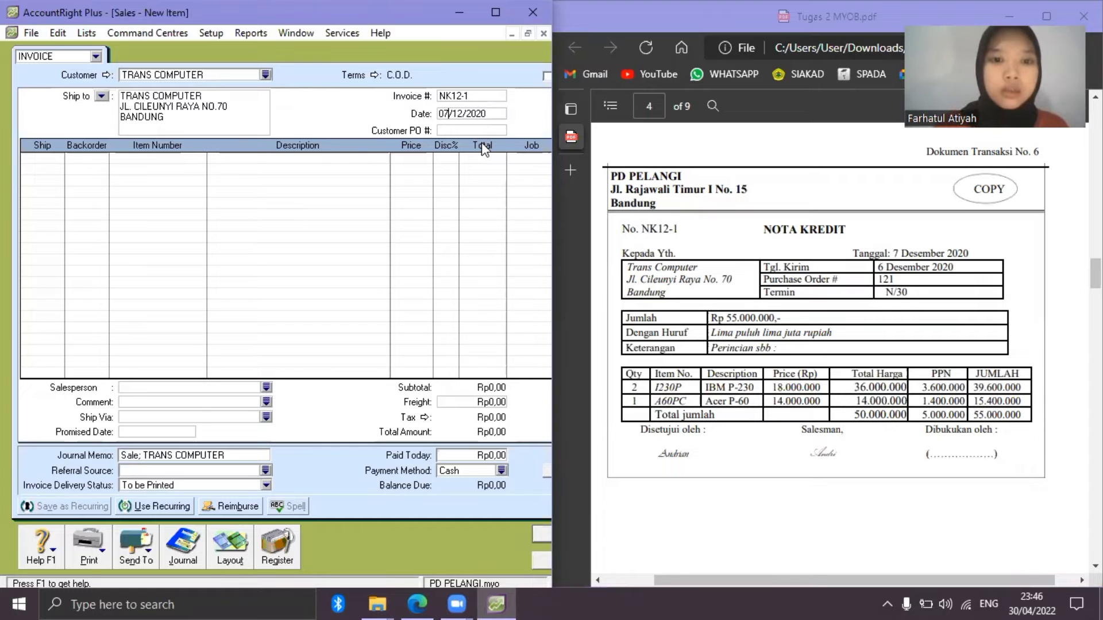
Set the credit terms of NK12-1 to In a Given # of Days with 30 balance due days.
click(374, 77)
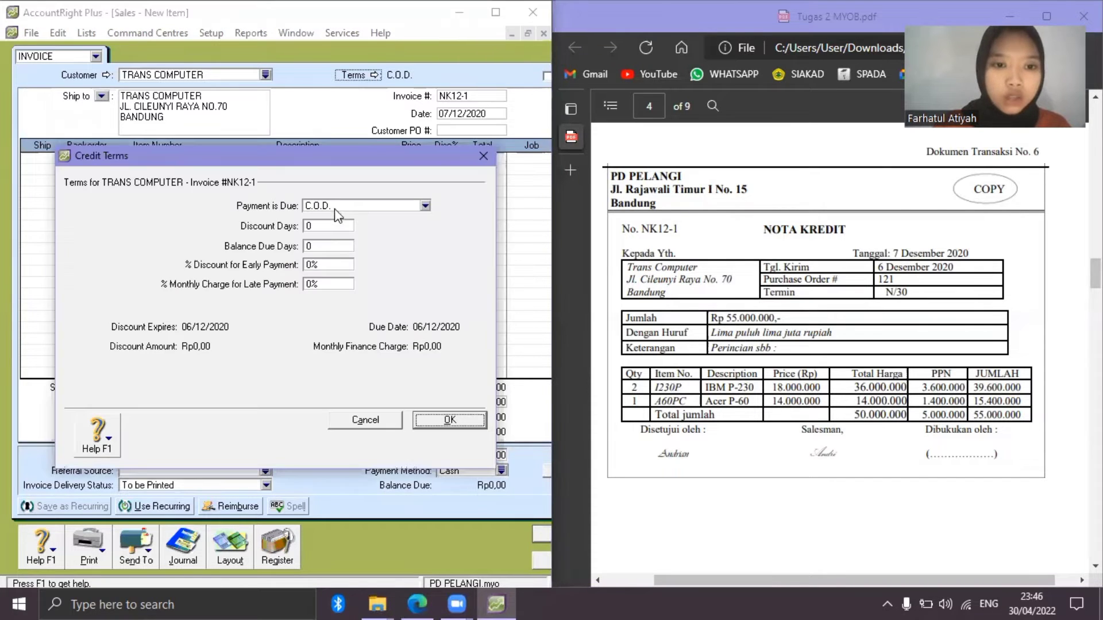
click(334, 207)
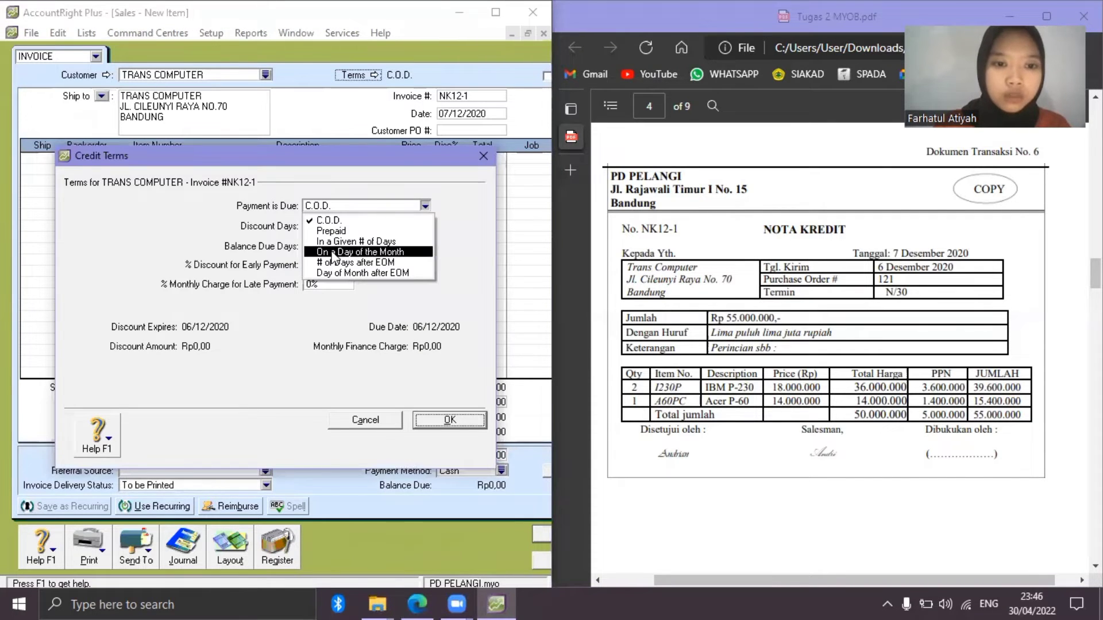
click(330, 242)
click(330, 246)
text(3)
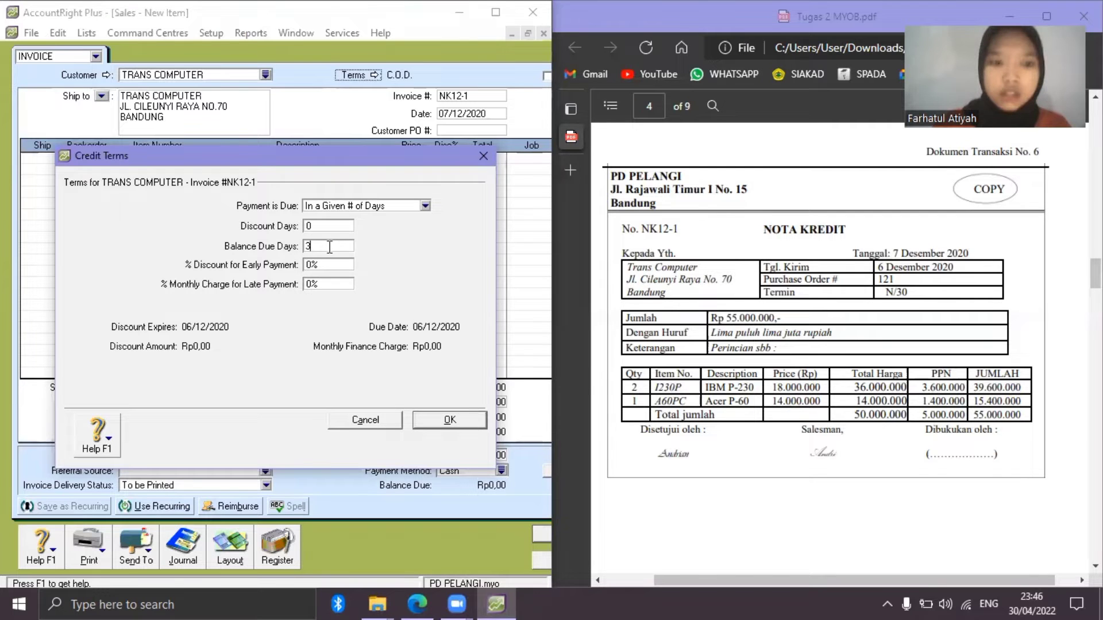
text(0)
key(Return)
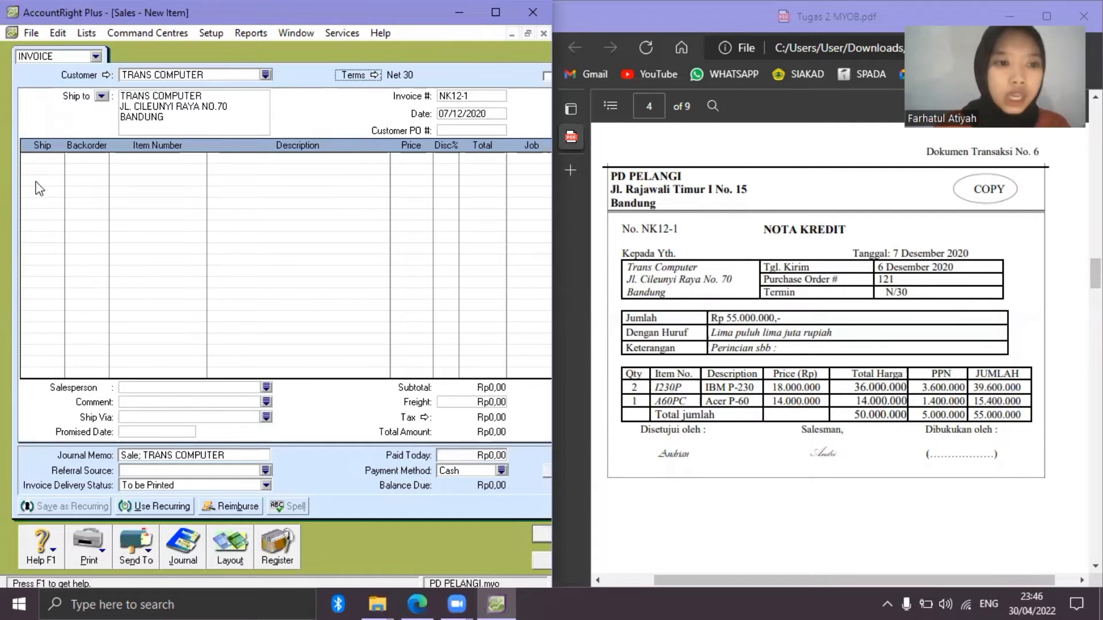
Fill the first line of NK12-1 with a shipped quantity of -2 for item 1230P (IBM P-230).
click(40, 160)
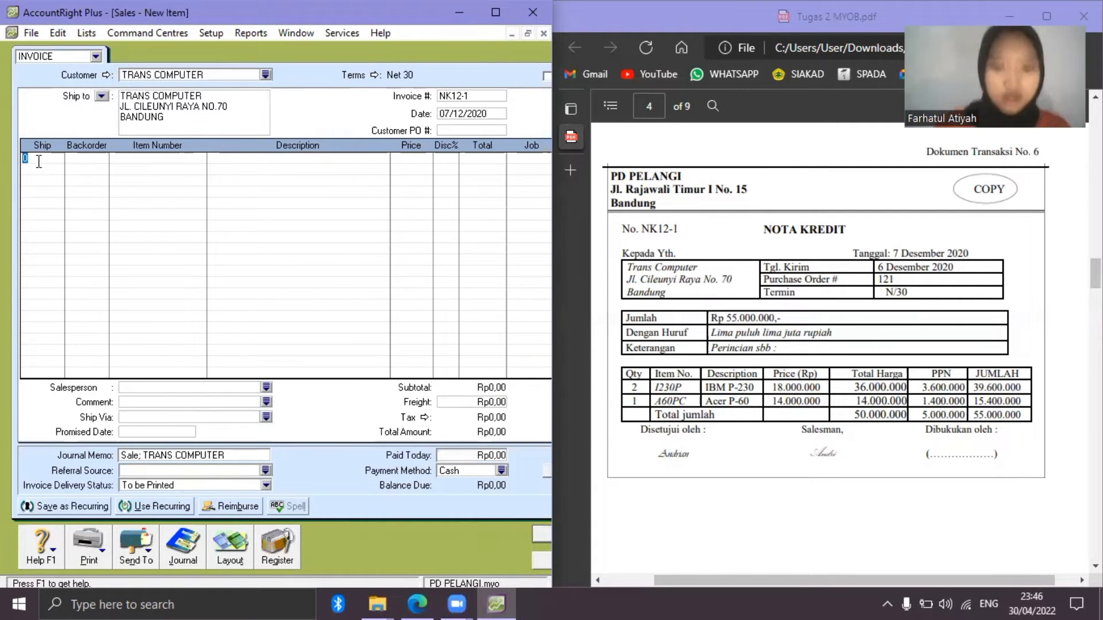
text(-2)
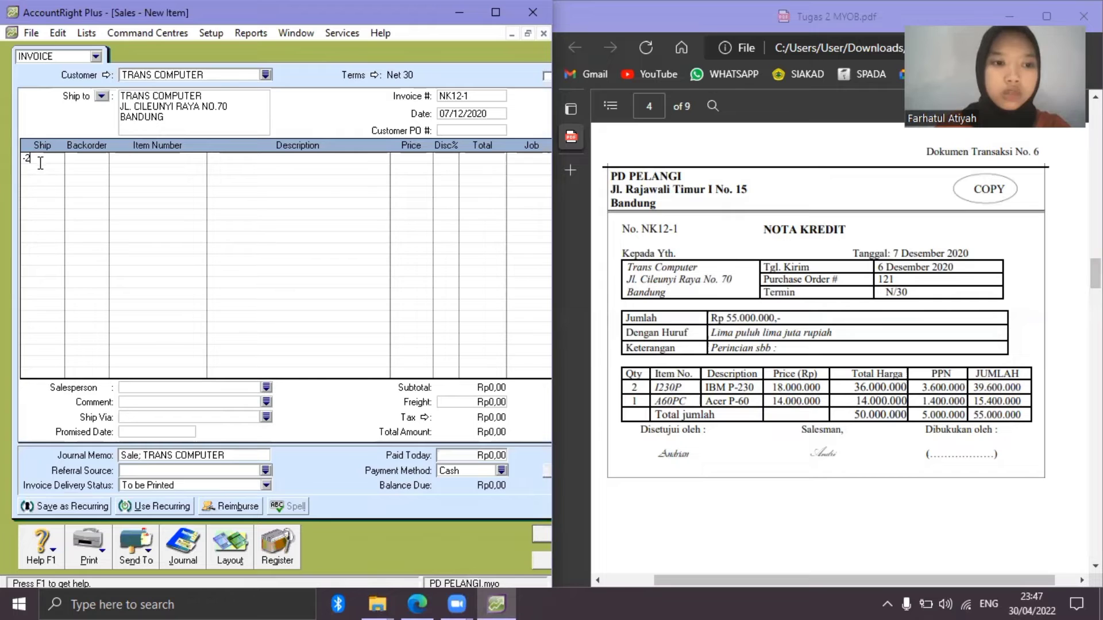
click(146, 162)
text(1230P)
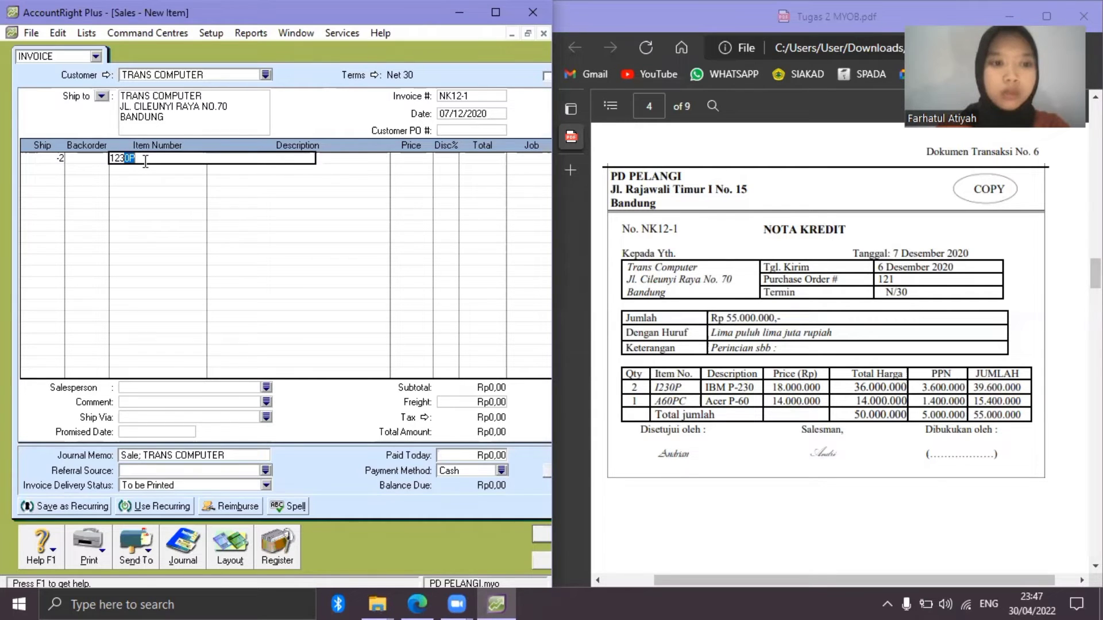
key(Return)
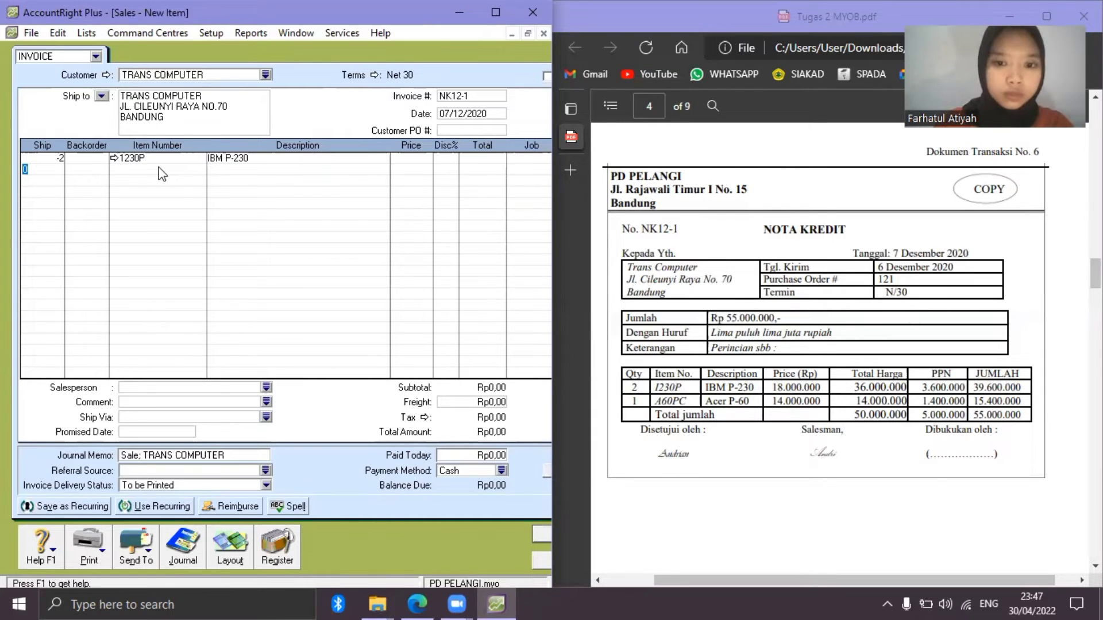
Add a second line with a shipped quantity of -1 for item A60PC (ACER P-60).
text(-1)
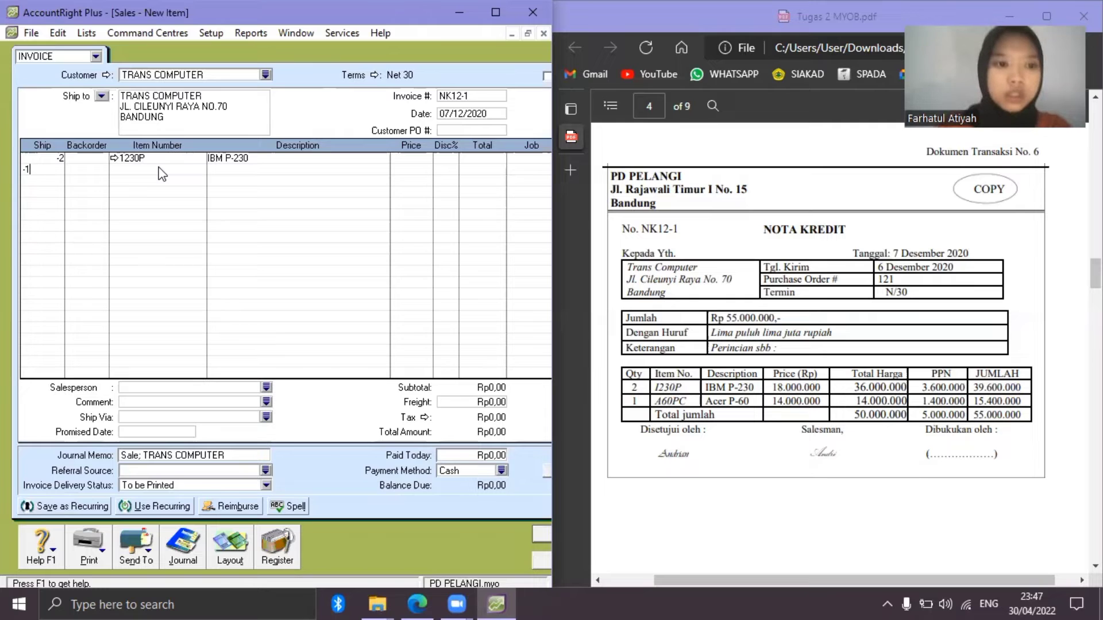
click(160, 168)
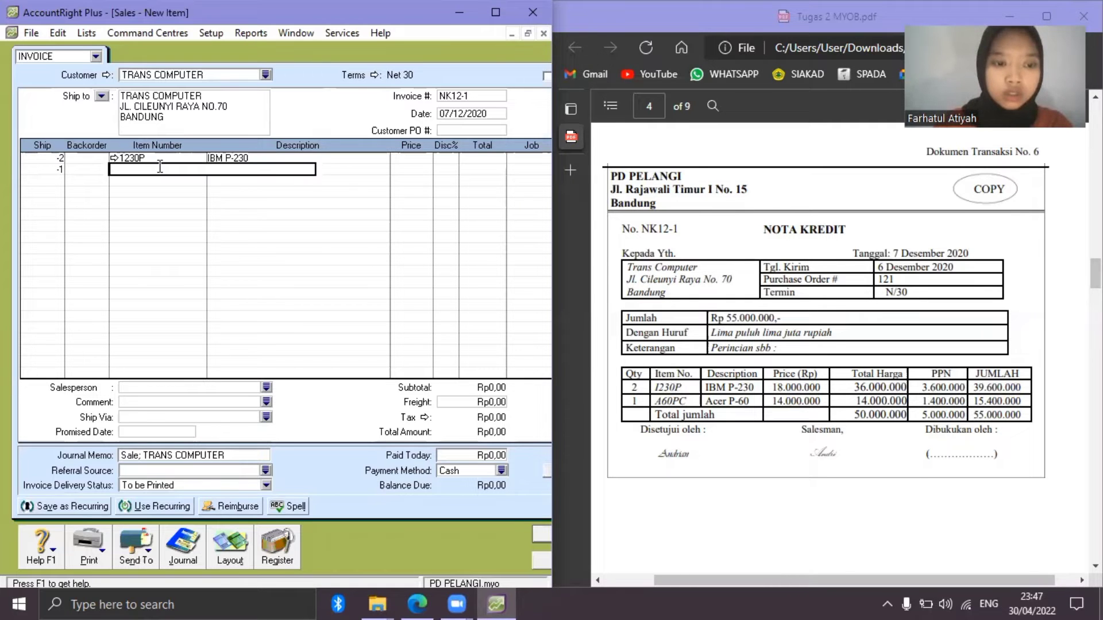
text(A6)
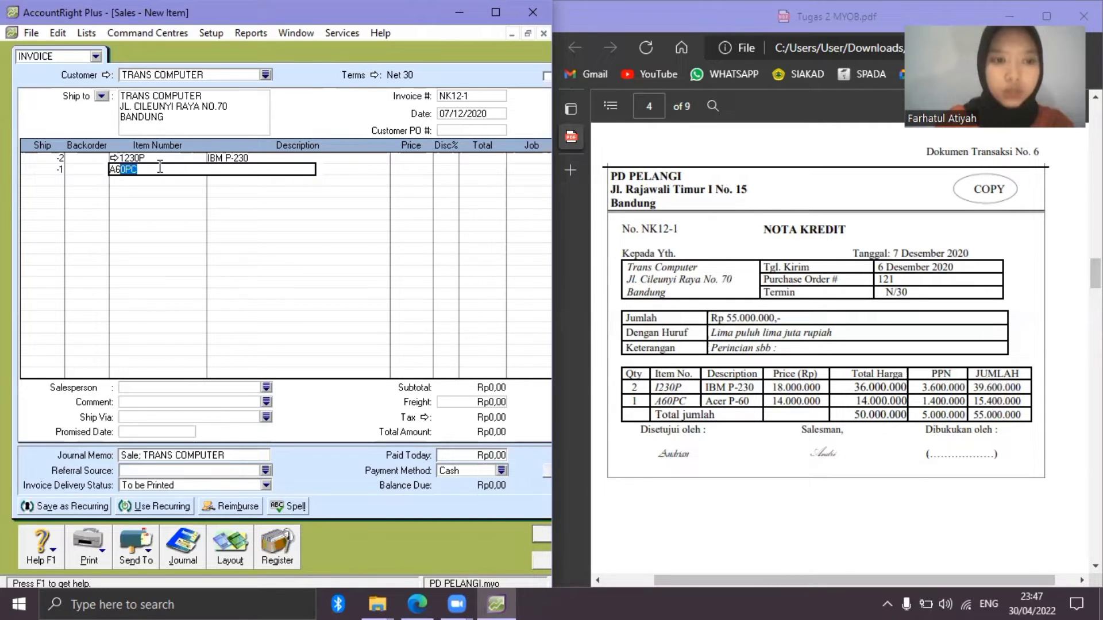
text(00)
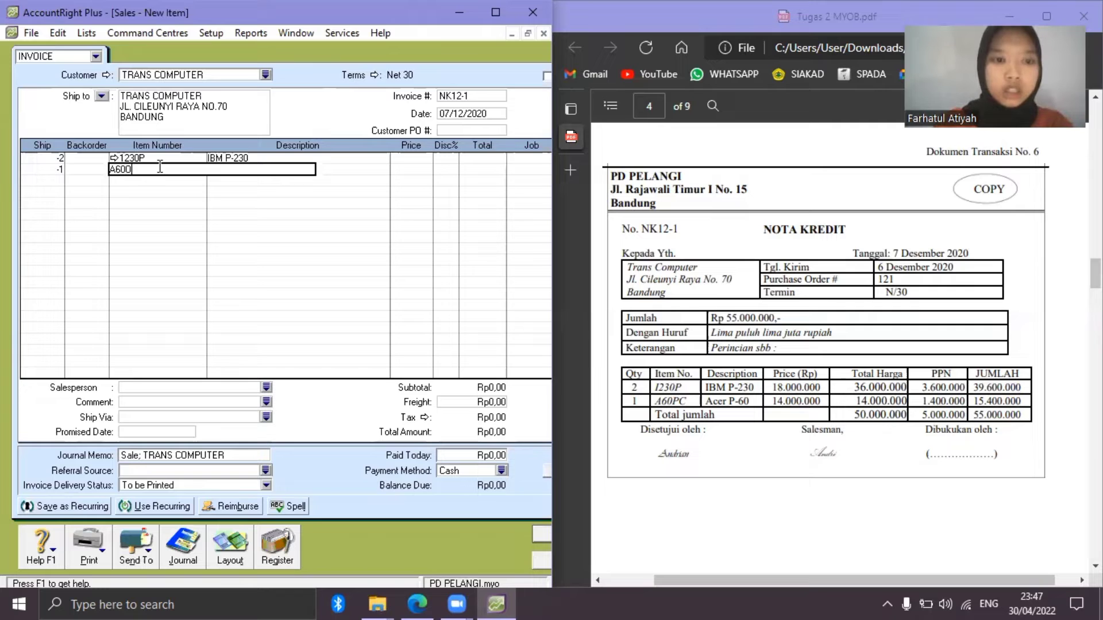
key(BackSpace)
text(PC)
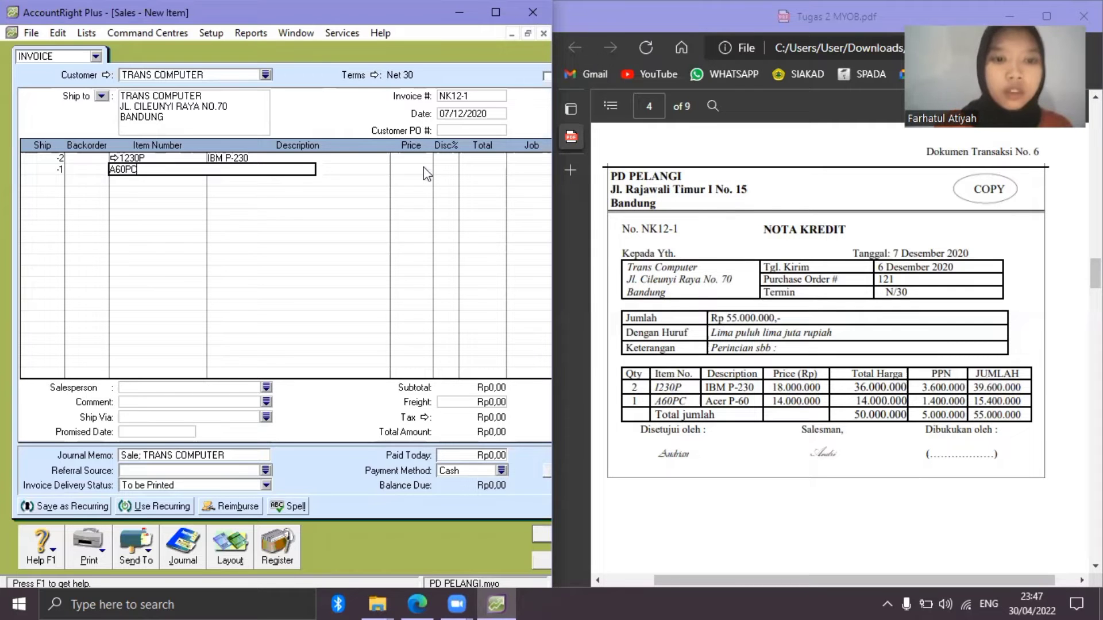
Enter a unit price of Rp1.800.000 for the IBM P-230 line.
click(421, 161)
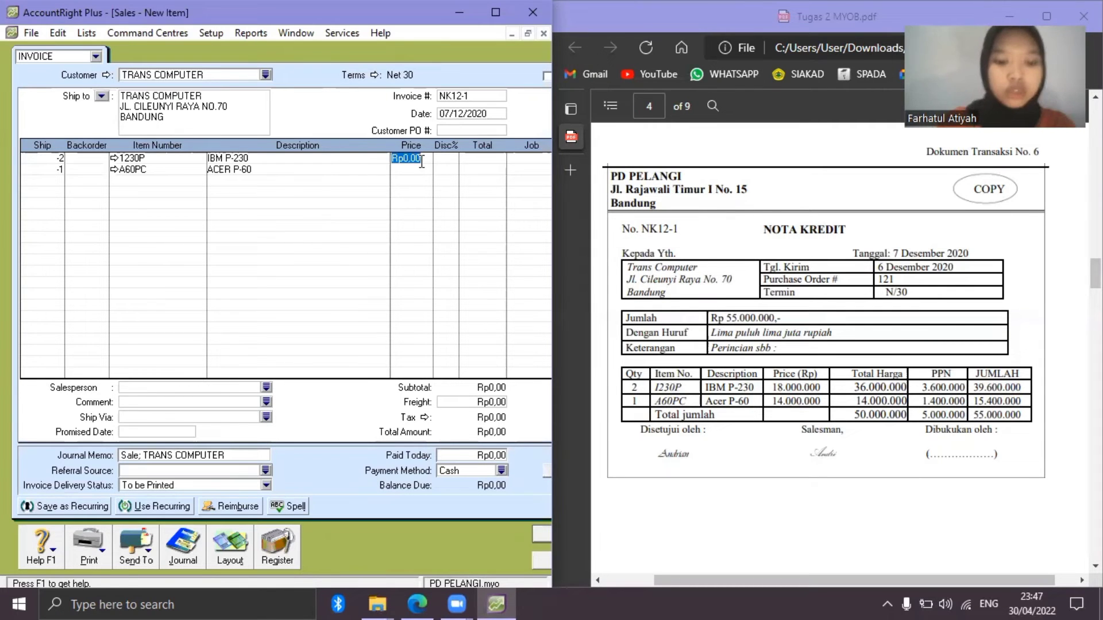
text(18)
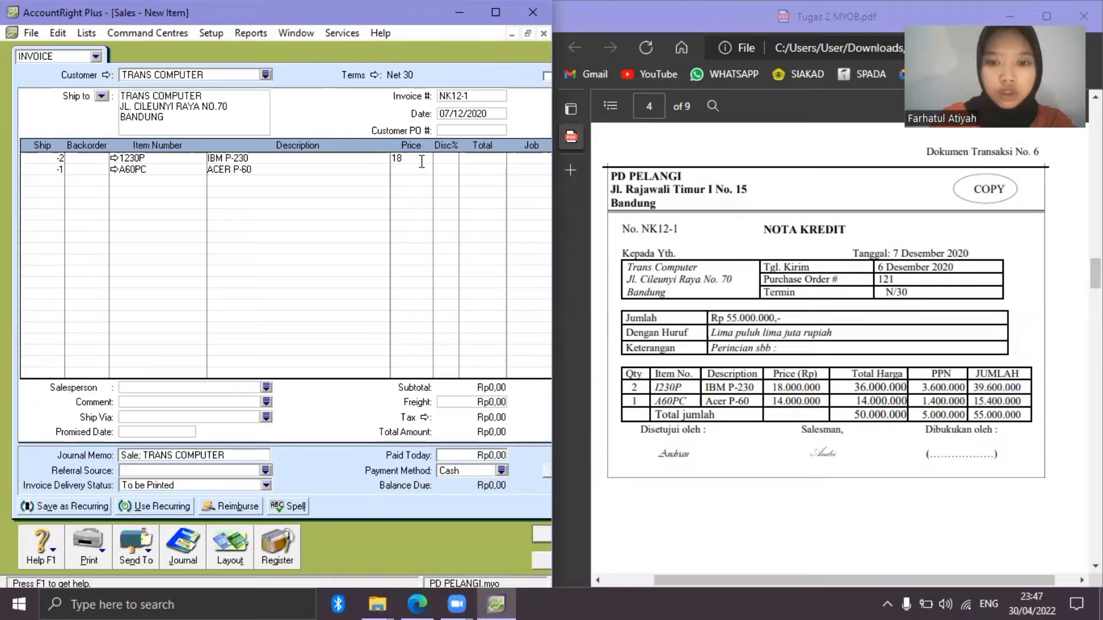
text(00000)
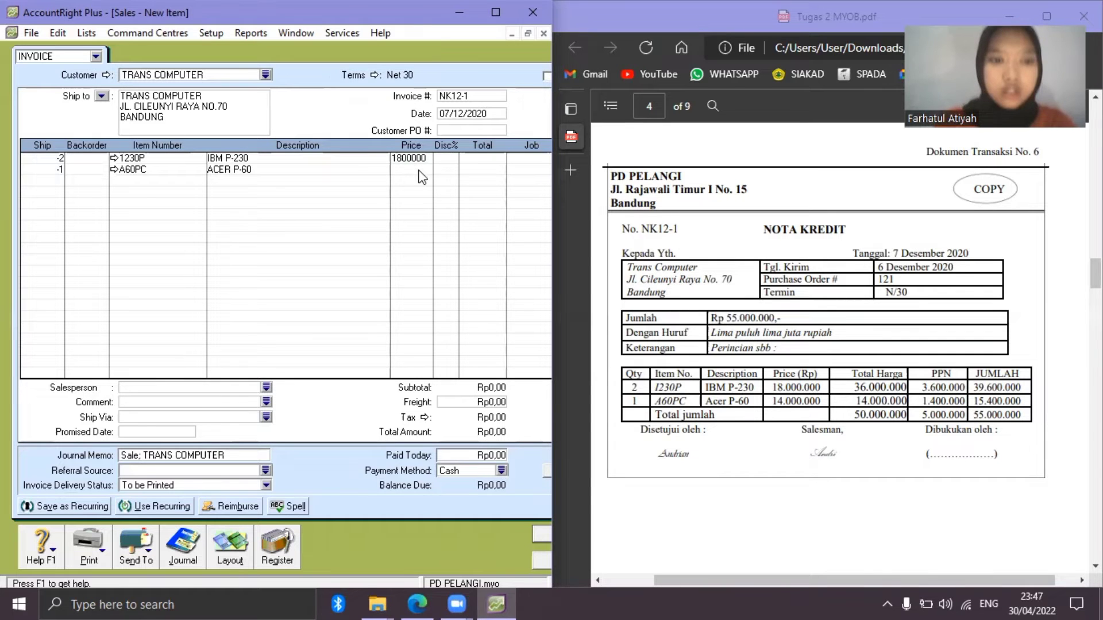
Set the unit price to Rp14.000.000 for the ACER P-60 line and Rp18.000.000 for the IBM P-230 line.
click(420, 169)
text(1)
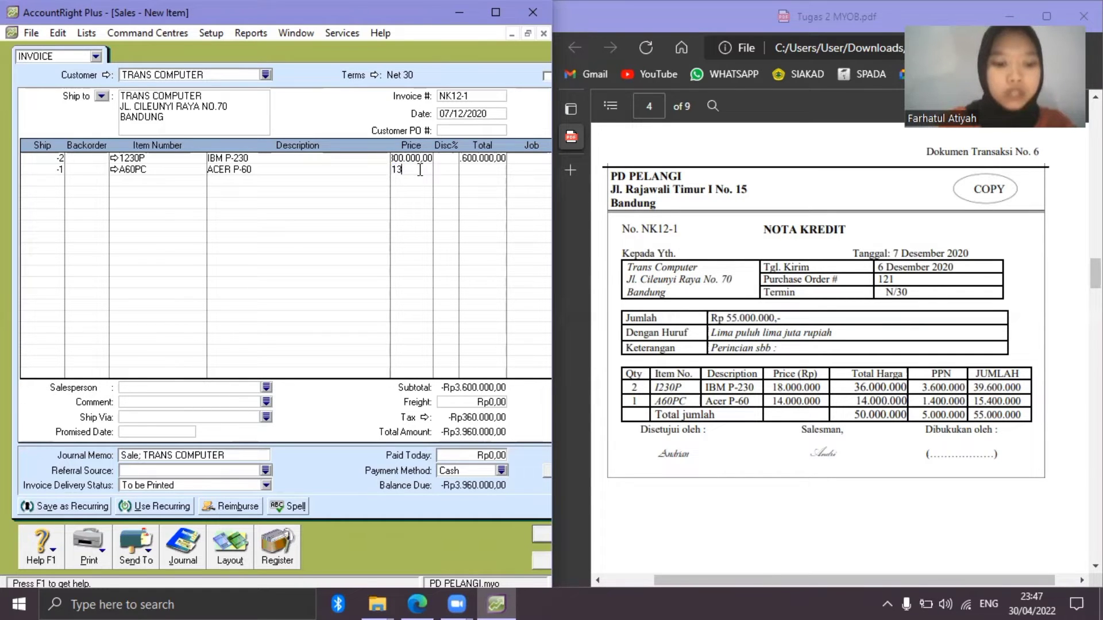
text(4000000)
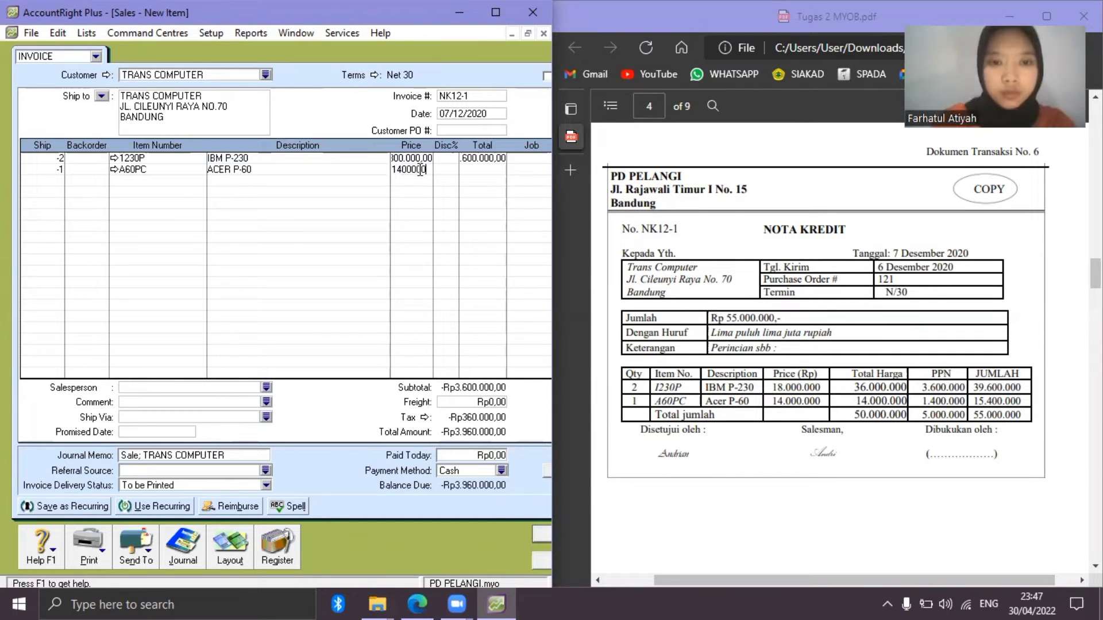
key(Tab)
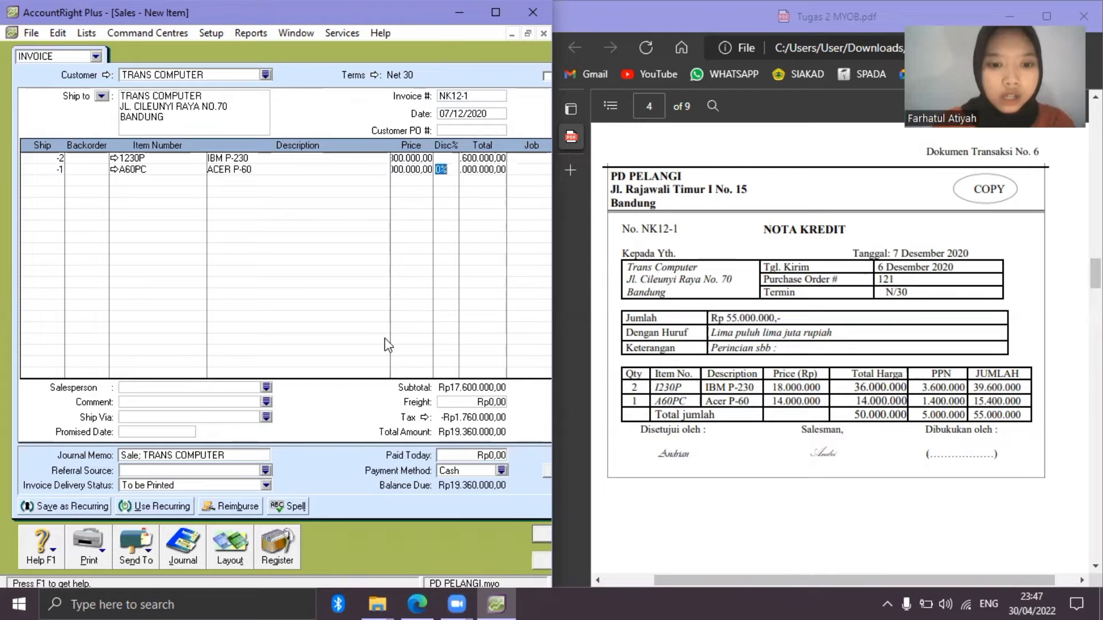
click(406, 160)
text(18000000)
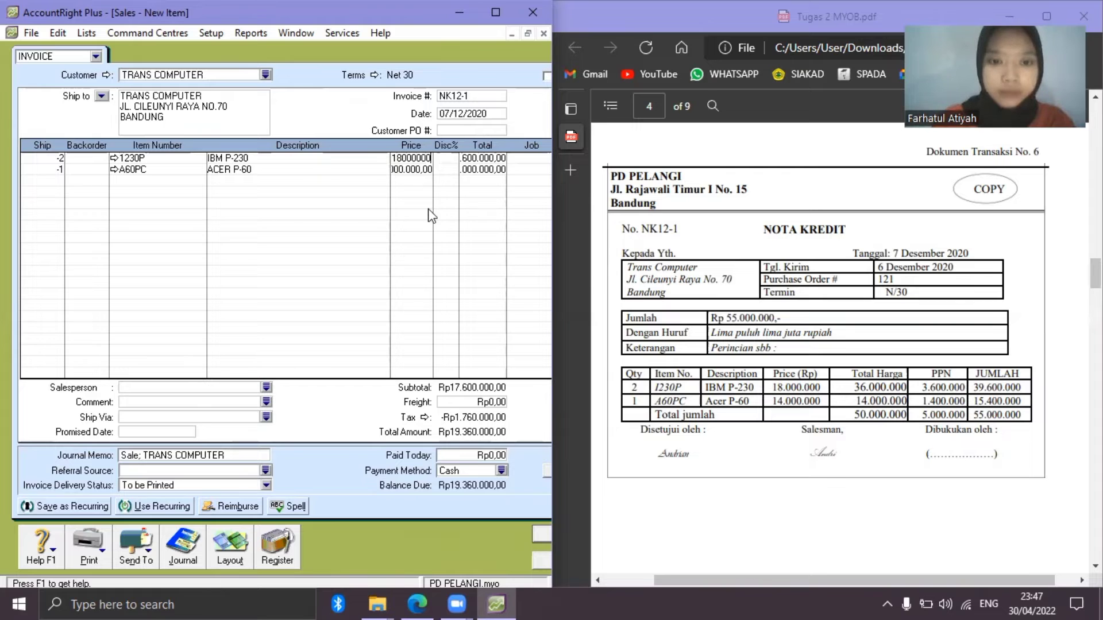
Check the item profile and linked accounts of 1230P (IBM P-230) from the credit note's first line.
key(Tab)
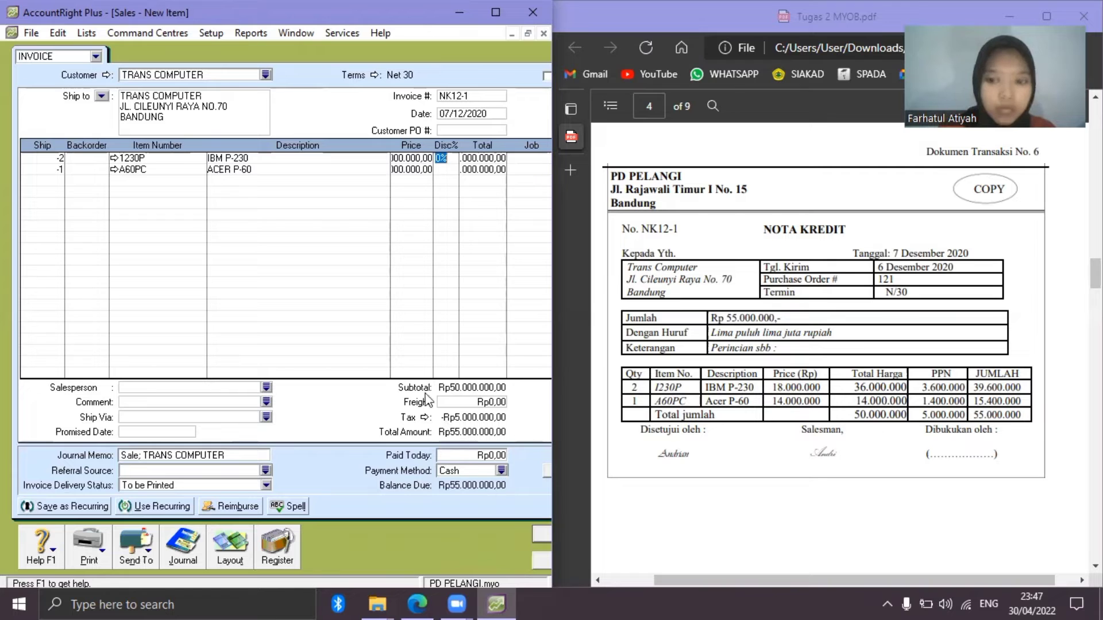
click(114, 161)
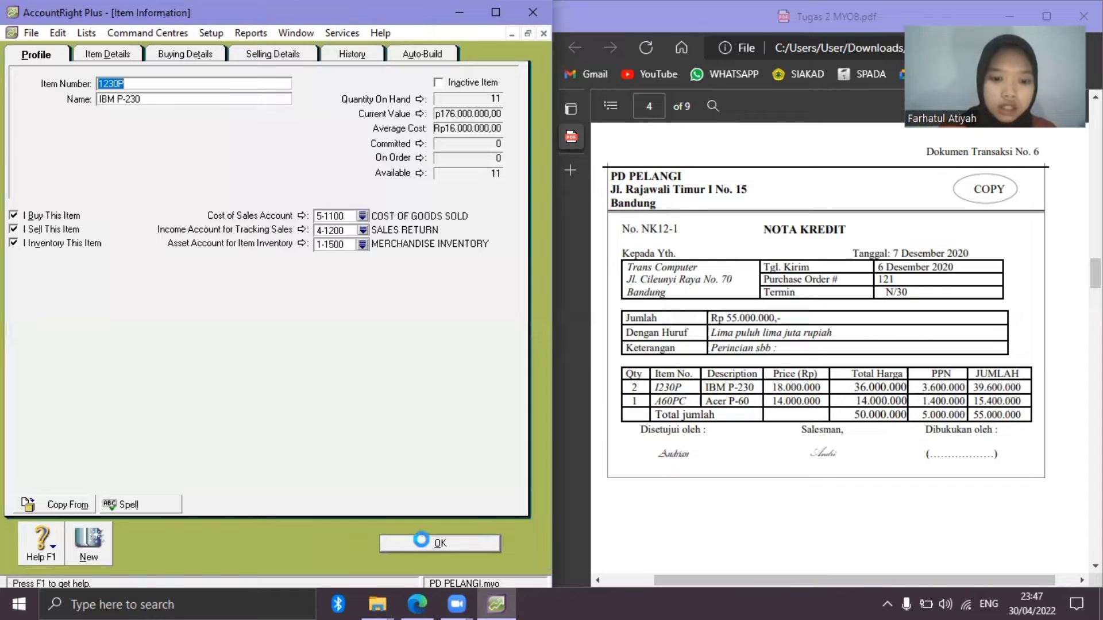
click(423, 542)
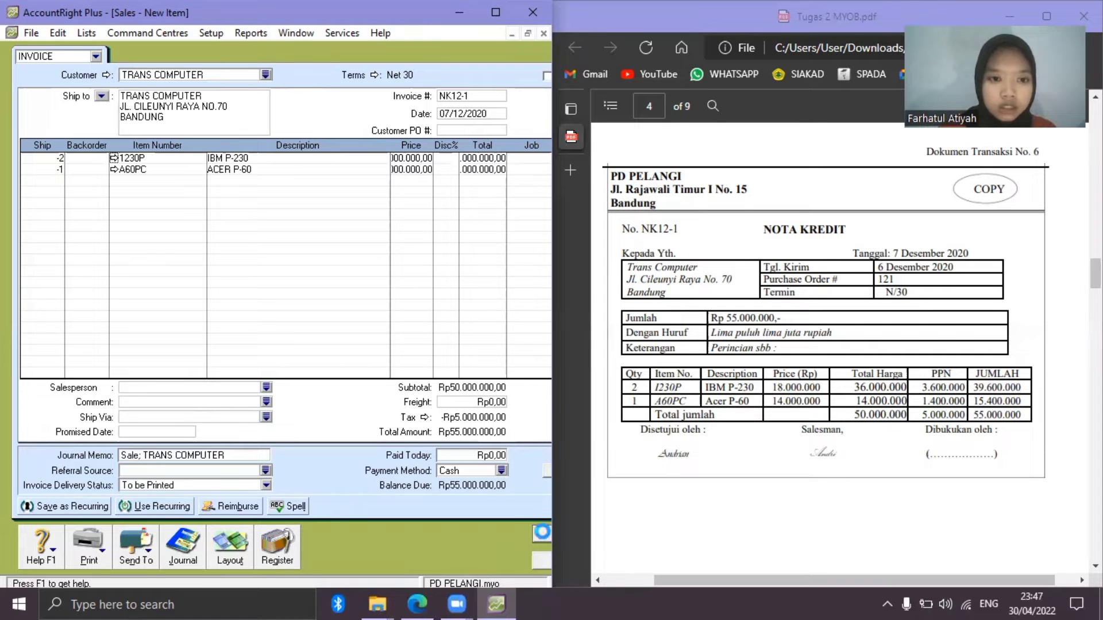
Apply Trans Computer's NK12-1 credit to its open invoices, with Rp28.600.000 against F-11/25 and Rp26.400.000 against 00000001.
click(277, 546)
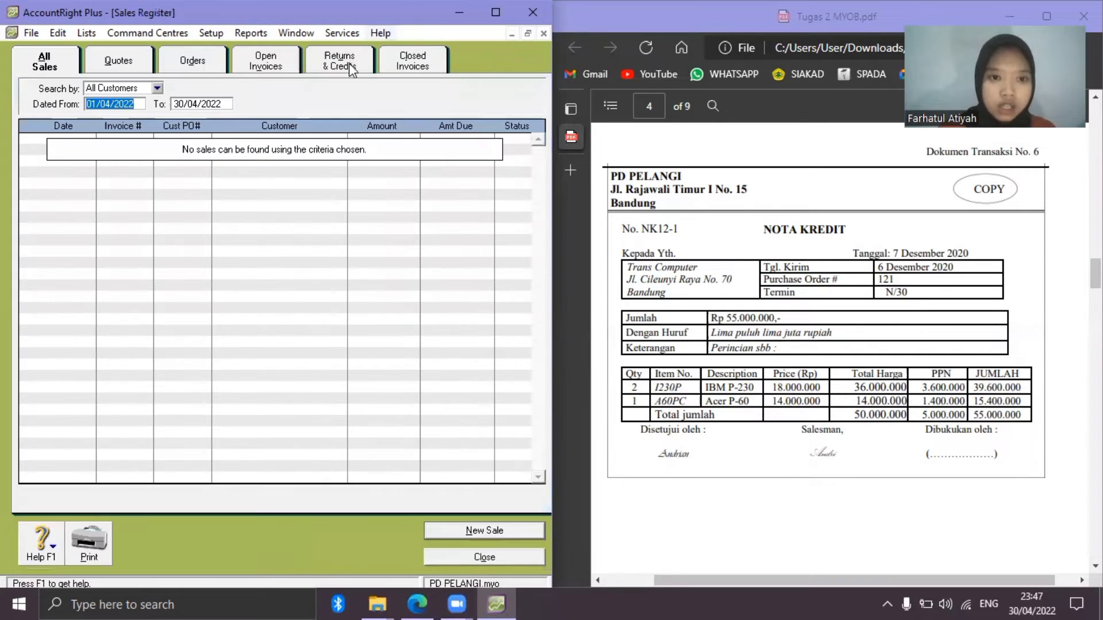
click(201, 500)
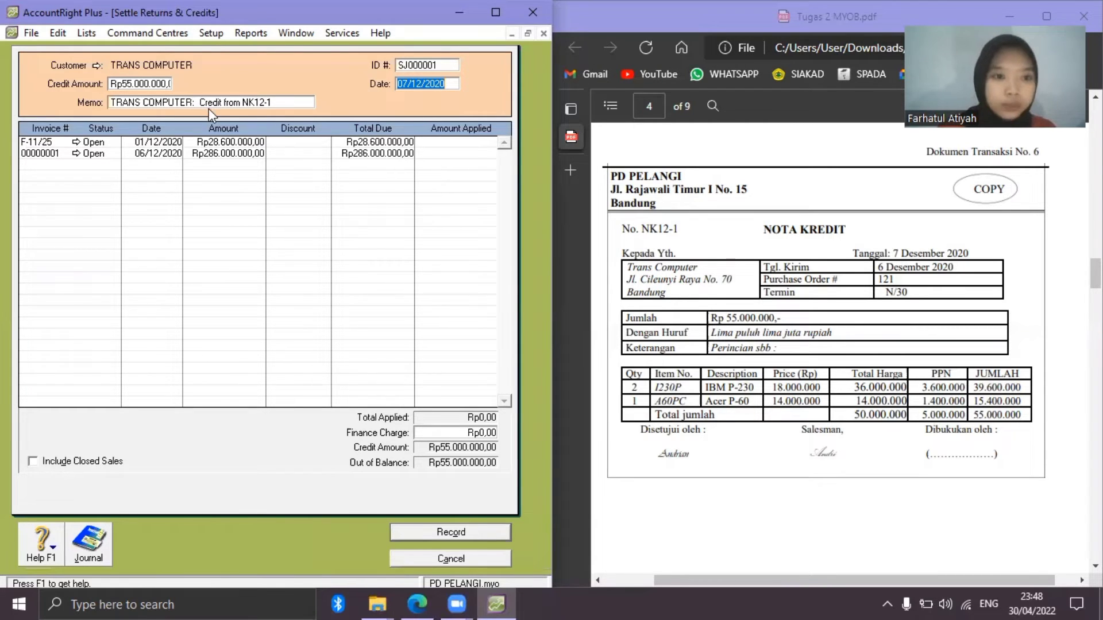
key(Tab)
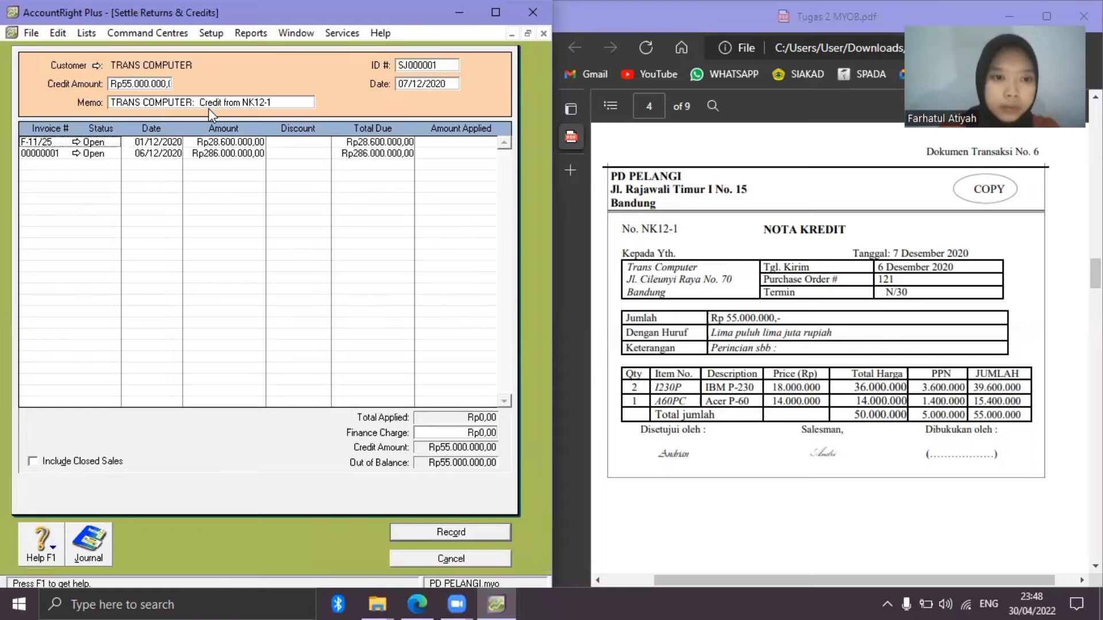
key(Tab)
key(Tab)
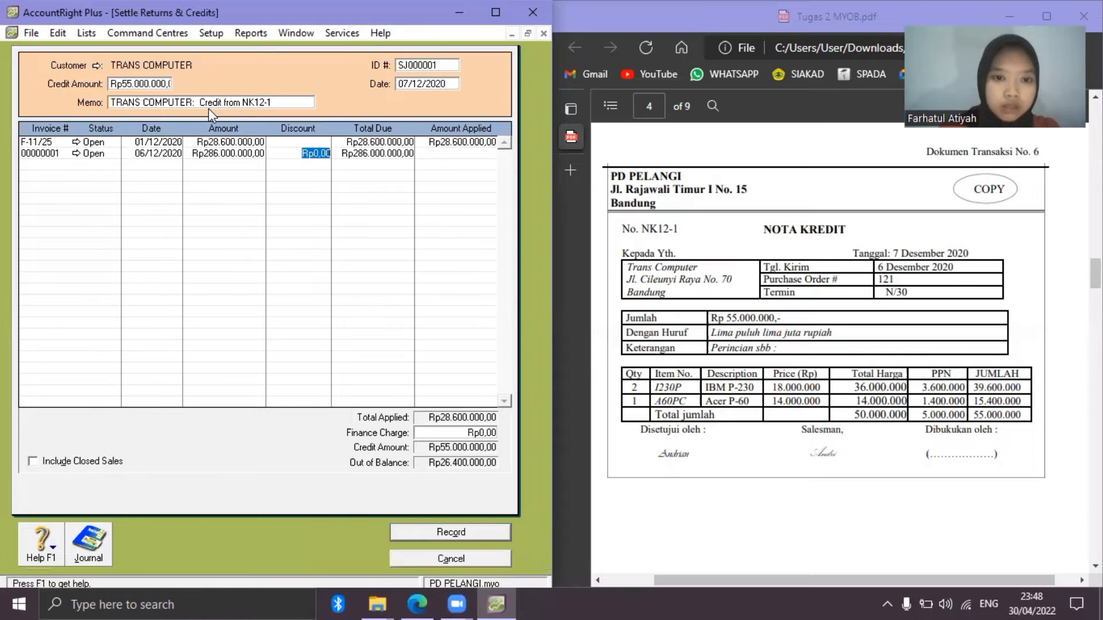
key(Tab)
key(Tab)
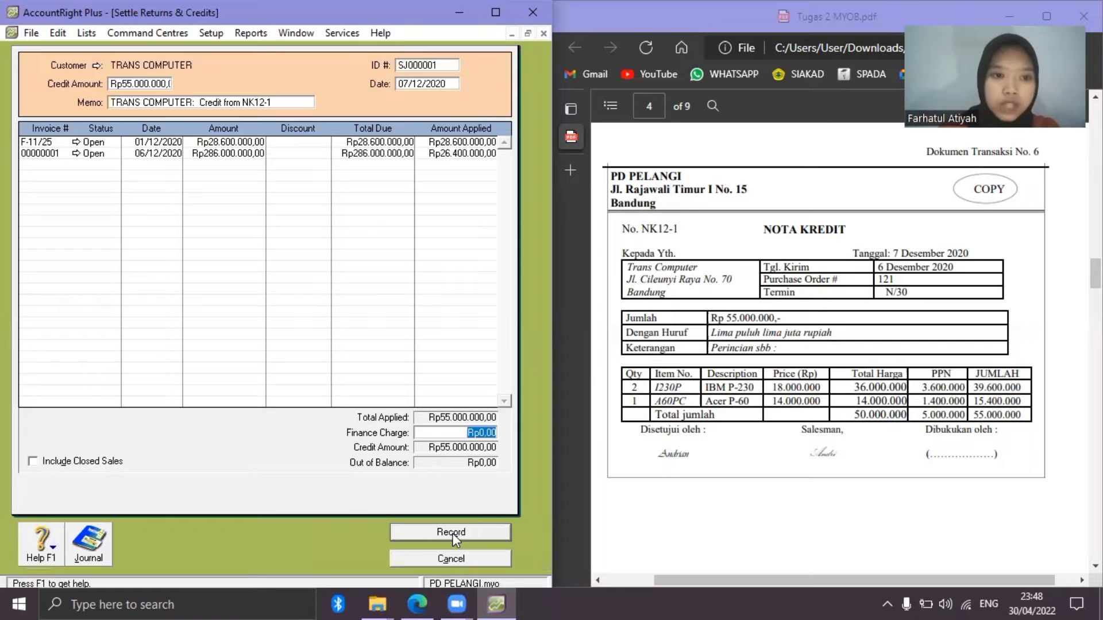
Set the ID number of the Trans Computer credit settlement to NK12-1.
click(430, 66)
text(NK12)
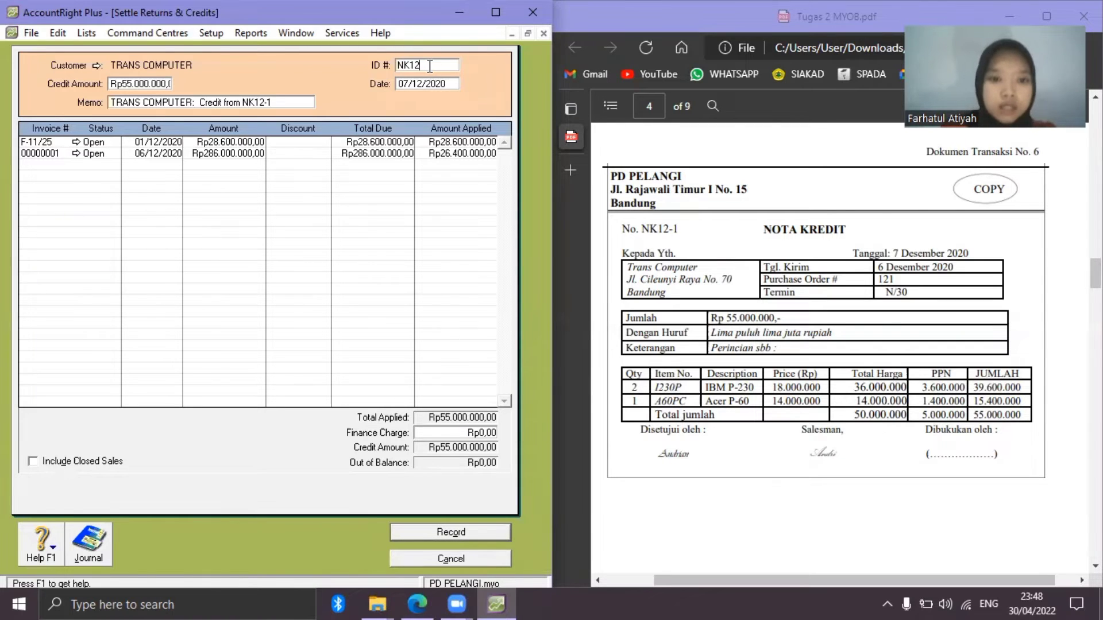
text(01)
key(BackSpace)
key(BackSpace)
text(-1)
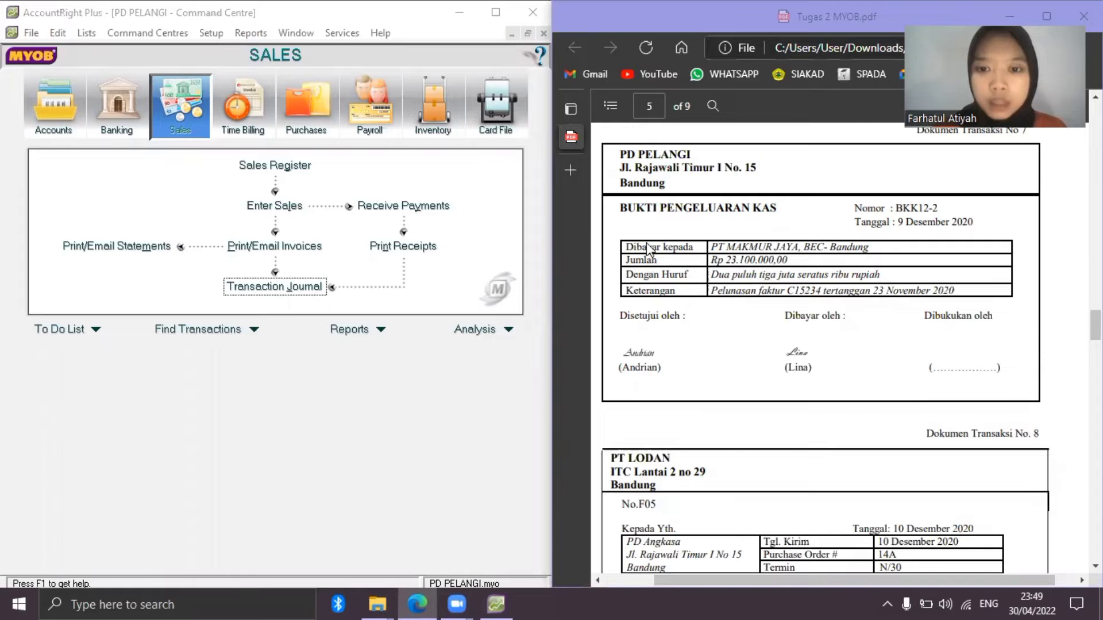
Start a bill payment from Cash in Bank to supplier PT MAKMUR JAYA.
click(297, 110)
click(115, 208)
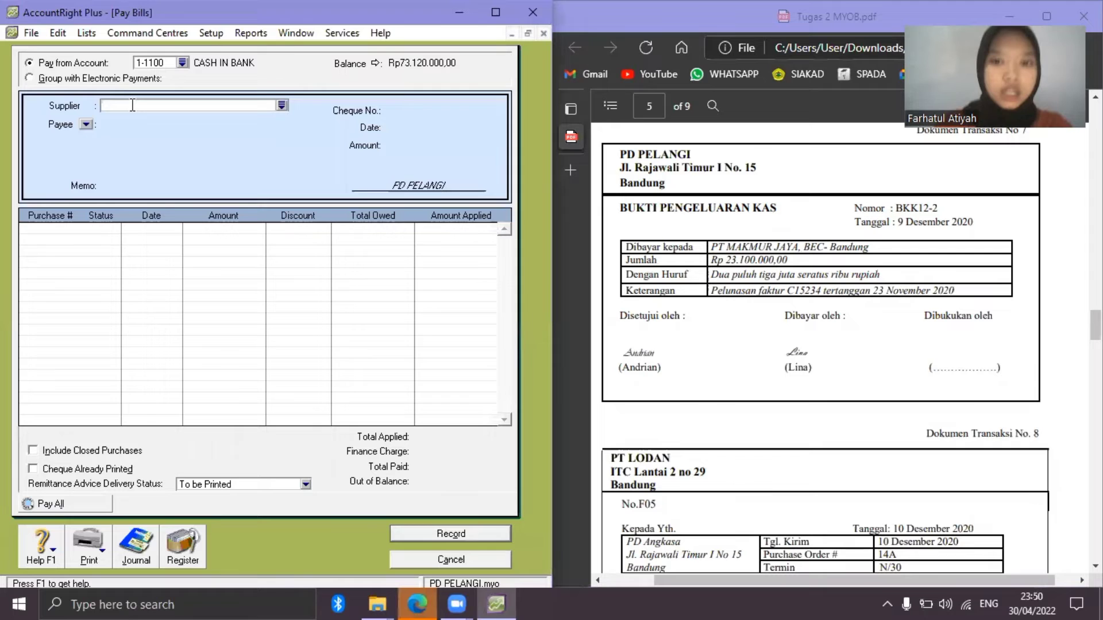
text(PT )
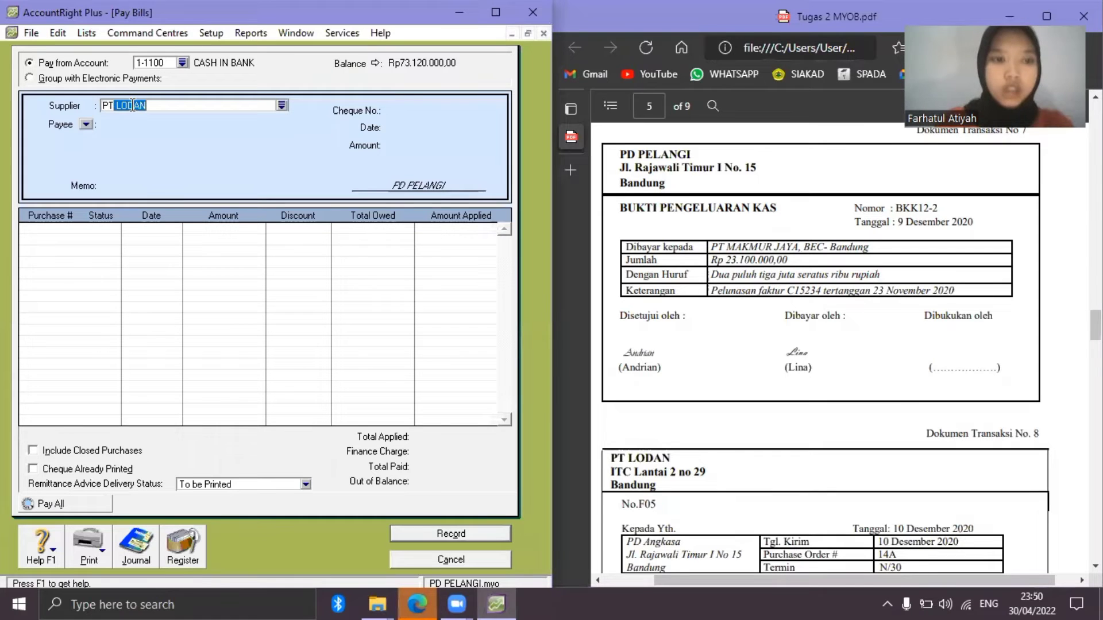
text(MAK)
key(Tab)
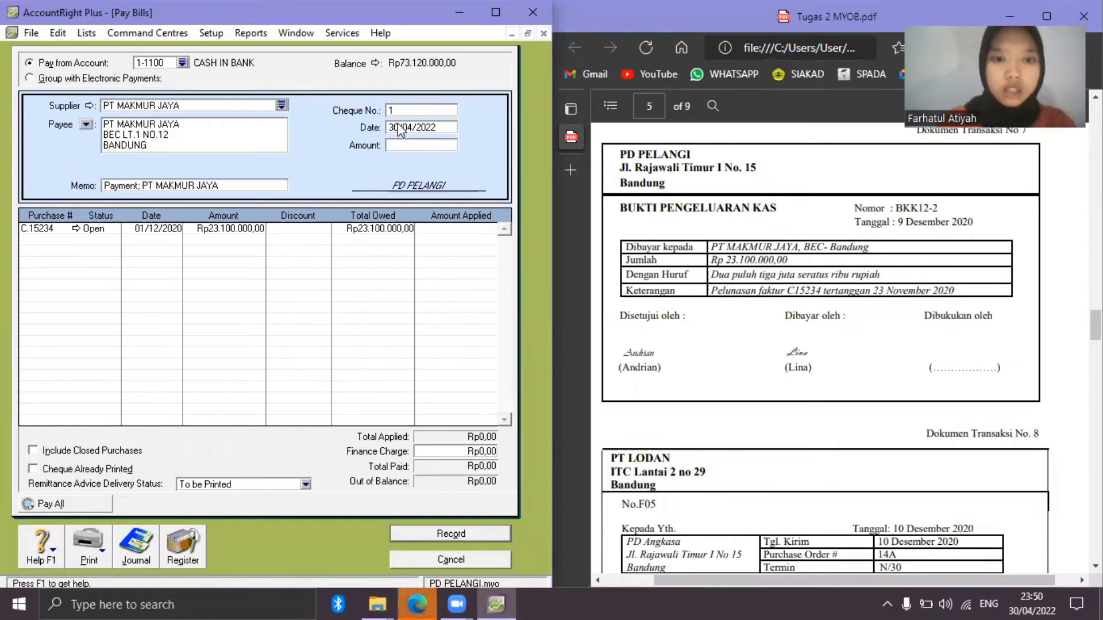
Set the payment's cheque number to BKK12-2 and its date to 09/12/2020.
click(404, 110)
text(BKK)
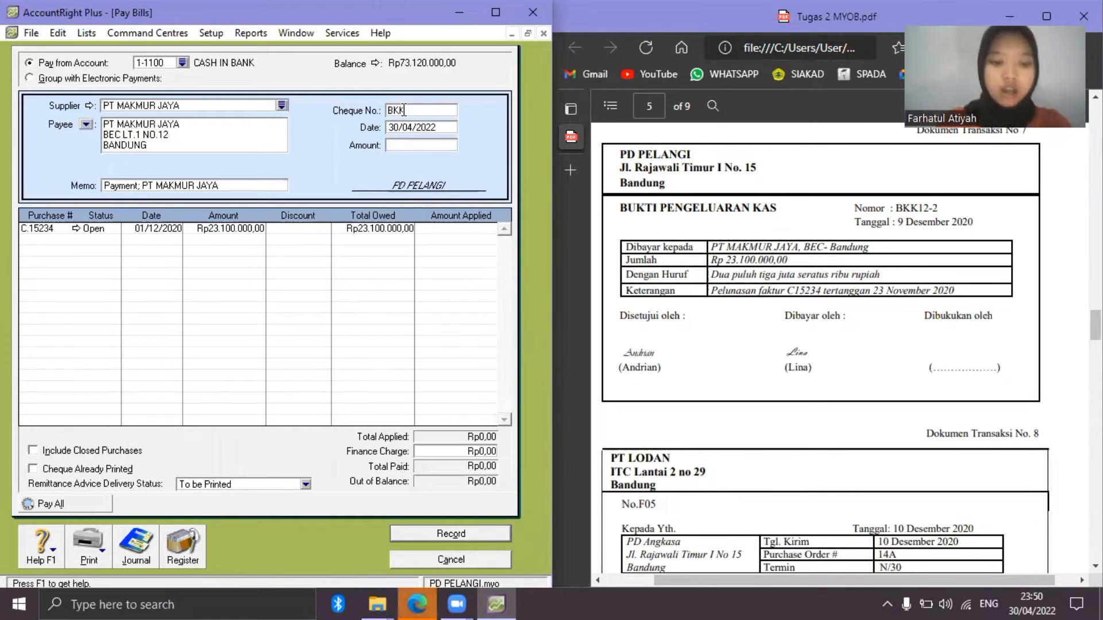
text(12-2)
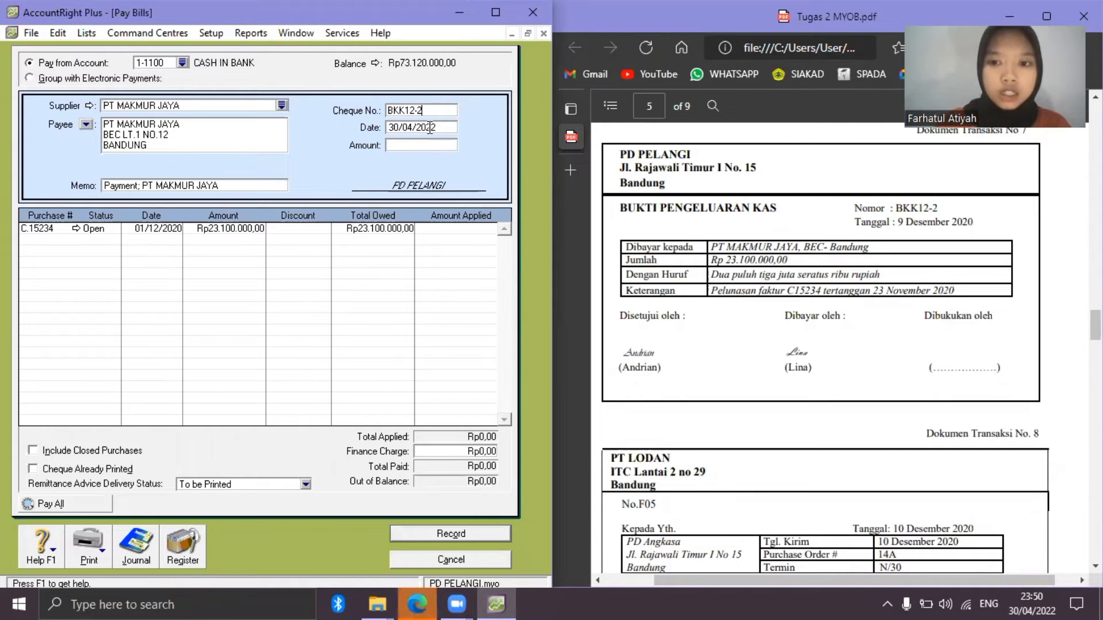
click(430, 128)
text(9/1)
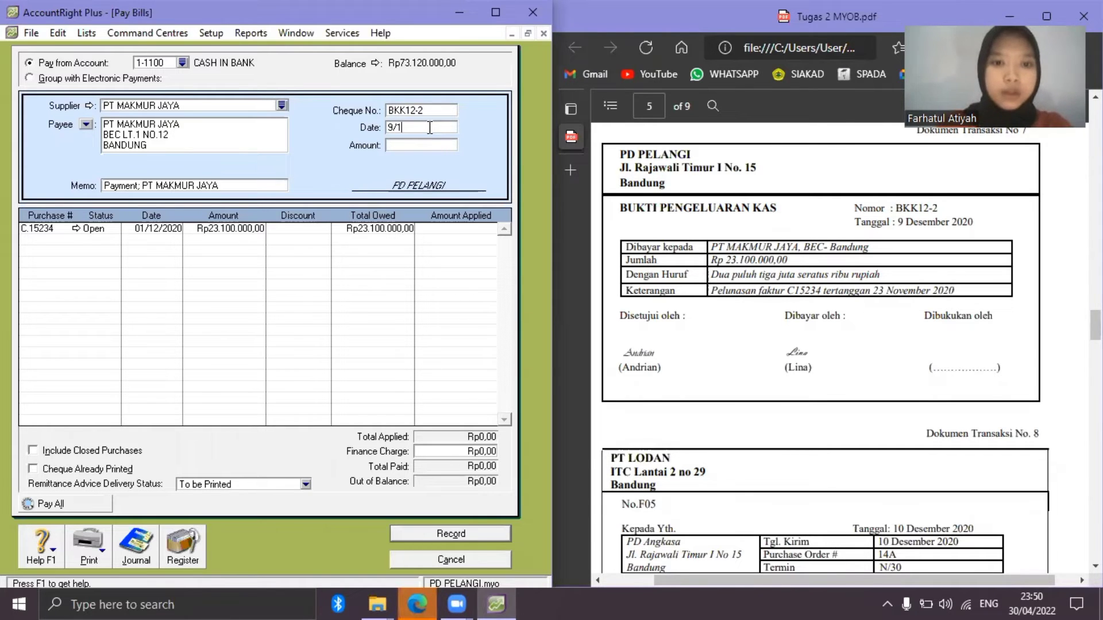
text(2/2020)
key(Tab)
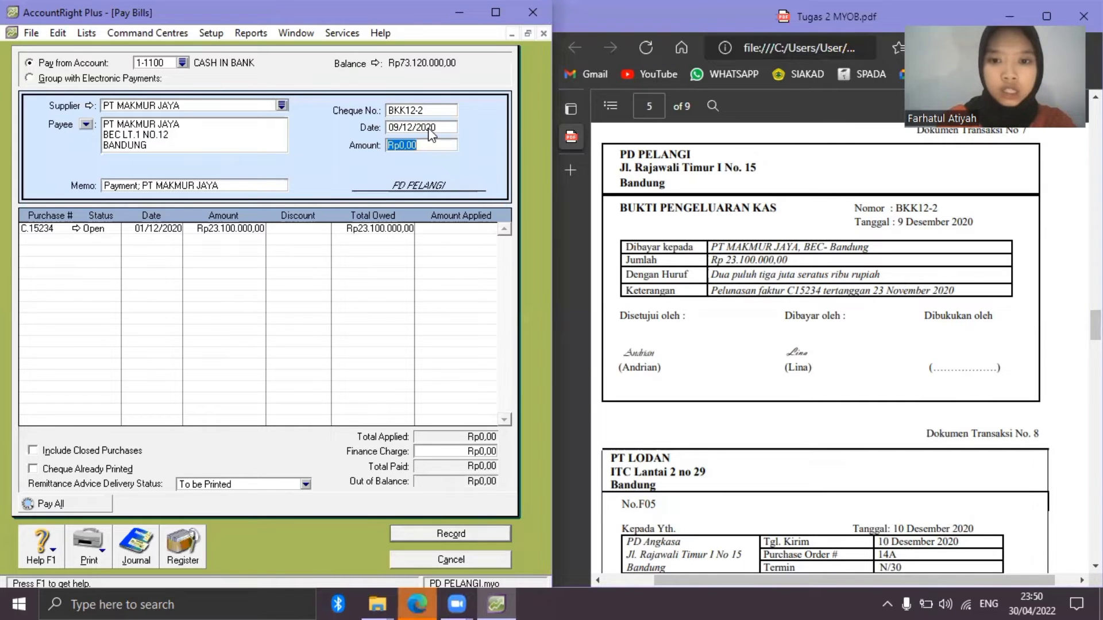
Enter a payment amount of Rp23.100.000, apply it in full to purchase C.15234, and record the payment.
text(23.100.0)
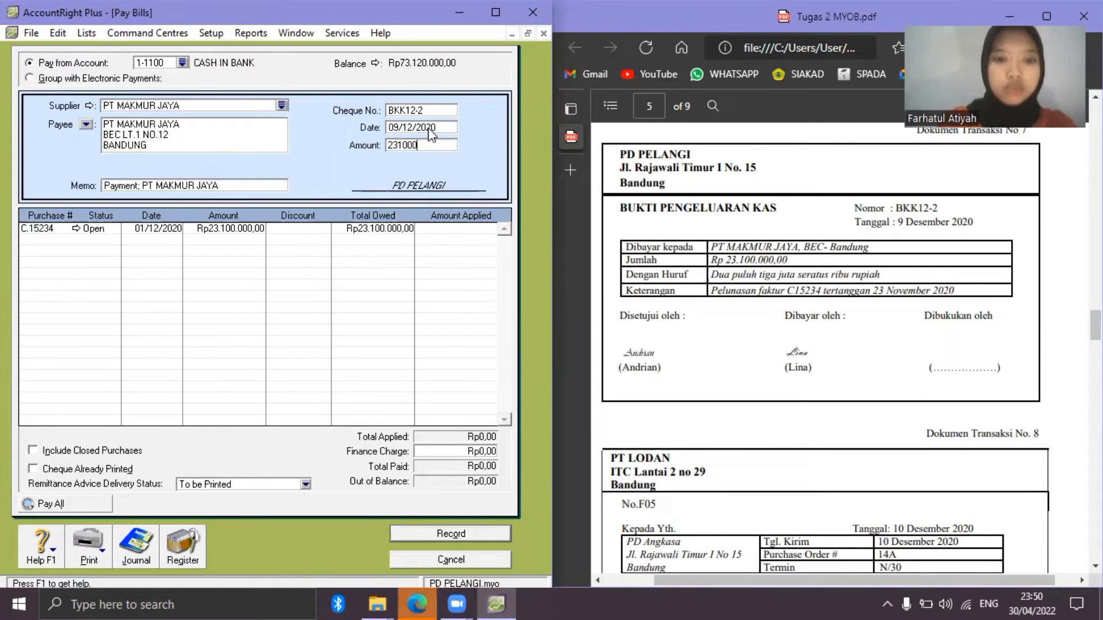
text(00)
key(Tab)
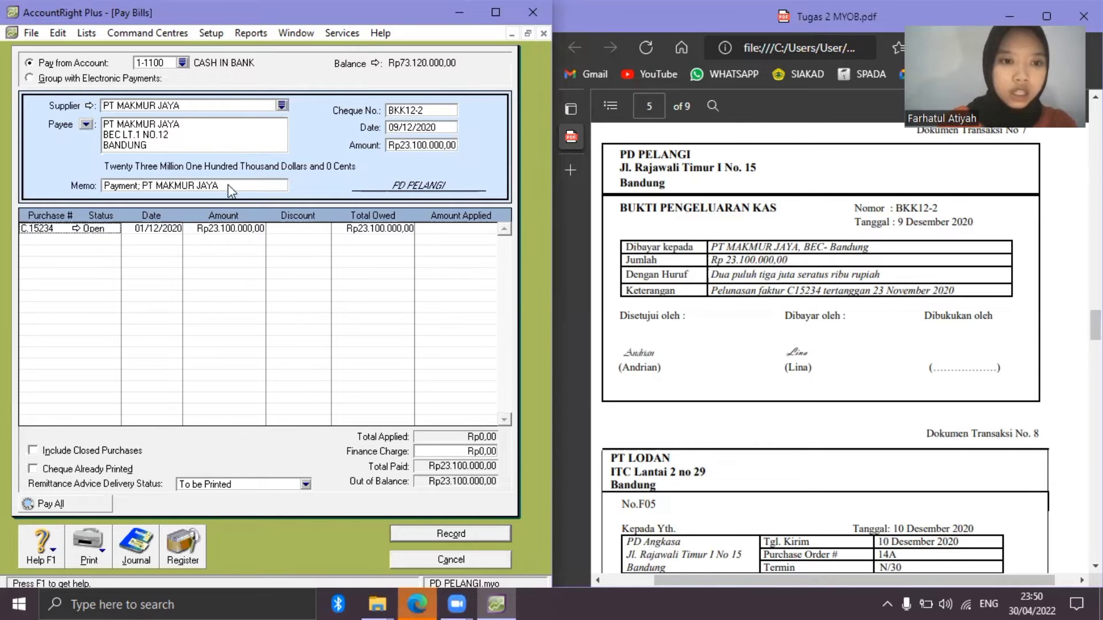
click(420, 229)
key(Tab)
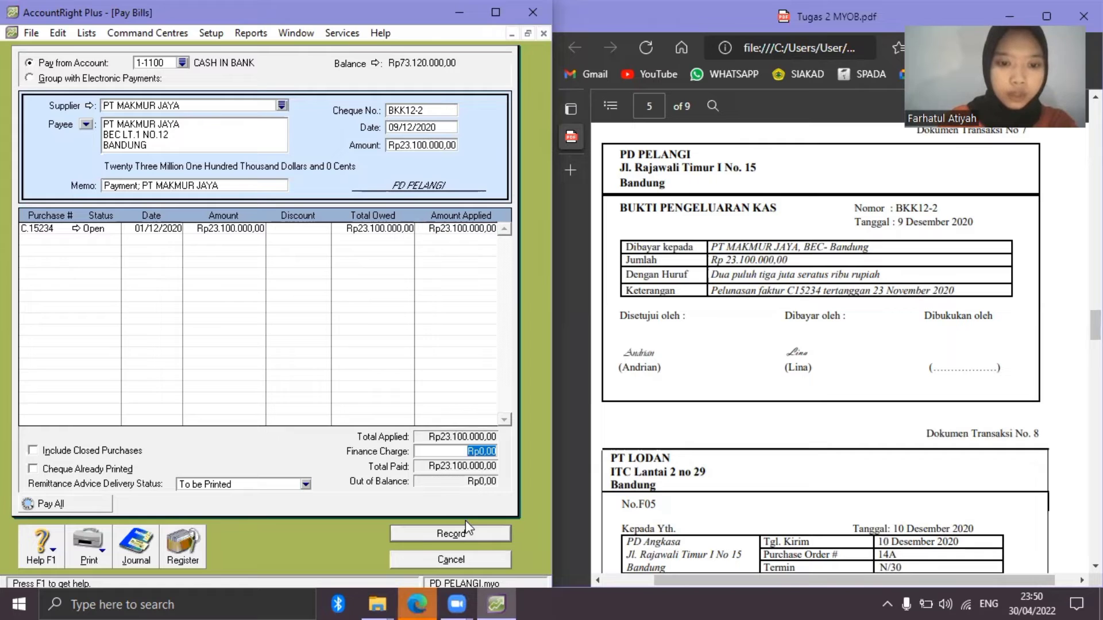
click(420, 540)
click(436, 561)
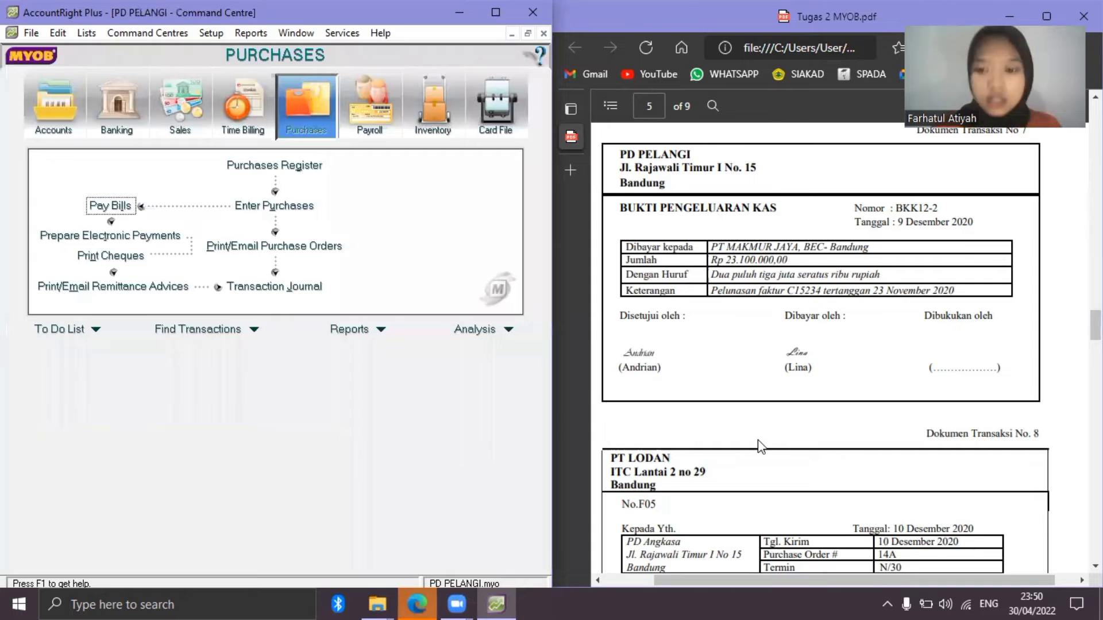
Start a new purchase bill for supplier PT LODAN from transaction document 8 and turn off its tax-inclusive option.
click(758, 439)
scroll(758, 442, down, 2)
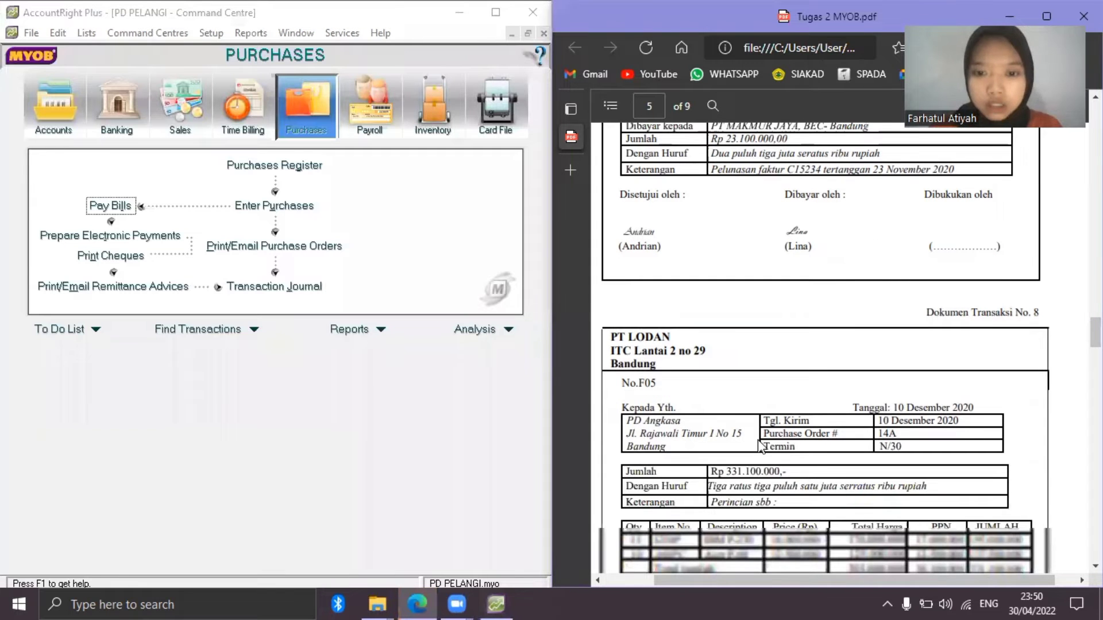
scroll(761, 445, down, 2)
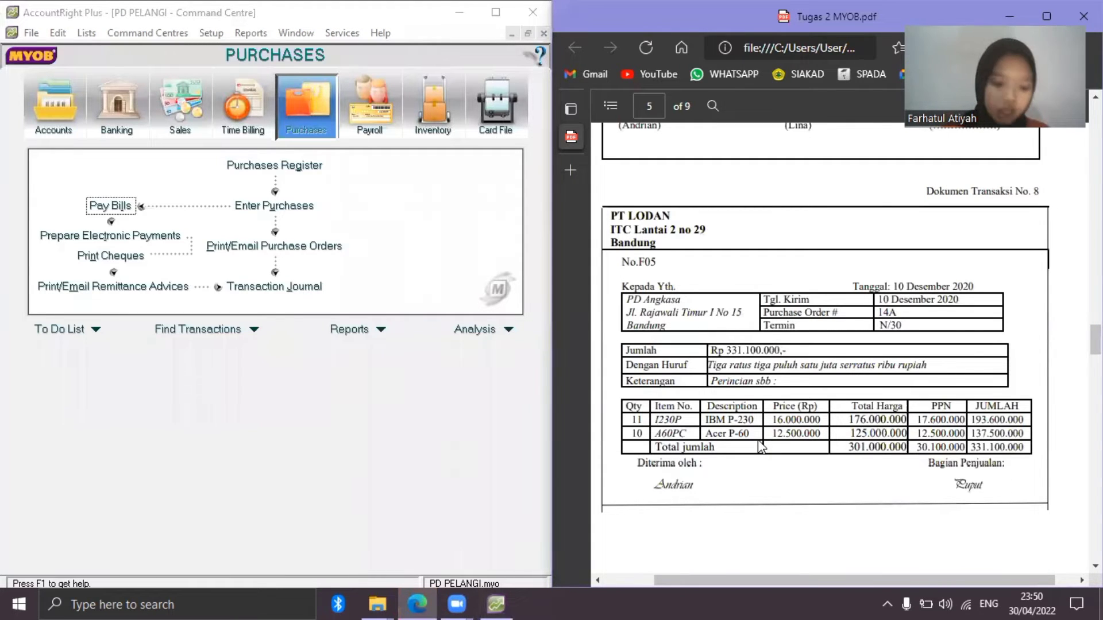
click(272, 216)
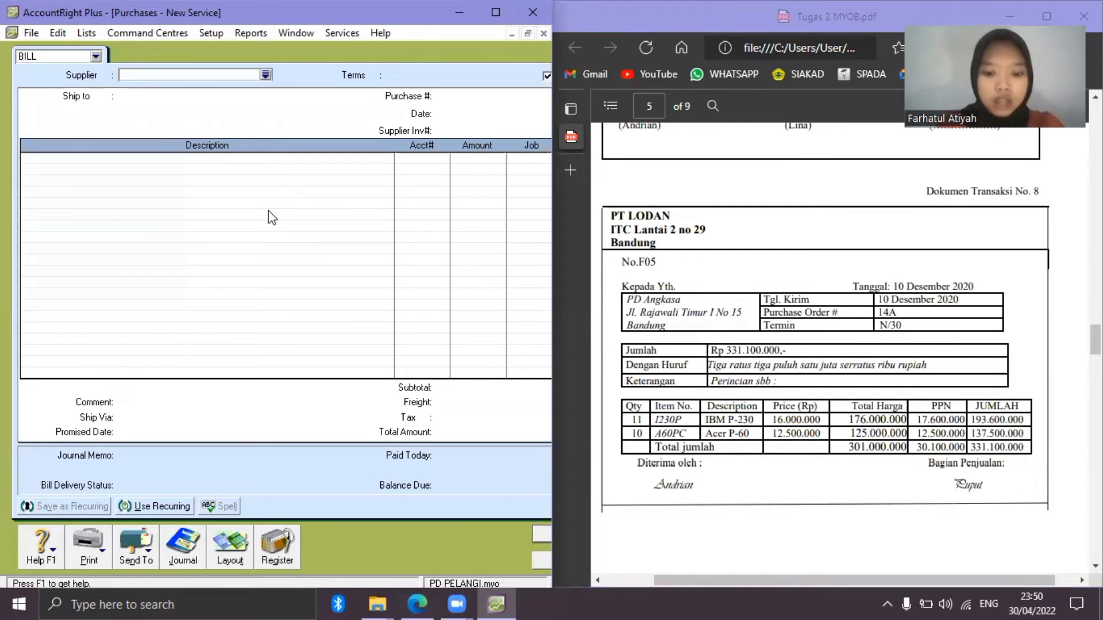
text(PT LODAN)
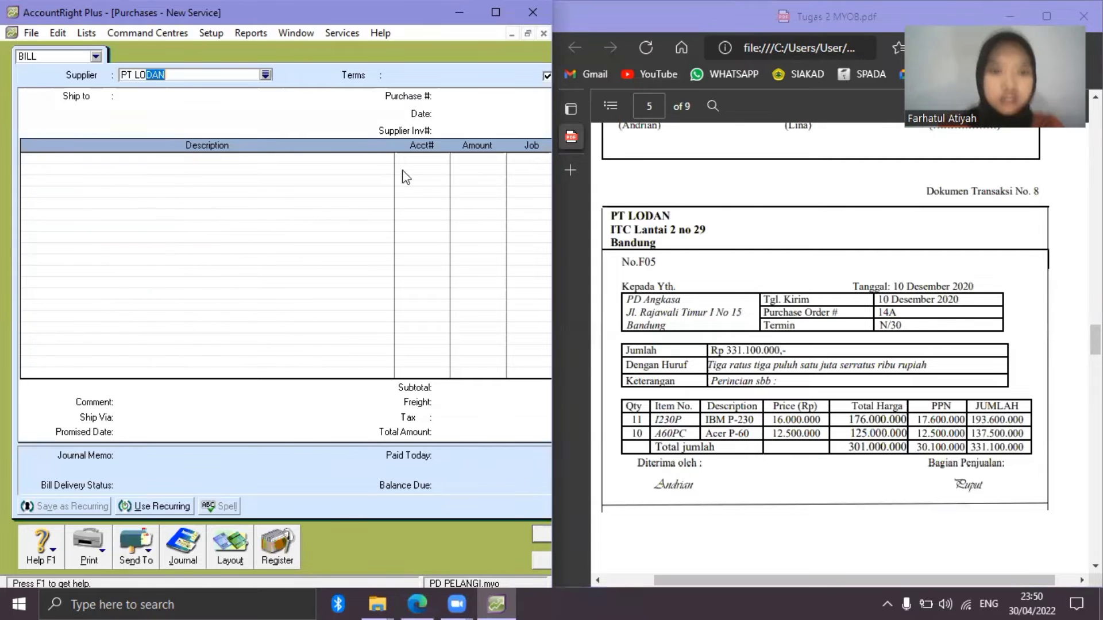
key(Tab)
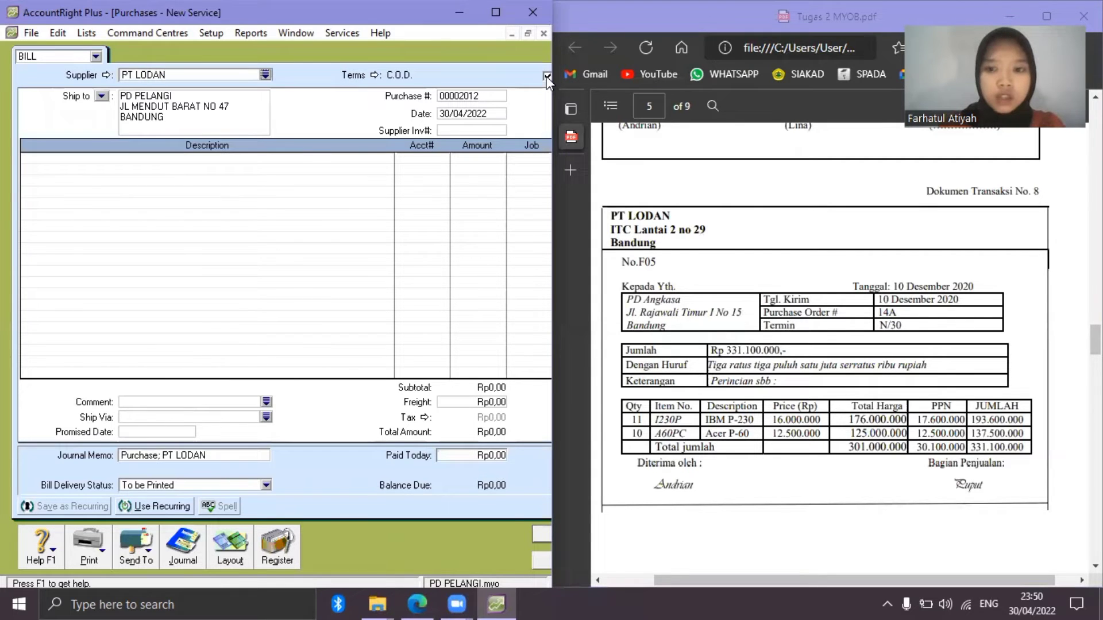
click(547, 77)
Set the PT LODAN bill's credit terms to In a Given # of Days with 30 balance due days.
click(372, 76)
click(334, 206)
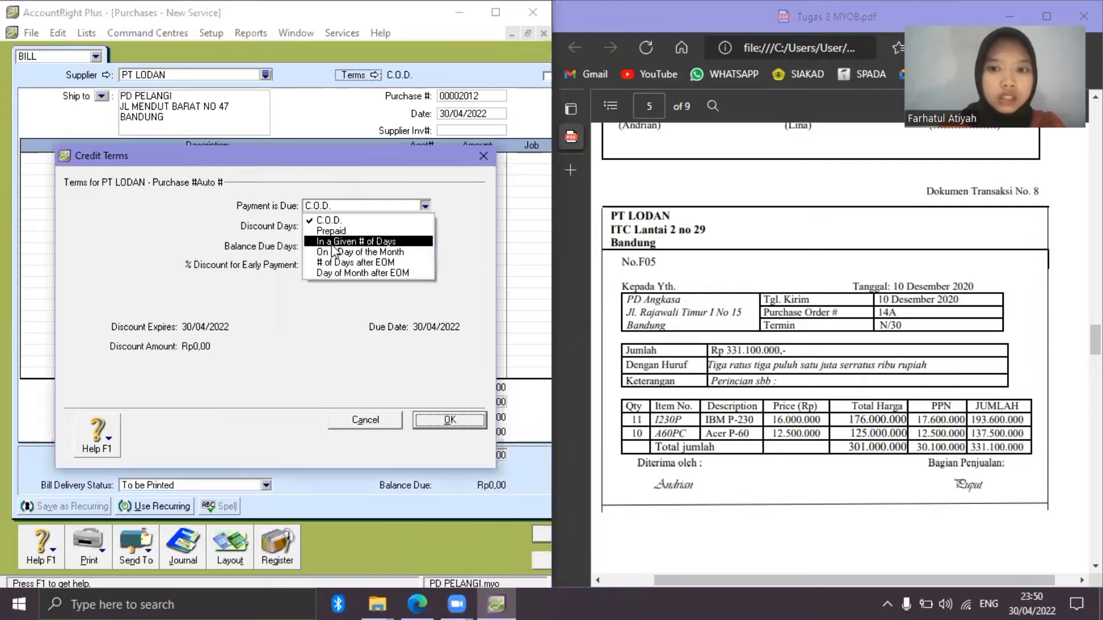
click(334, 239)
click(311, 248)
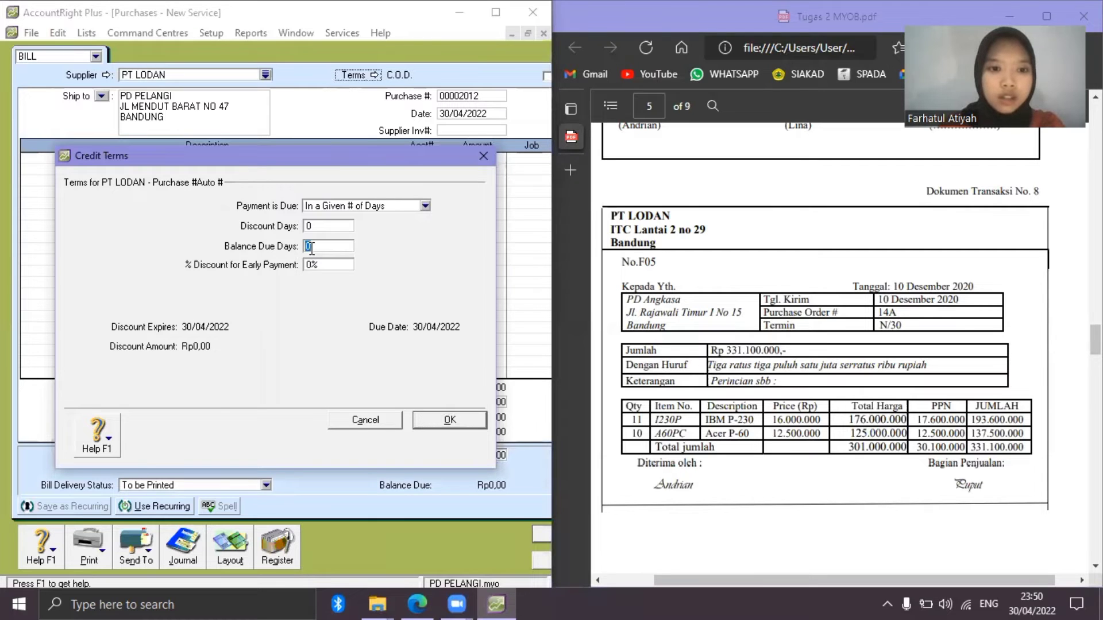
text(30)
key(Tab)
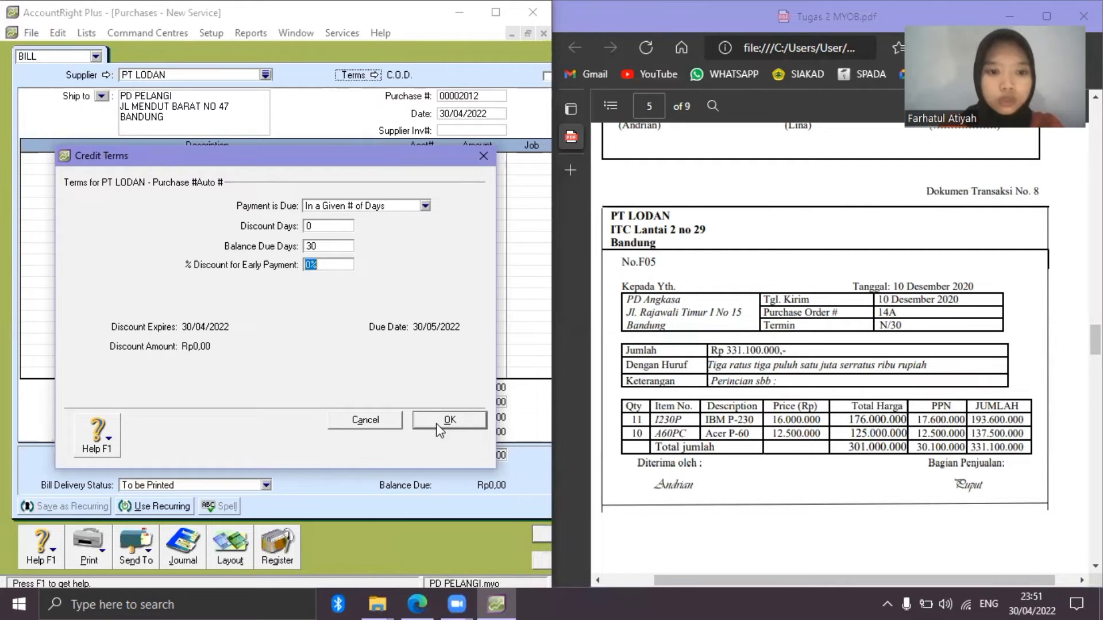
click(438, 424)
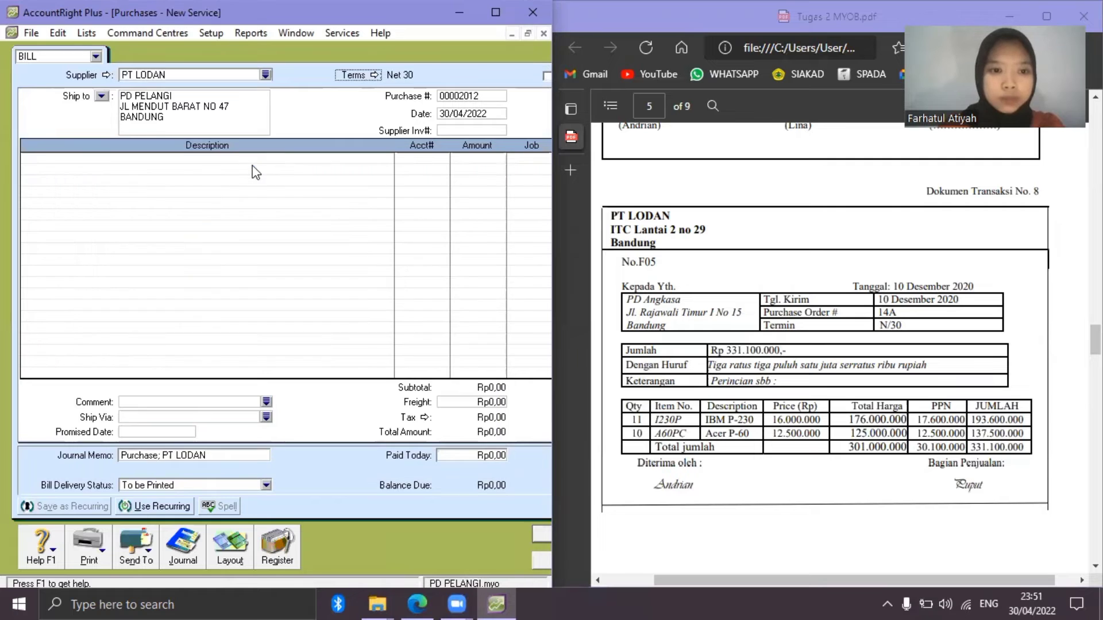
Change the purchase bill's layout from Service to Item.
click(222, 552)
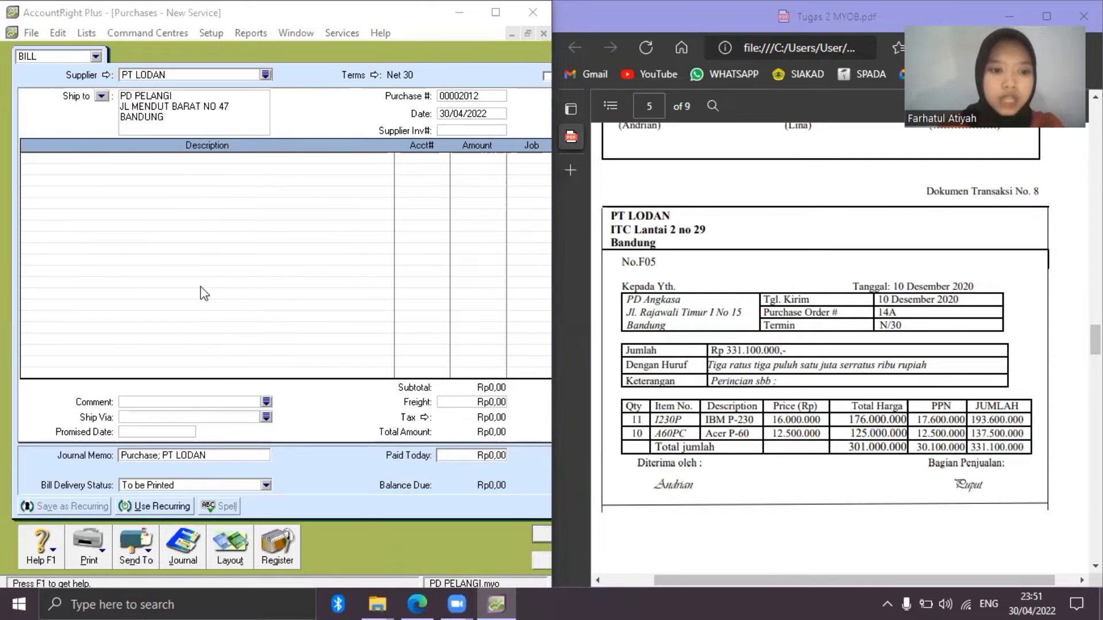
key(Down)
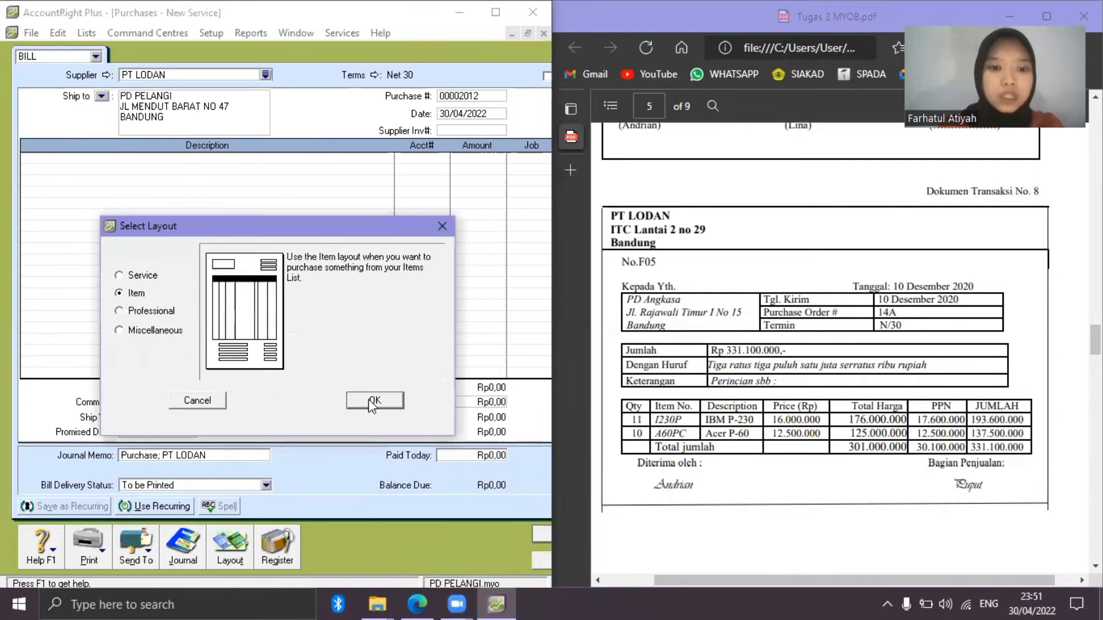
click(374, 401)
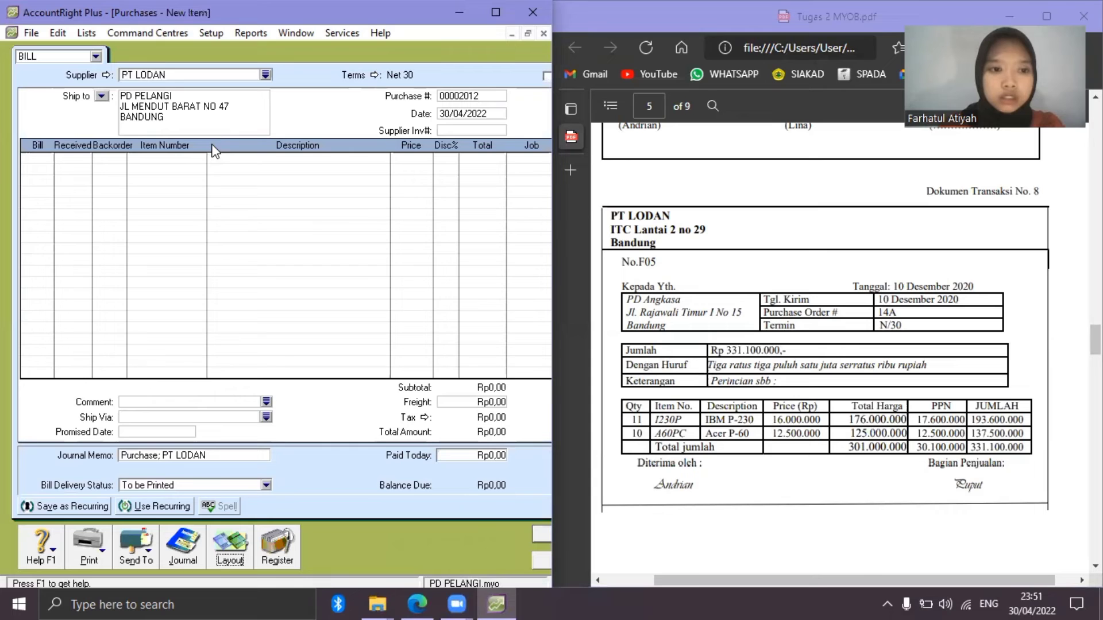
Add a bill line for 11 units of item 1230P (IBM P-230) at a price of Rp16.000.000.
click(44, 157)
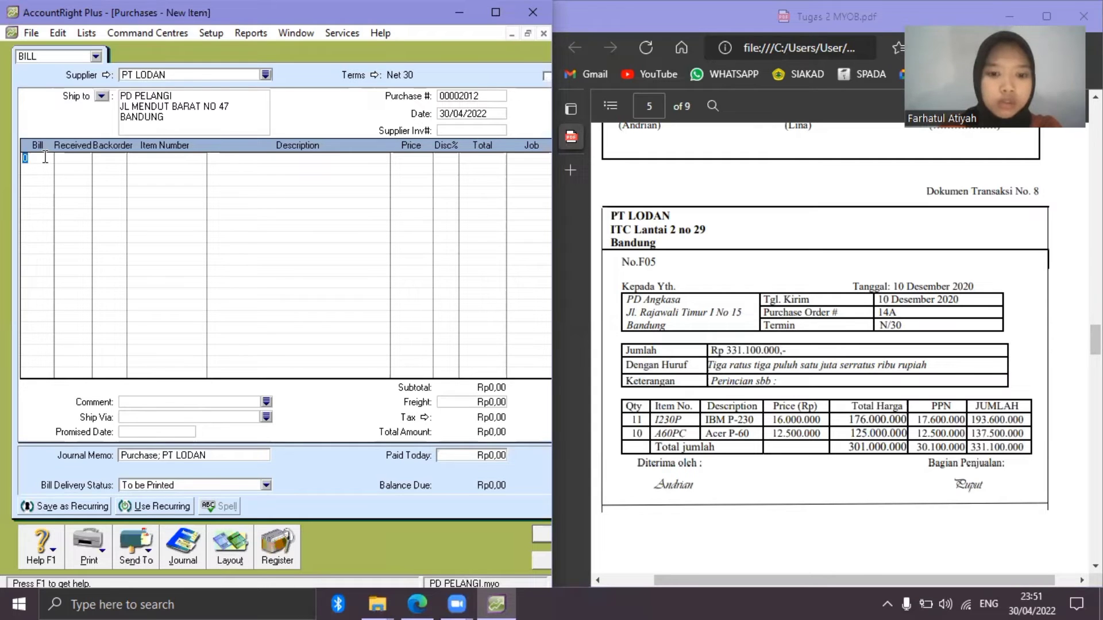
text(11)
key(Tab)
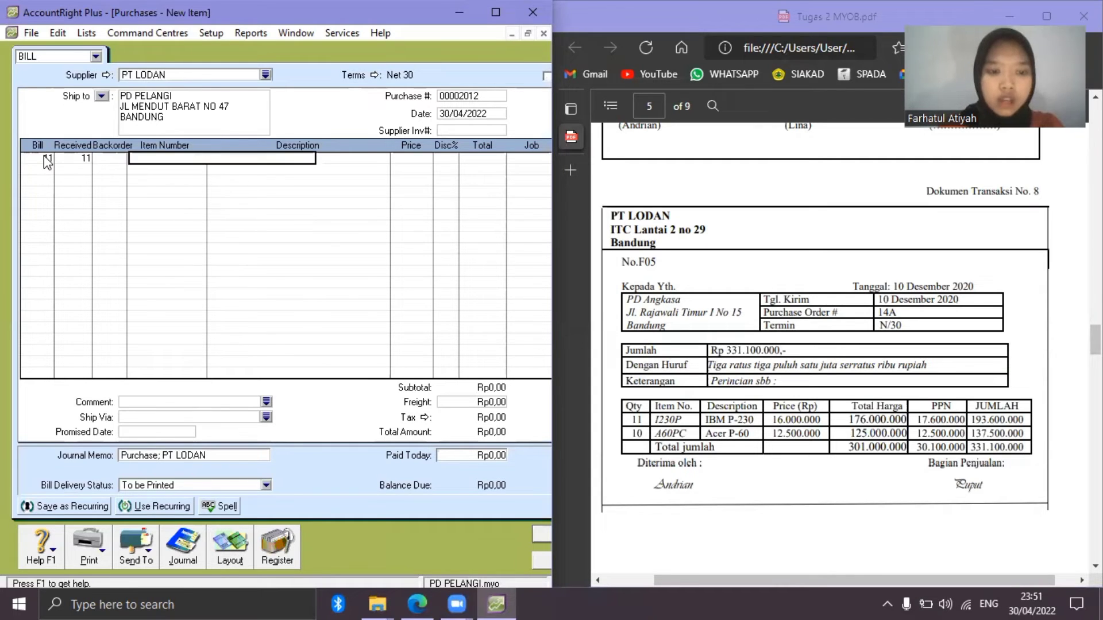
text(I230P)
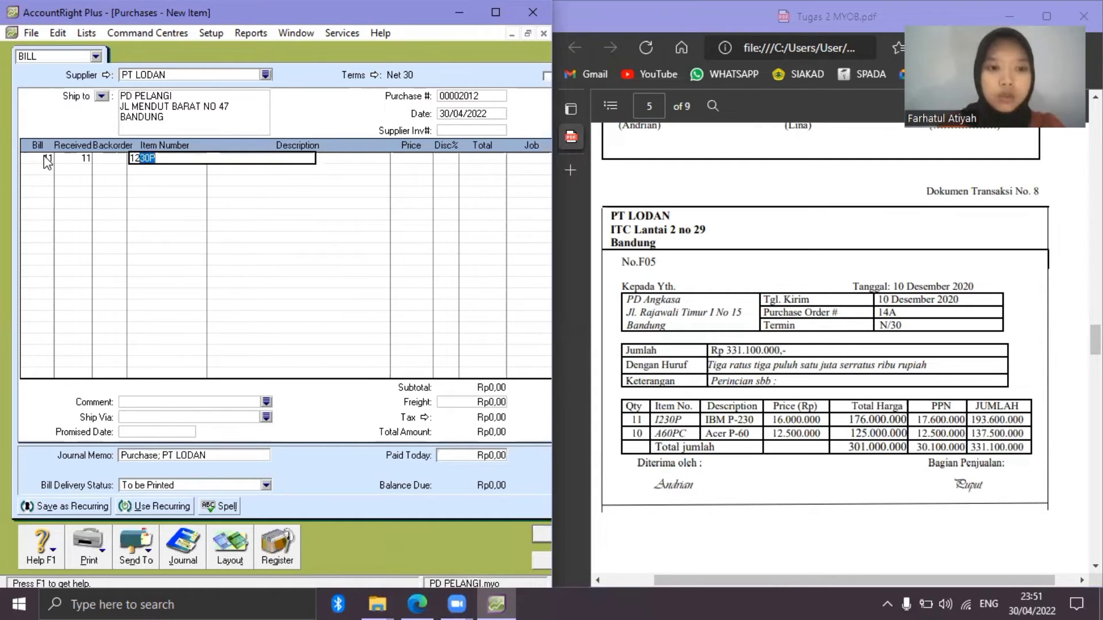
key(Tab)
key(Tab)
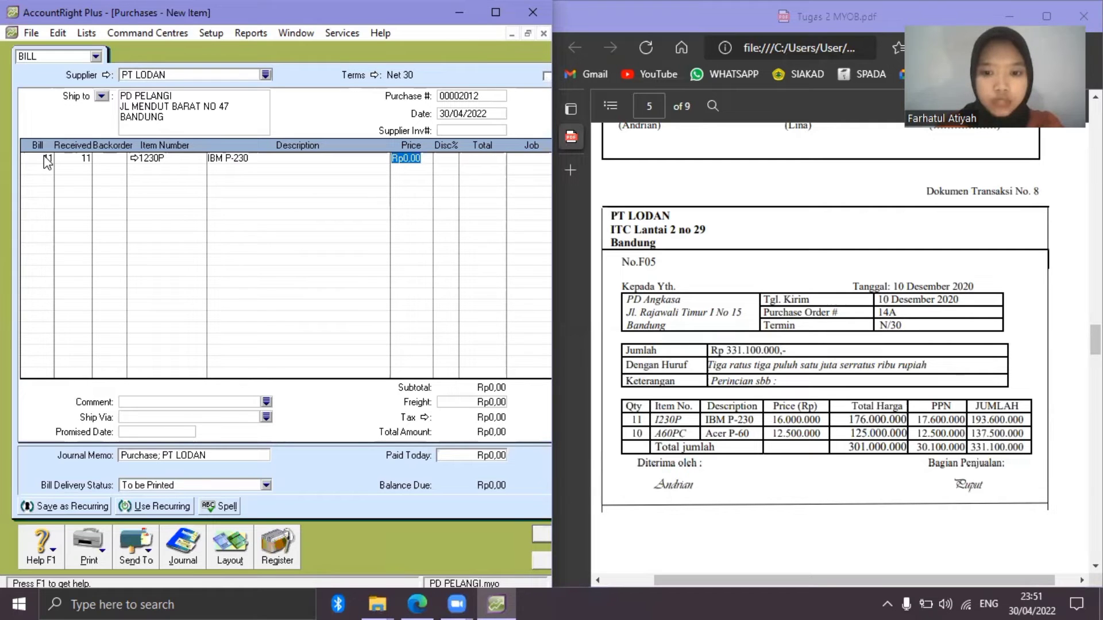
text(1600000)
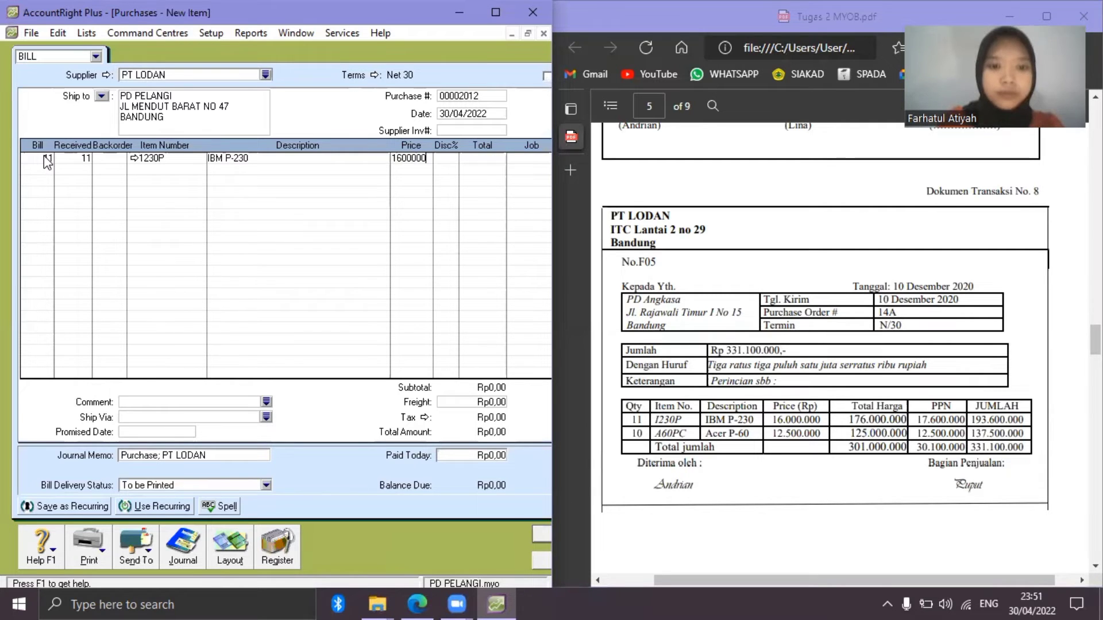
text(0)
key(Tab)
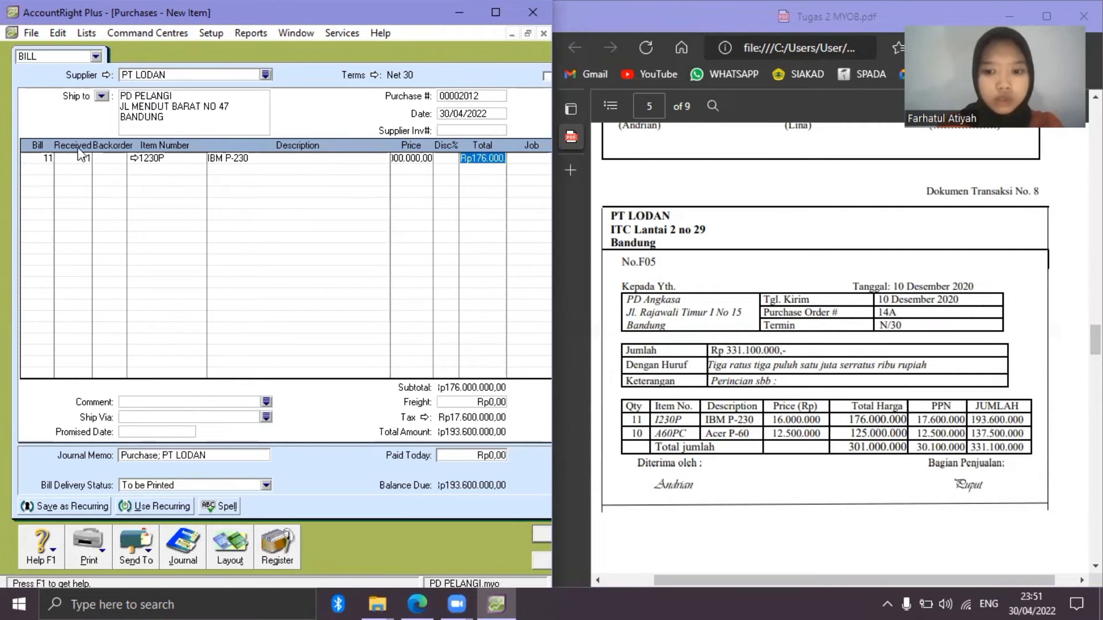
Add a second bill line for 10 units of item A60PC (ACER P-60) at a price of Rp12.500.000.
click(53, 170)
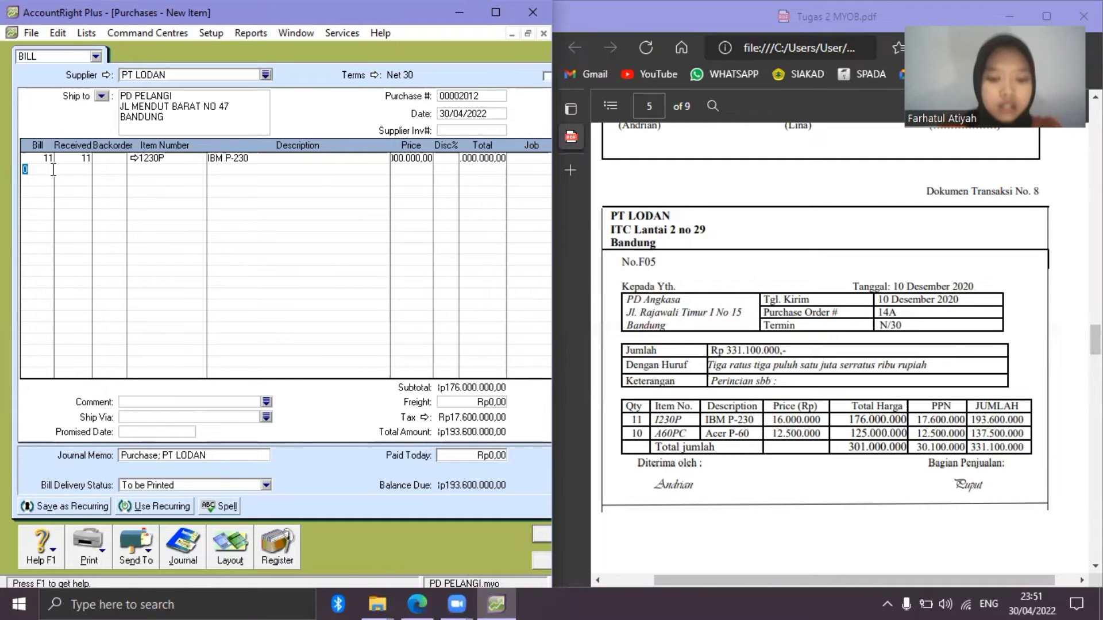
text(10)
key(Tab)
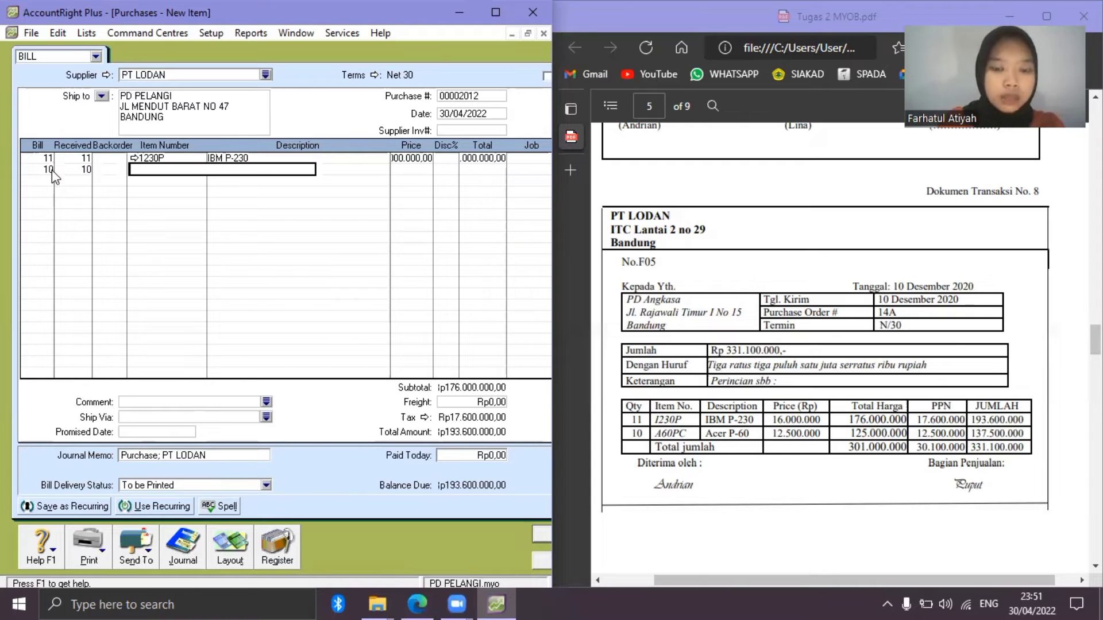
text(A60PC)
key(Tab)
key(Tab)
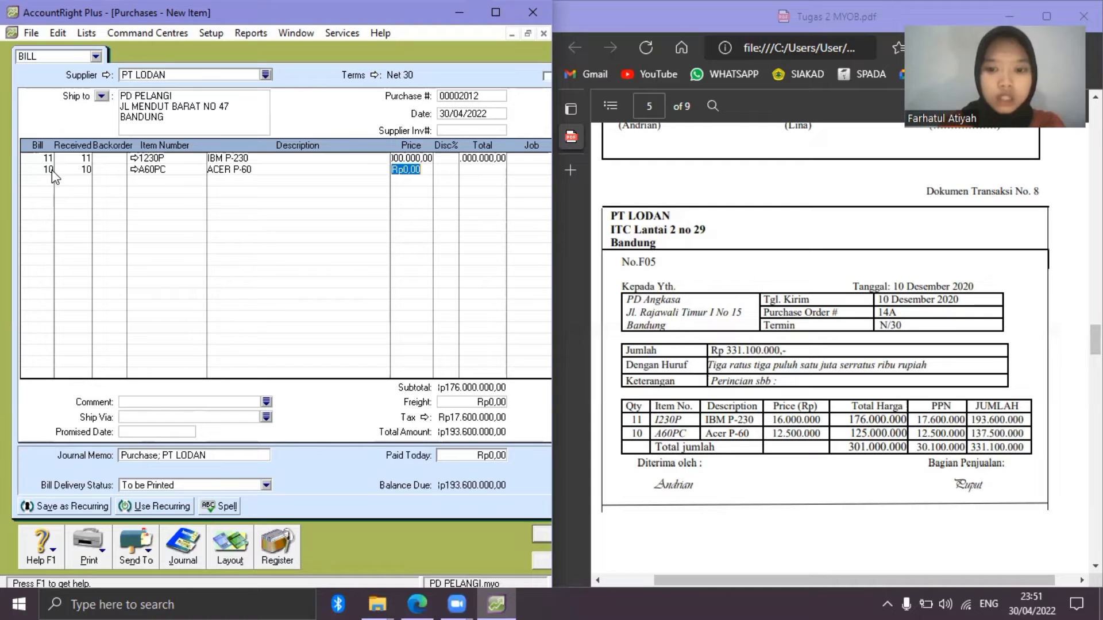
text(12)
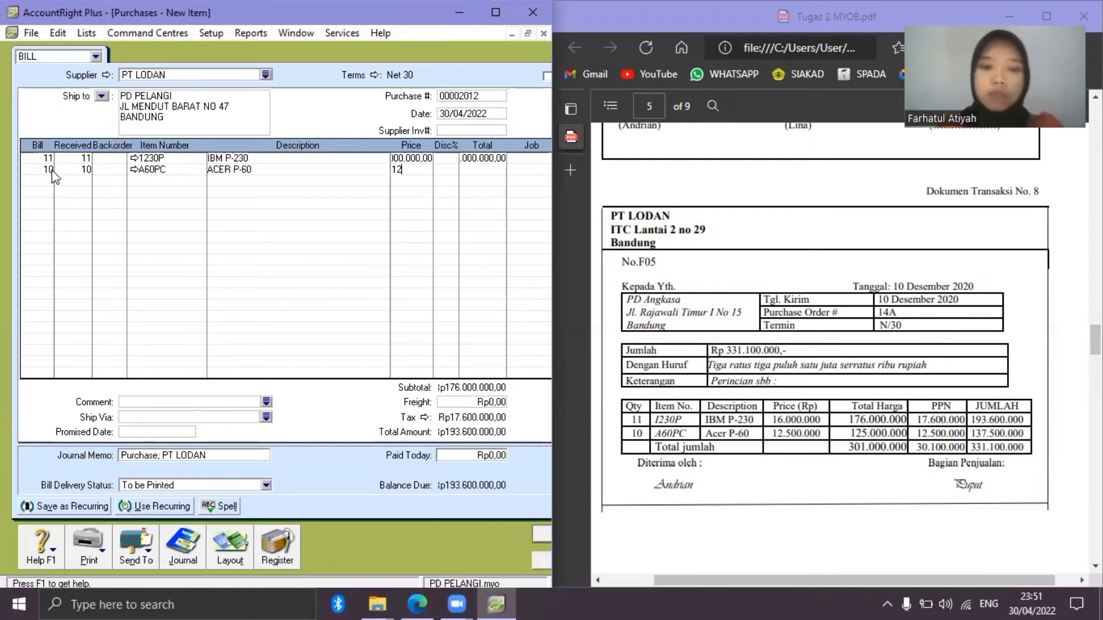
text(5000)
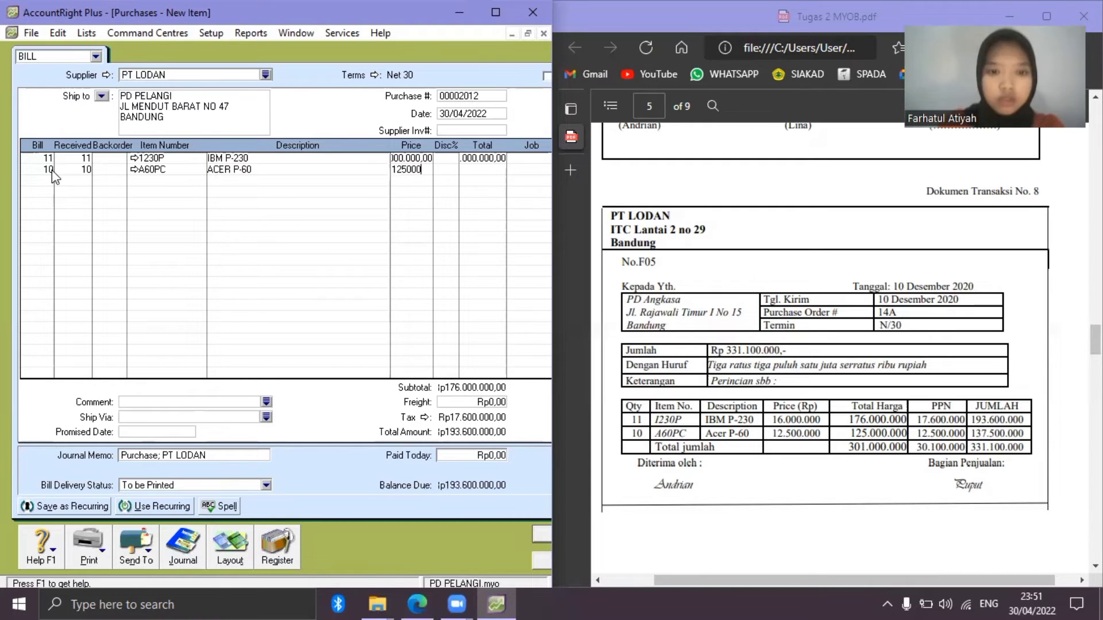
text(00)
key(Tab)
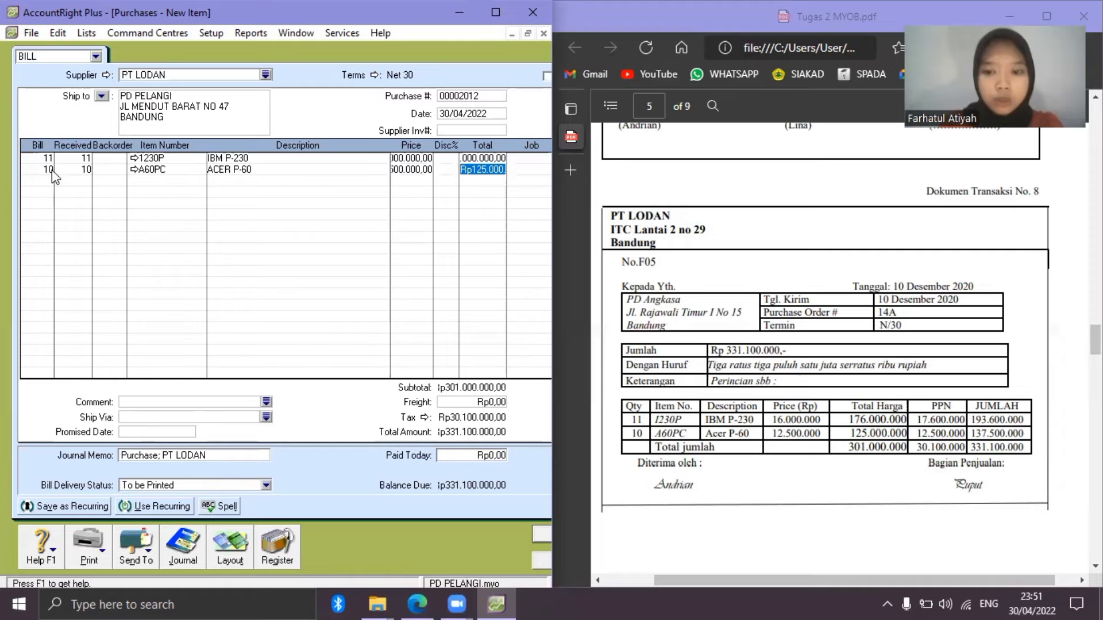
key(Tab)
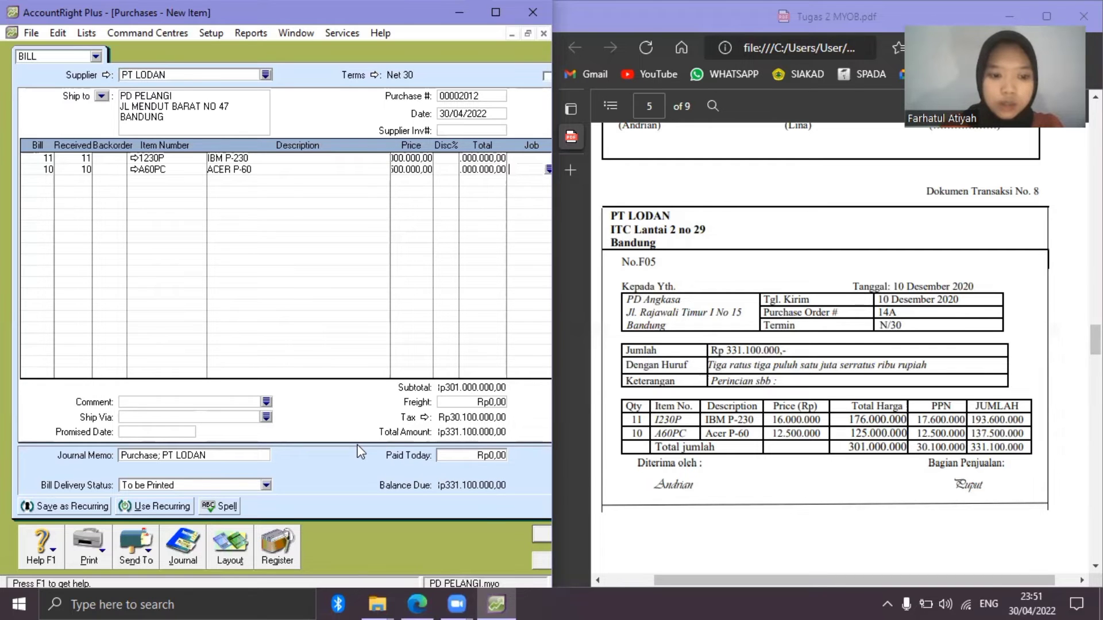
Record the PT LODAN bill, declining the suggested tax code change, and close the purchase entry.
click(541, 529)
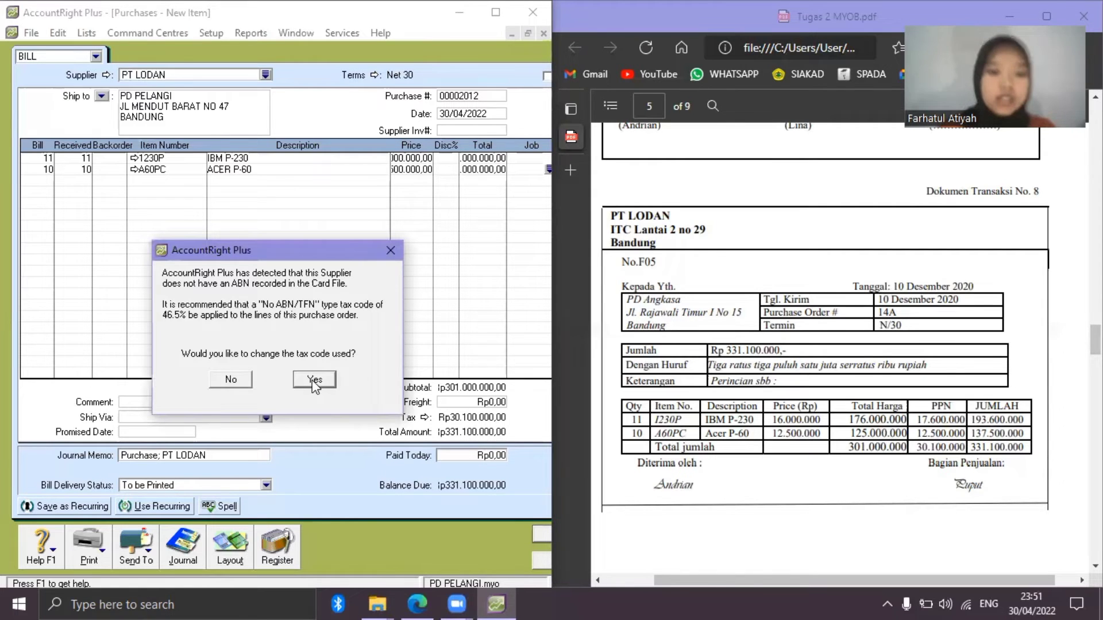
click(313, 382)
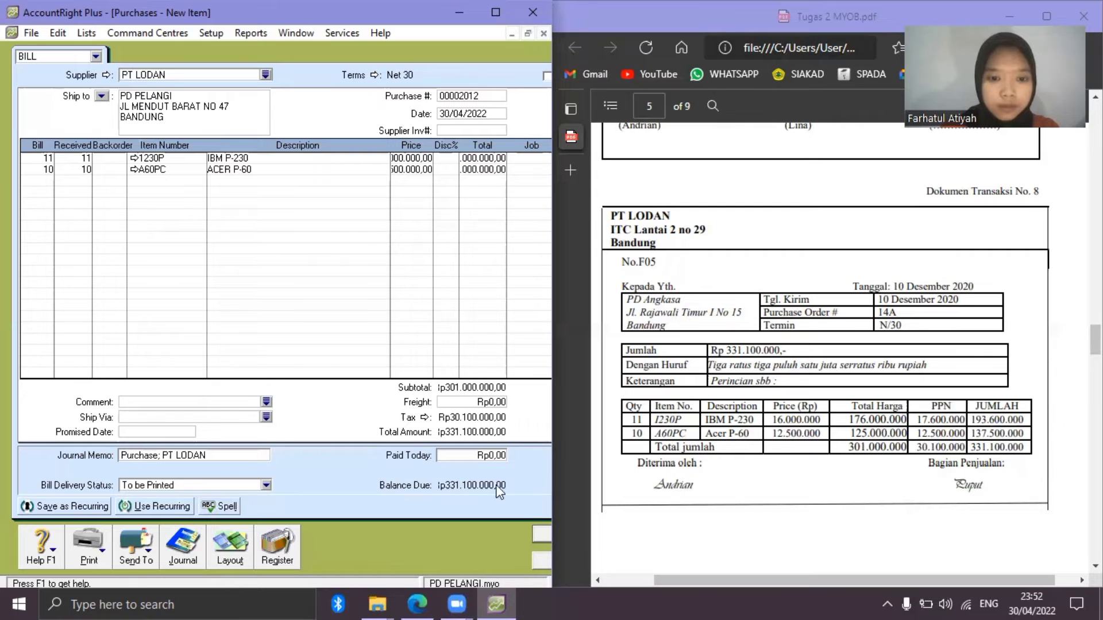
click(542, 535)
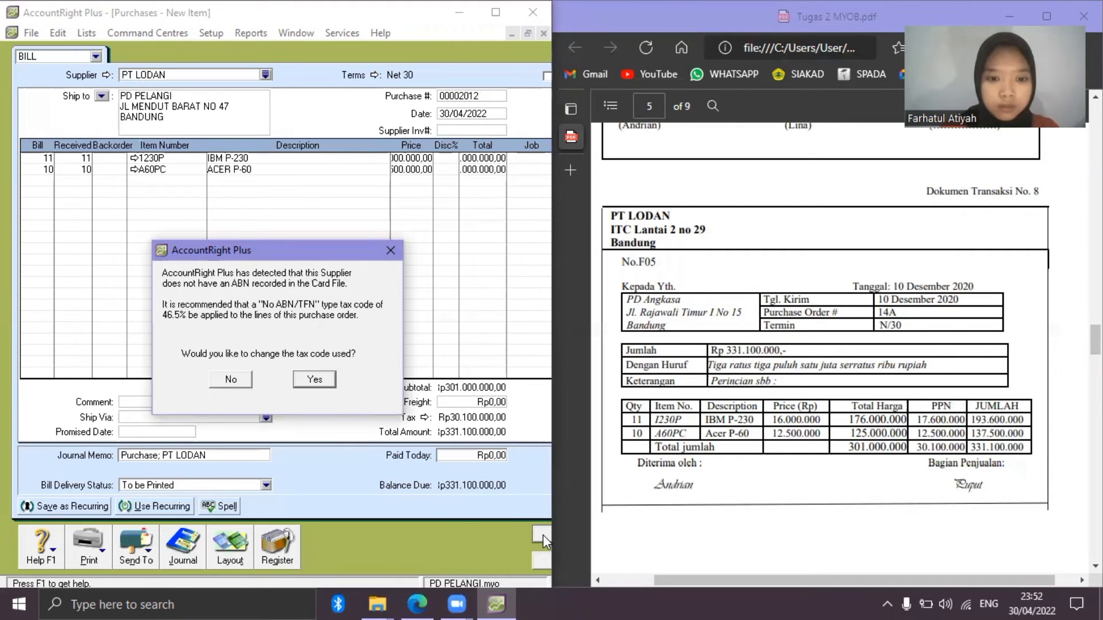
click(242, 379)
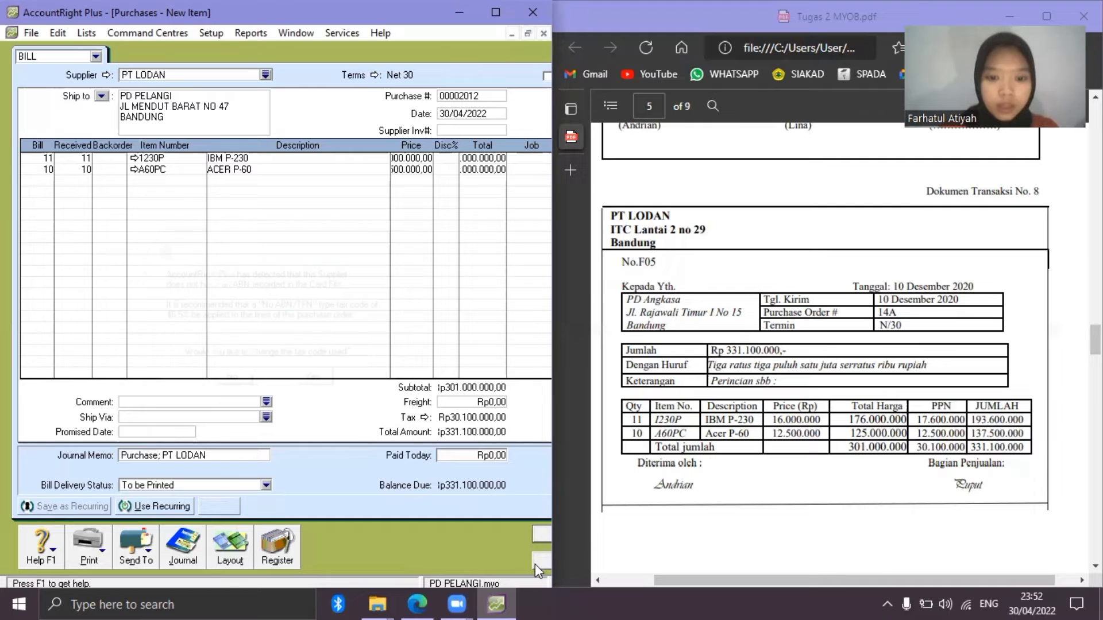
click(536, 564)
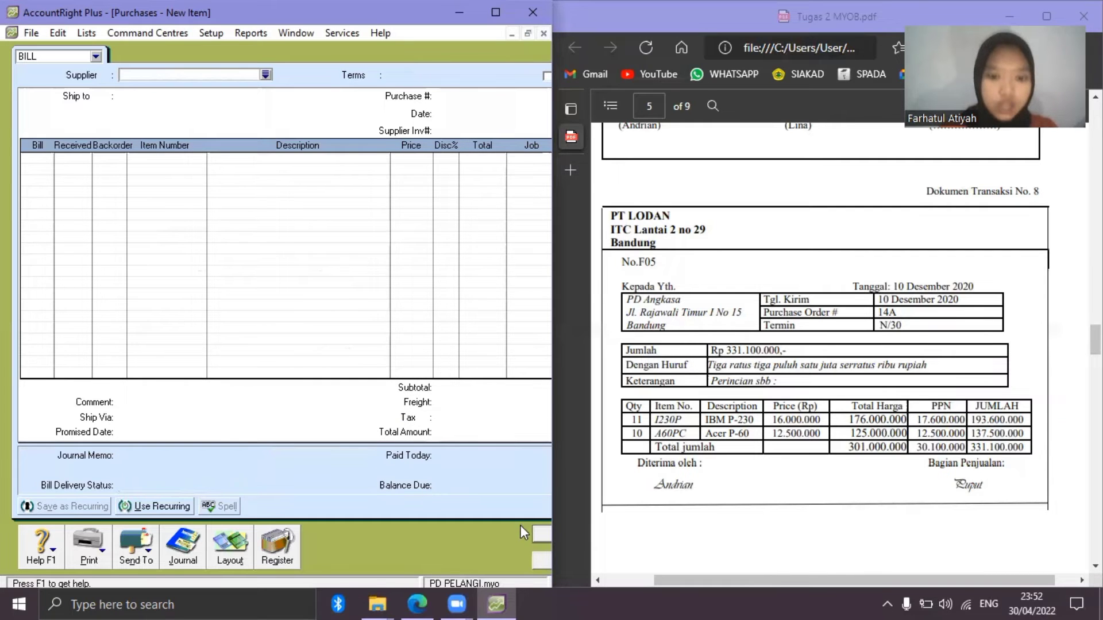
key(Escape)
Bring up transaction document 9 and start a received payment from TRANS COMPUTER.
click(726, 523)
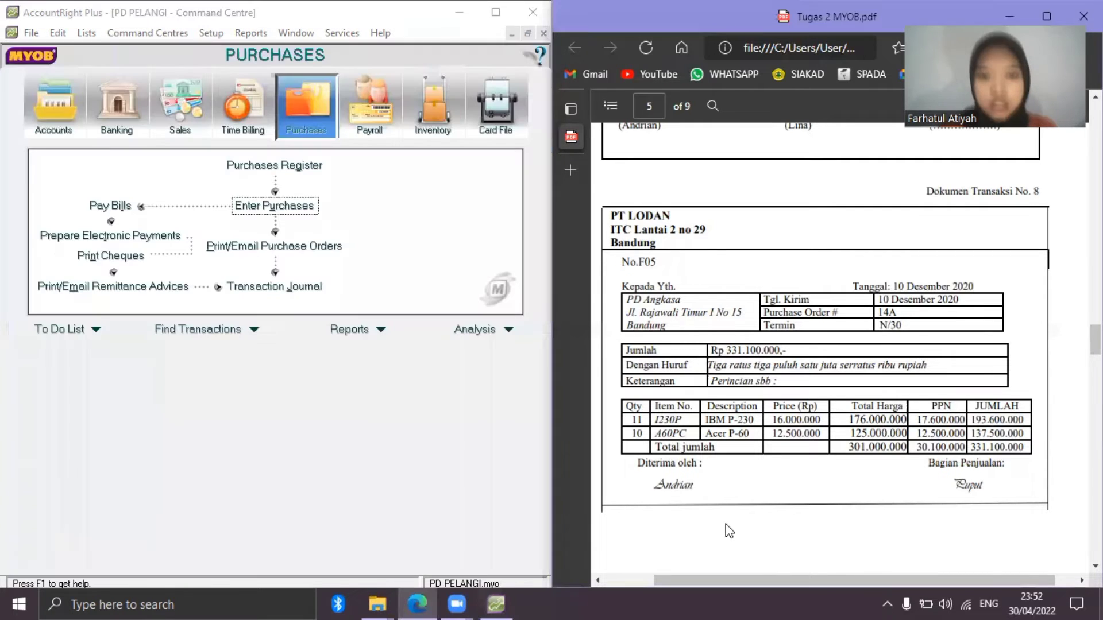
scroll(725, 523, down, 2)
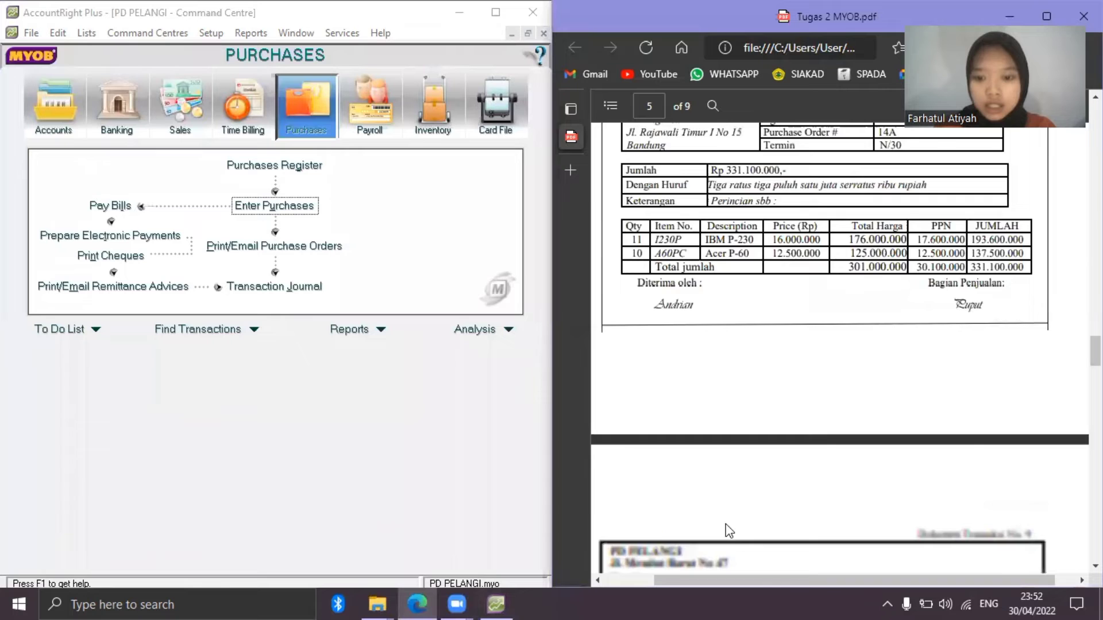
scroll(726, 524, down, 5)
scroll(726, 524, down, 1)
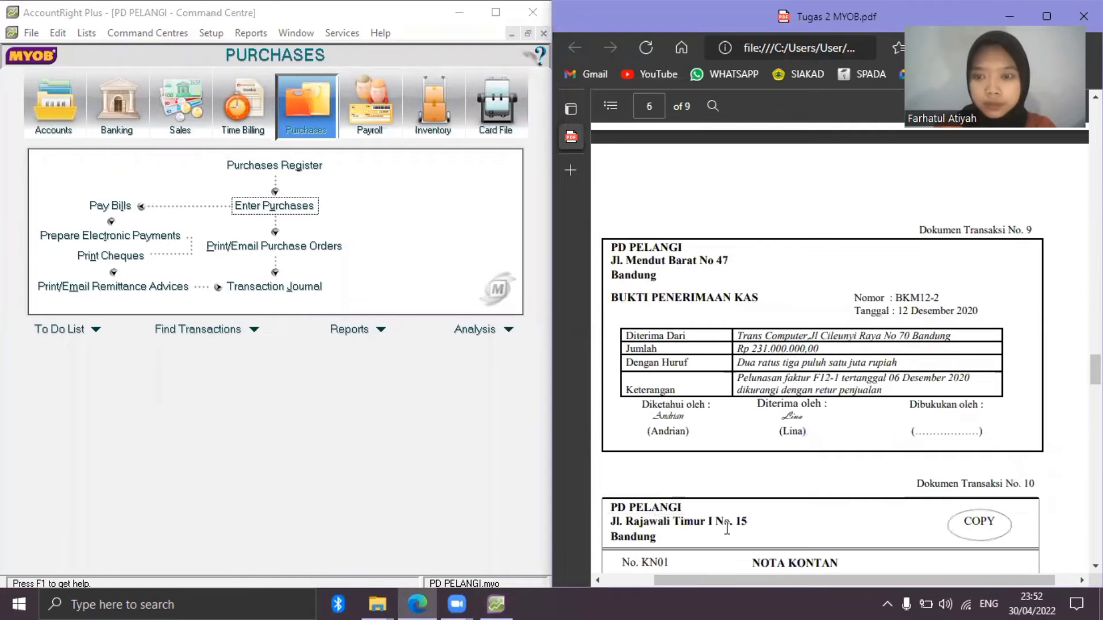
scroll(727, 527, down, 1)
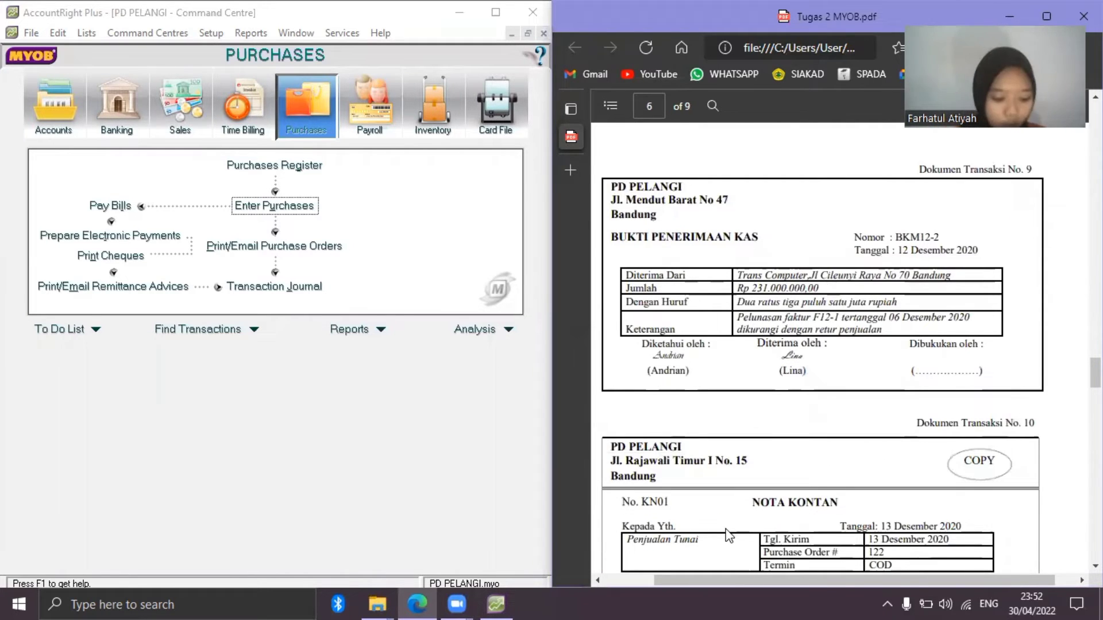
click(182, 115)
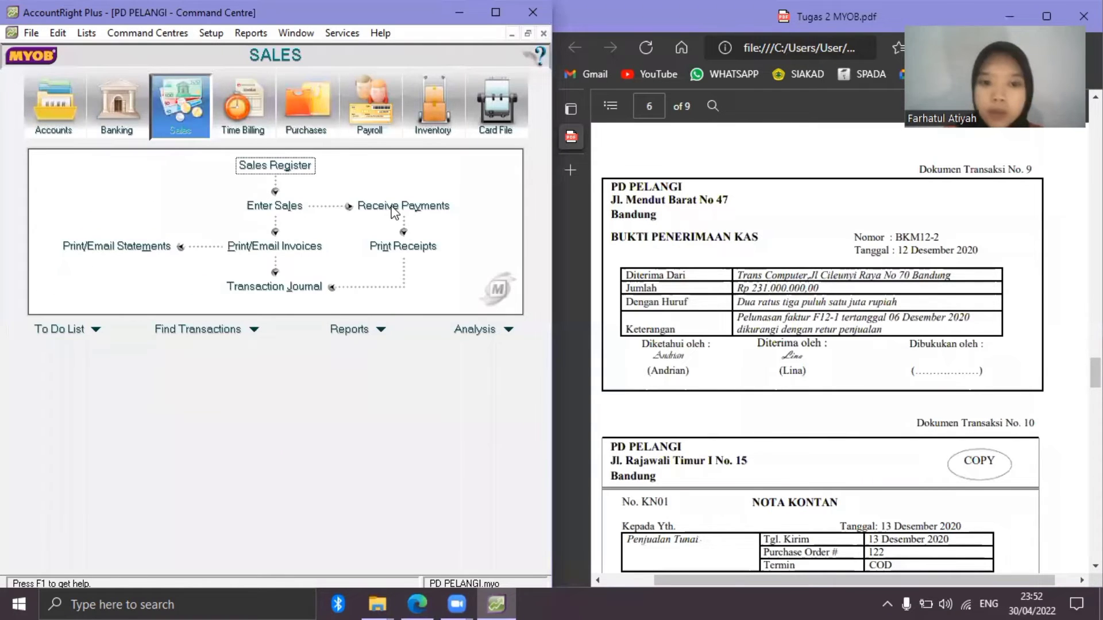
click(393, 207)
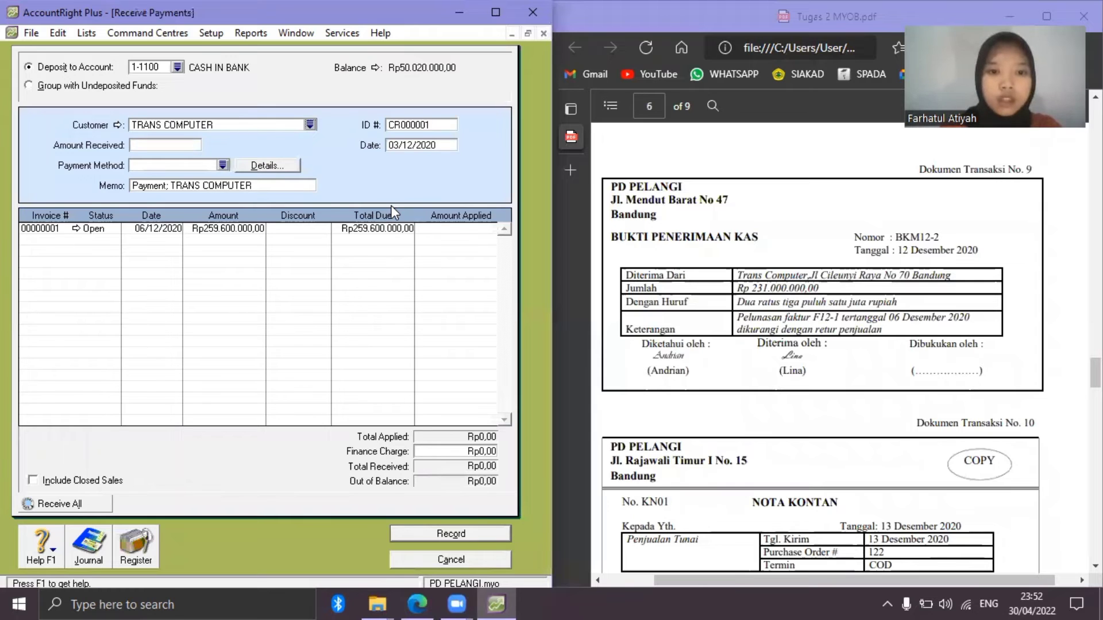
Set the received payment's ID to BKM12-2 and its date to 12/12/2020.
double_click(429, 123)
text(BKM12-2)
key(Tab)
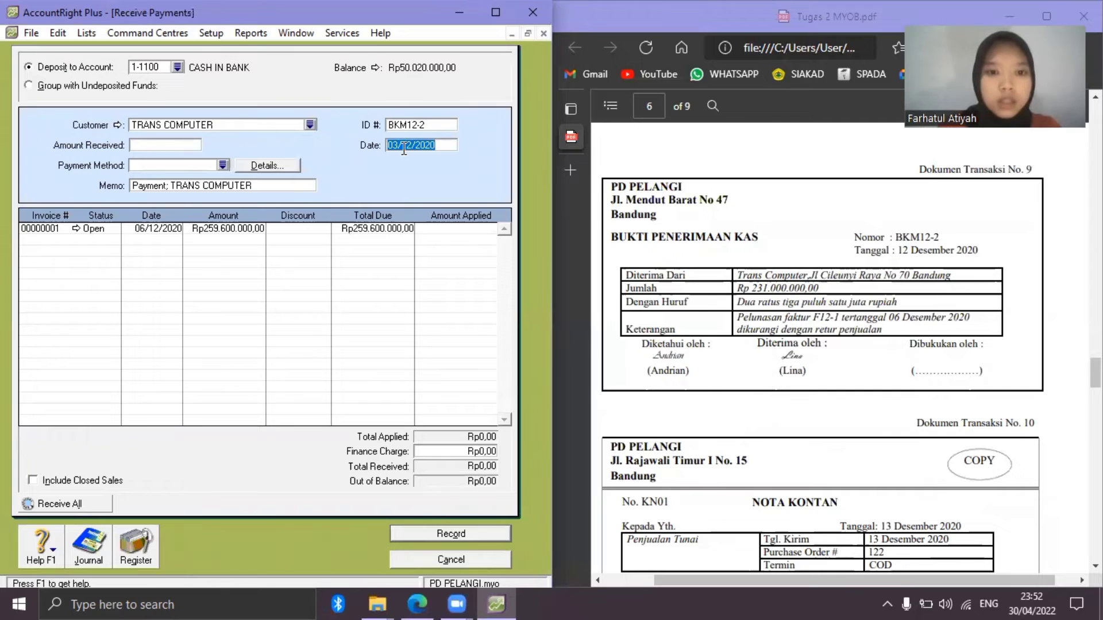
text(12/12/2020)
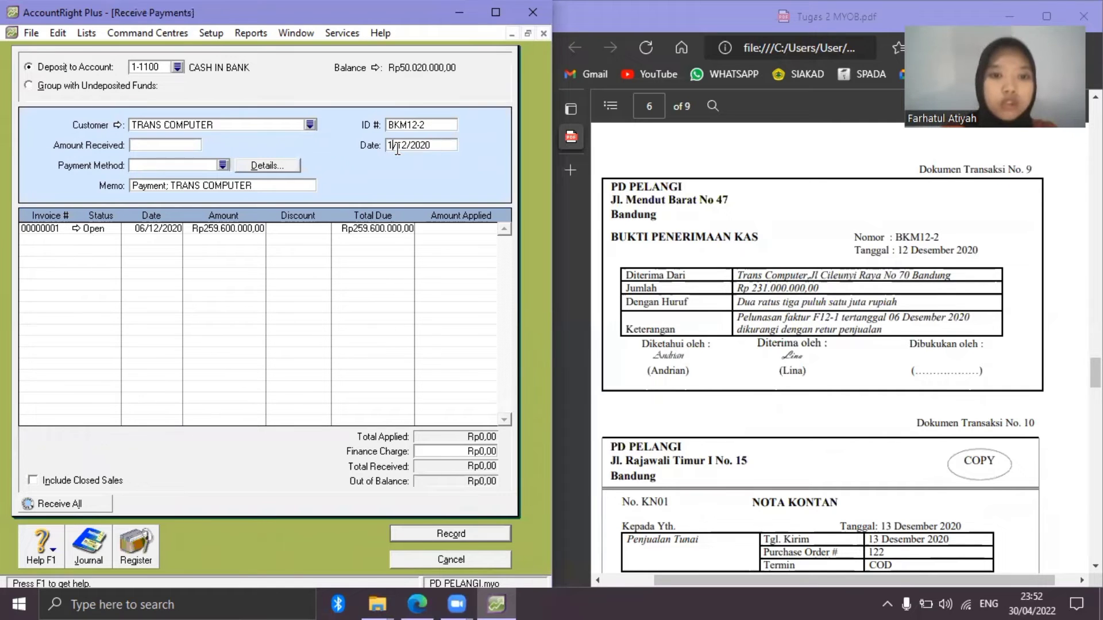
Enter an amount received of Rp23.100.000 from TRANS COMPUTER with Cheque as the payment method.
click(160, 149)
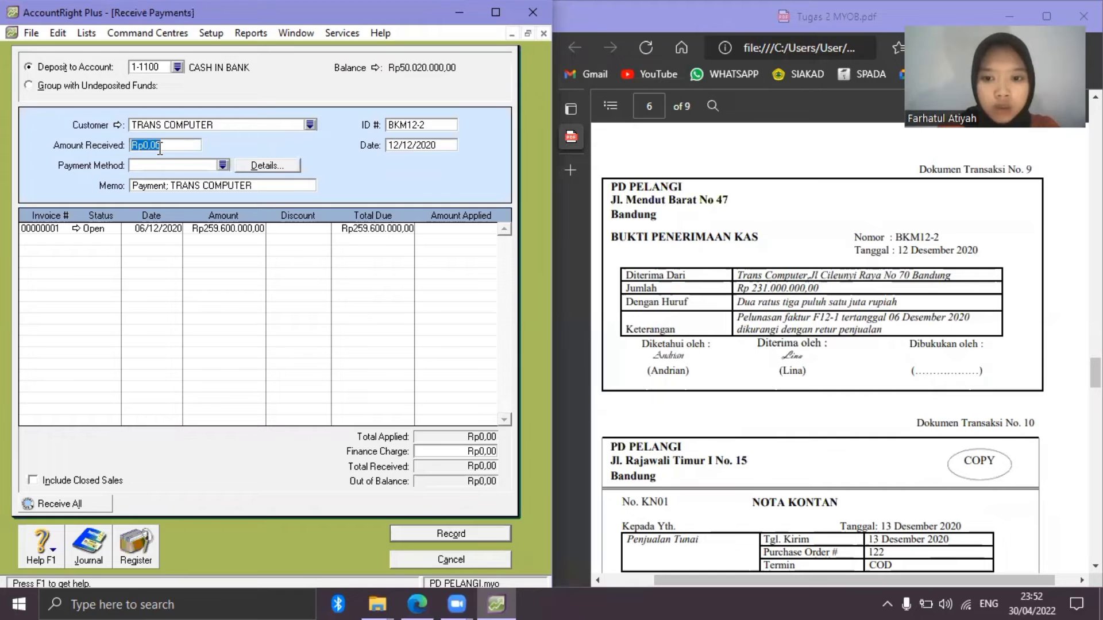
text(23100000)
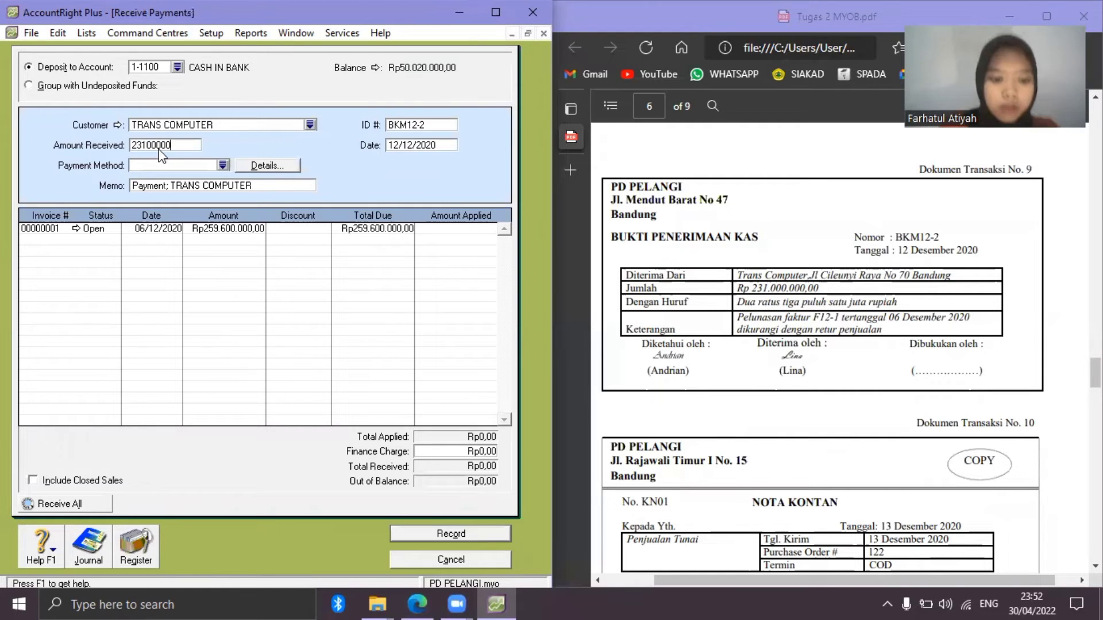
key(Tab)
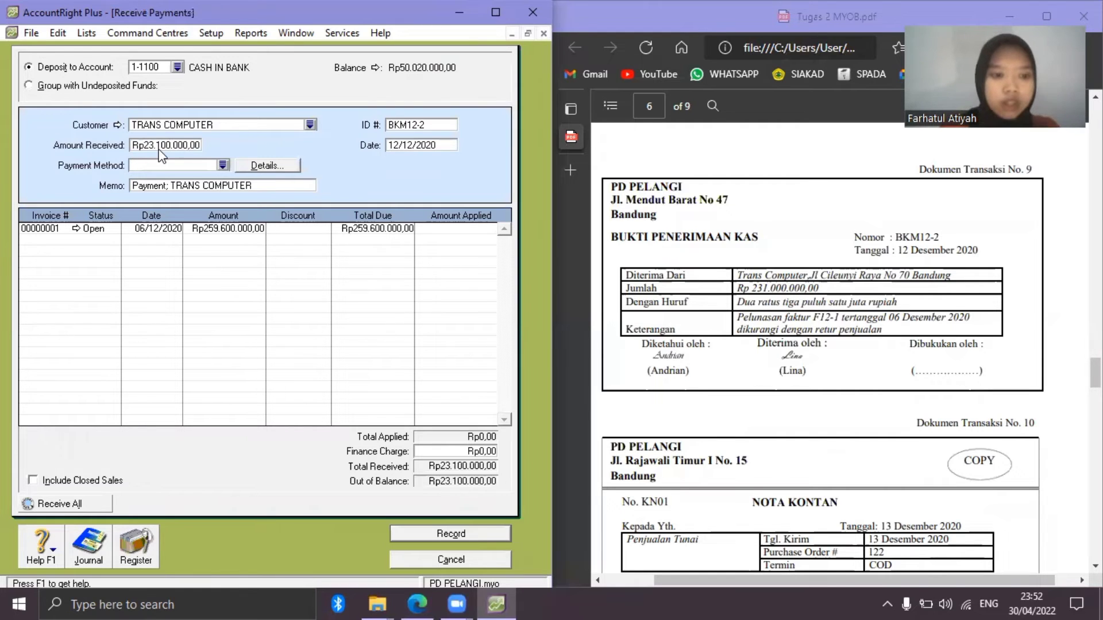
click(168, 160)
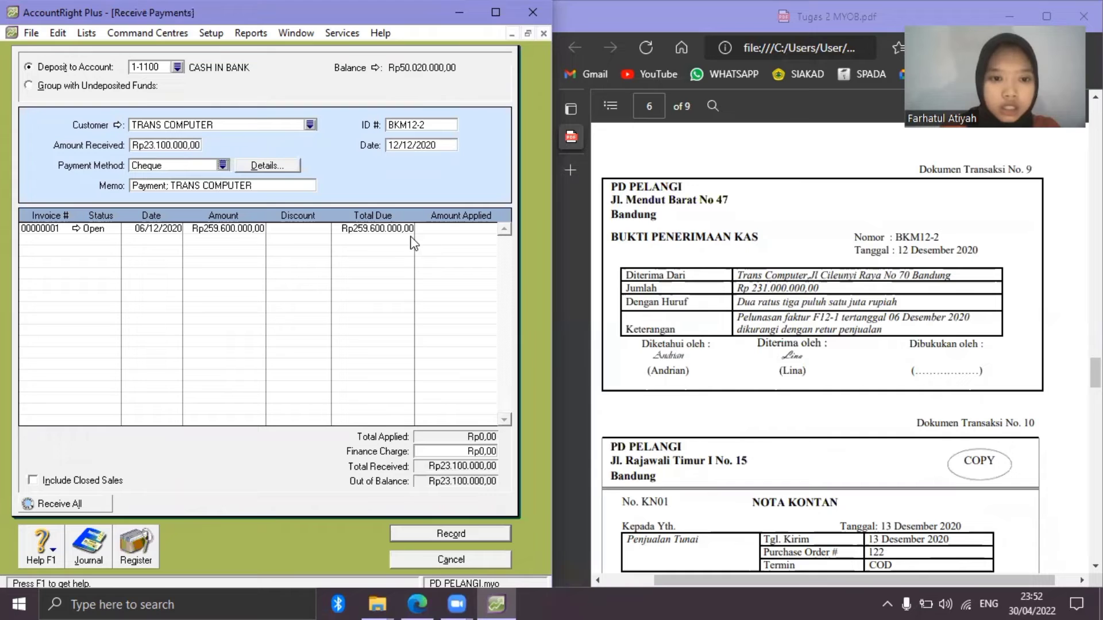
Apply the full amount received to invoice 00000001 and record the customer payment.
key(Tab)
key(Tab)
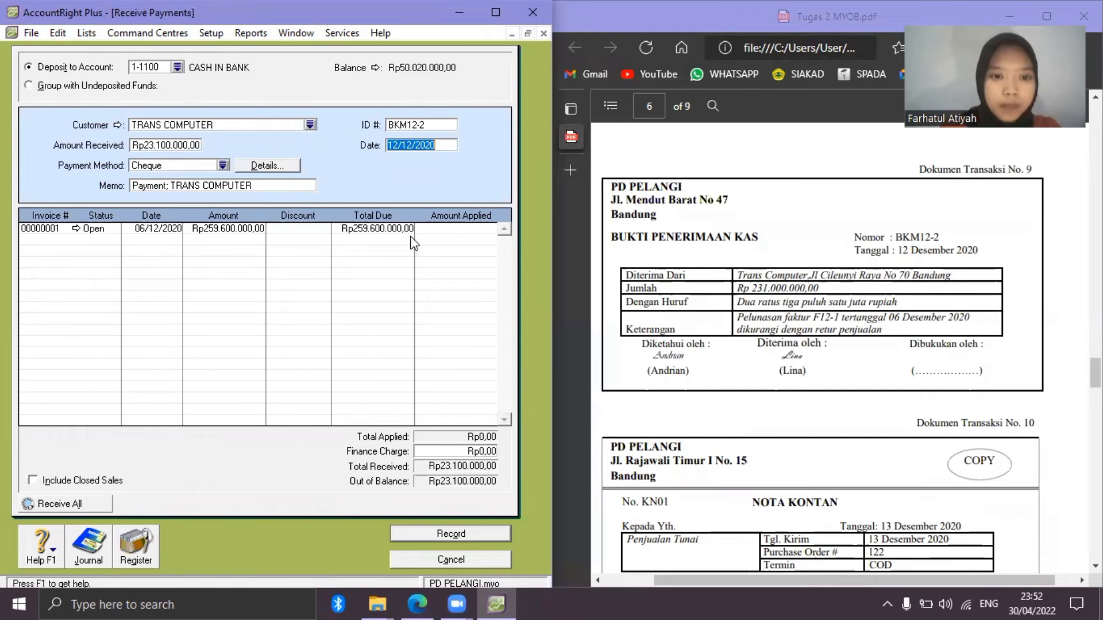
key(Tab)
key(Tab)
key(Tab)
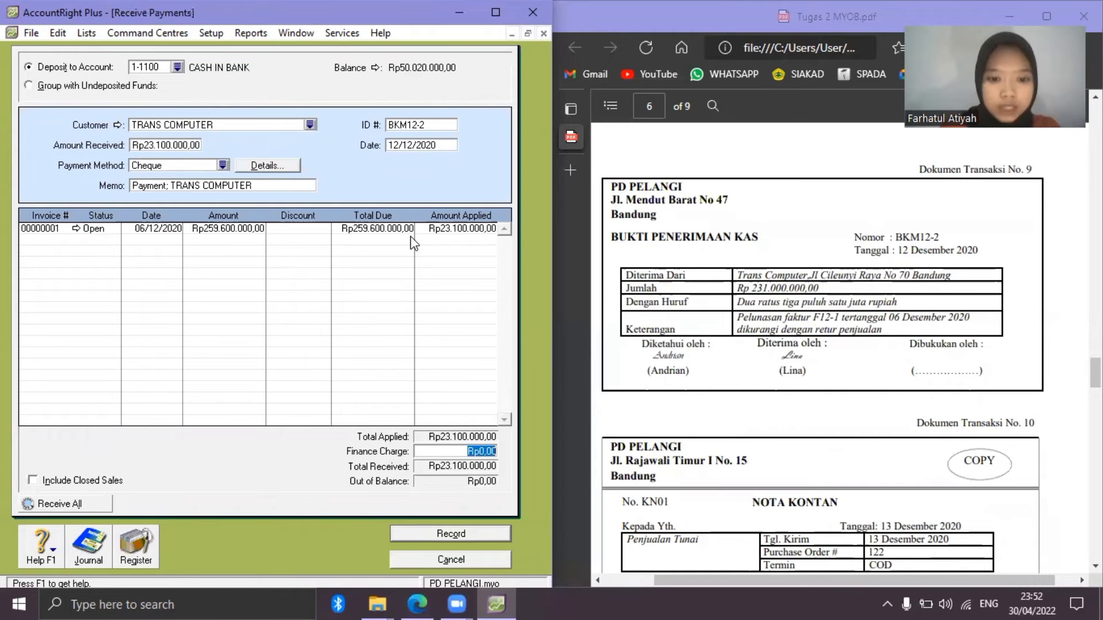
click(446, 536)
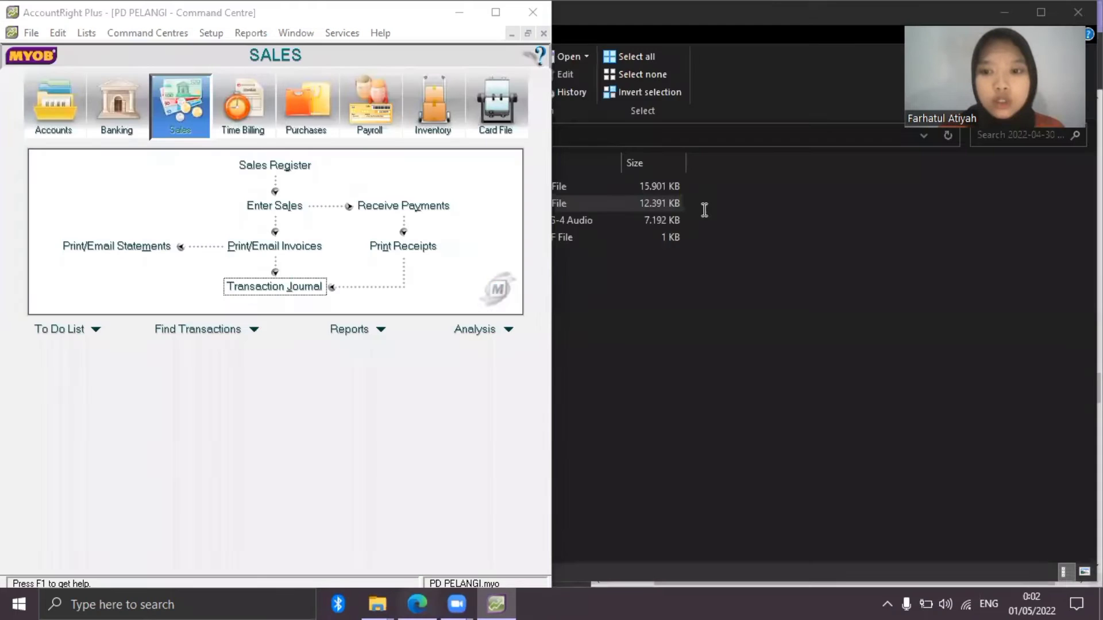
Bring up transaction document 10 and start a new sales invoice for the customer PENJUALAN TUNAI.
key(alt+Tab)
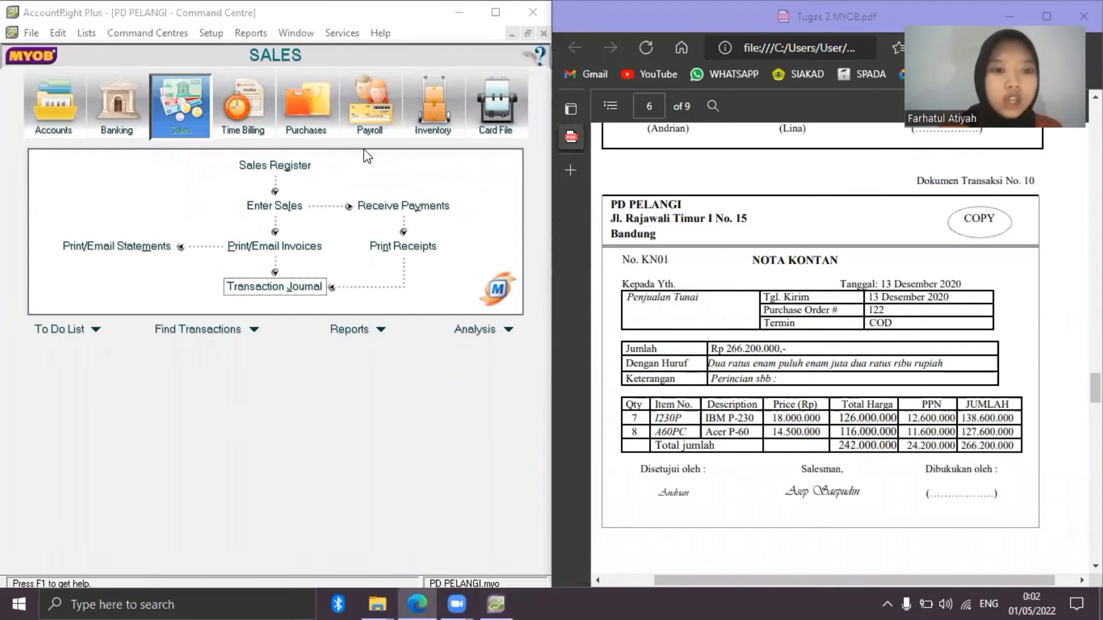
click(289, 215)
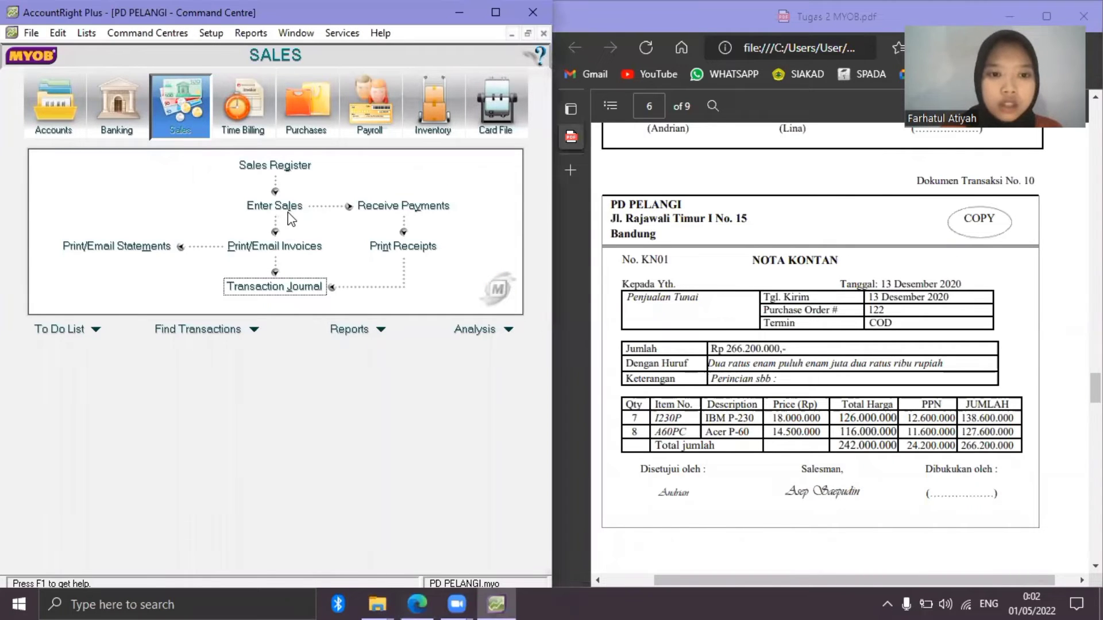
click(291, 214)
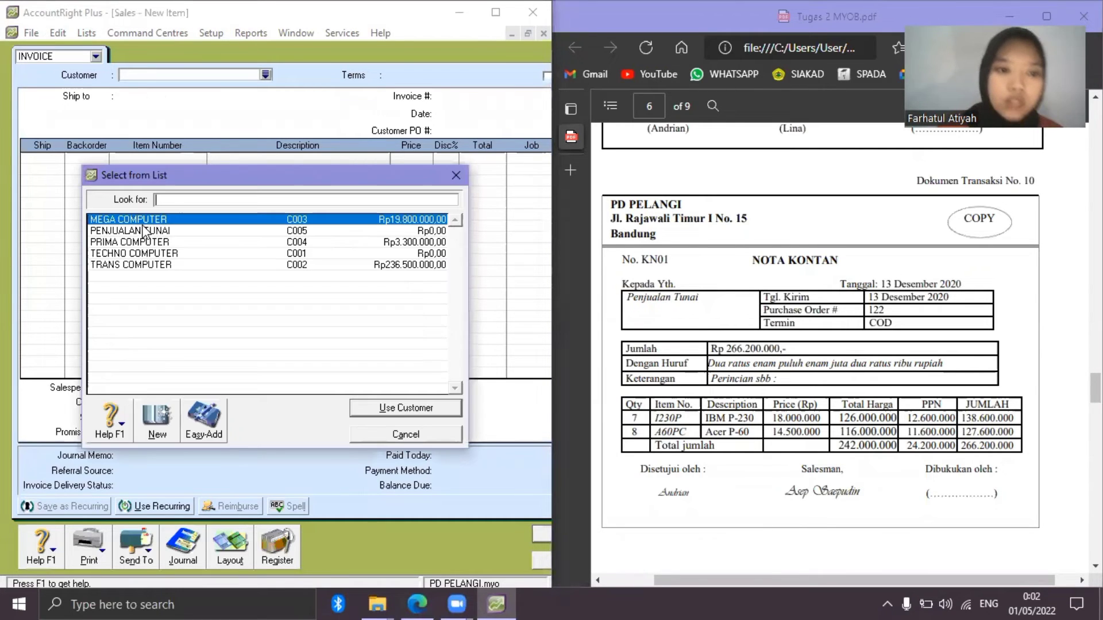
click(151, 231)
click(412, 409)
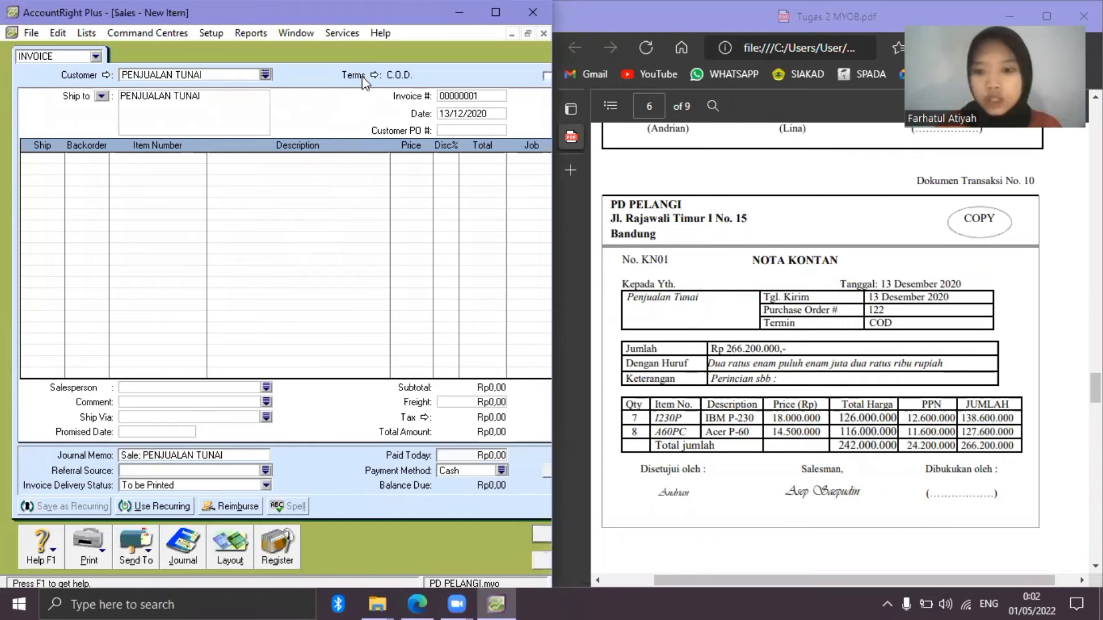
Set the invoice number of the PENJUALAN TUNAI sale to KN01.
click(482, 93)
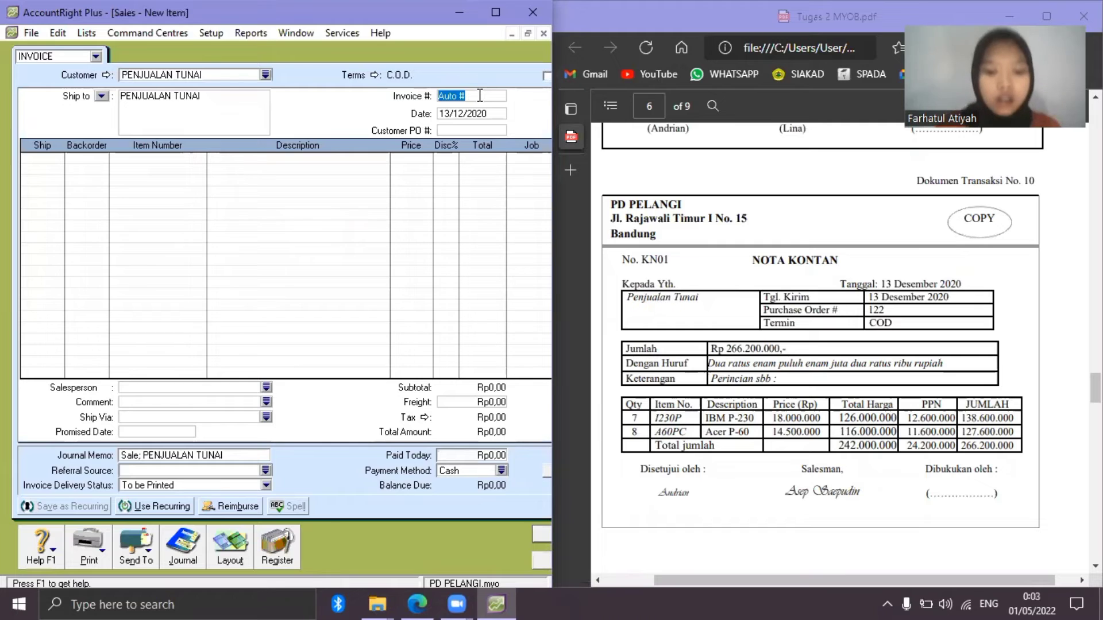
text(KN01)
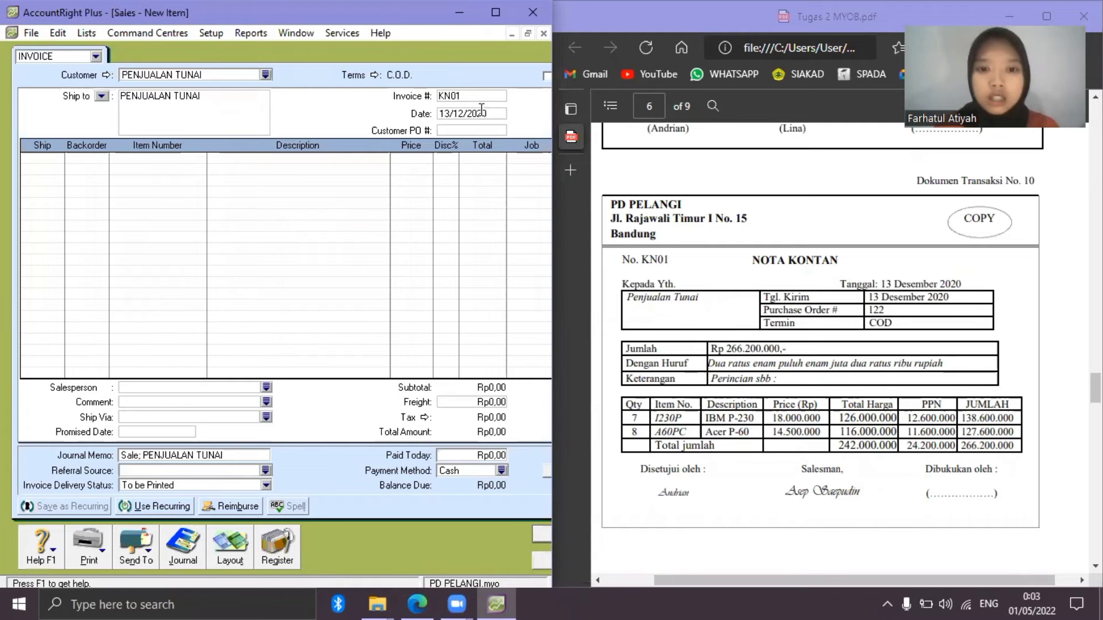
key(Tab)
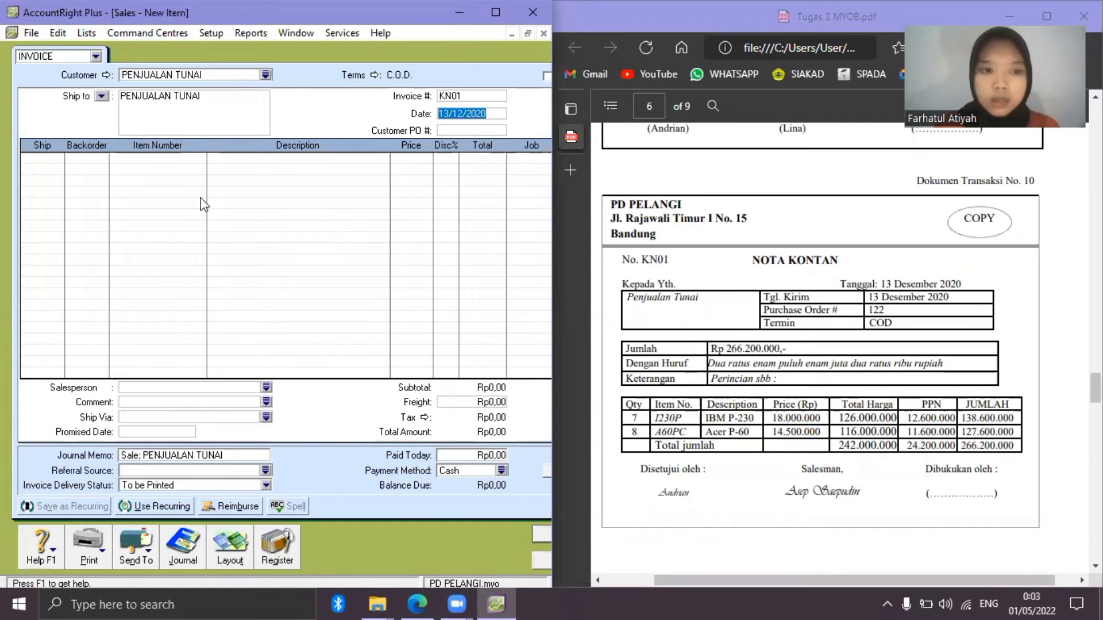
Add a first invoice line for 7 units of item 1230P (IBM P-230) at a price of Rp18.000.000 each.
click(52, 159)
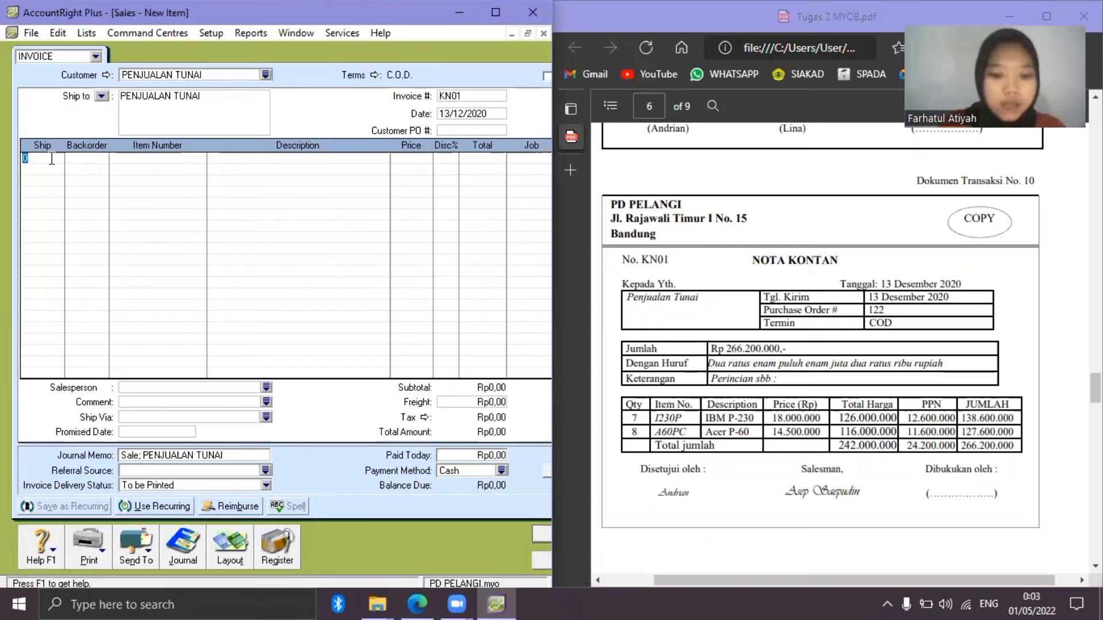
text(7)
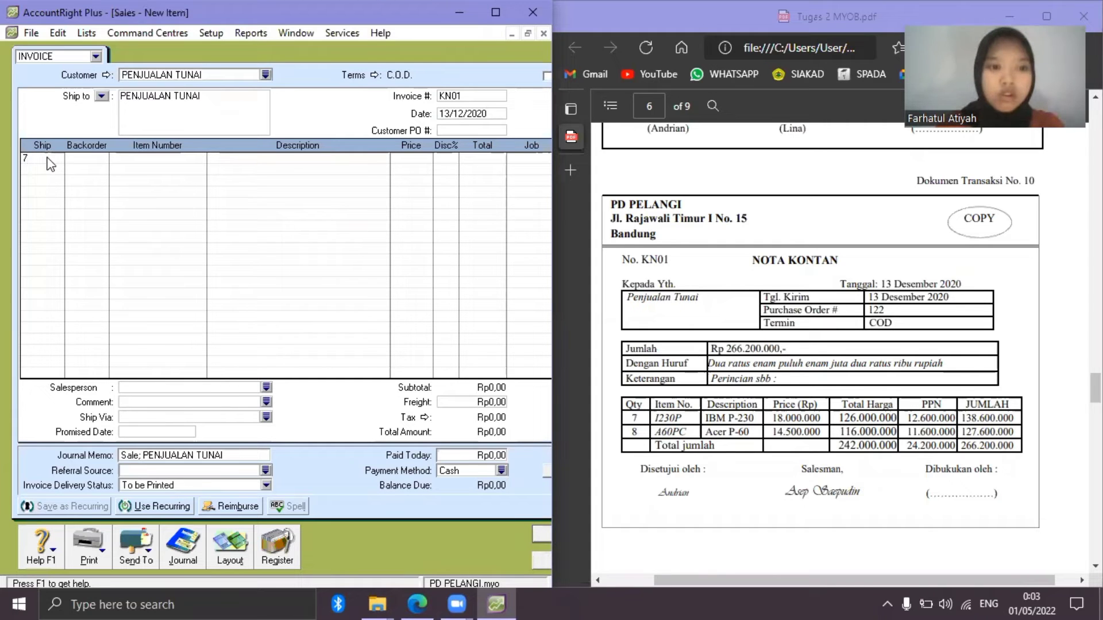
key(Tab)
text(I)
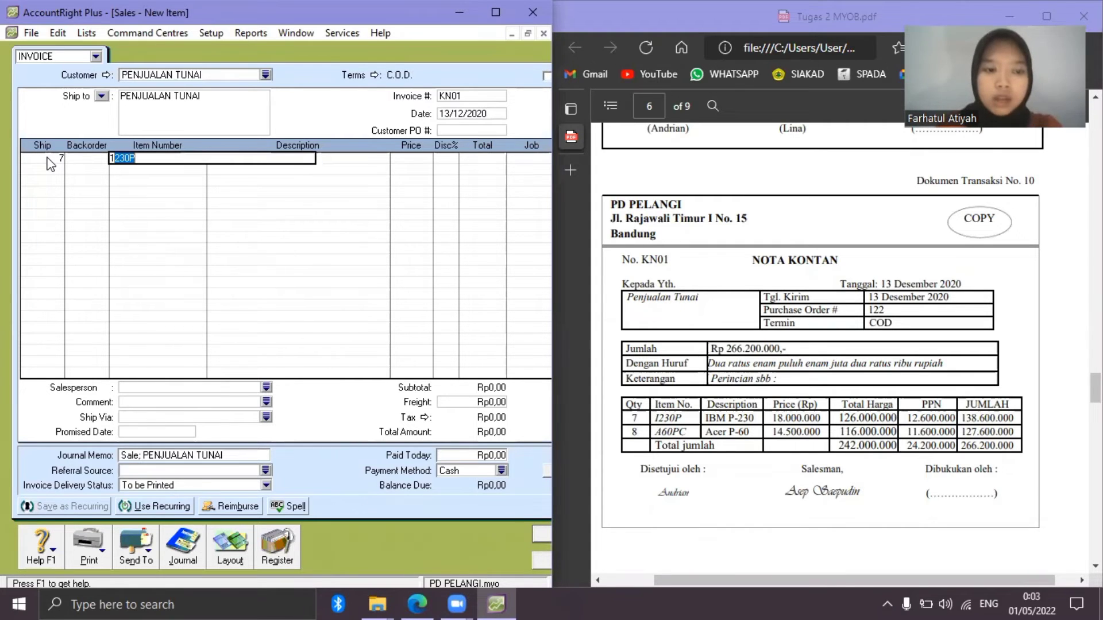
text(2)
key(Tab)
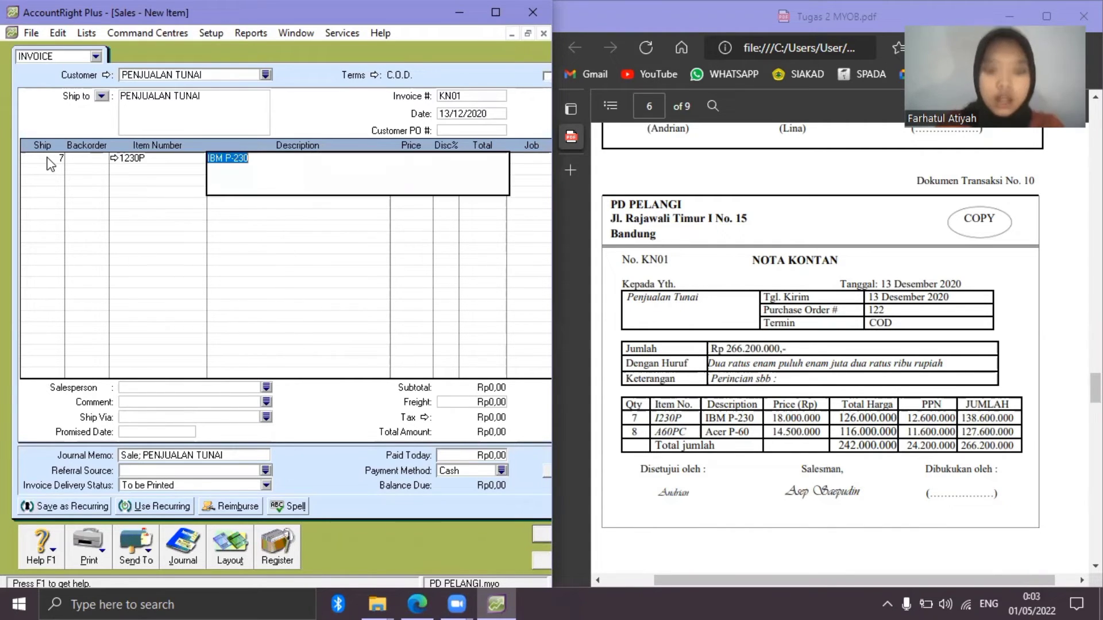
key(Tab)
text(18000000)
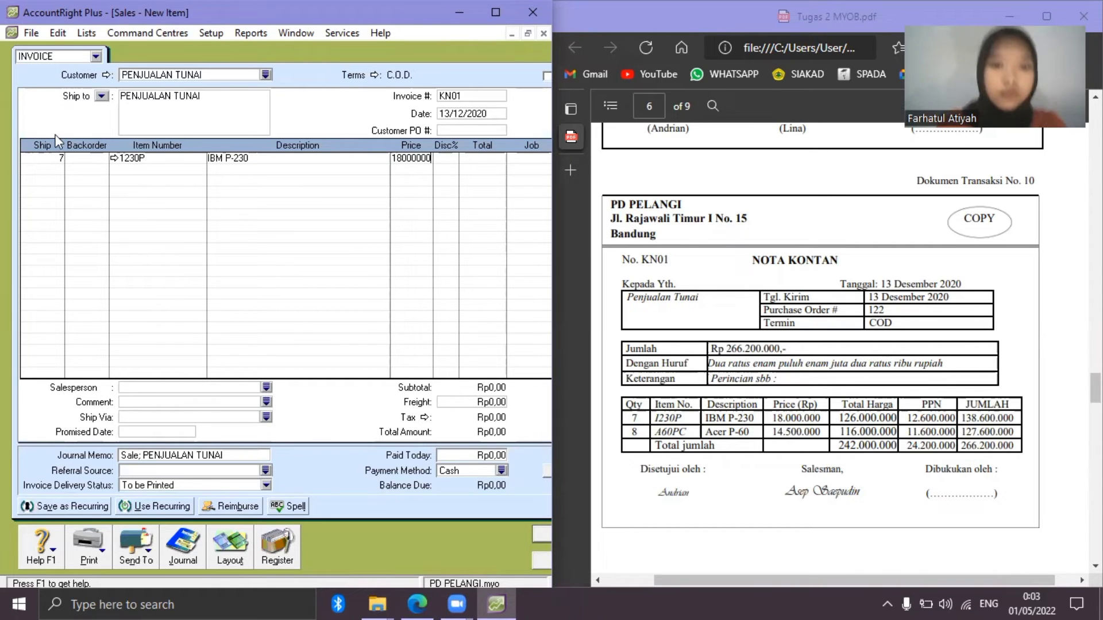
key(Tab)
Add a second invoice line for 8 units of item A60PC (ACER P-60) at Rp14.500.000 each and record the sale.
click(45, 167)
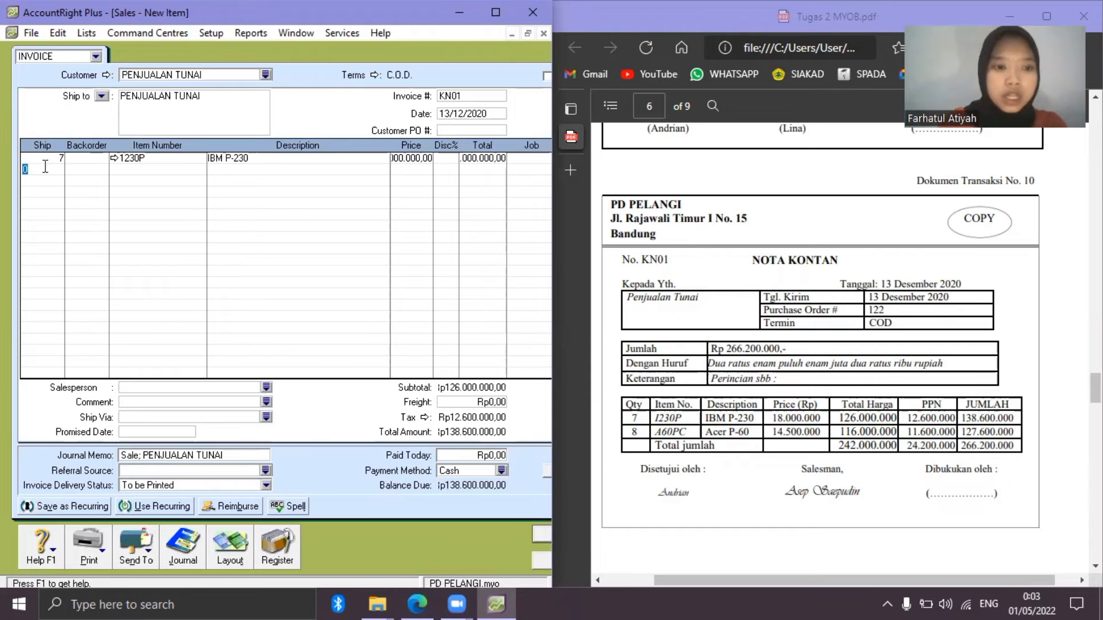
text(8)
key(Tab)
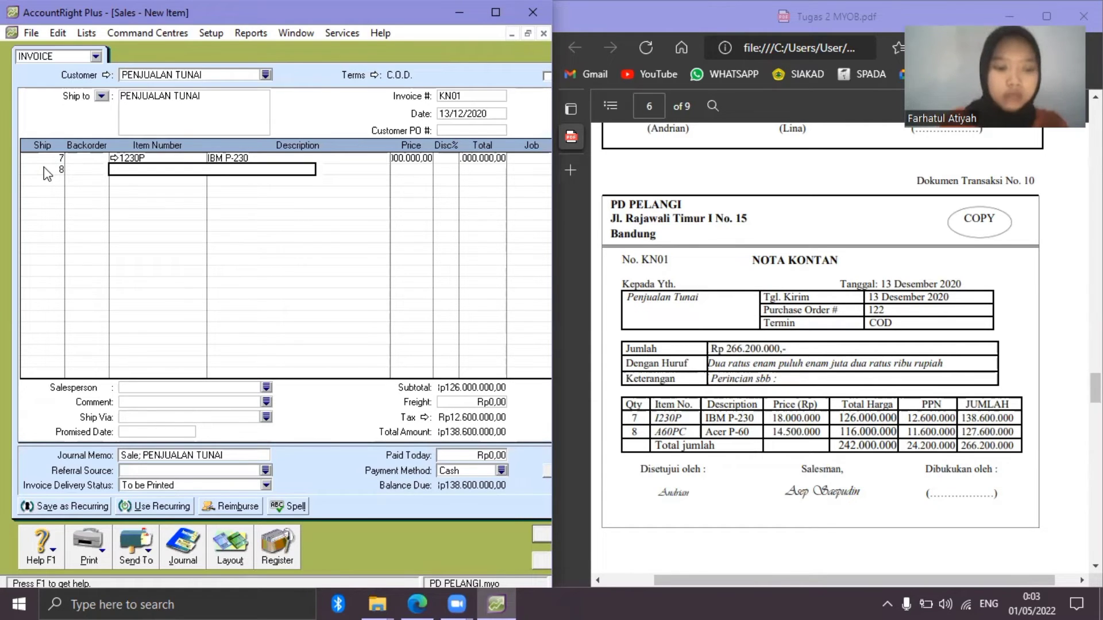
text(A5)
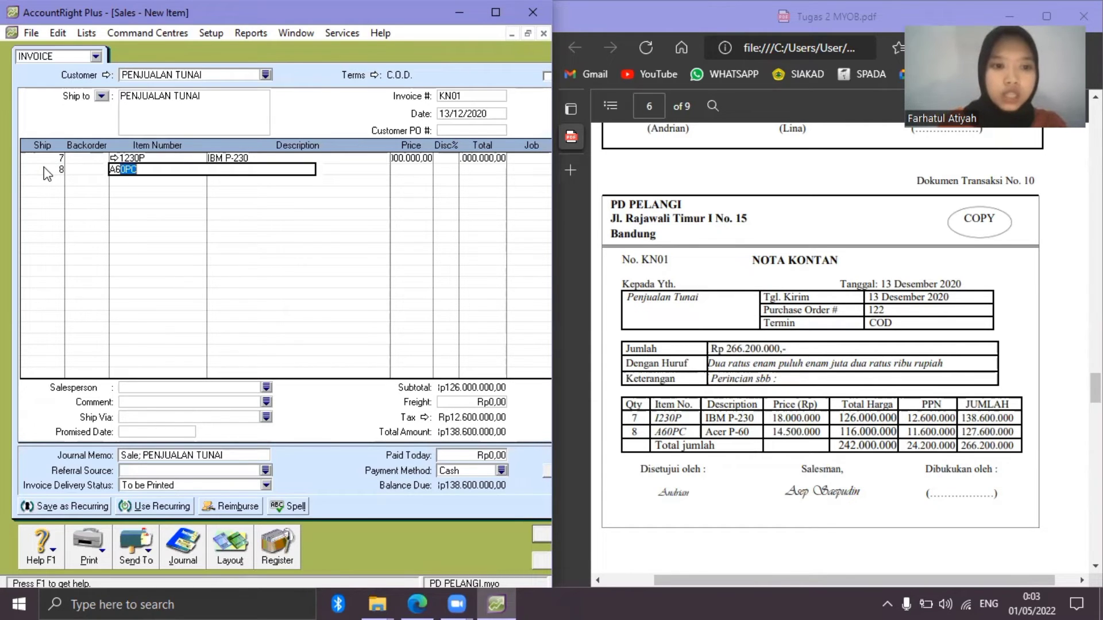
key(Tab)
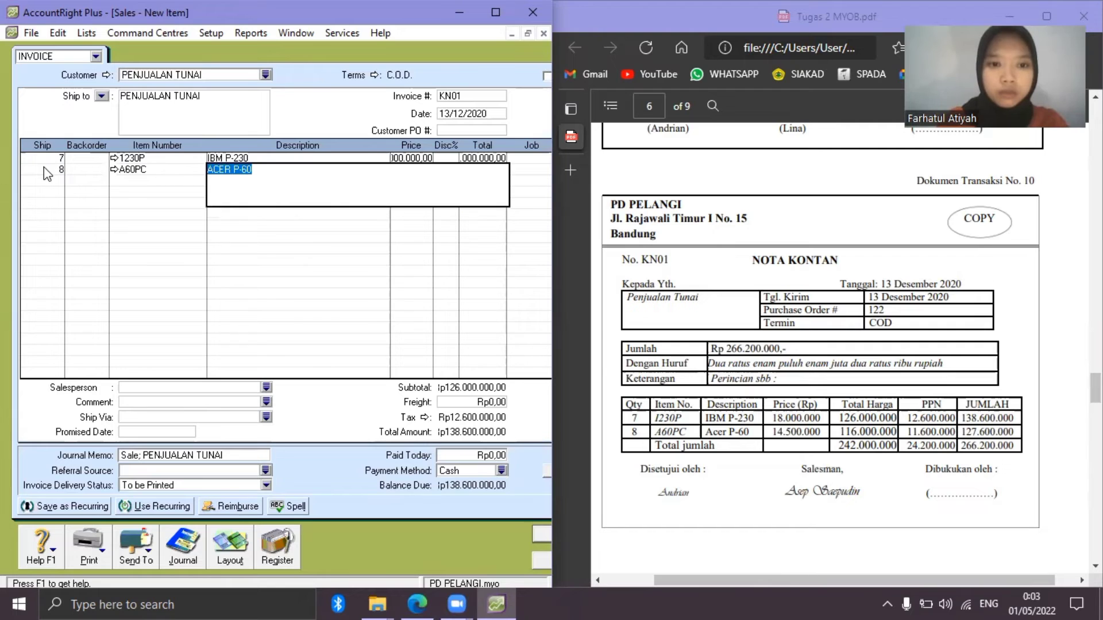
key(Tab)
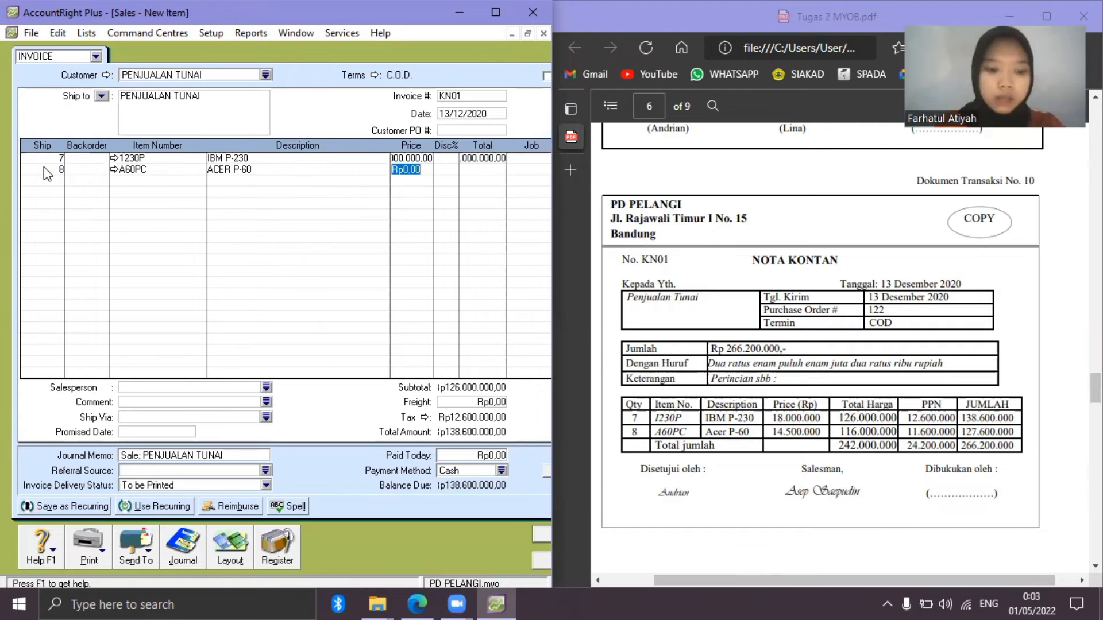
text(145)
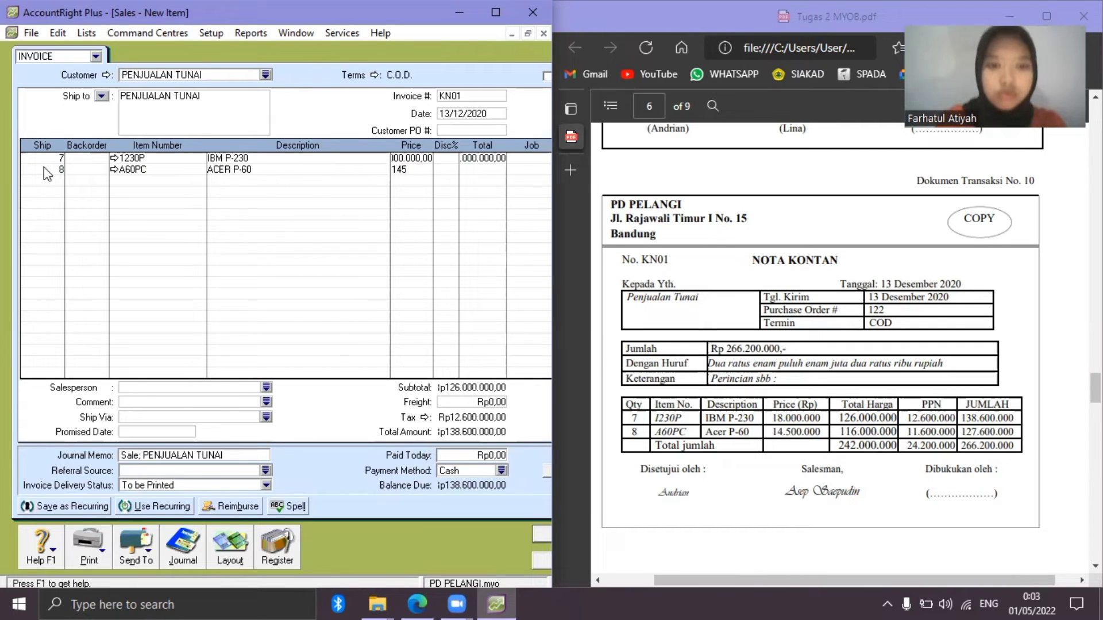
text(00000)
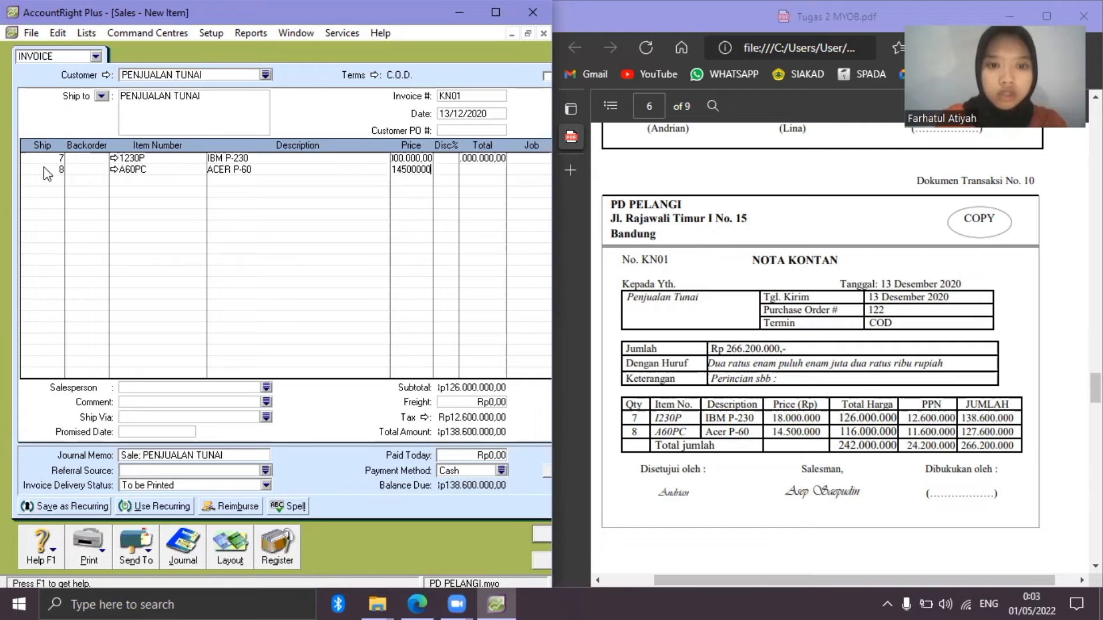
key(Tab)
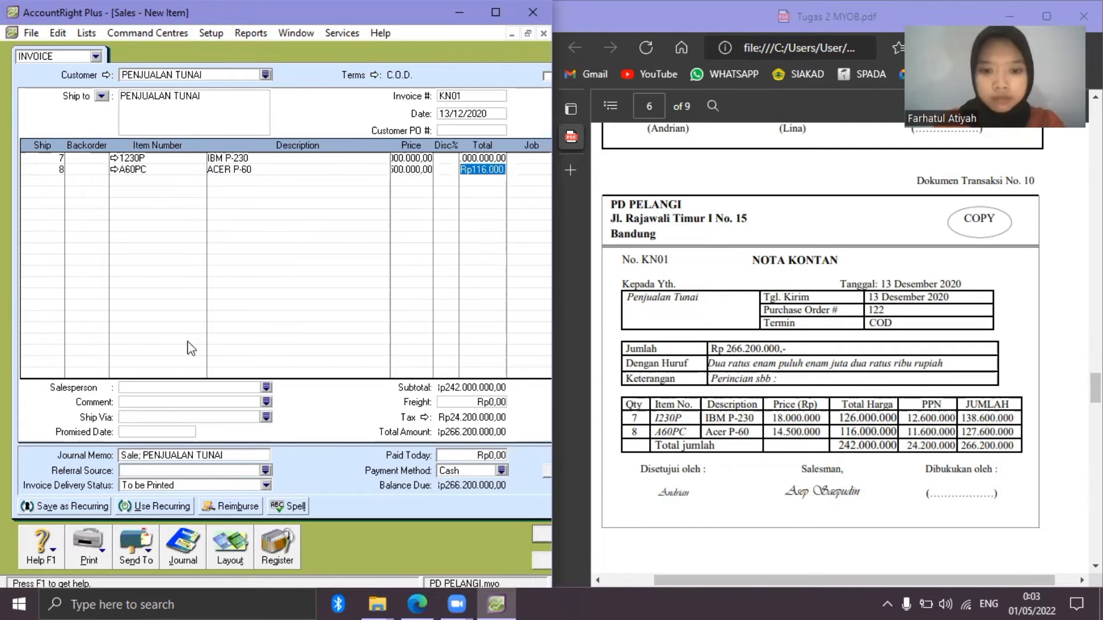
key(Tab)
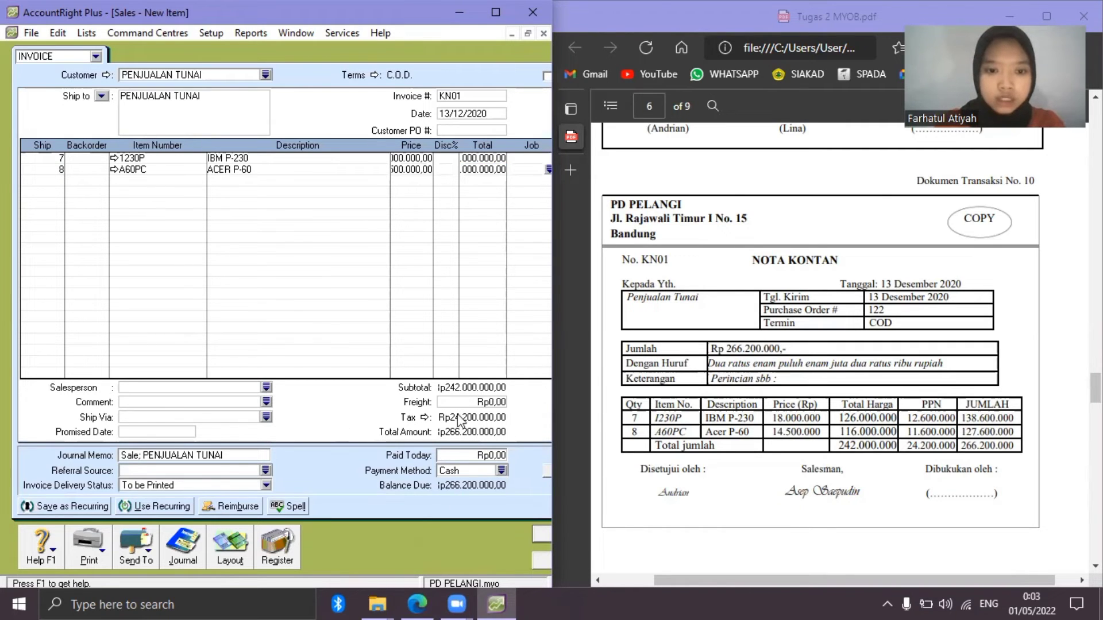
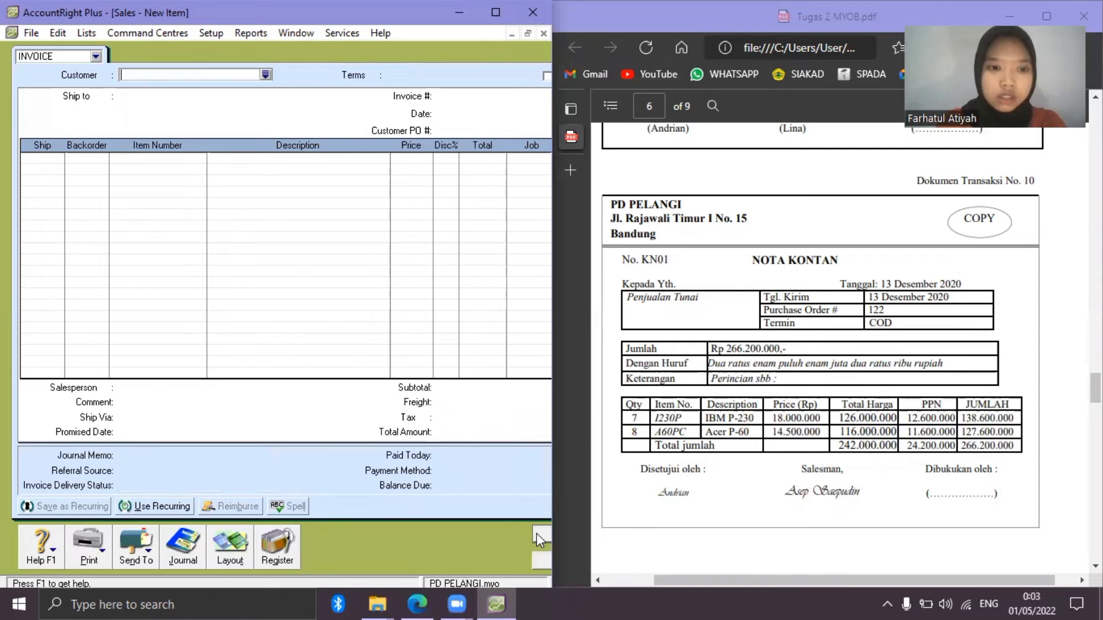
Start a received payment of Rp266.200.000 from PENJUALAN TUNAI with Cash as the payment method.
click(292, 551)
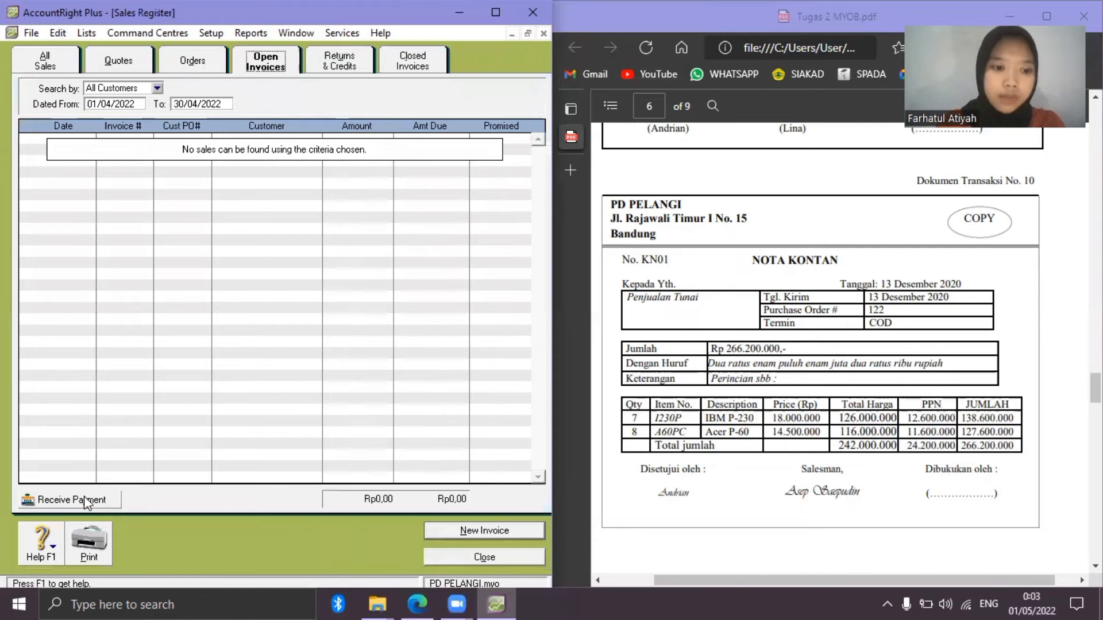
click(87, 501)
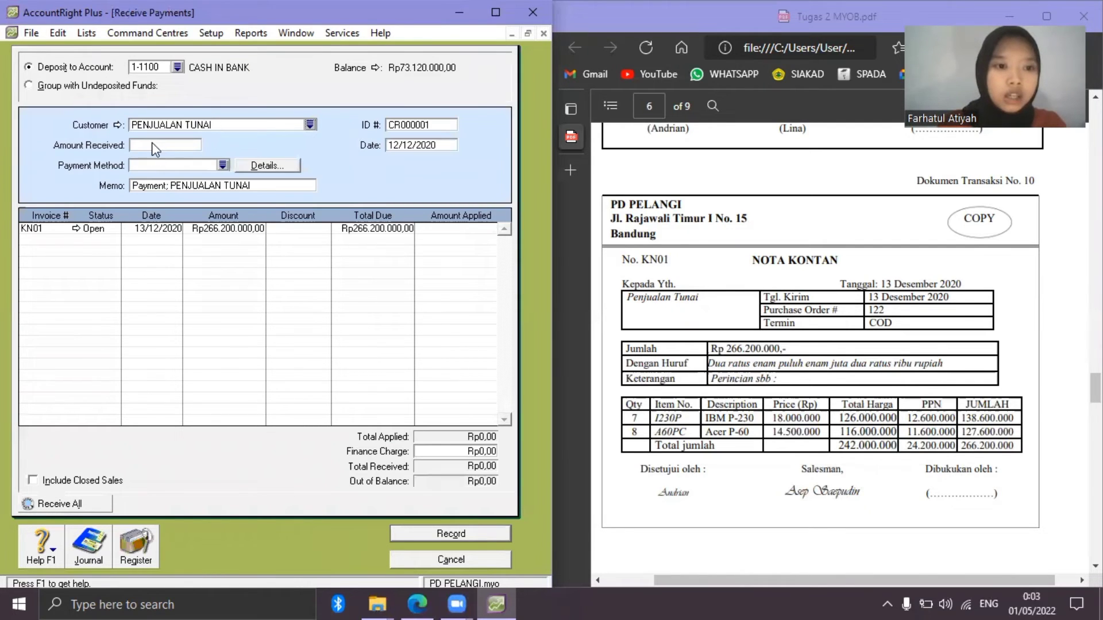
click(155, 146)
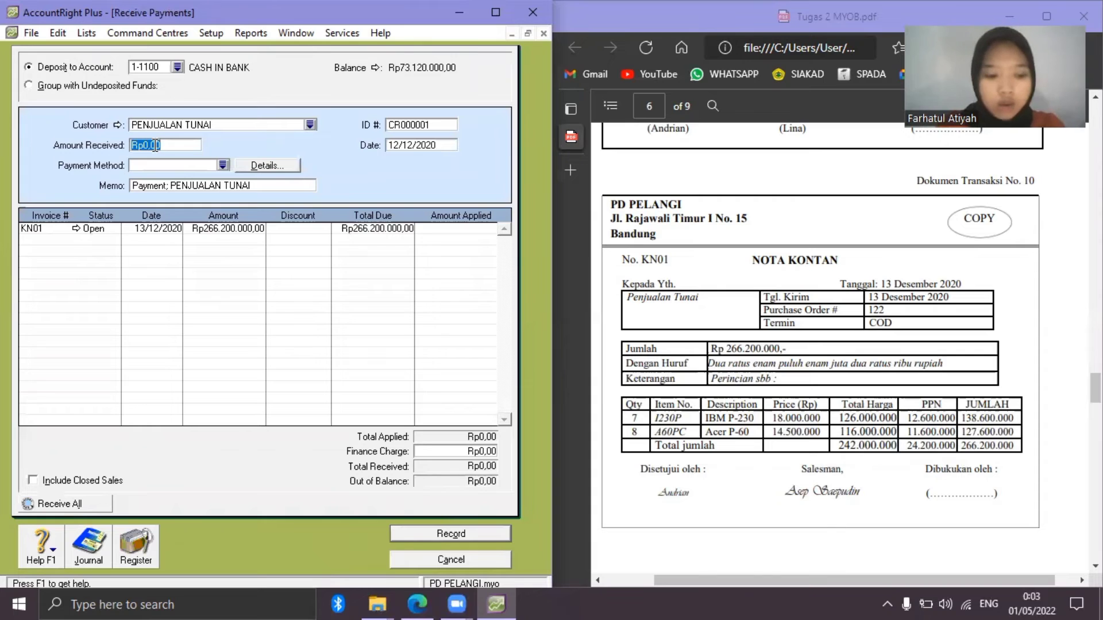
text(26)
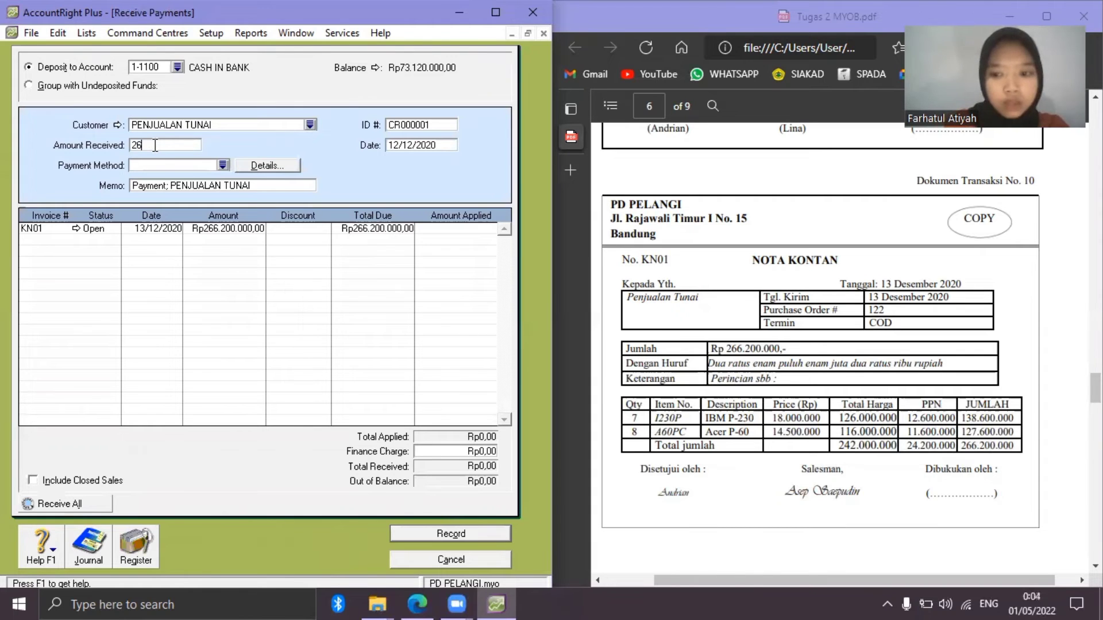
text(6.200.000)
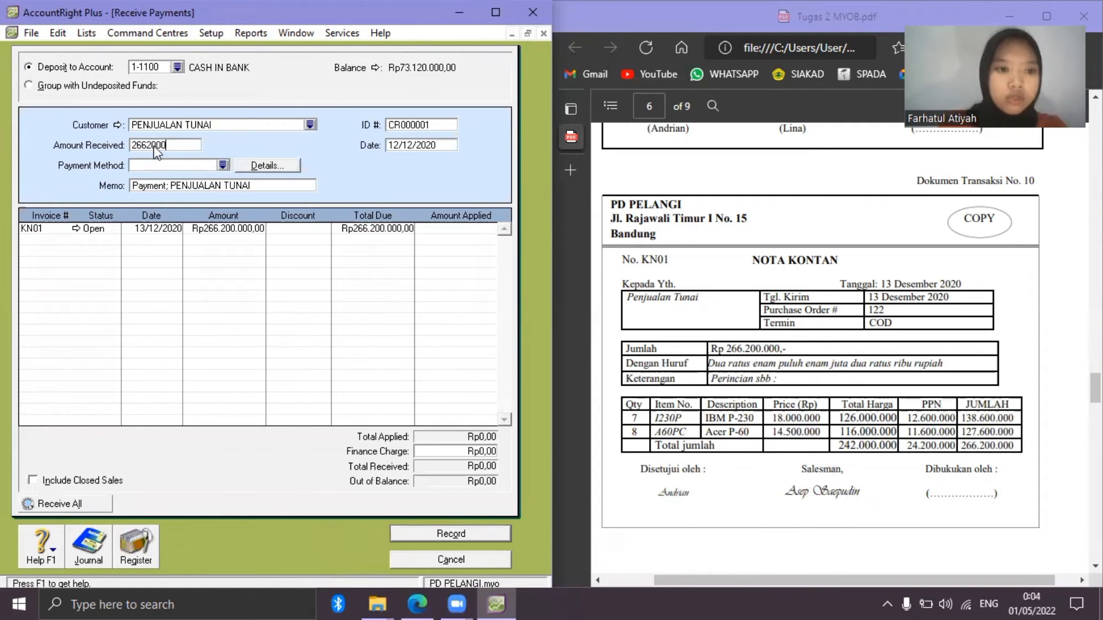
key(Tab)
text(C)
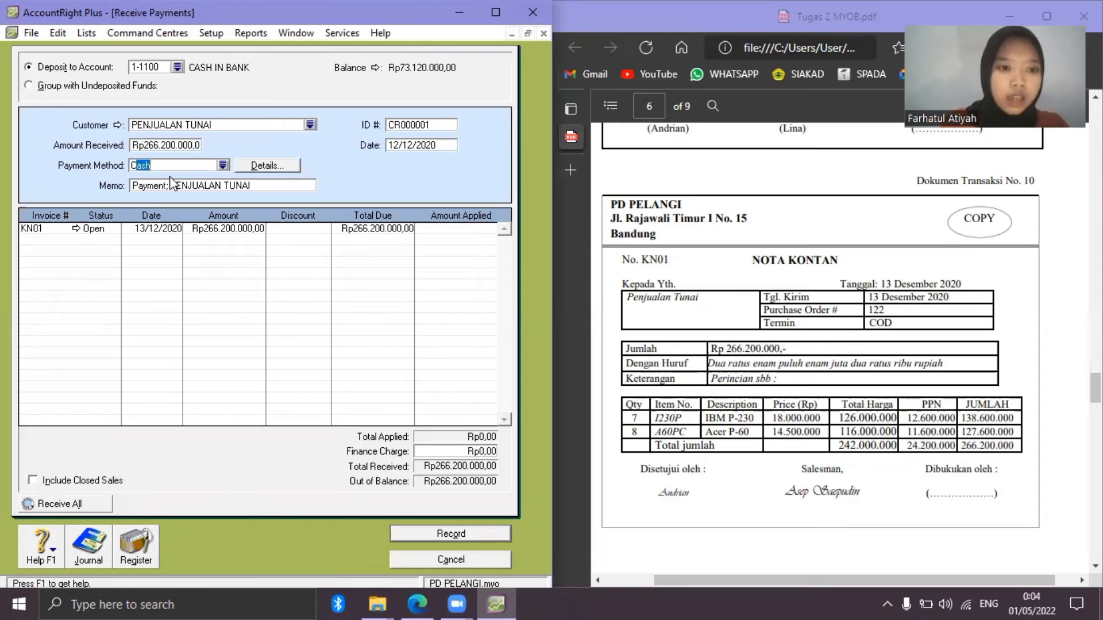
key(Tab)
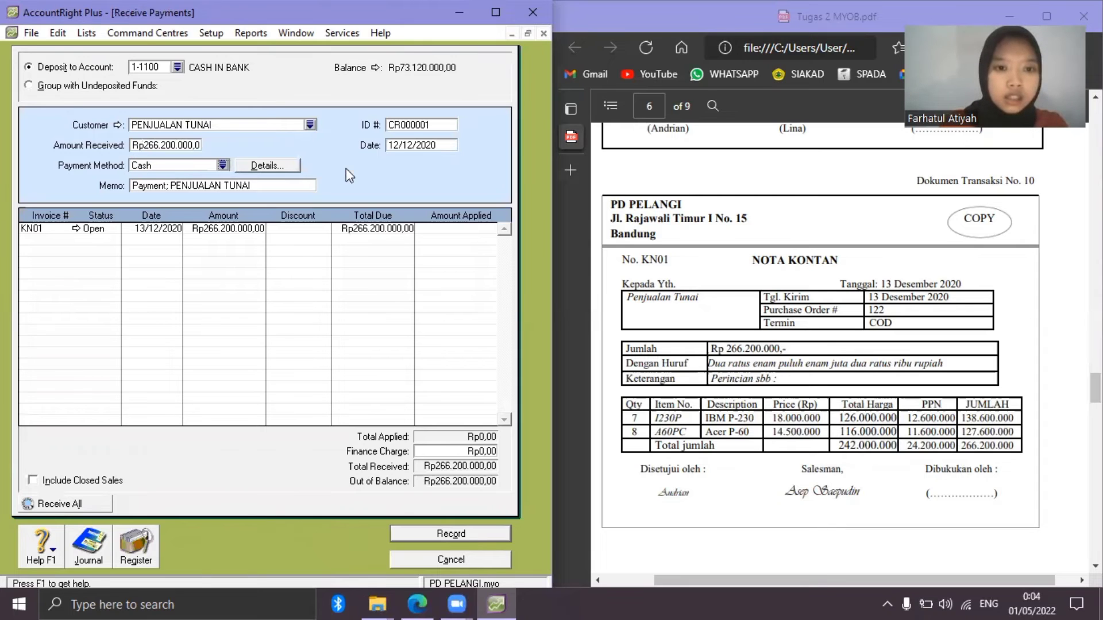
Set the received payment's ID to KN01 and its date to 13/12/2020.
click(412, 127)
text(KN01)
key(Tab)
click(396, 147)
double_click(396, 147)
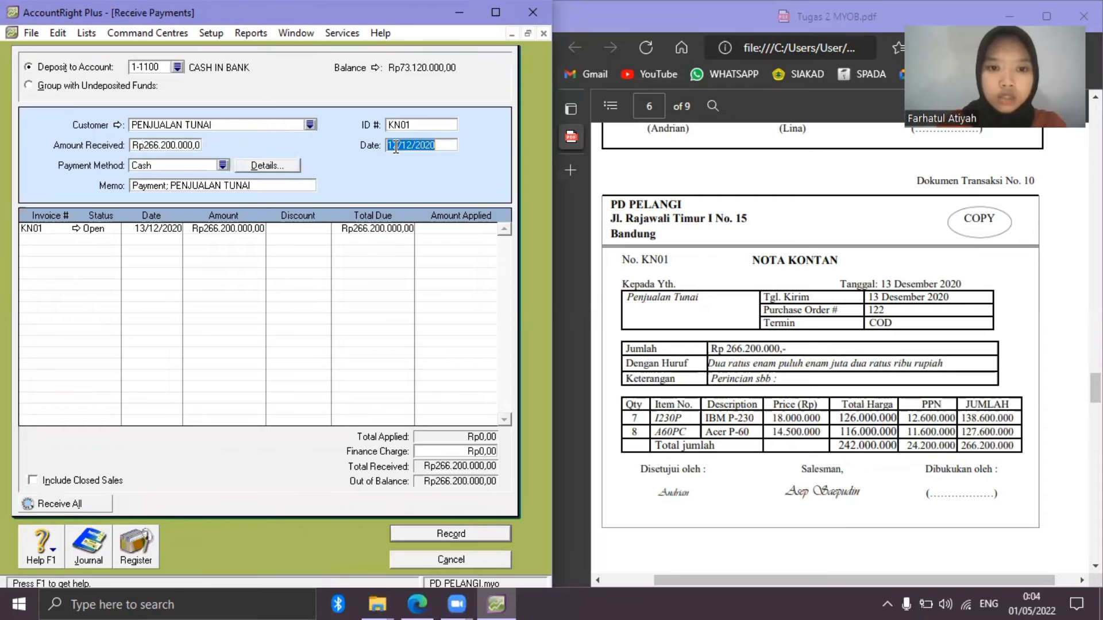
click(399, 145)
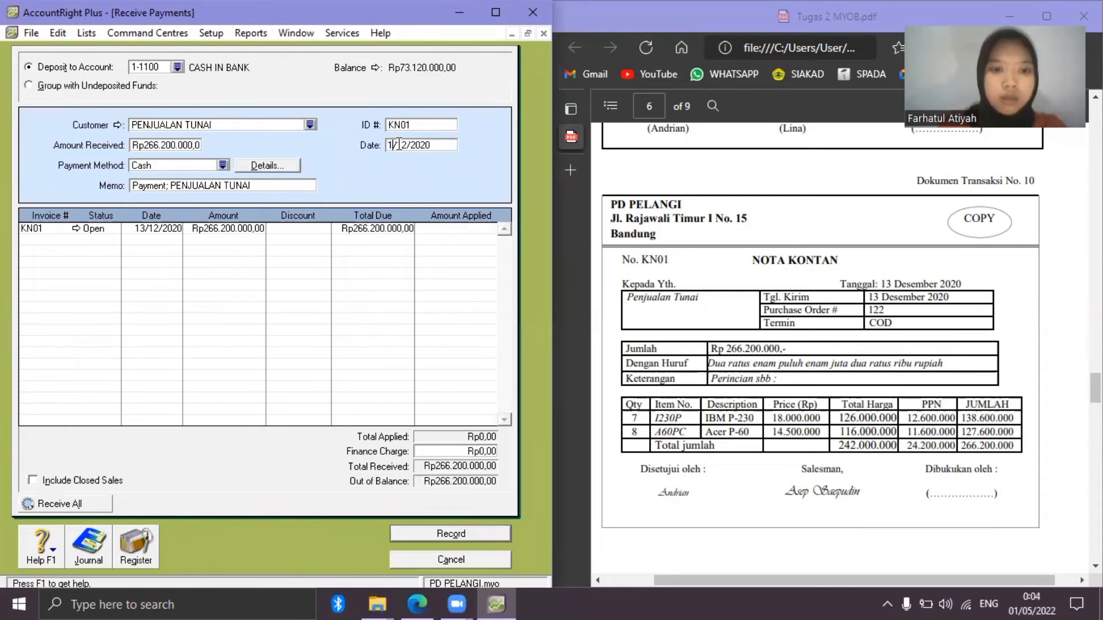
key(BackSpace)
text(3)
key(Tab)
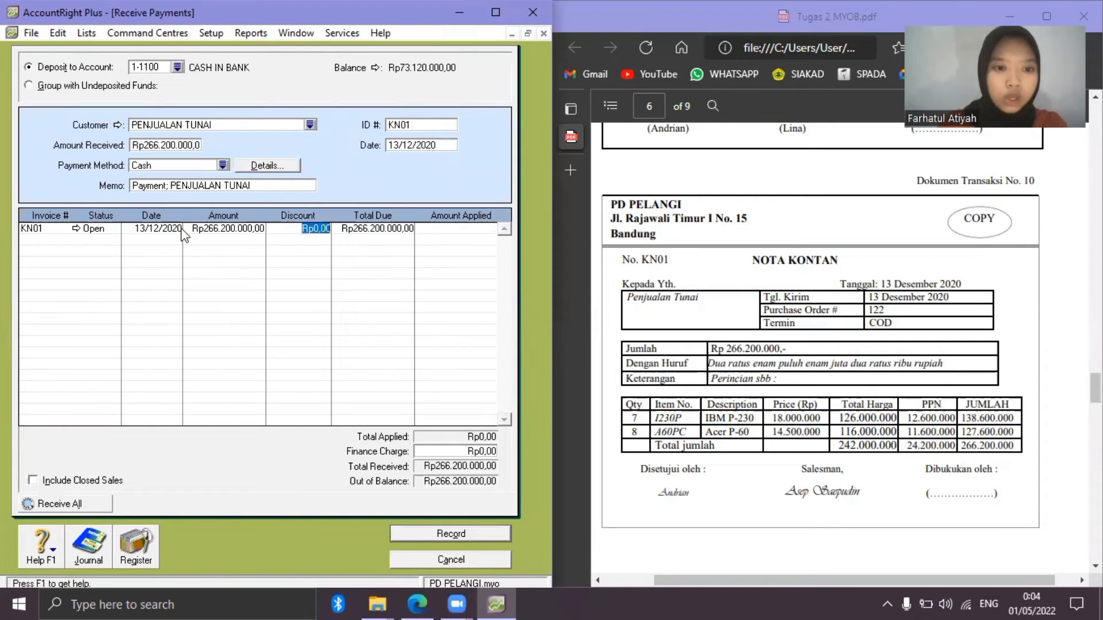
Apply the full amount received to invoice KN01, record the customer payment and return to the blank sales invoice.
key(Tab)
key(Tab)
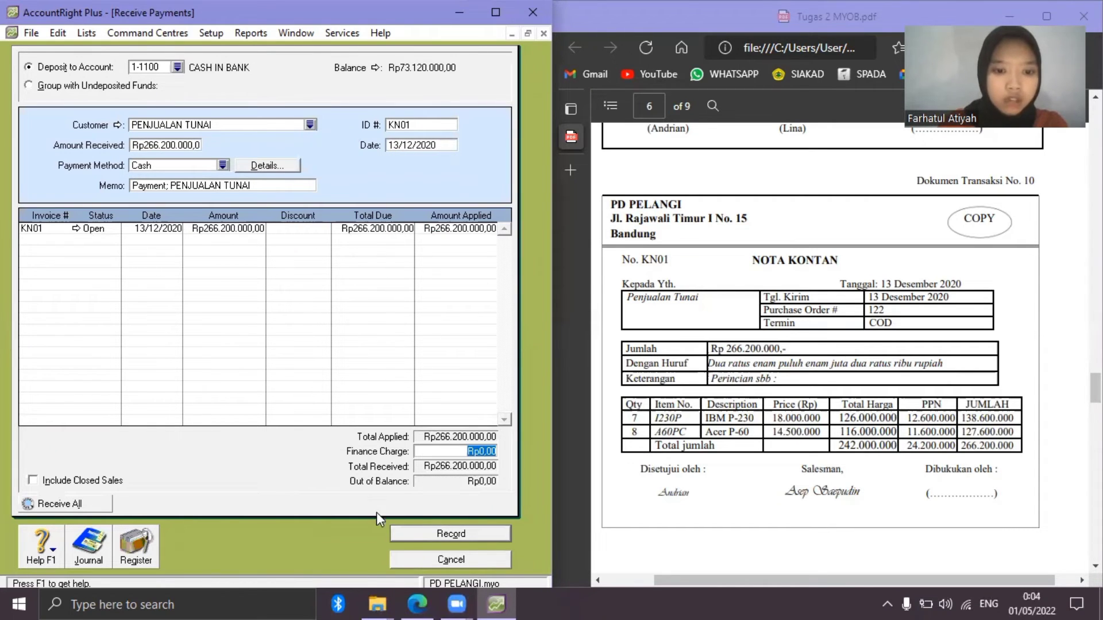
click(451, 536)
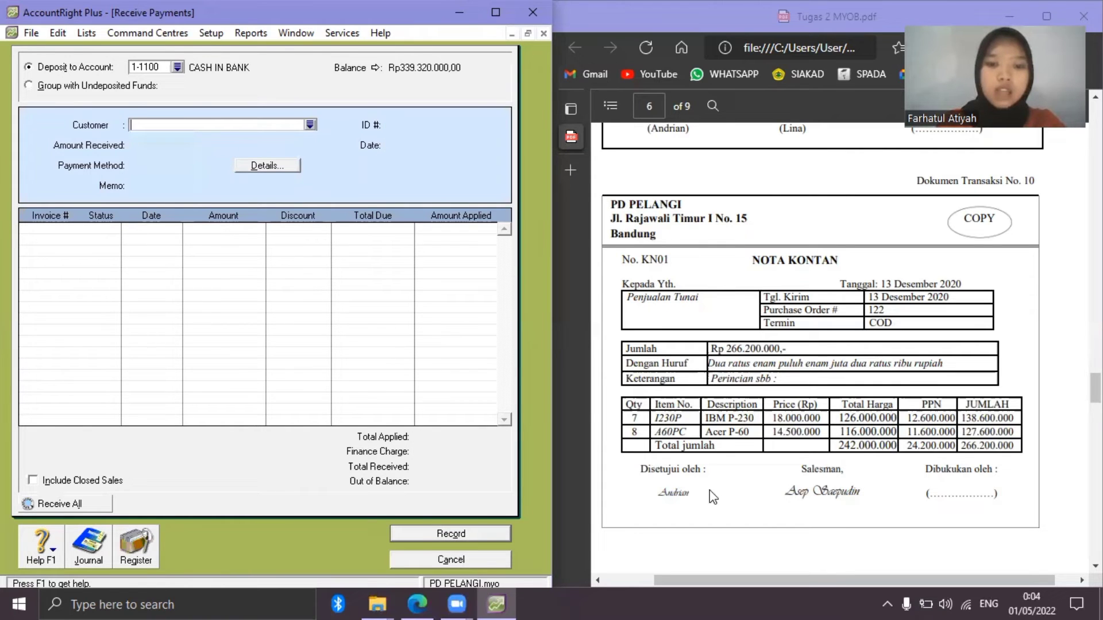
click(488, 559)
click(488, 559)
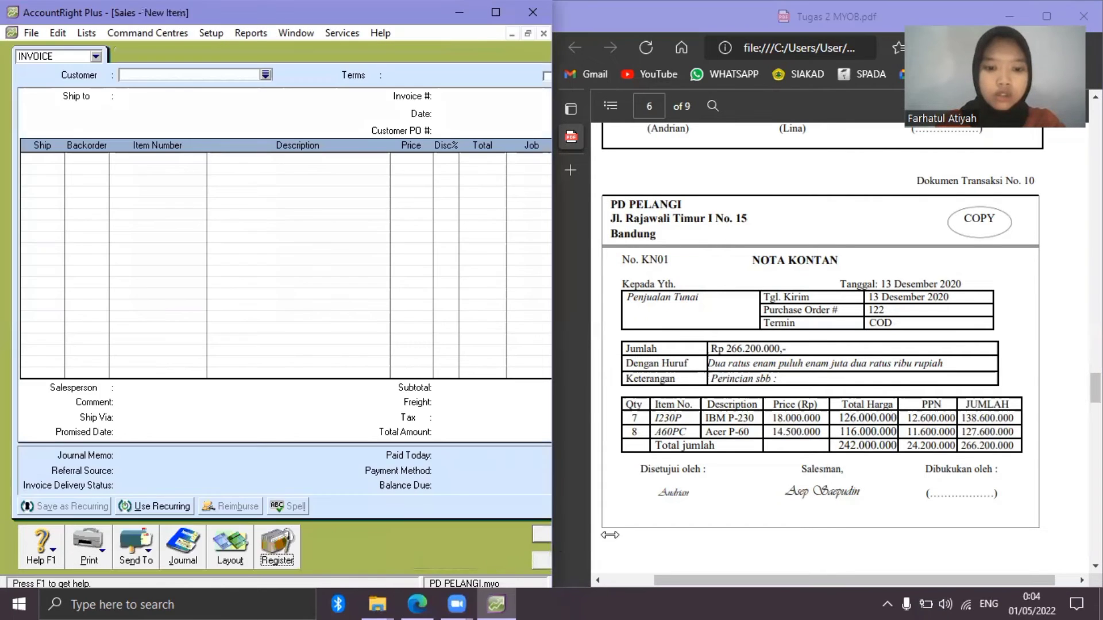
Close the blank sales invoice and bring Dokumen Transaksi No. 11 (invoice F12-2) into view in the PDF.
click(541, 560)
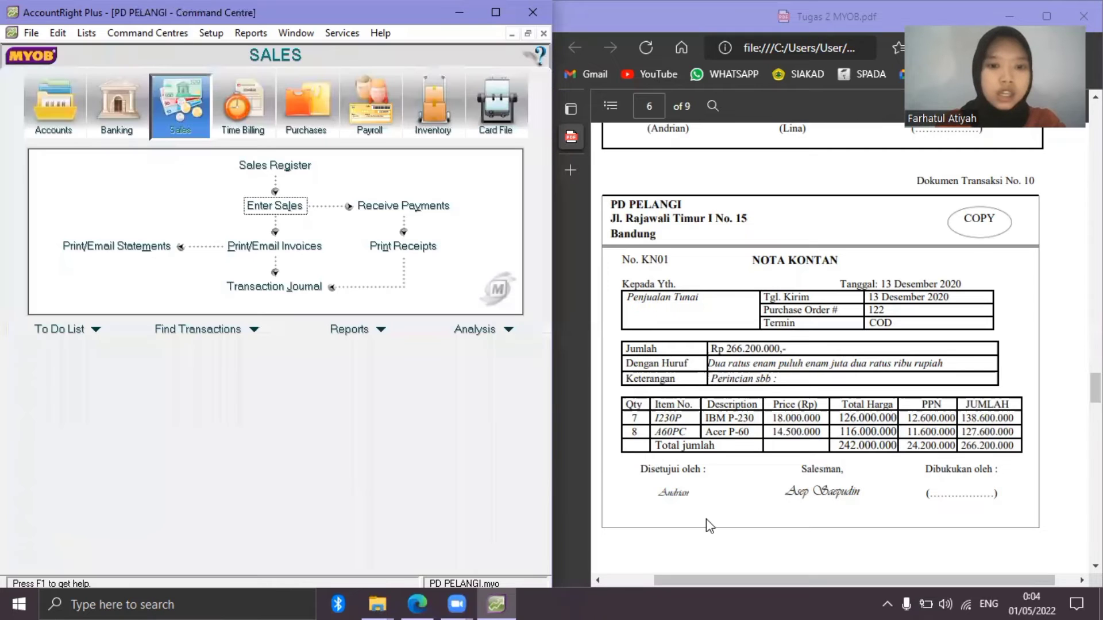
click(706, 519)
scroll(707, 525, down, 2)
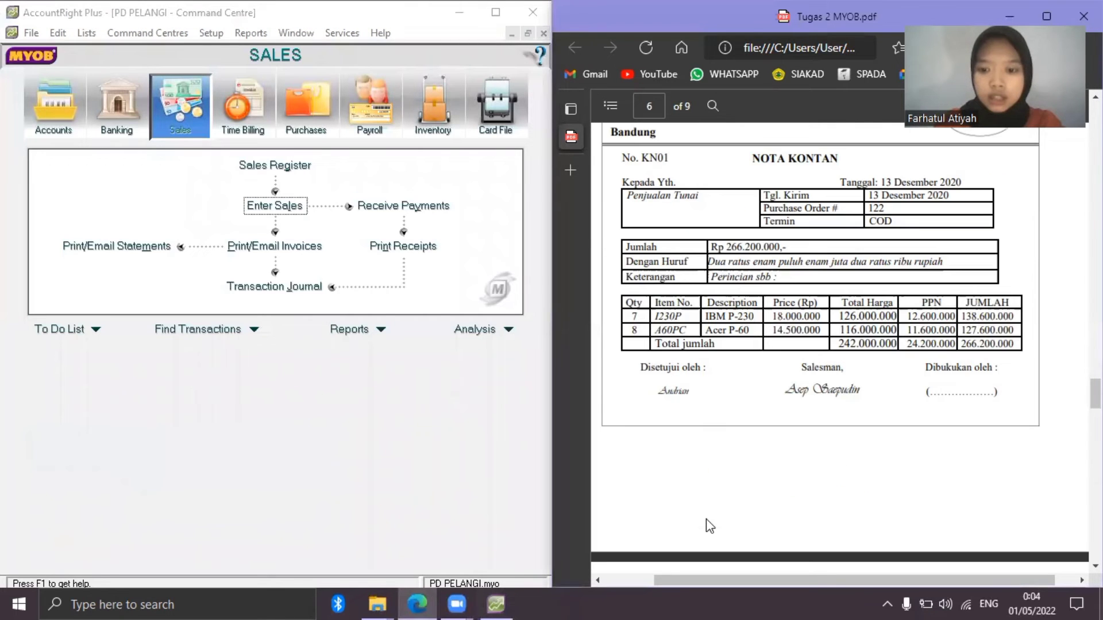
scroll(710, 525, down, 2)
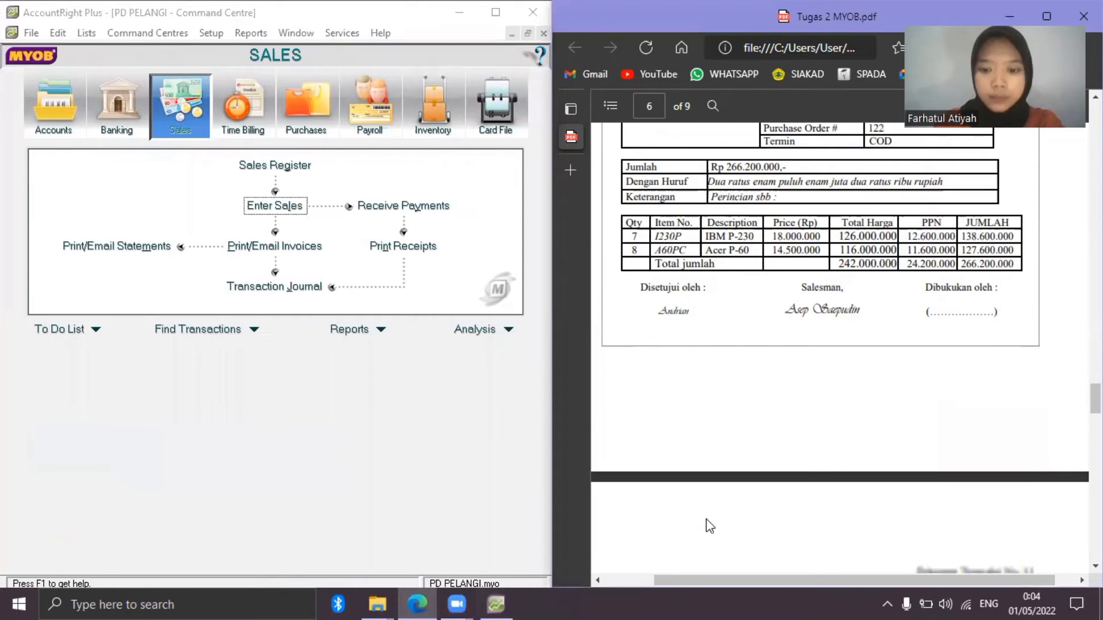
scroll(710, 526, down, 4)
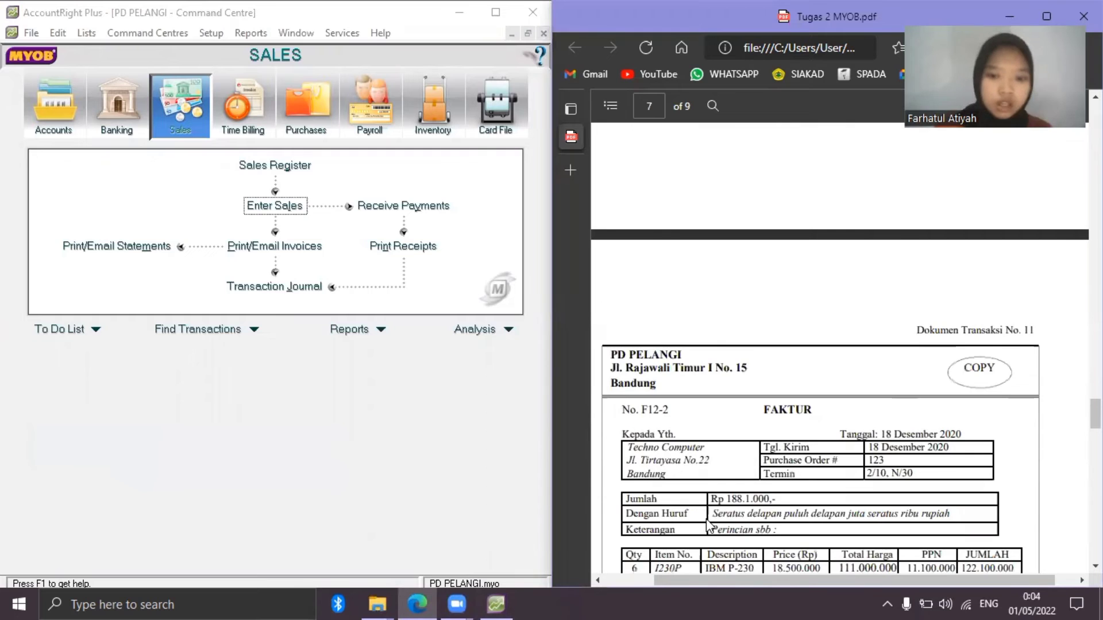
scroll(707, 524, down, 1)
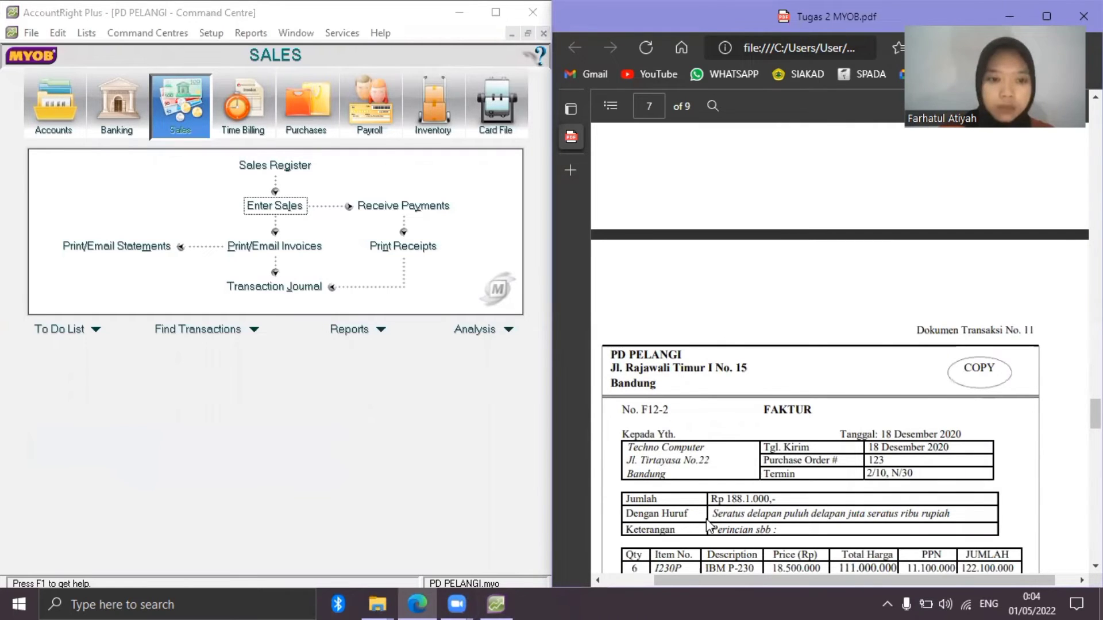
scroll(706, 518, down, 1)
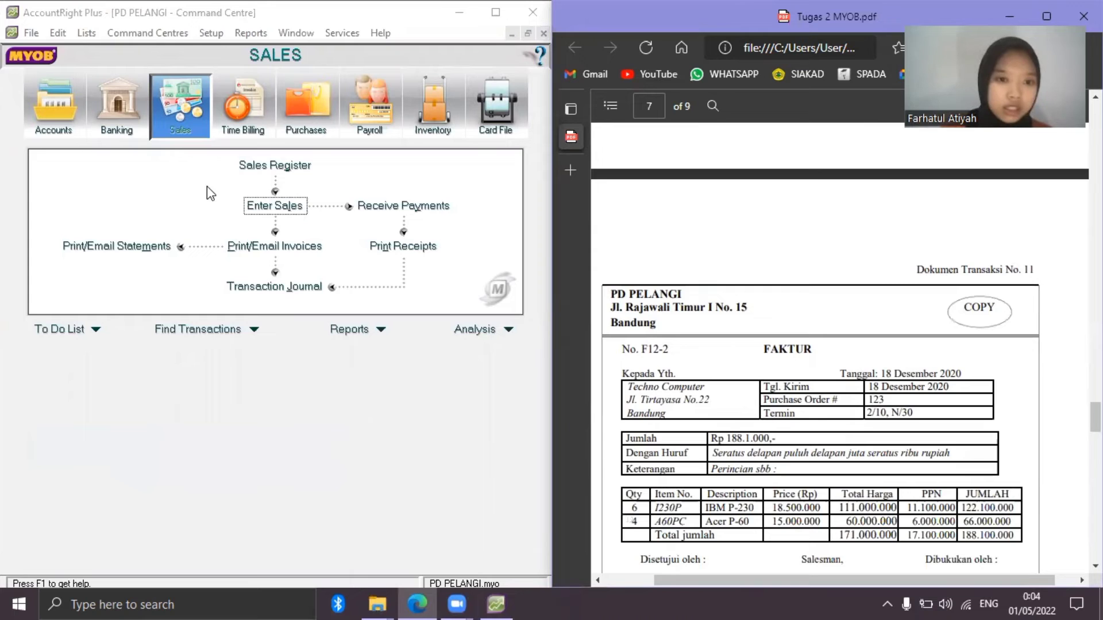
Start a new sales invoice for the customer TECHNO COMPUTER.
click(284, 209)
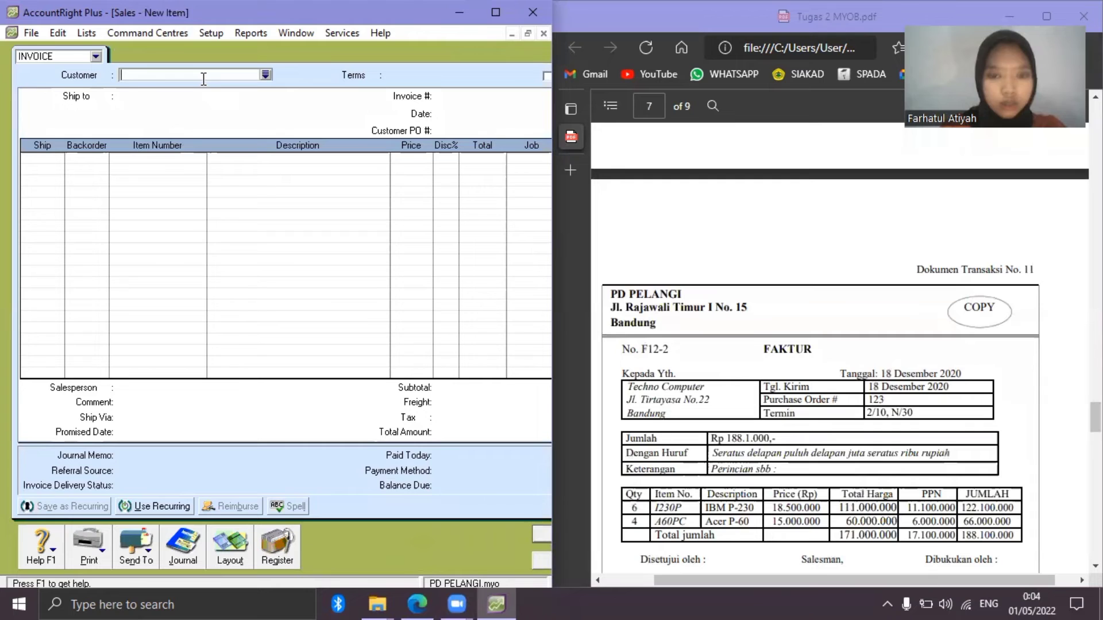
text(TECHNO COMPUTER)
key(Tab)
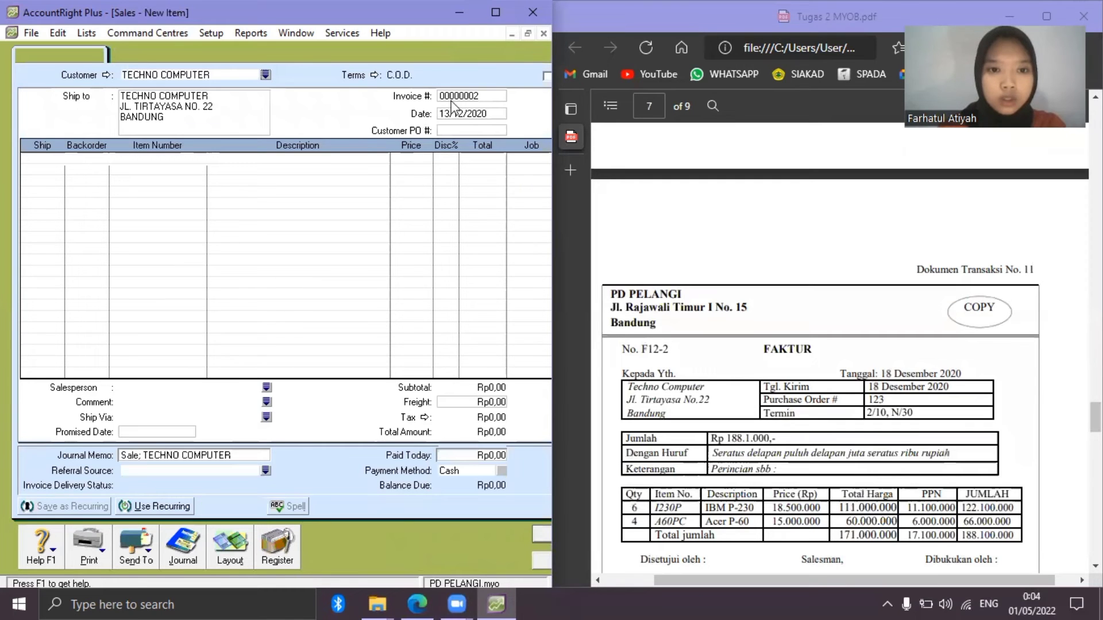
Set the invoice's credit terms to In a Given # of Days, with 10 discount days, 30 balance due days and 2% early-payment discount.
click(374, 76)
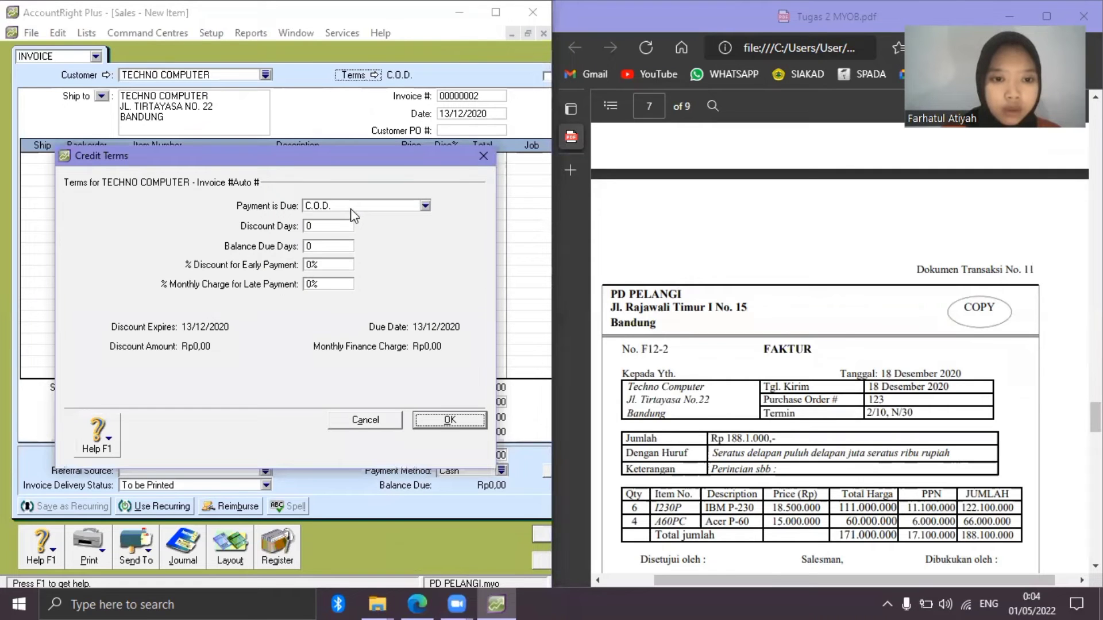
click(352, 208)
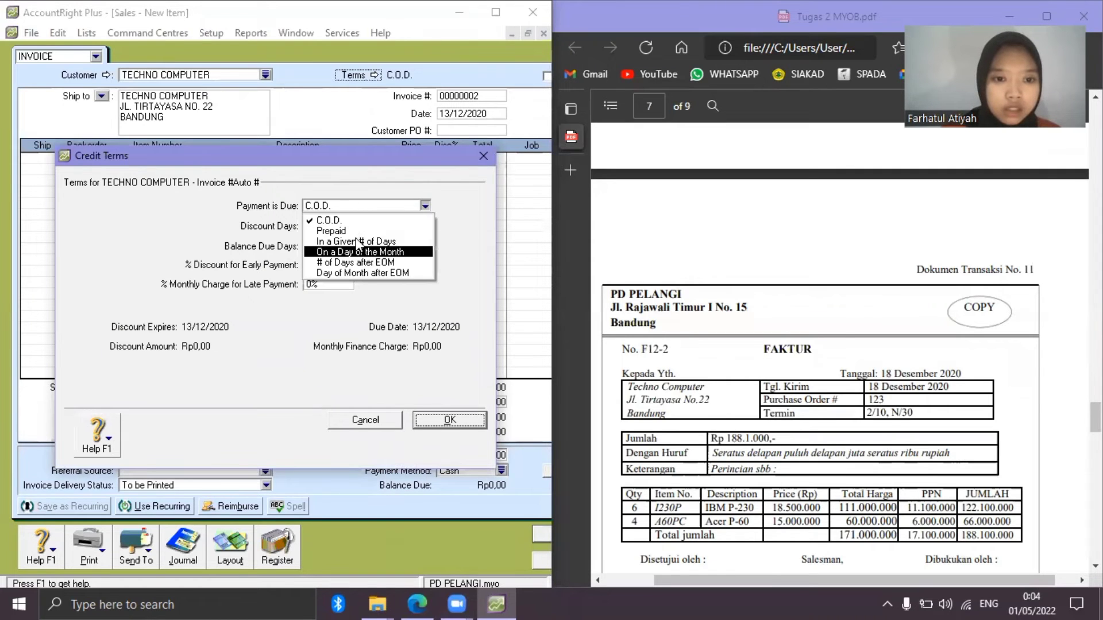
click(353, 252)
click(339, 242)
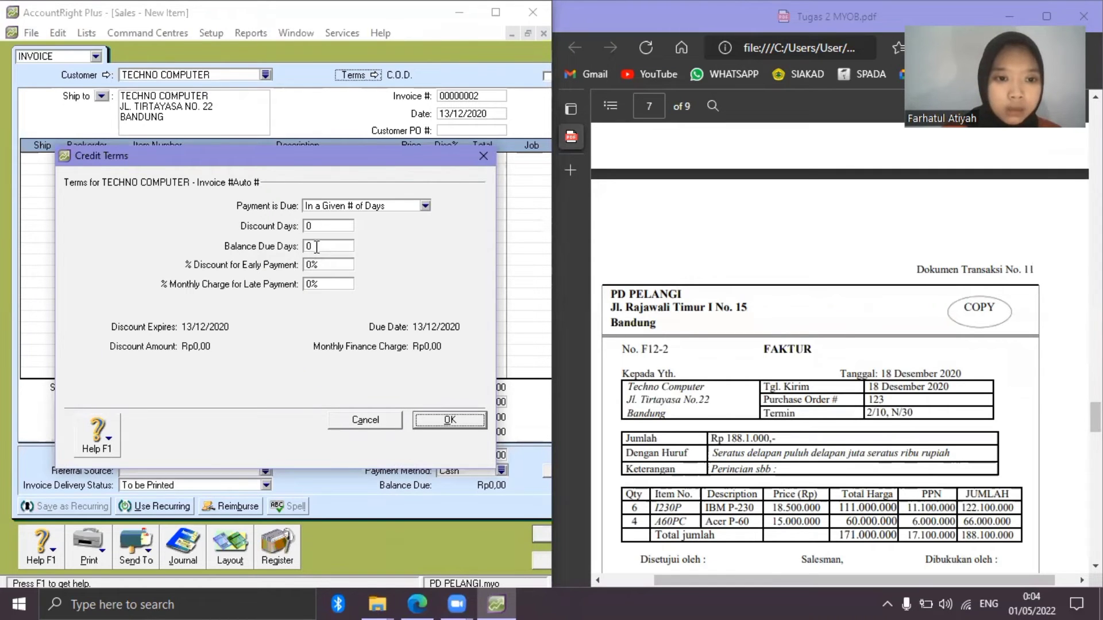
click(320, 224)
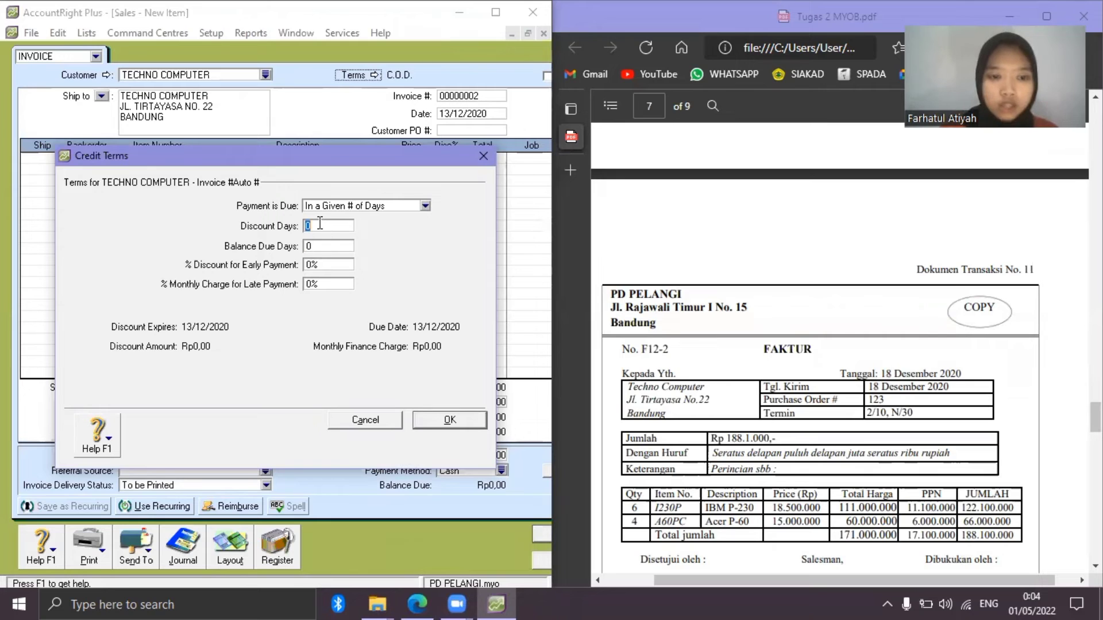
text(10)
click(325, 248)
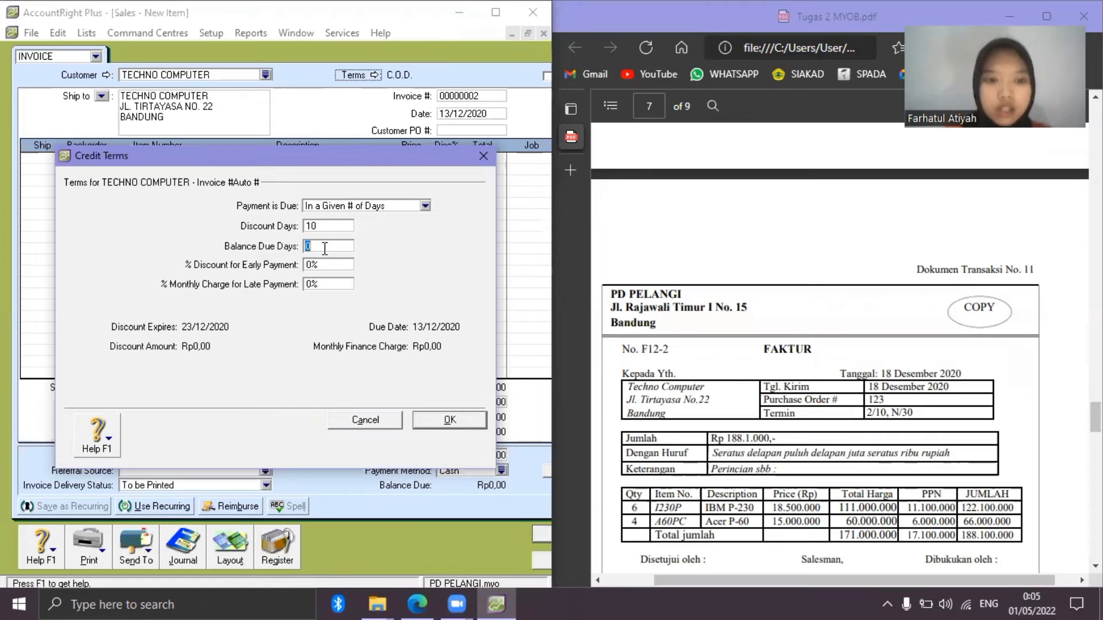
text(30)
click(325, 269)
text(2)
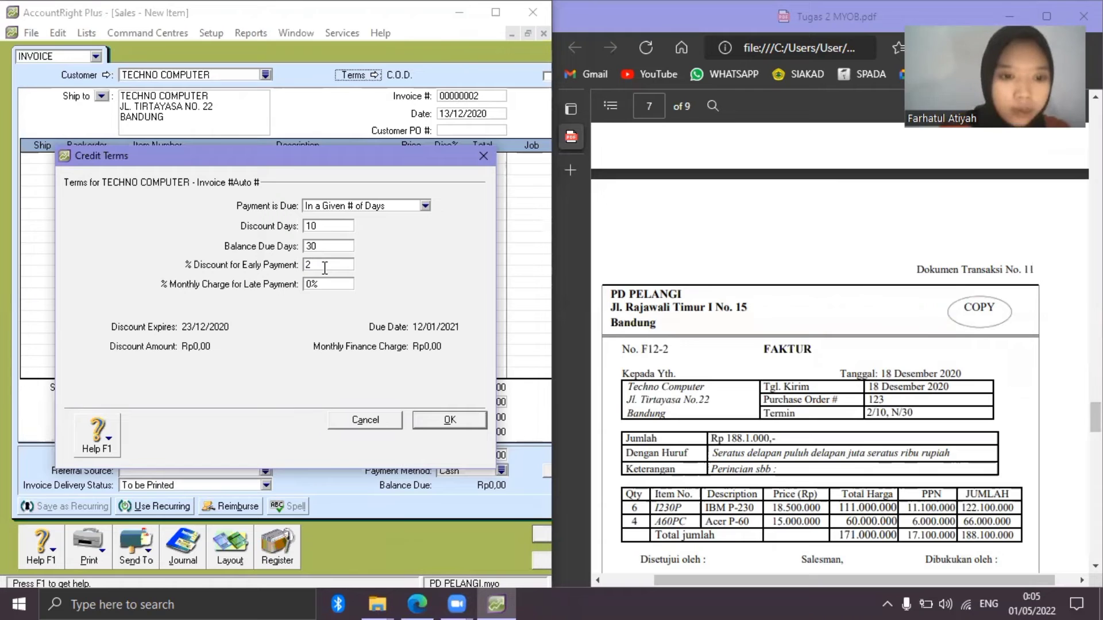
click(466, 428)
click(458, 419)
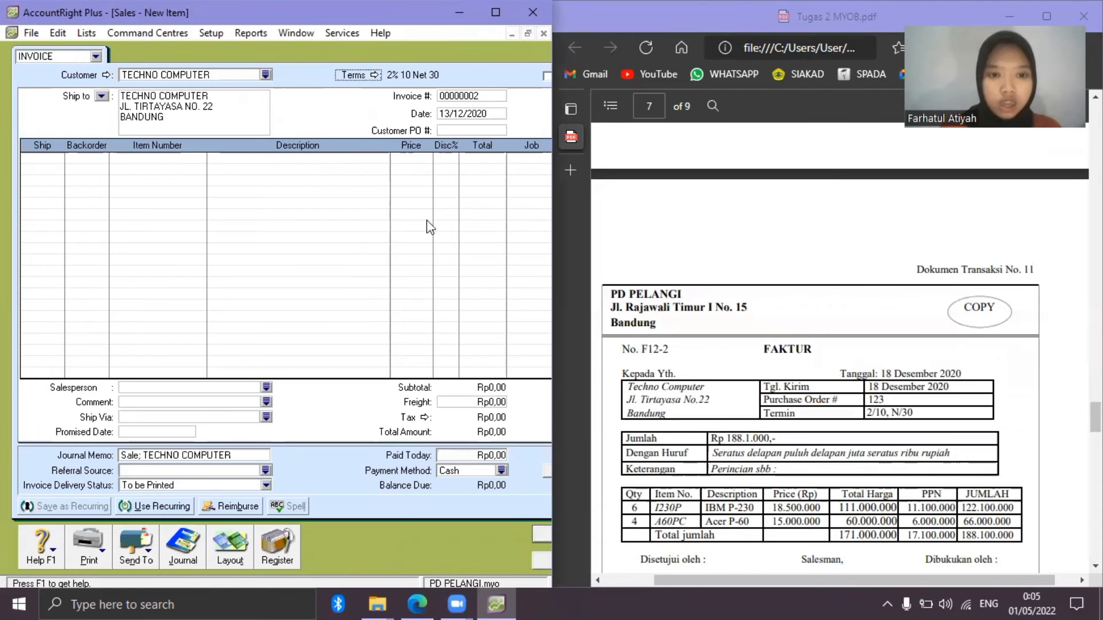
Set the invoice number to F12-2 and the invoice date to 18/12/2020.
click(466, 97)
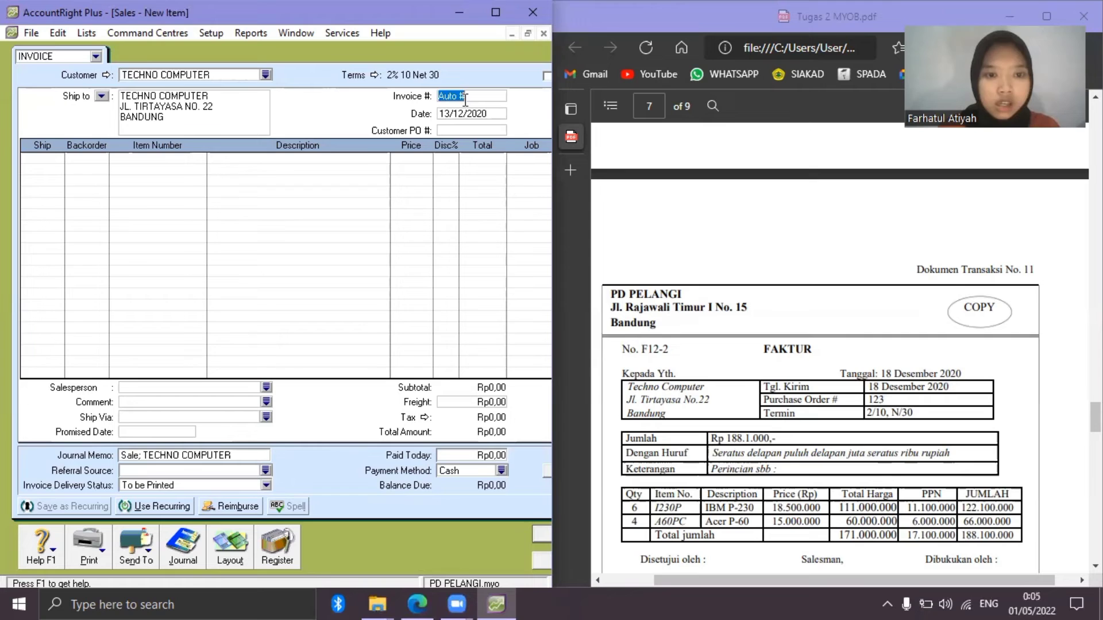
text(F-12)
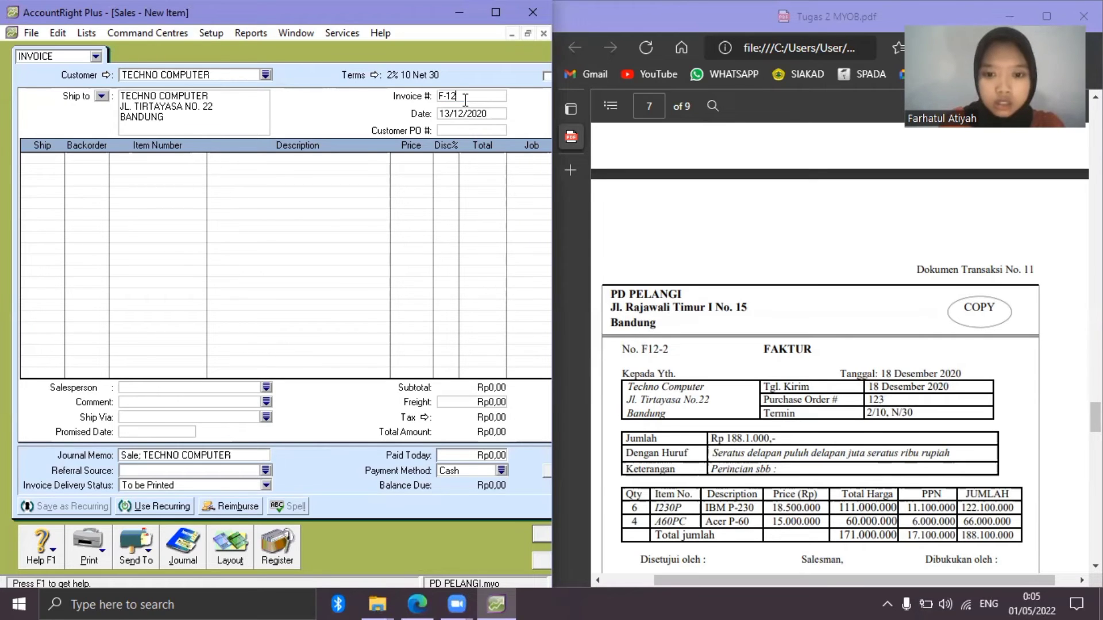
key(BackSpace)
key(BackSpace)
key(BackSpace)
text(12-2)
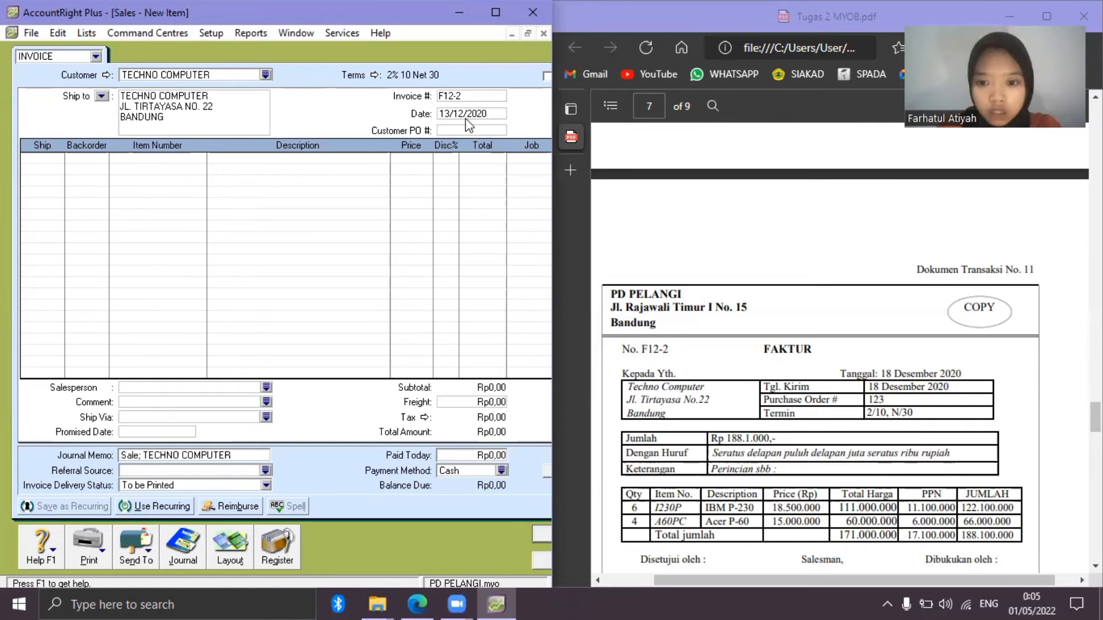
click(449, 114)
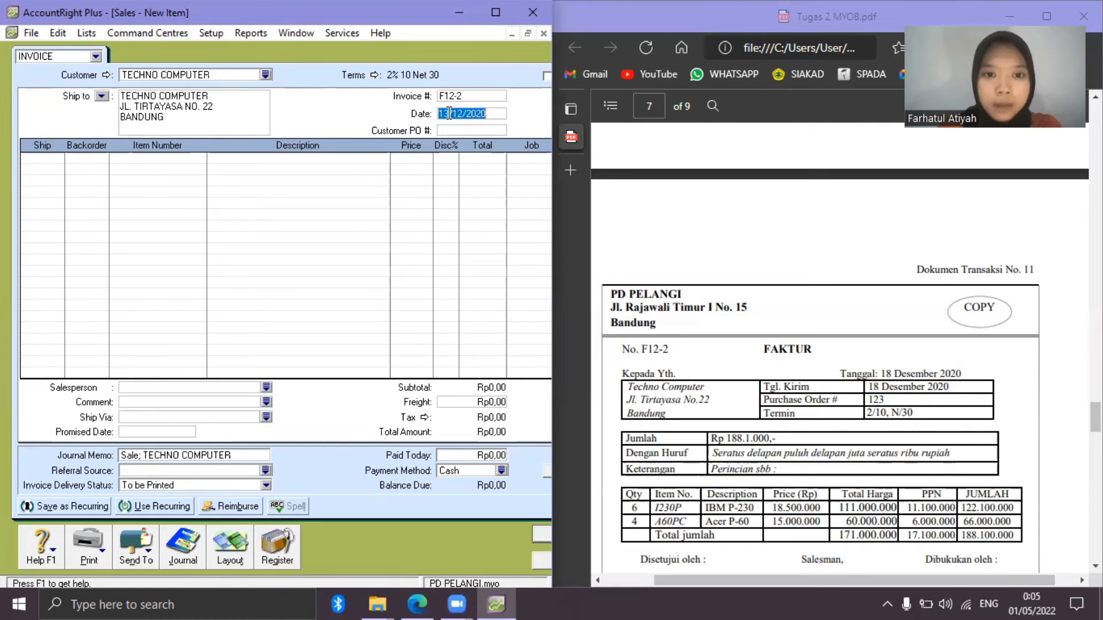
click(448, 113)
key(BackSpace)
text(8)
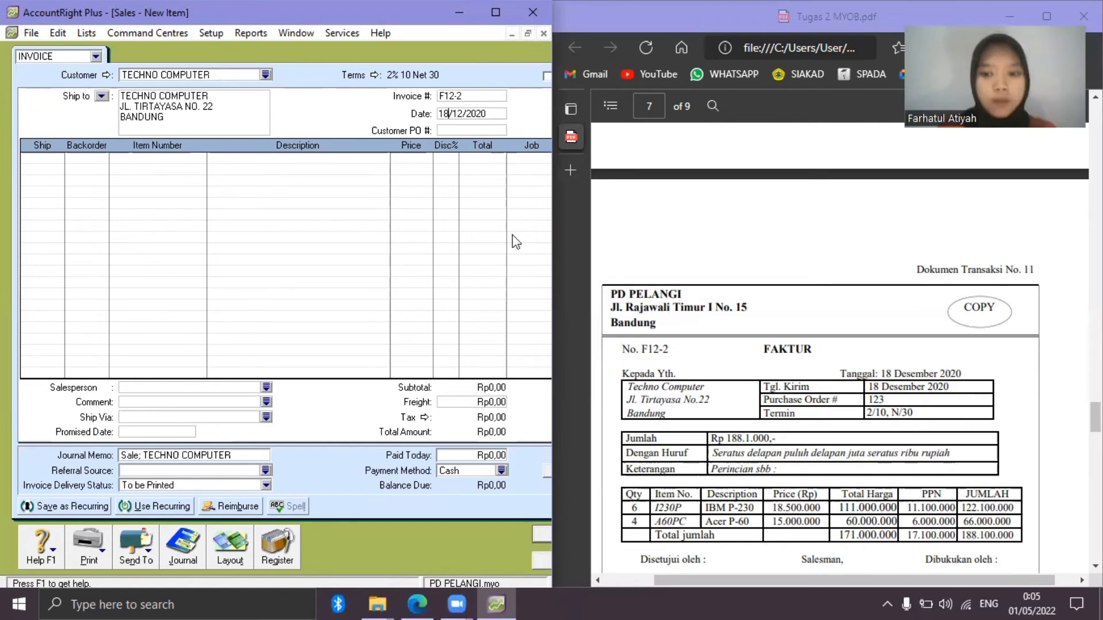
Enter the first invoice line for 6 units of item 1230P (IBM P-230) at Rp18.500.000 each.
click(43, 159)
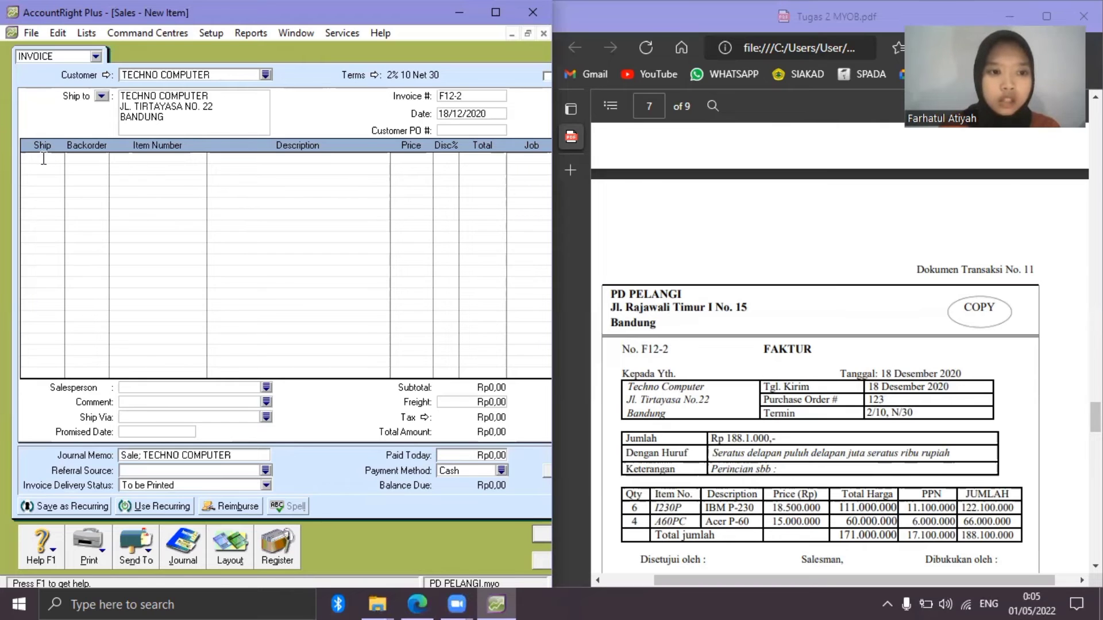
text(6)
click(151, 157)
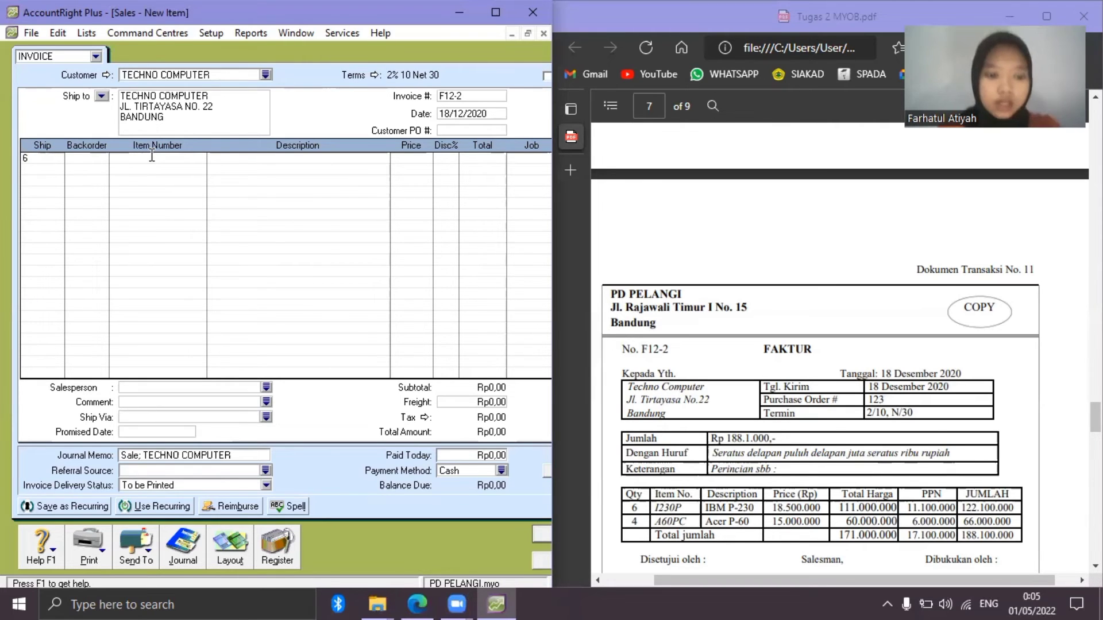
text(1230P)
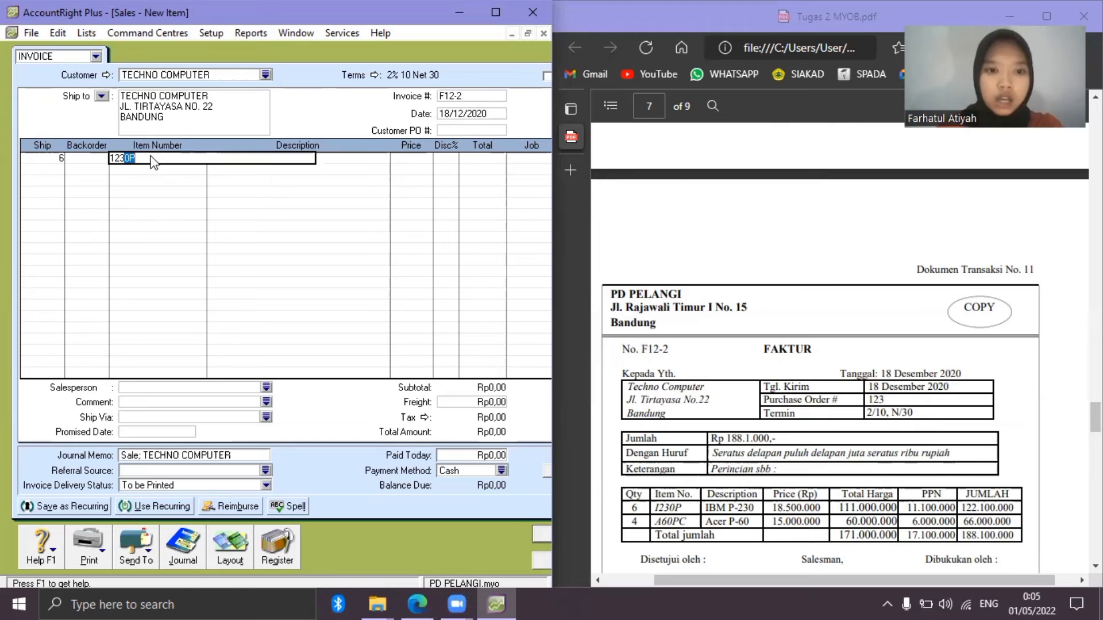
key(Tab)
text(1850000)
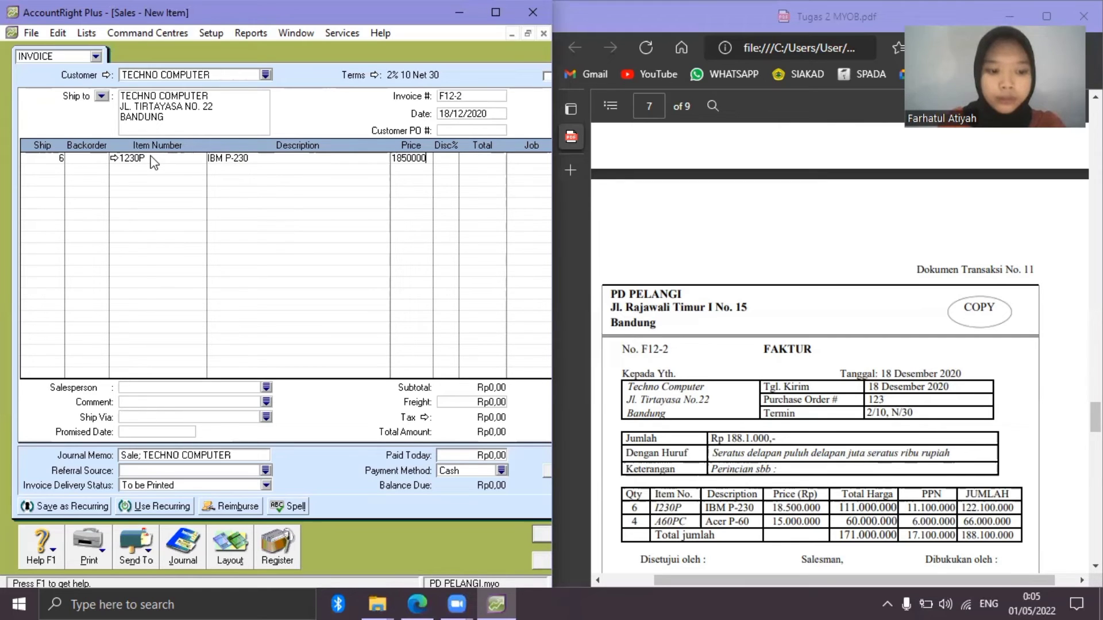
text(0)
key(Tab)
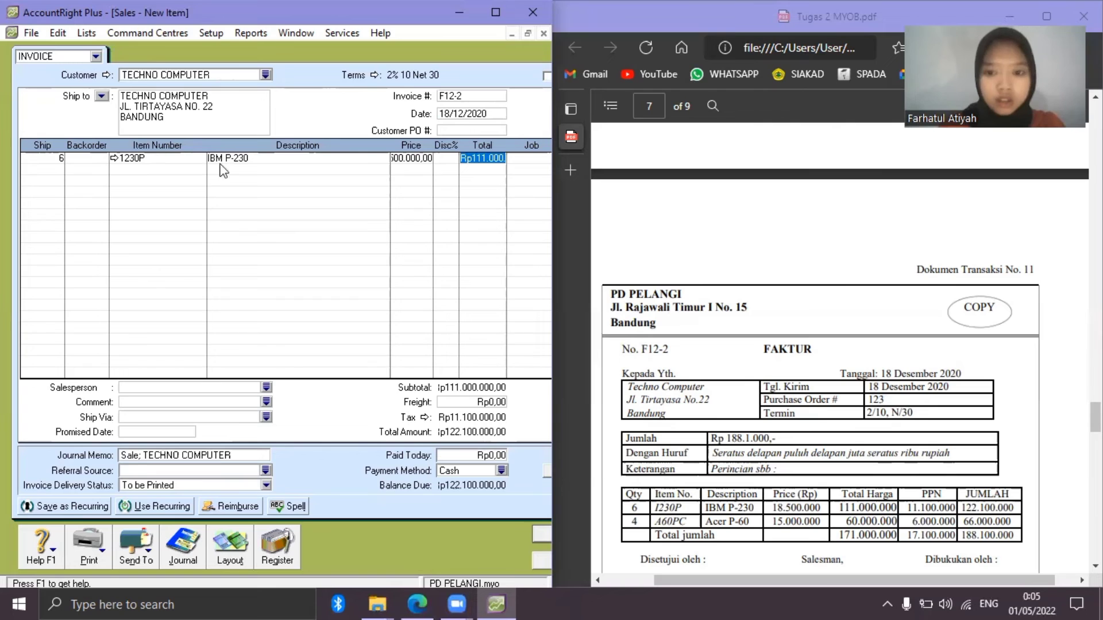
Add a second invoice line for 4 units of item A60PC (ACER P-60) at Rp15.000.000 each and record the sale.
click(40, 172)
text(4)
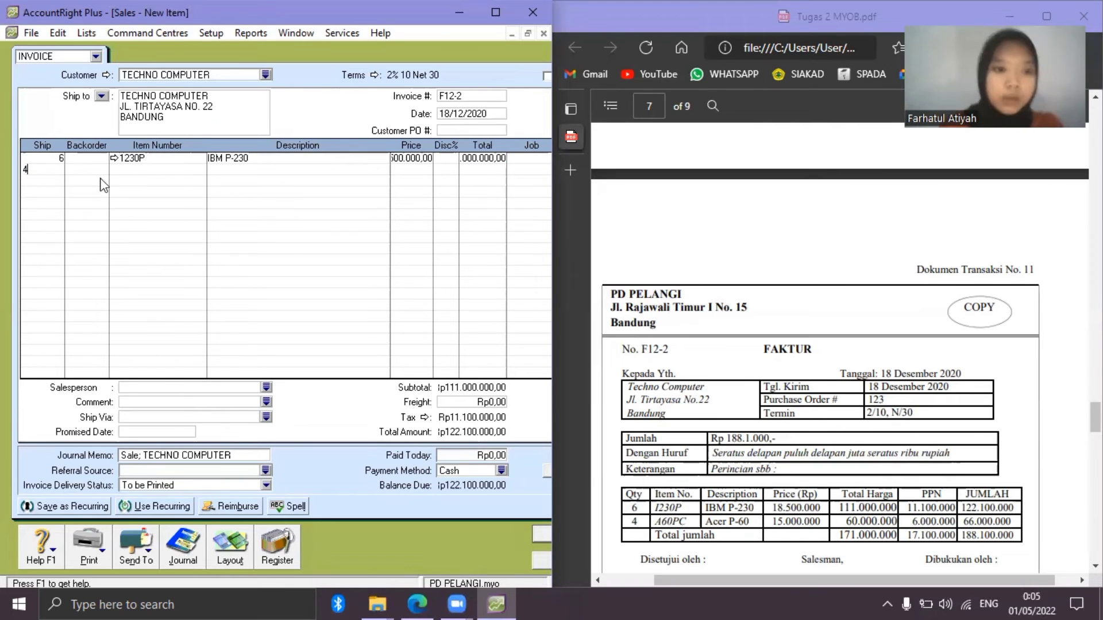
click(137, 169)
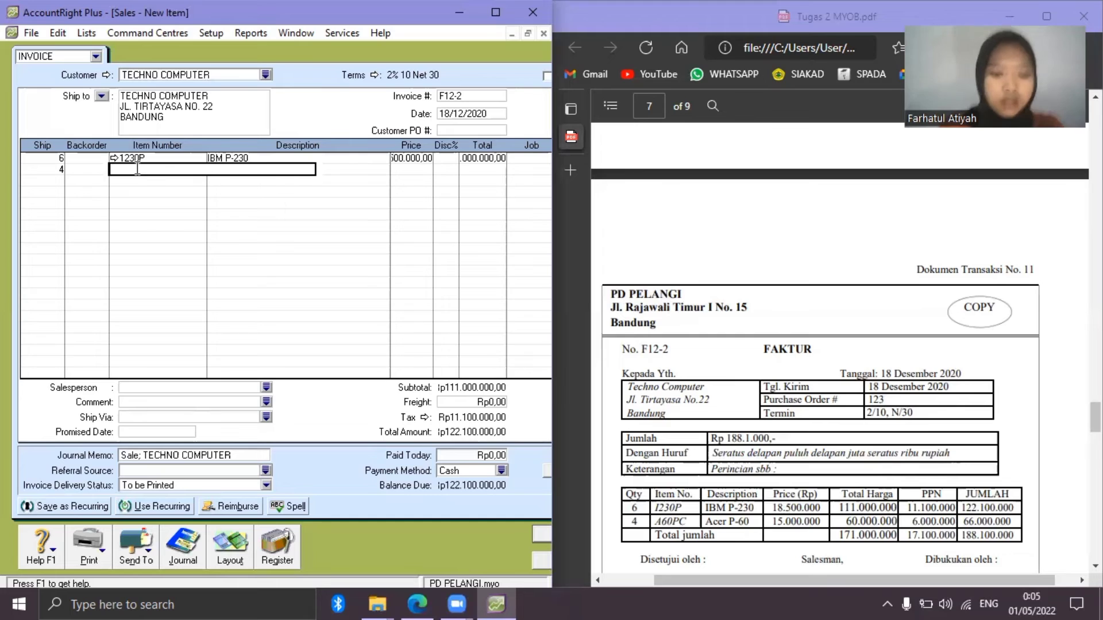
text(A60PC)
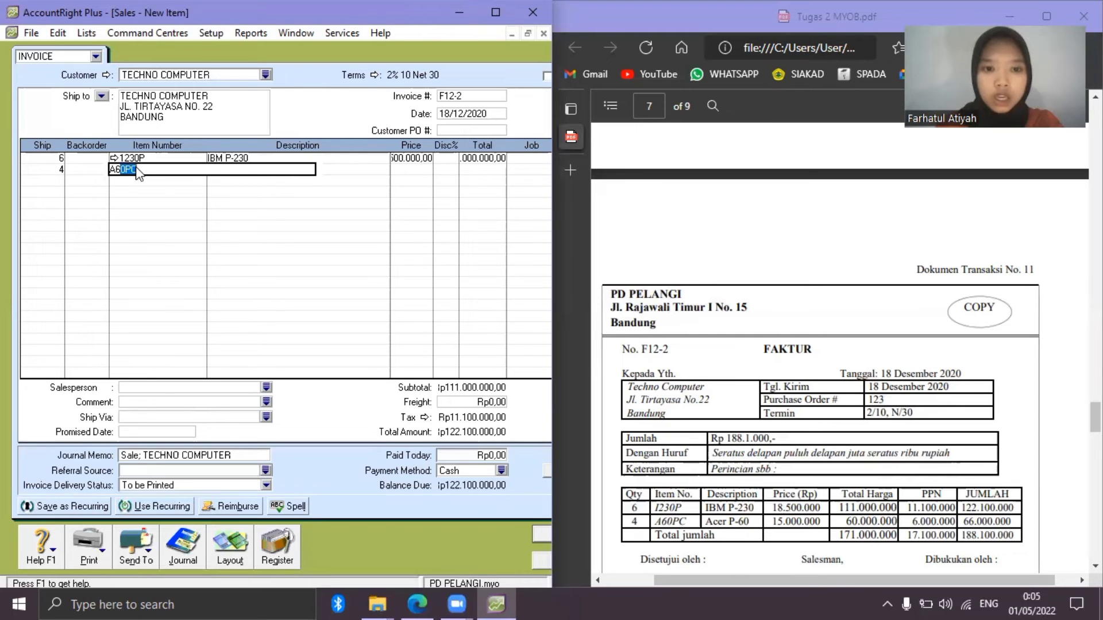
key(Tab)
text(15000000)
key(Tab)
key(Tab)
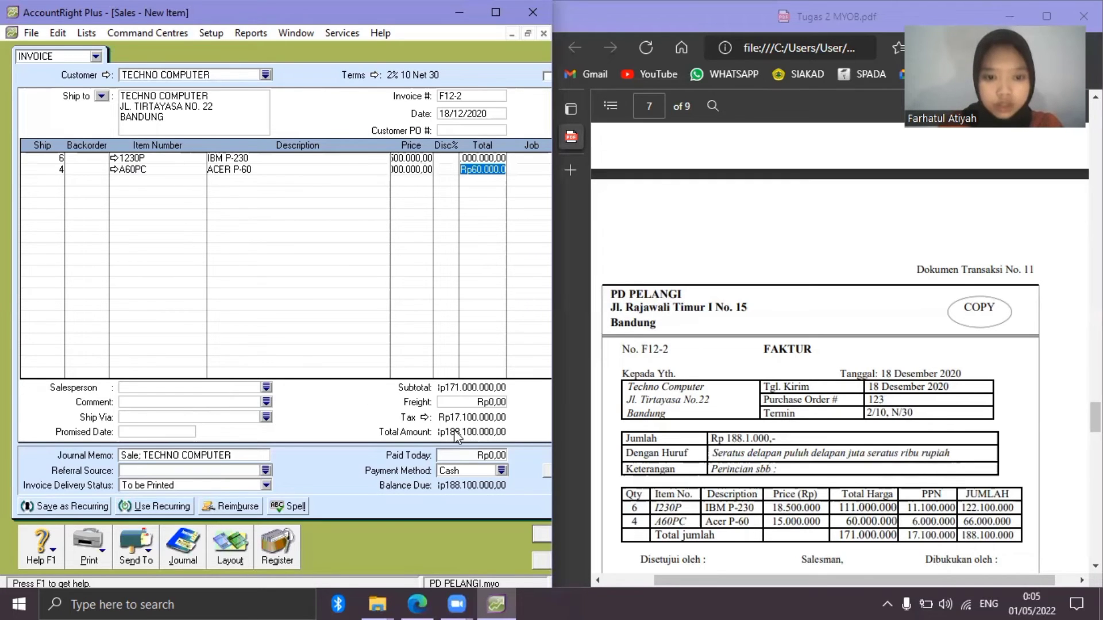
key(Tab)
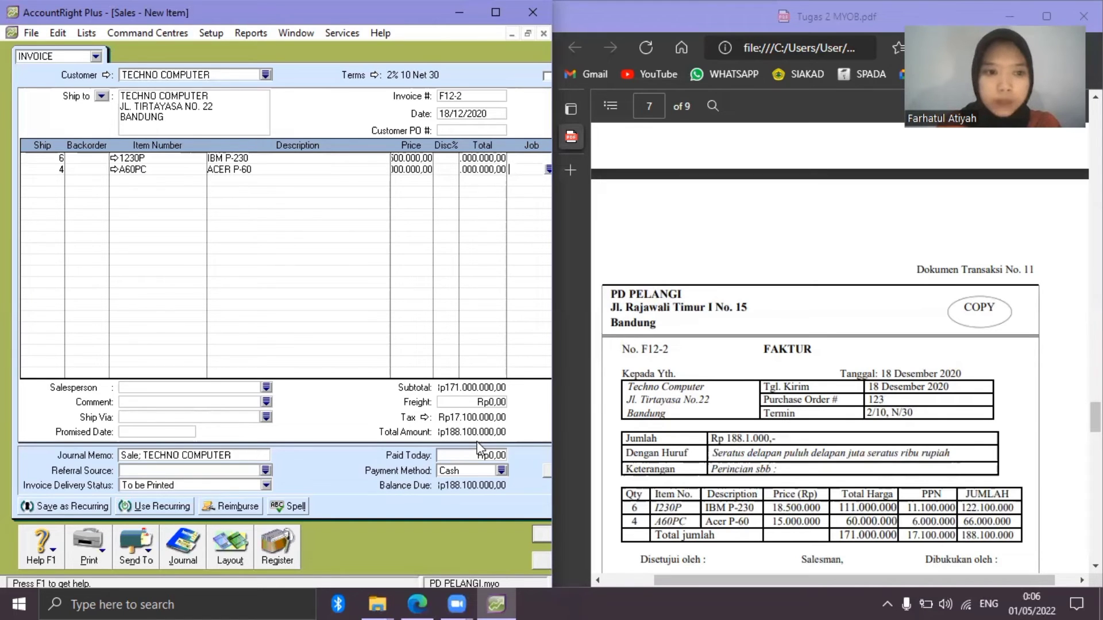
click(533, 537)
Leave the blank sales invoice and bring Dokumen Transaksi No 12 (cash payment BKK12-3) into view in the PDF.
click(544, 561)
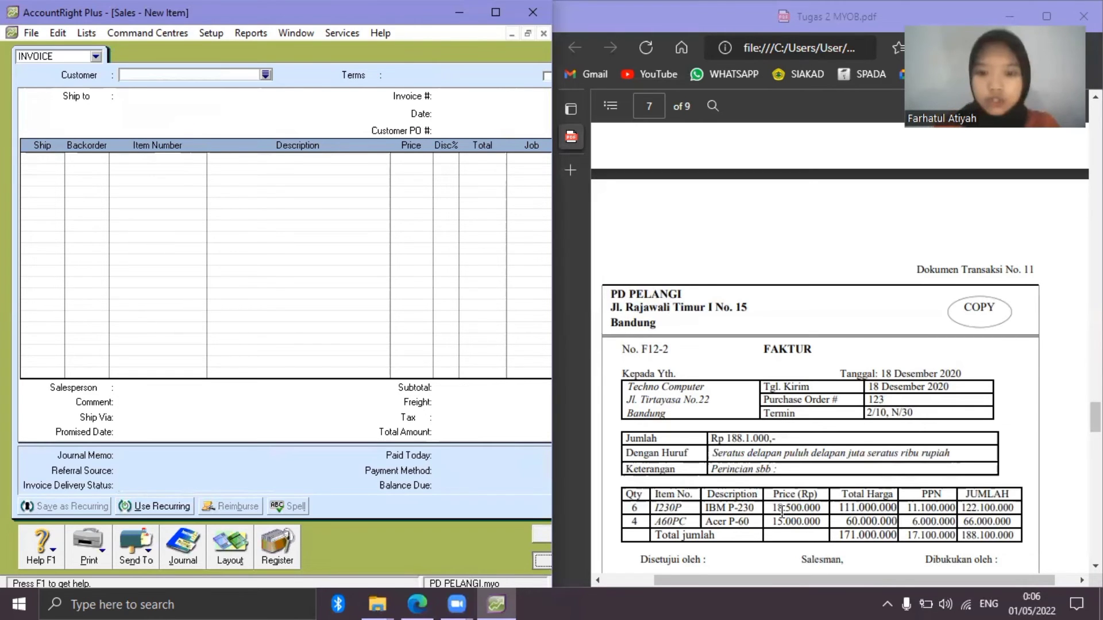
click(782, 512)
scroll(782, 512, down, 5)
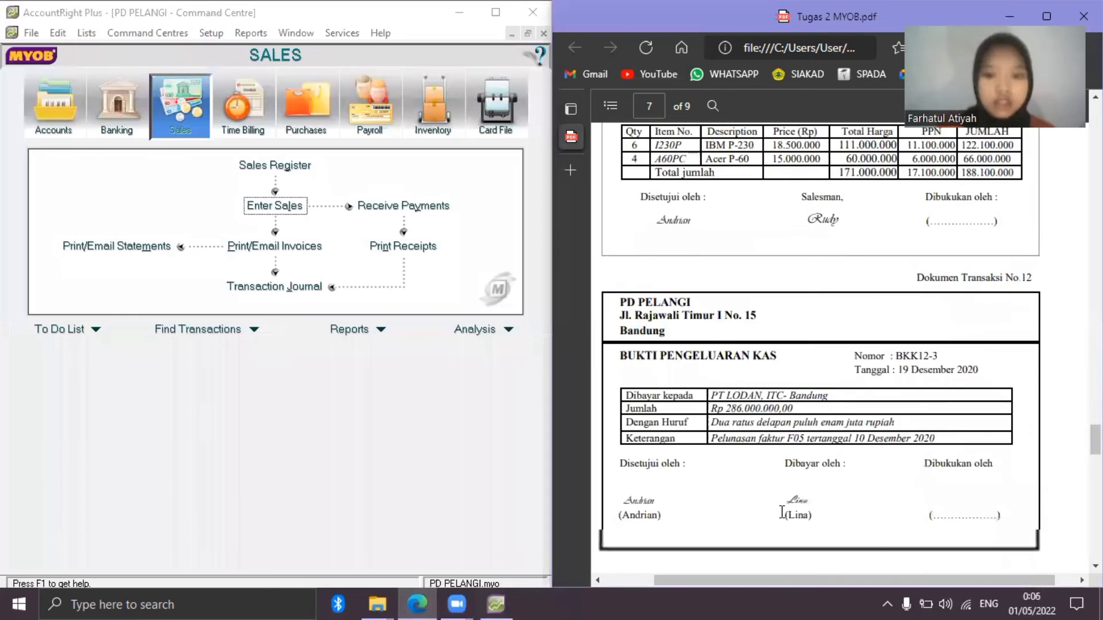
scroll(782, 512, down, 1)
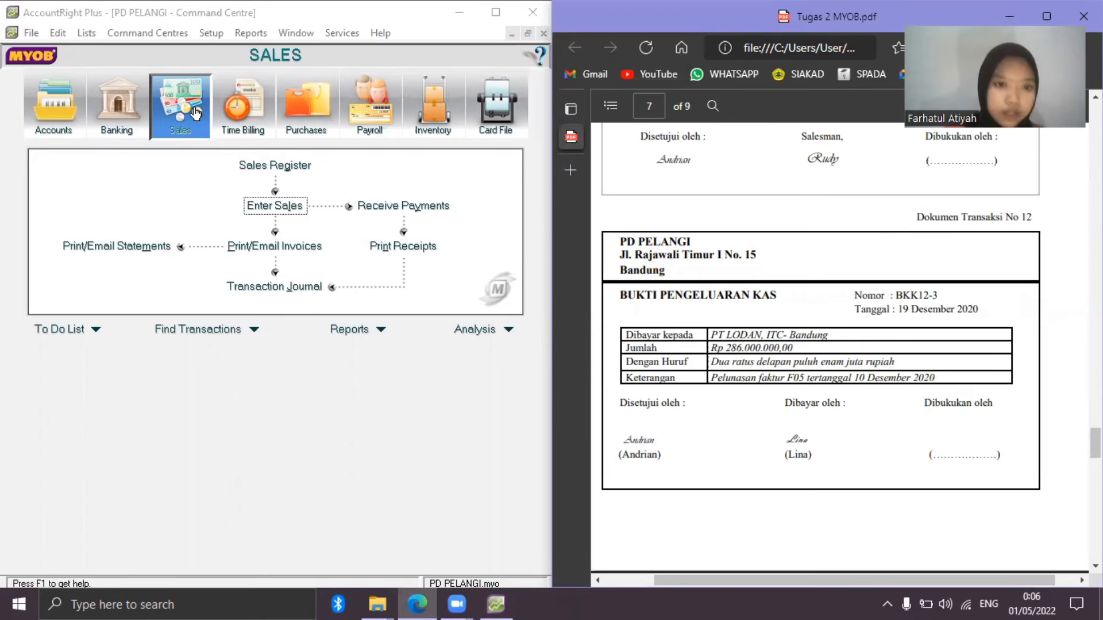
Open a blank Pay Bills form from the purchases functions.
click(343, 117)
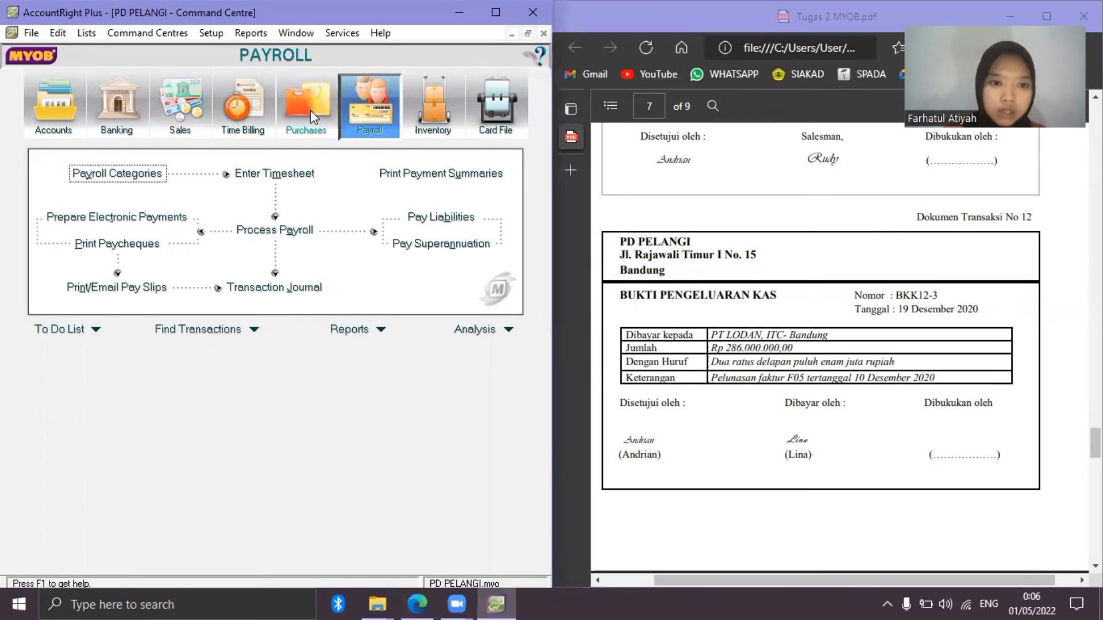
click(310, 109)
click(111, 206)
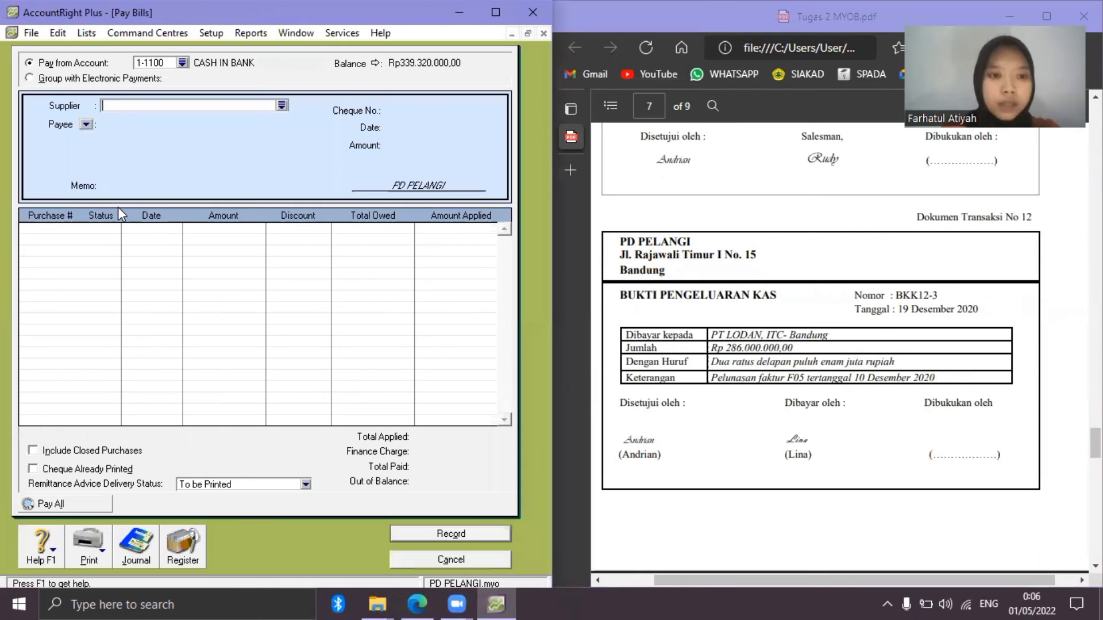
Select PT LODAN as the supplier and set the cheque number to BKK12-3 with the date 19/12/2020.
text(PT LODAN)
click(417, 111)
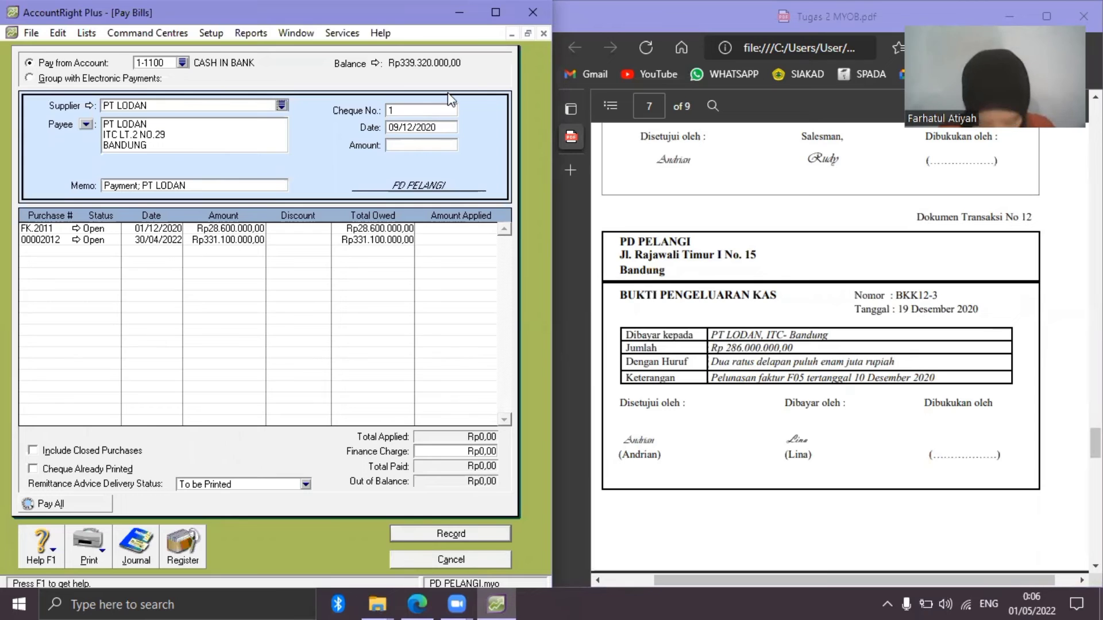
double_click(417, 111)
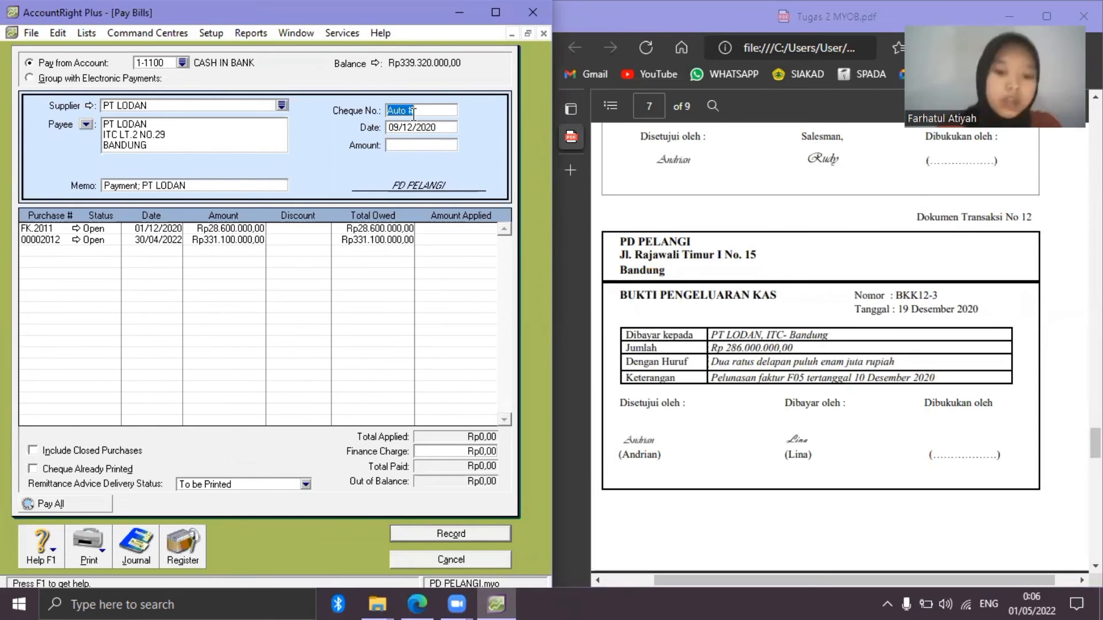
text(BKK12)
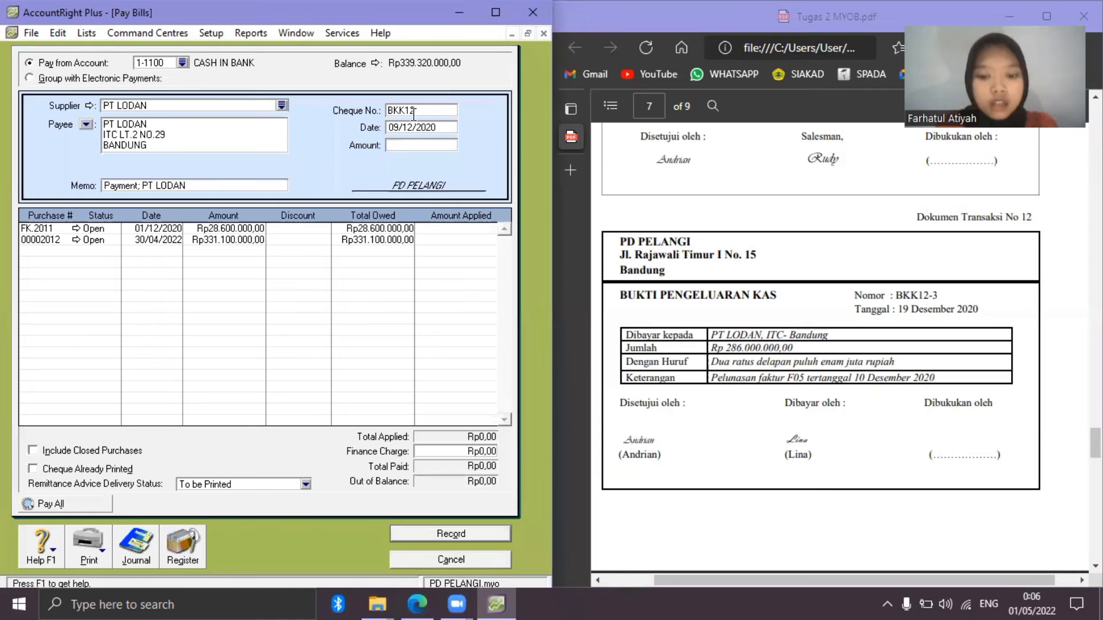
text(-3)
click(401, 130)
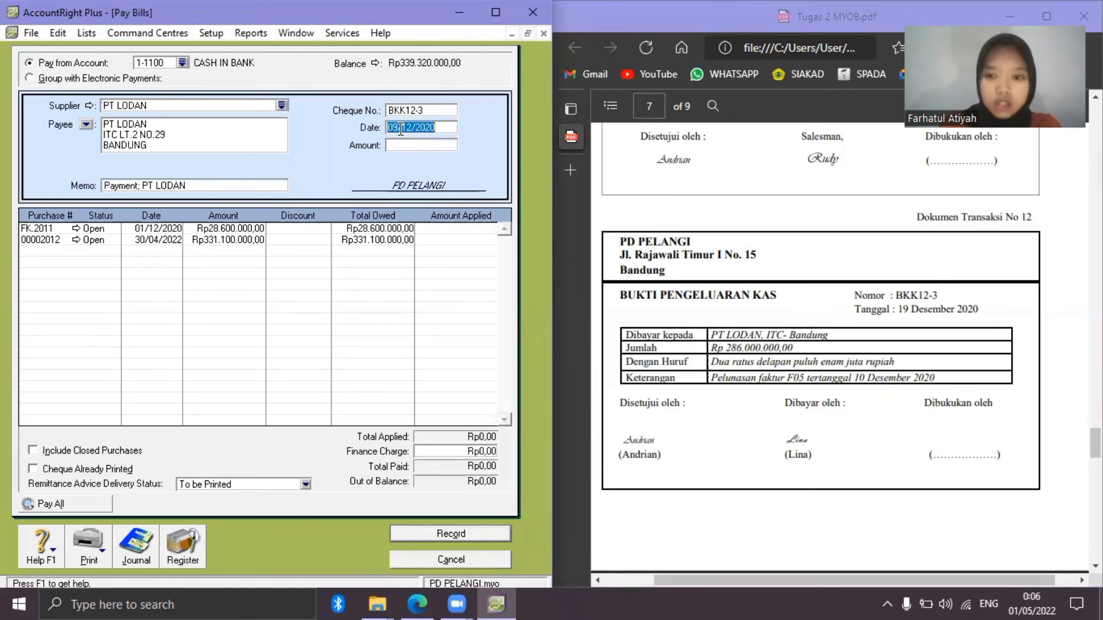
click(401, 129)
key(BackSpace)
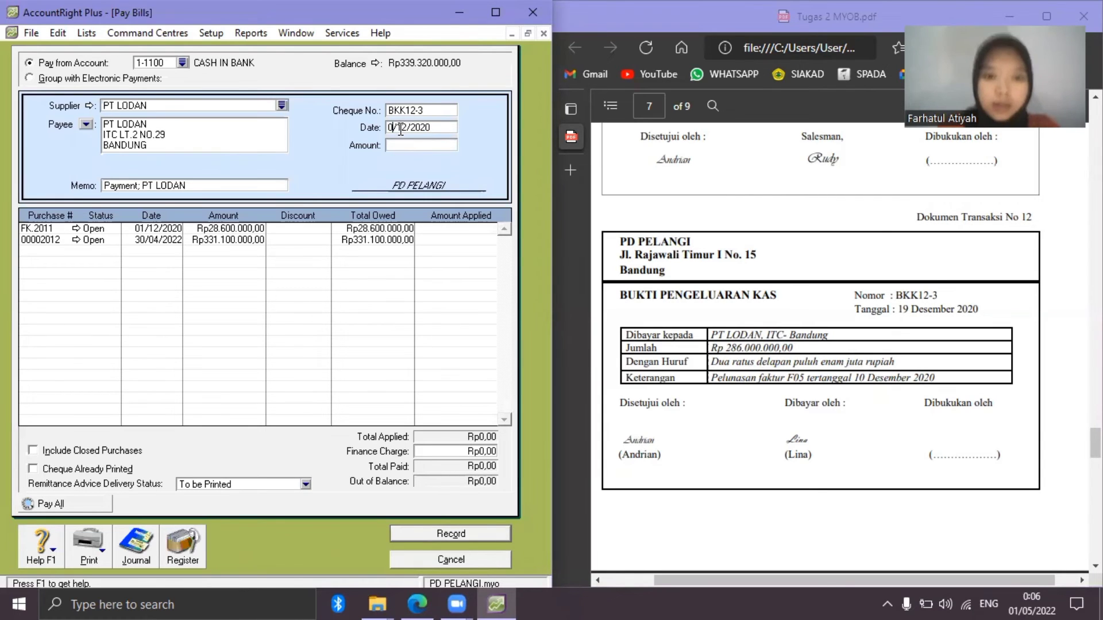
key(BackSpace)
text(19)
Apply a payment of Rp286.000.000 across purchases FK.2011 and 00002012, record it, and leave the Pay Bills form.
click(409, 145)
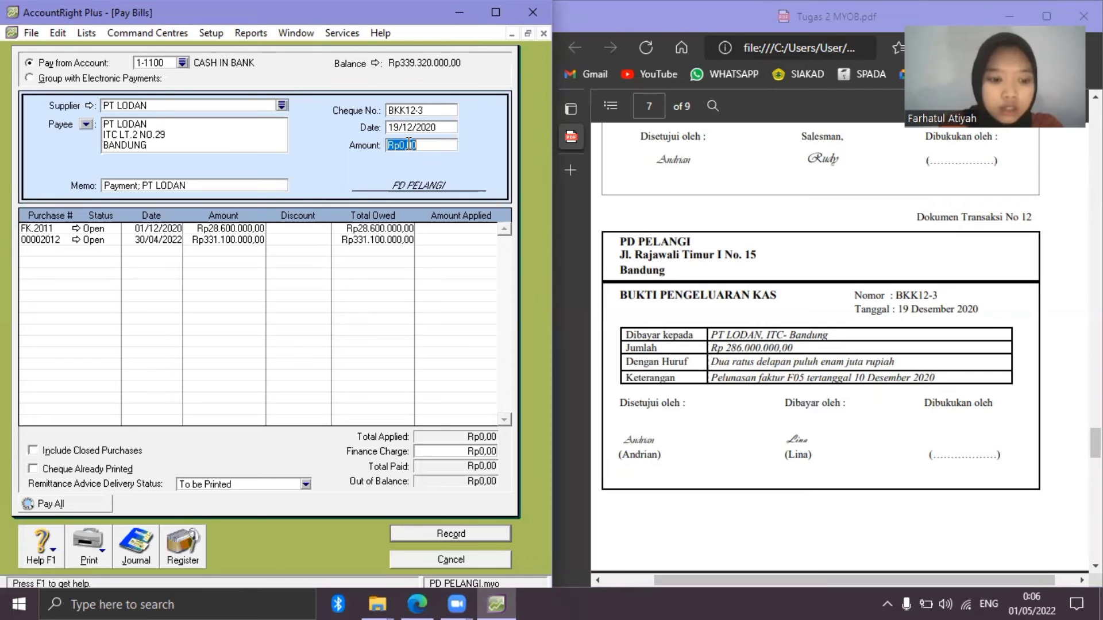
text(286000000)
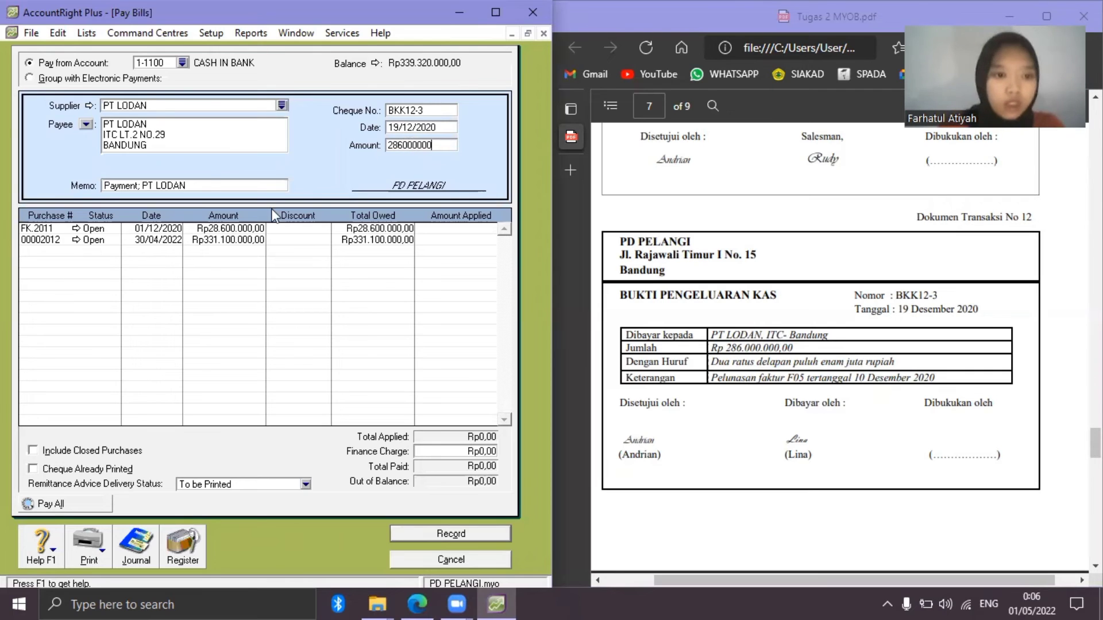
key(Tab)
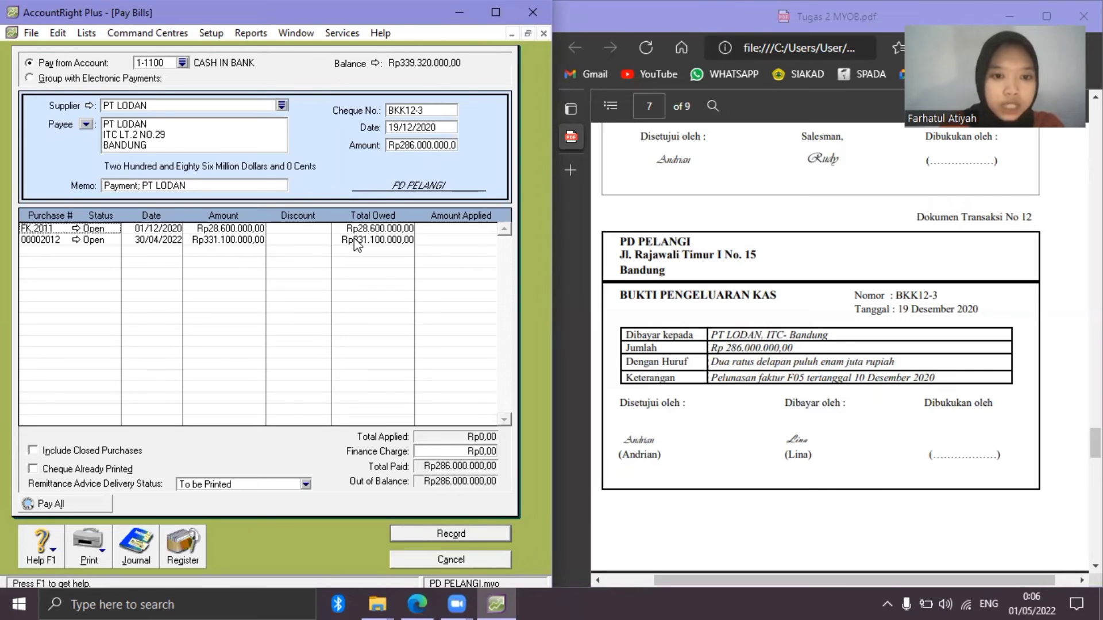
key(Tab)
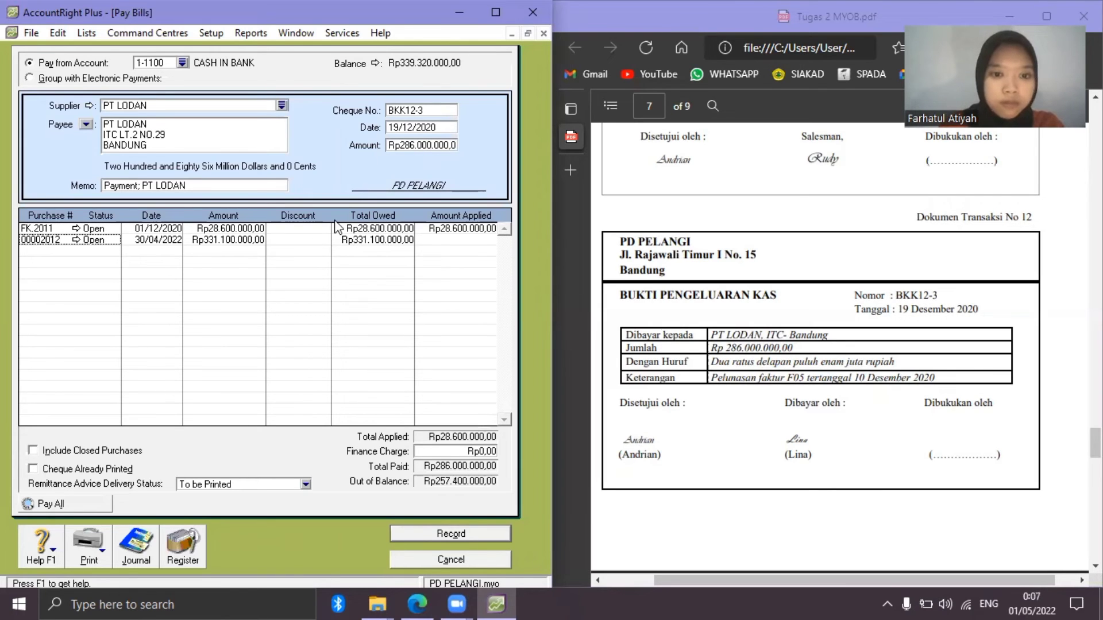
key(Tab)
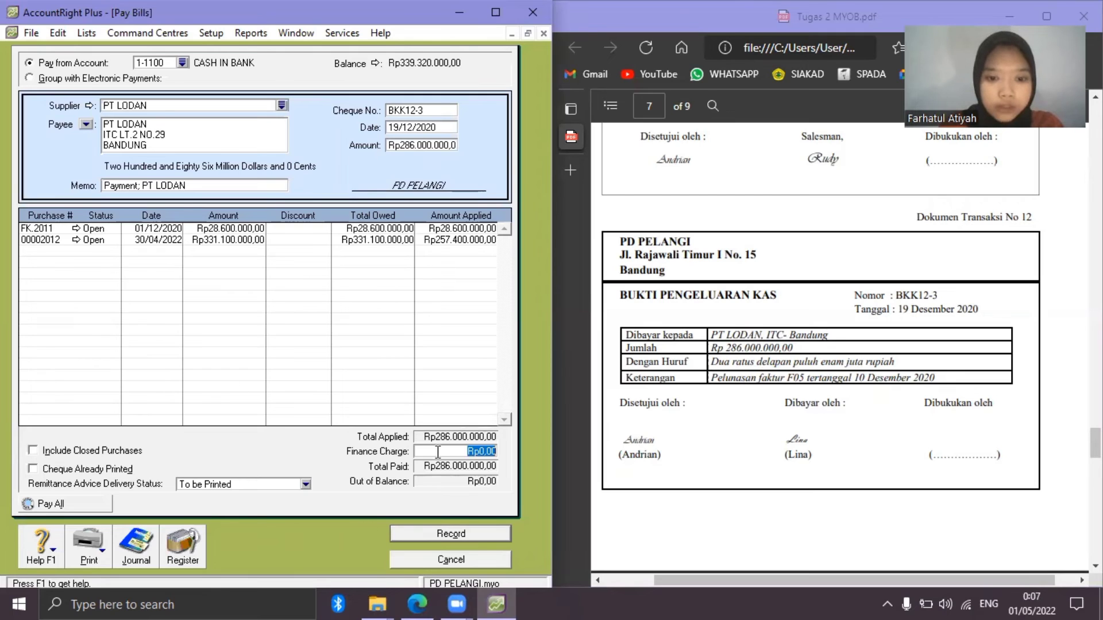
click(469, 539)
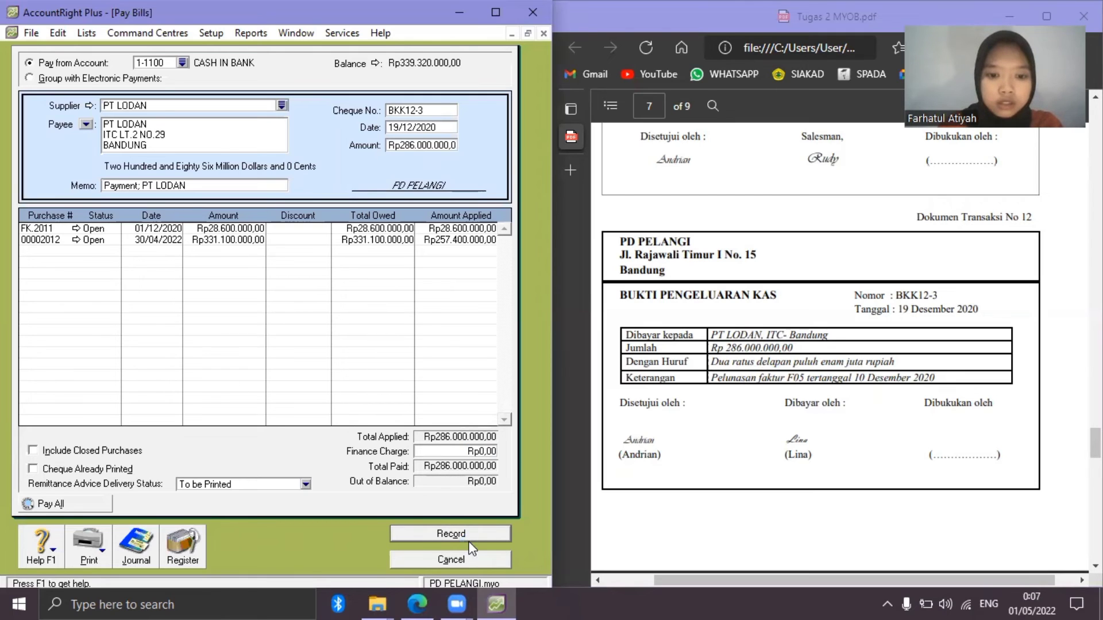
click(474, 556)
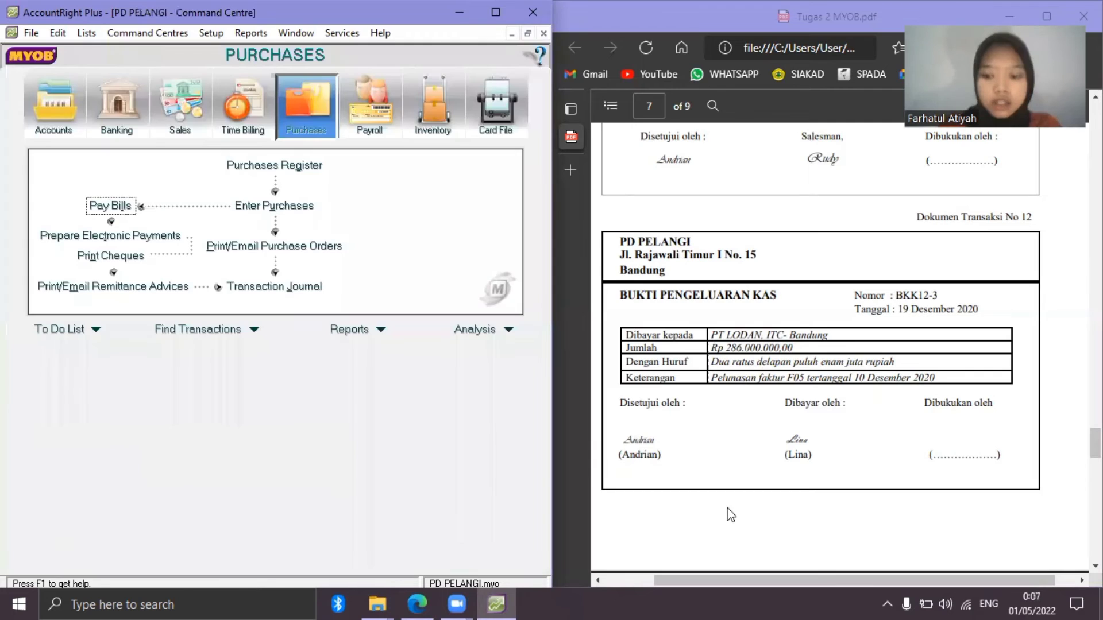
Bring petty cash voucher V12-3 into view in the PDF and open a Spend Money form paying from 1-1200 PETTY CASH.
click(730, 514)
scroll(731, 514, down, 5)
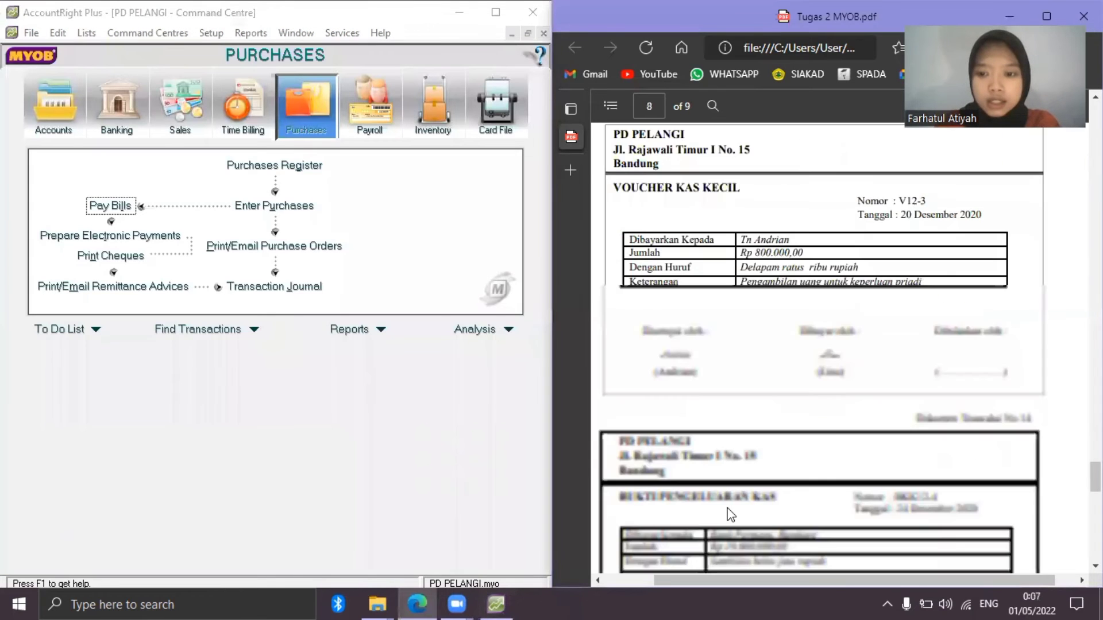
scroll(731, 515, up, 1)
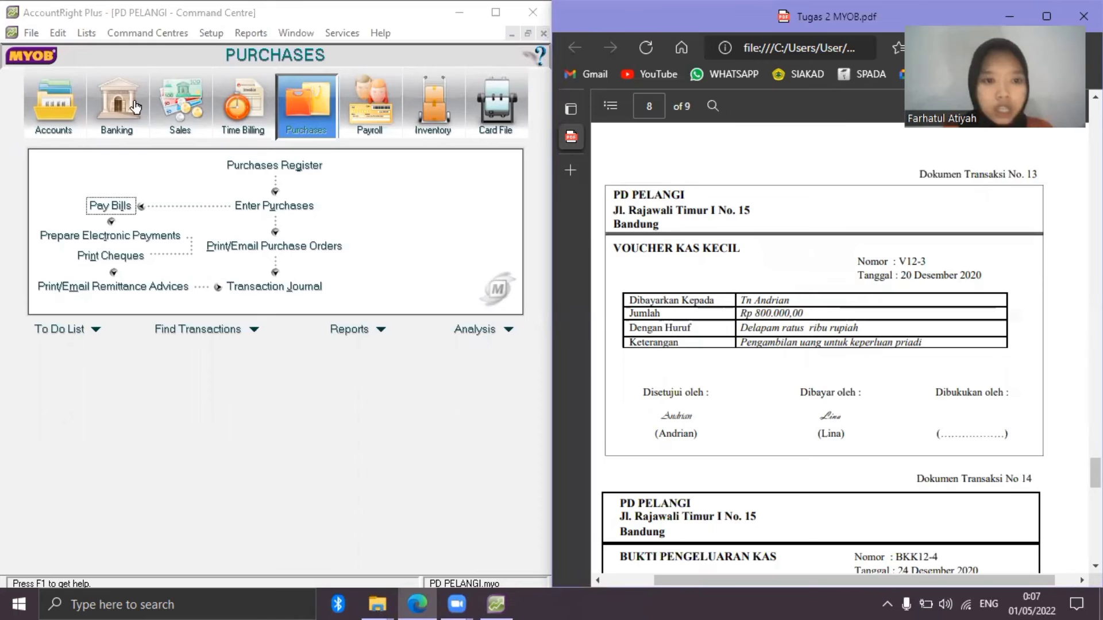
click(100, 109)
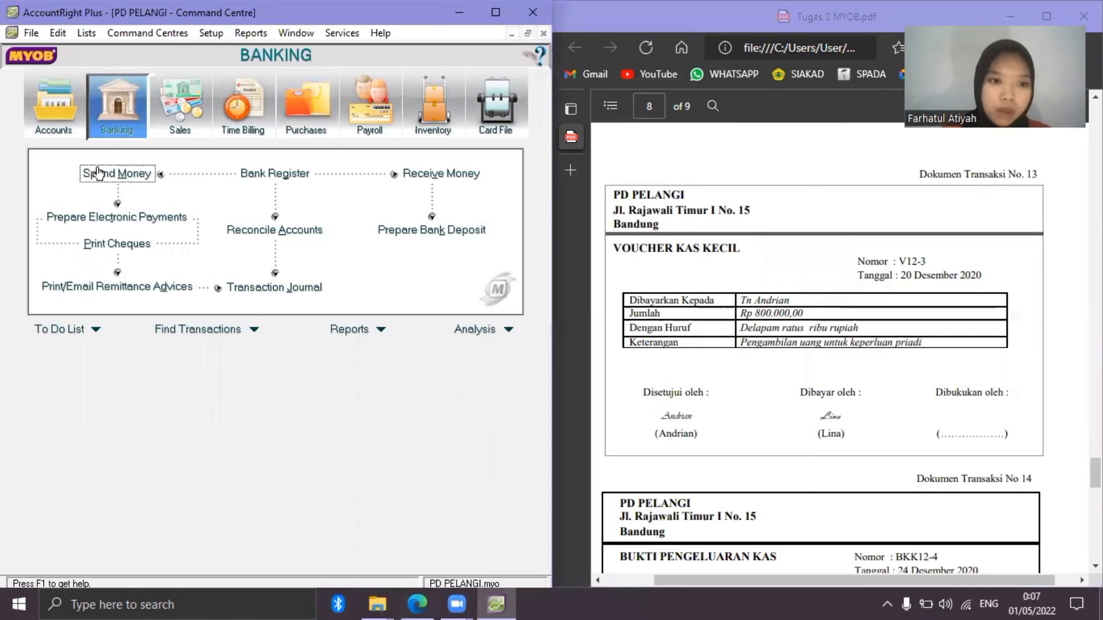
click(100, 174)
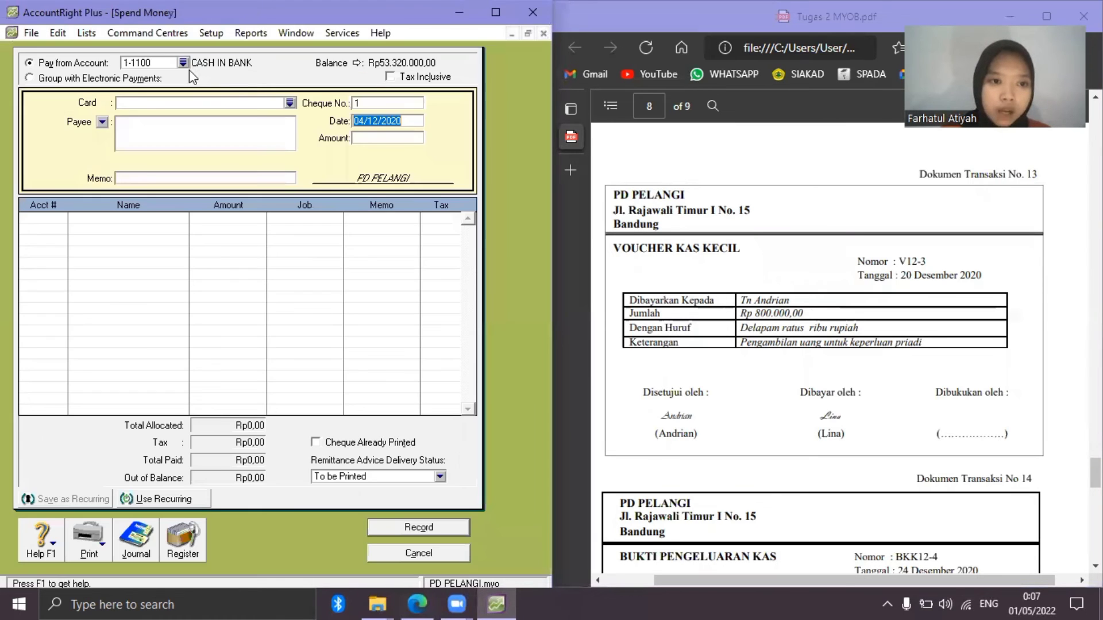
click(182, 62)
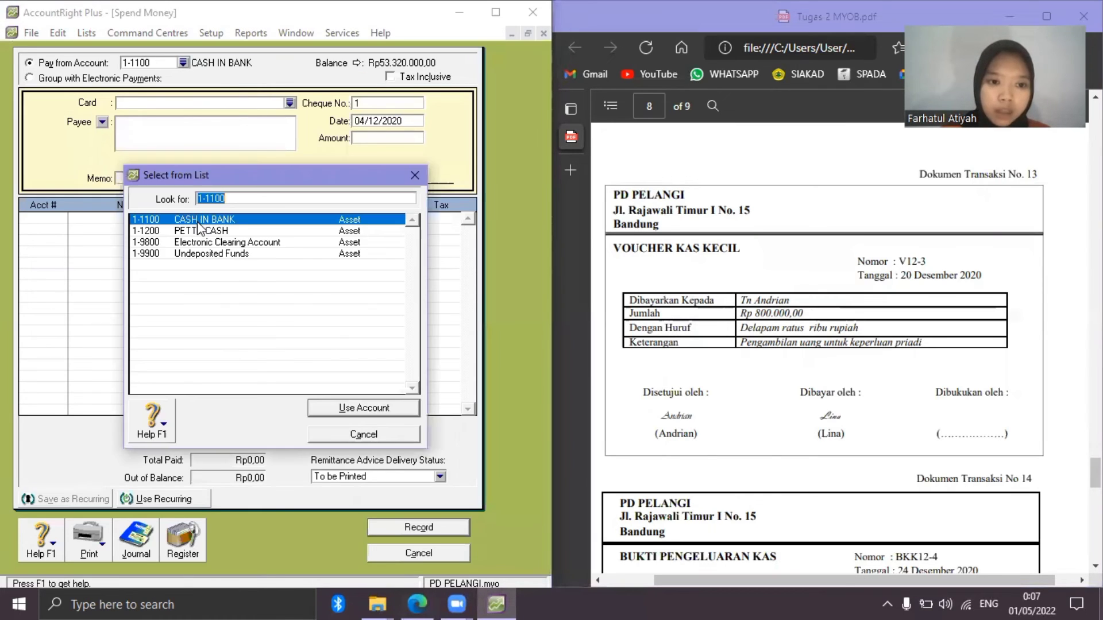
double_click(204, 231)
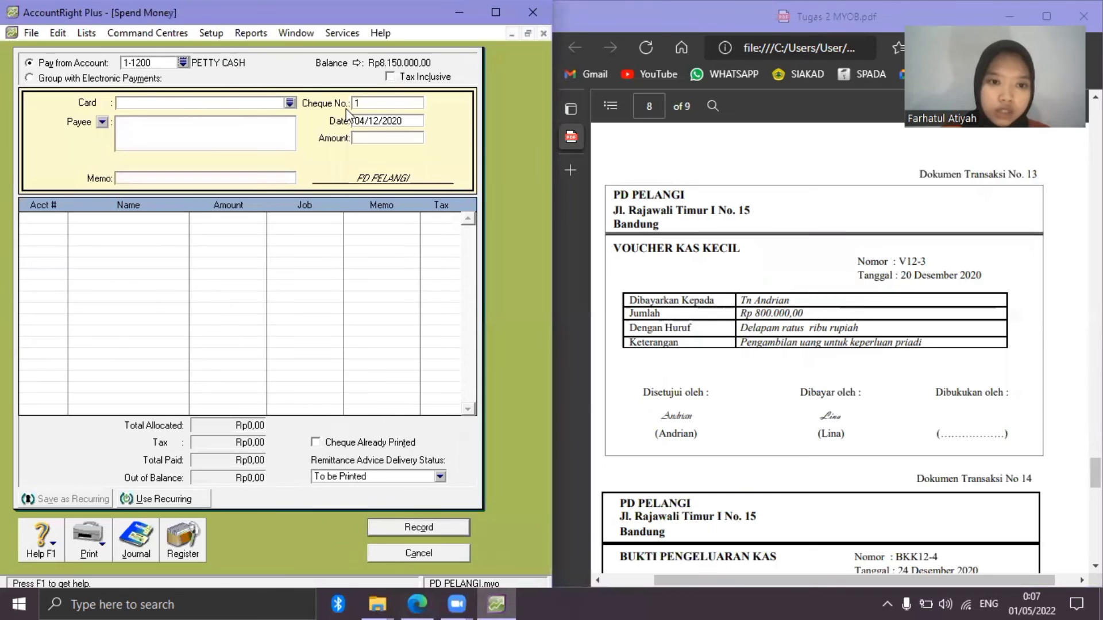
Fill in the petty cash payment with cheque number V12-3, date 20/12/2020 and amount Rp800.000.
click(384, 103)
text(V12)
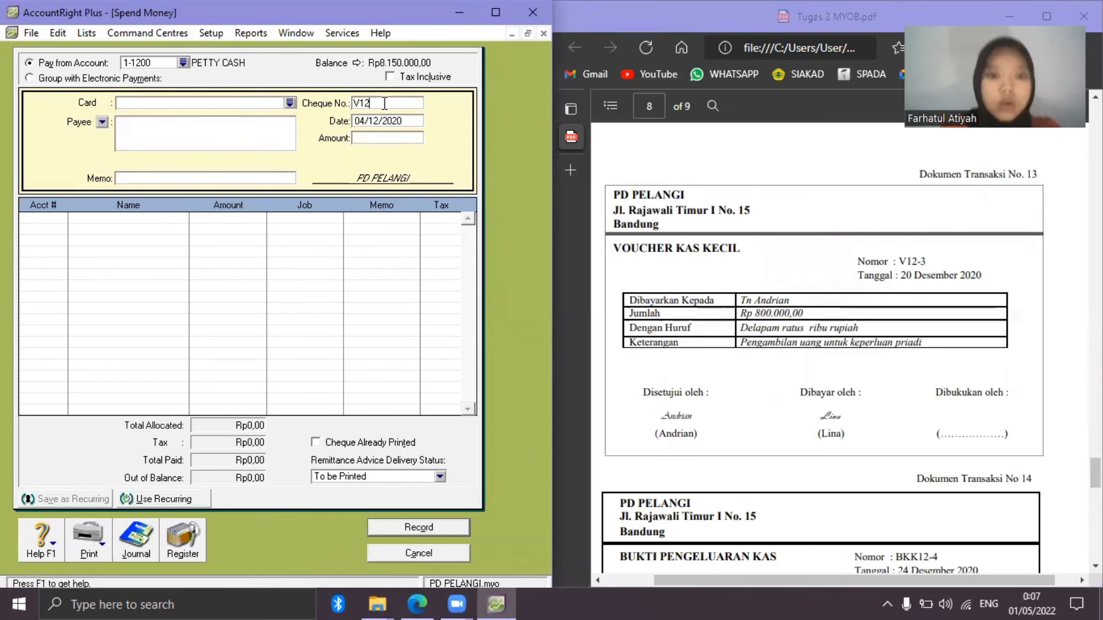
text(-3)
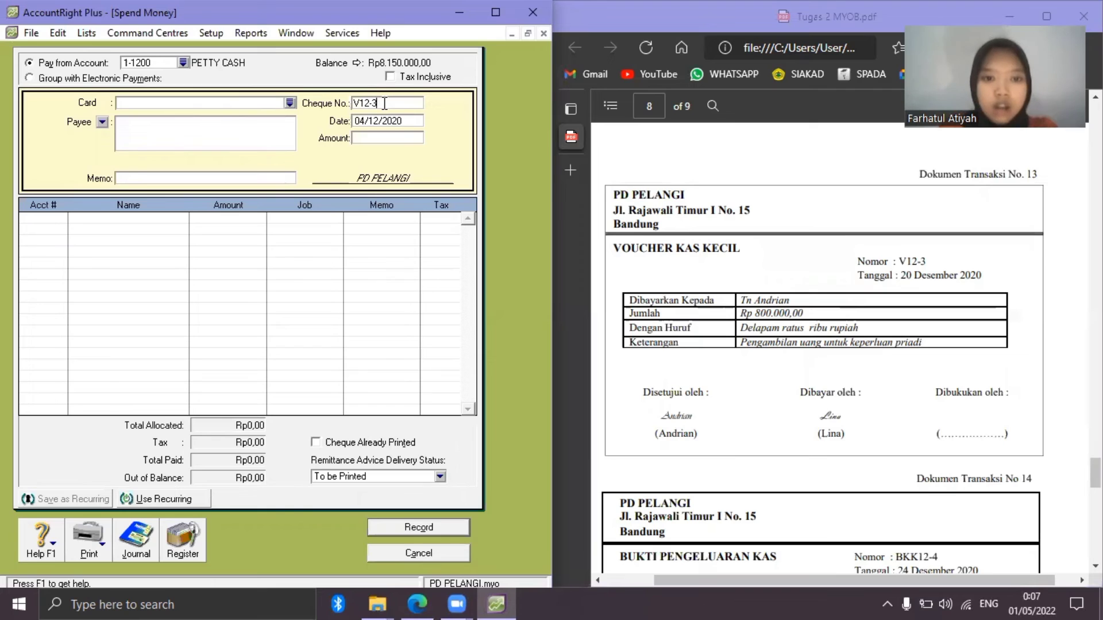
key(Tab)
key(BackSpace)
key(BackSpace)
text(20)
click(386, 137)
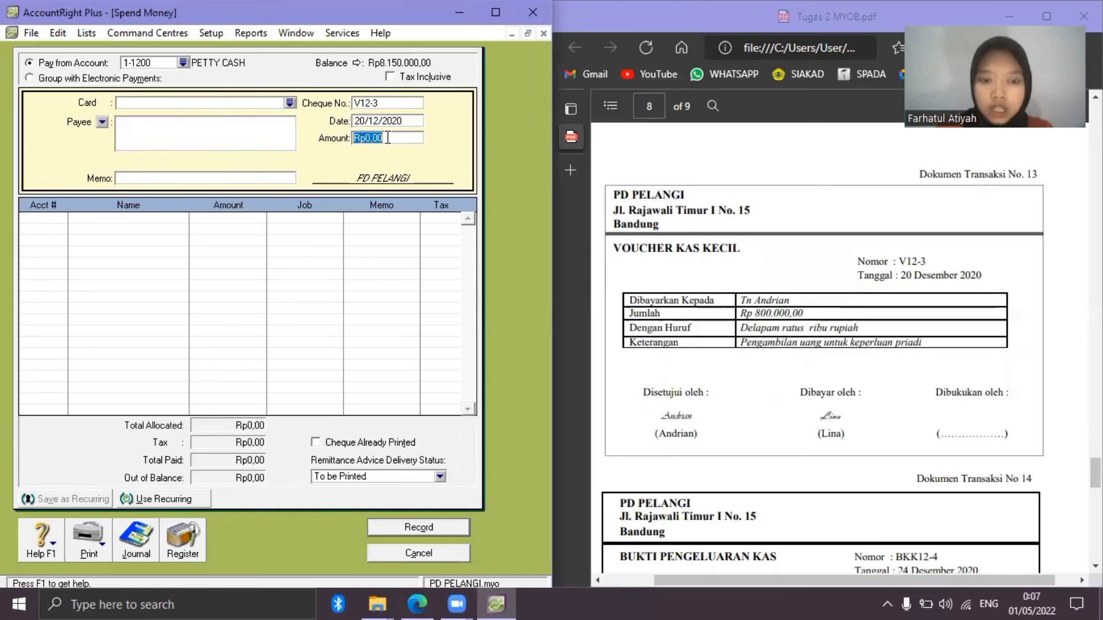
text(8)
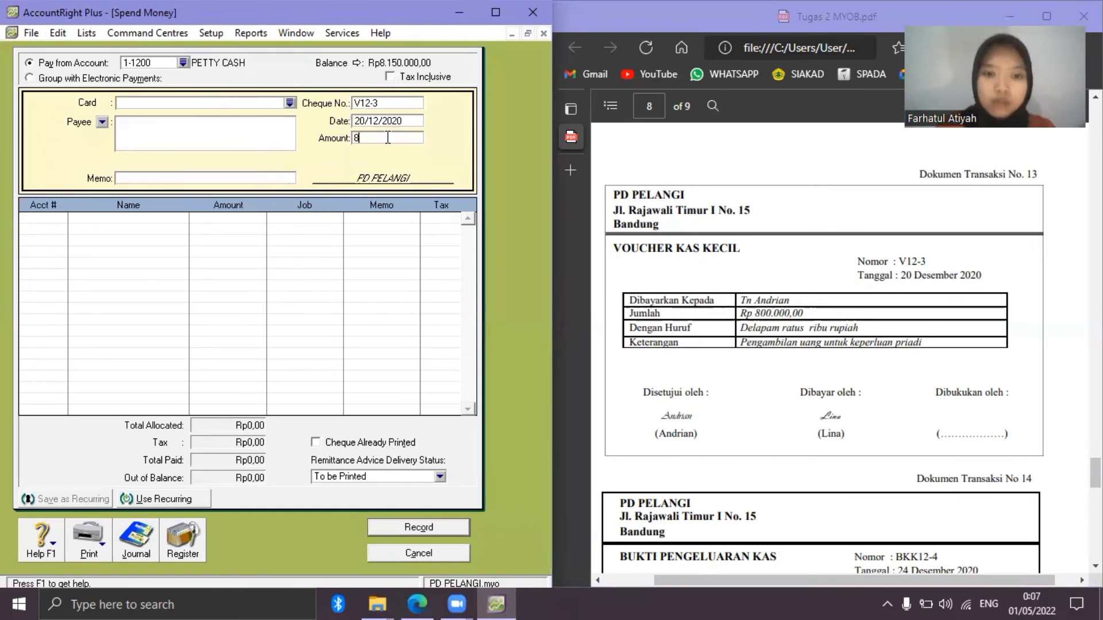
text(00.000)
key(Tab)
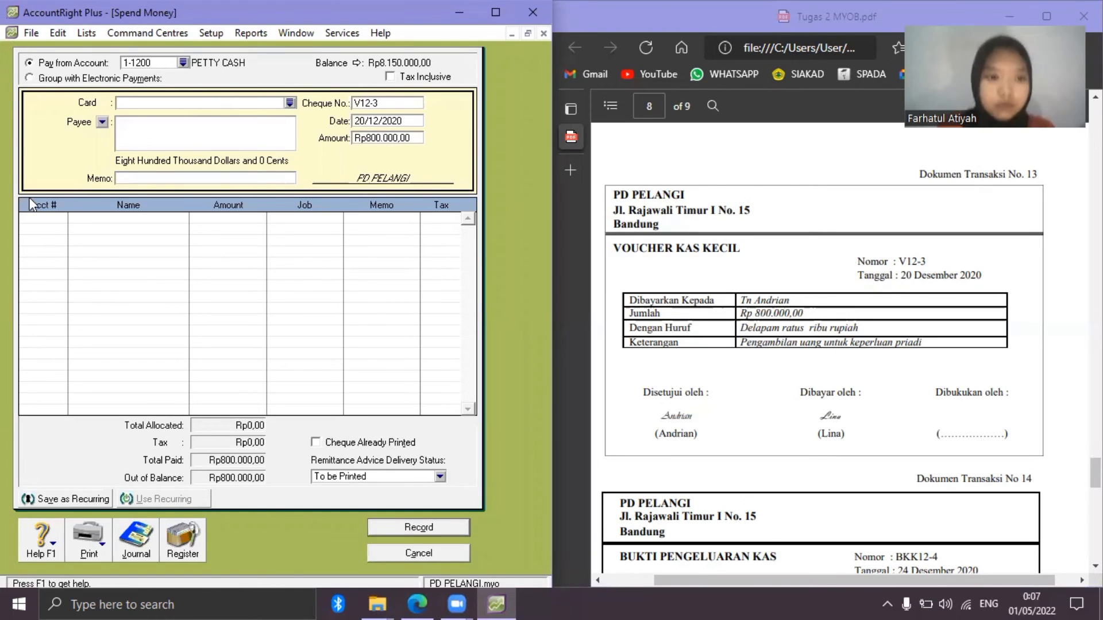
Enter the payment memo PENGAMBILAN UANG UNTUK KEPERLUAN PRIBADI.
click(150, 182)
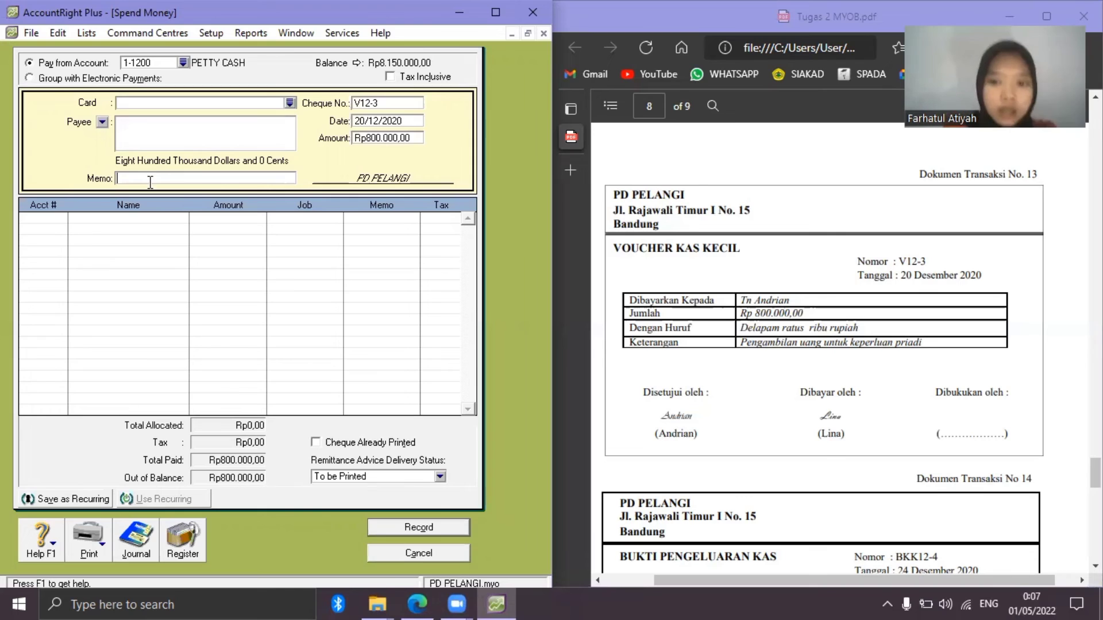
text(Pe)
key(BackSpace)
text(ENGAMBILAN UANG UNTUK )
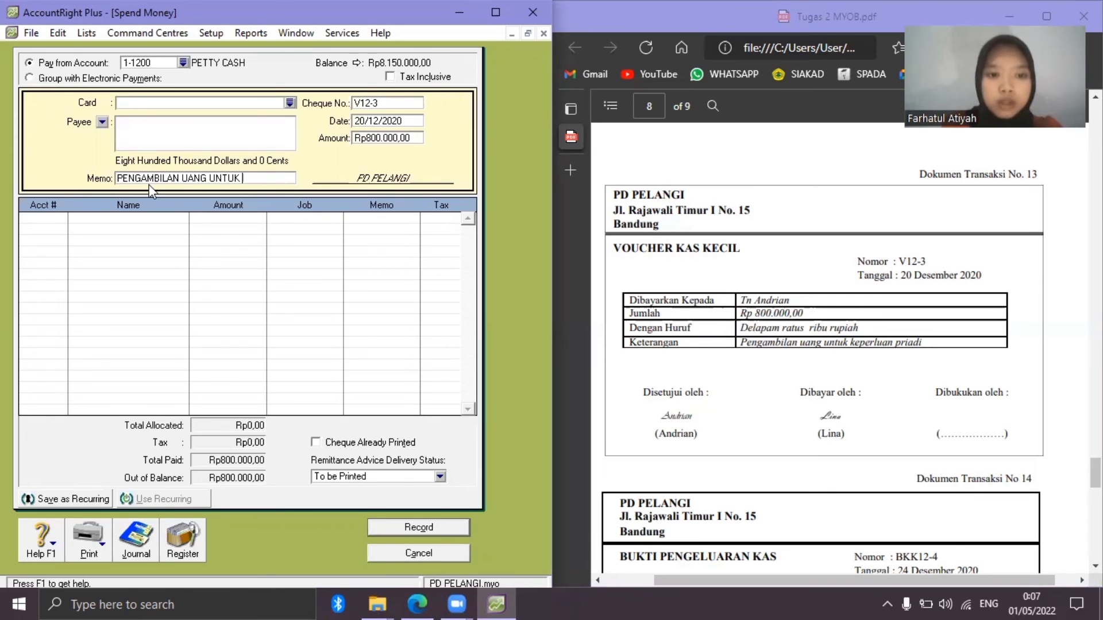
text(KEPERLUAN PRIBADI)
Allocate the Rp800.000 to the owner's drawings account 3-1200, record the payment, and leave the Spend Money form.
click(63, 219)
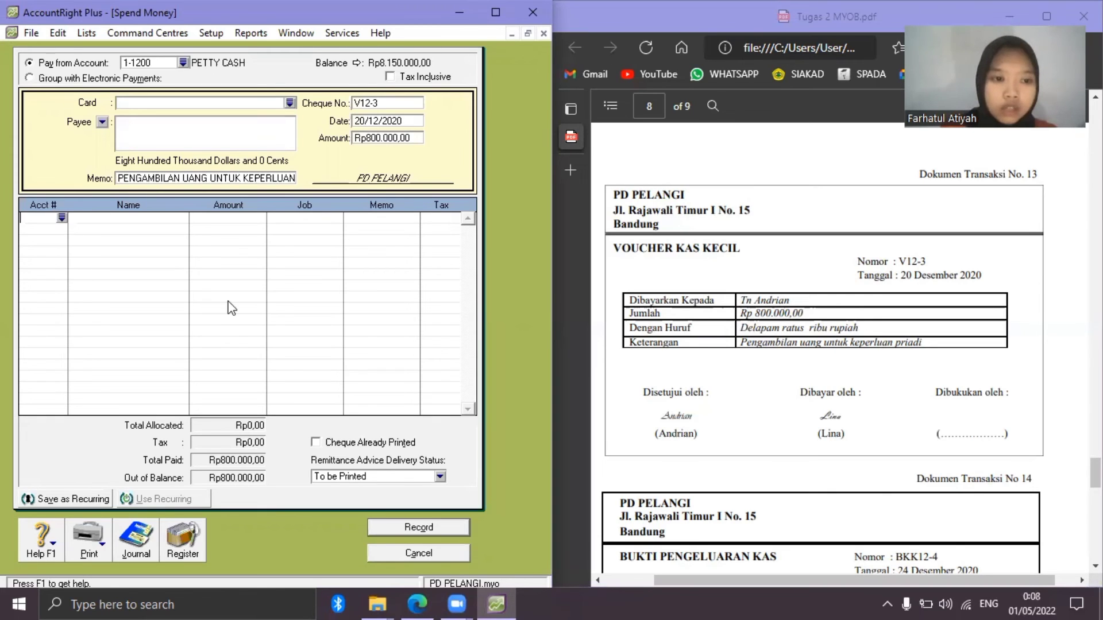
text(6-)
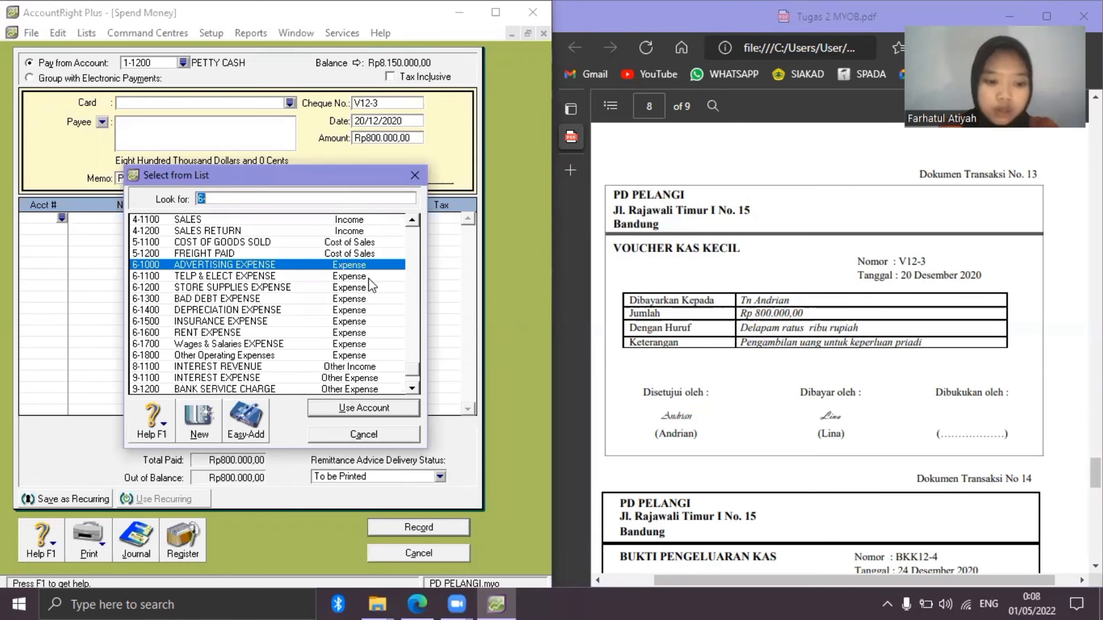
text(3-1200)
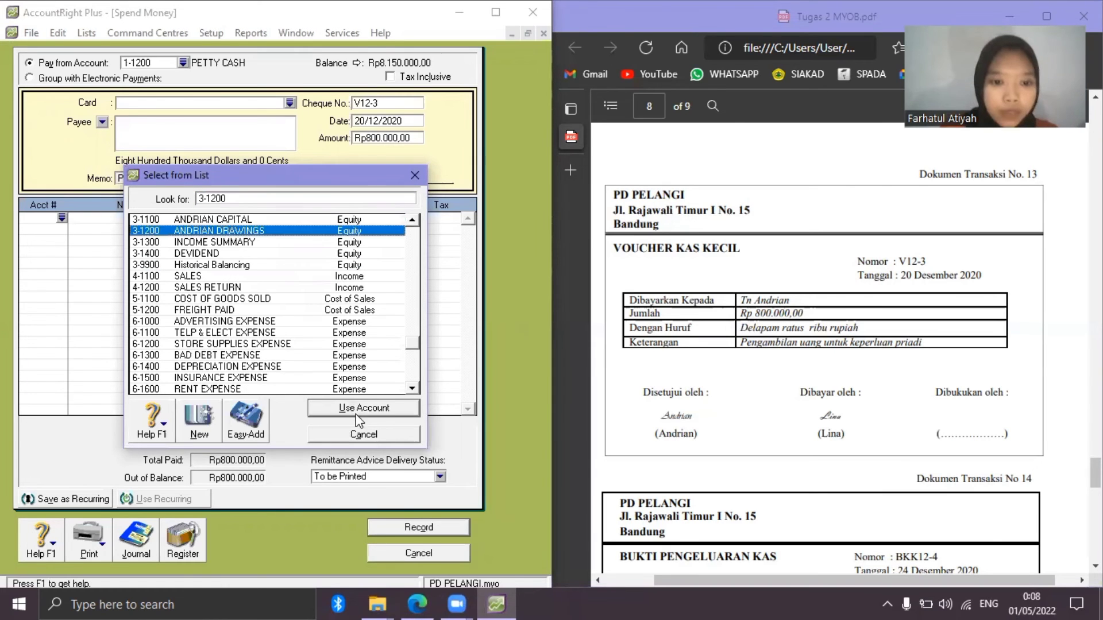
click(358, 409)
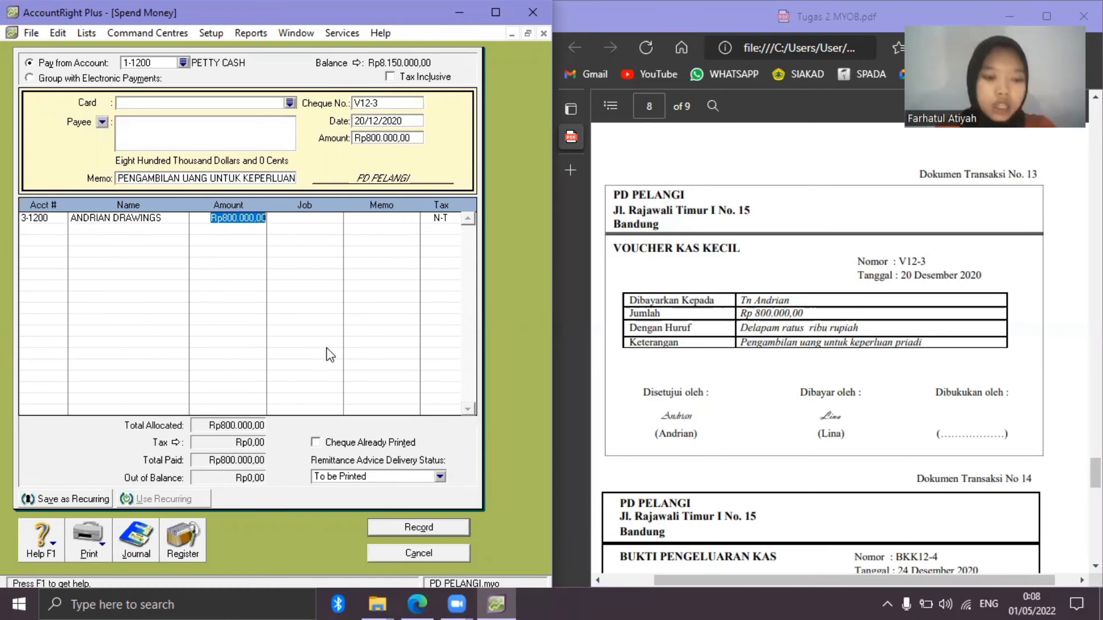
key(Tab)
key(Tab)
key(Tab)
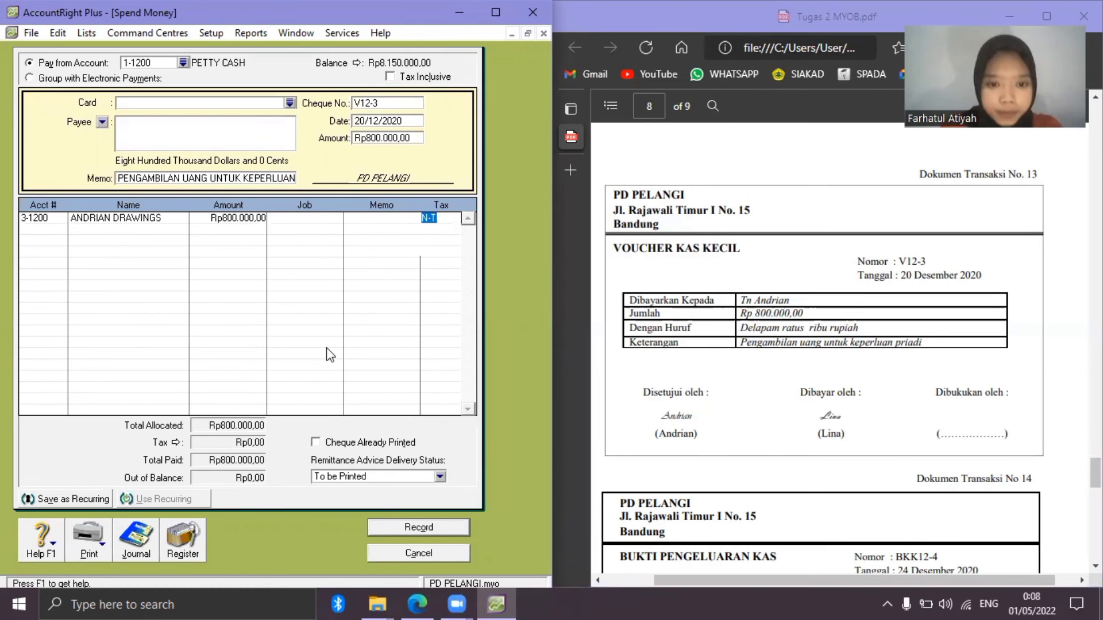
click(410, 529)
click(417, 554)
Bring Dokumen Transaksi No 14 (cash payment BKK12-4) into view in the PDF and open a blank Spend Money form.
click(688, 494)
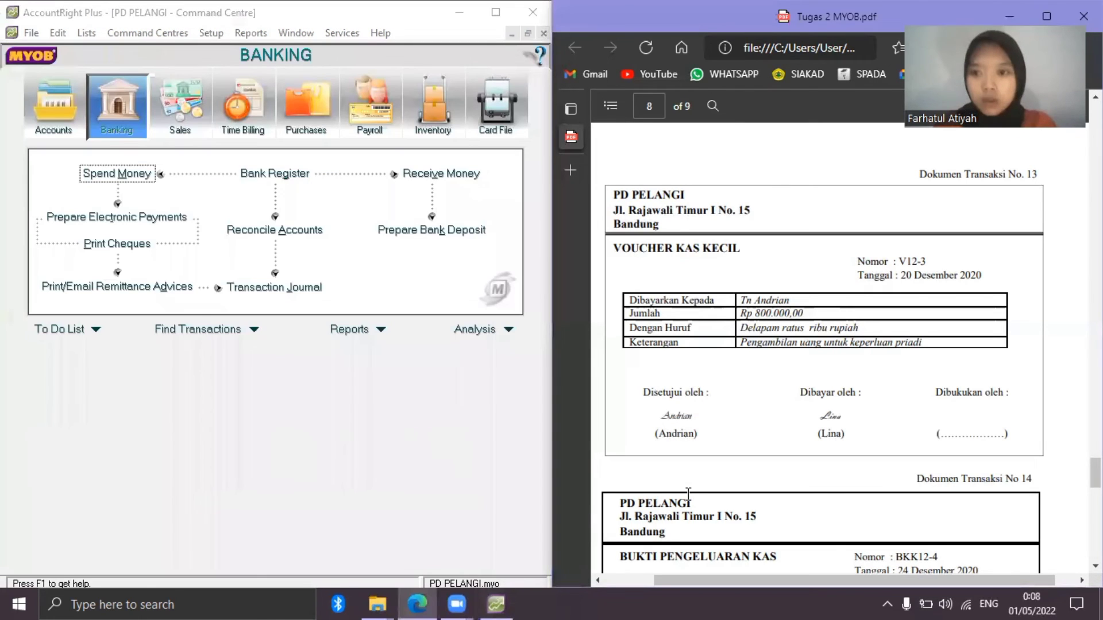
scroll(688, 494, down, 1)
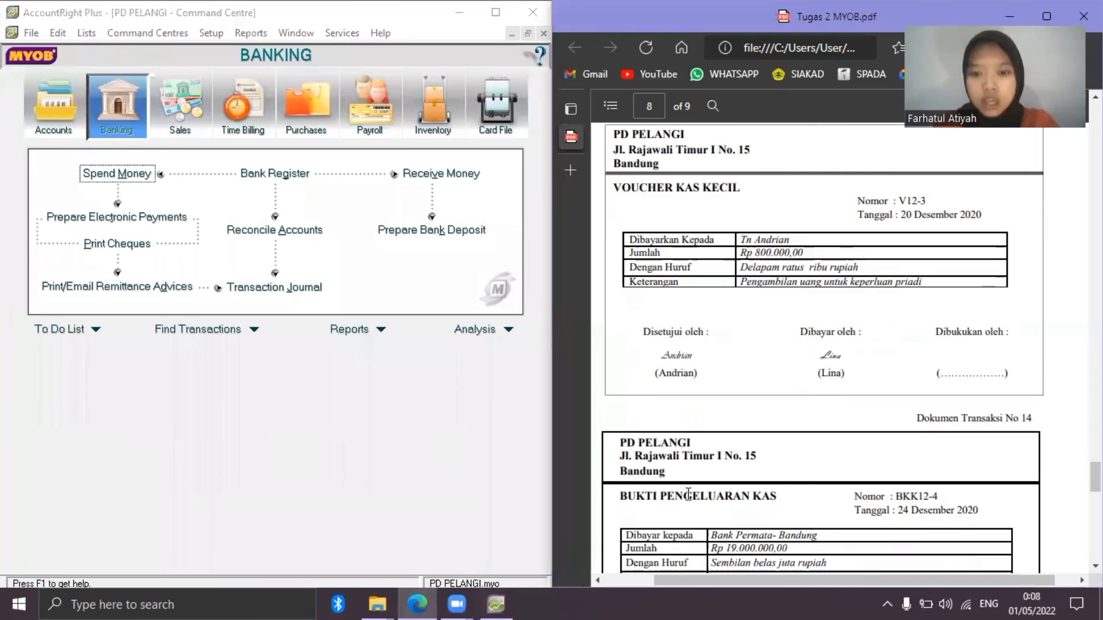
scroll(689, 495, down, 3)
scroll(688, 494, down, 1)
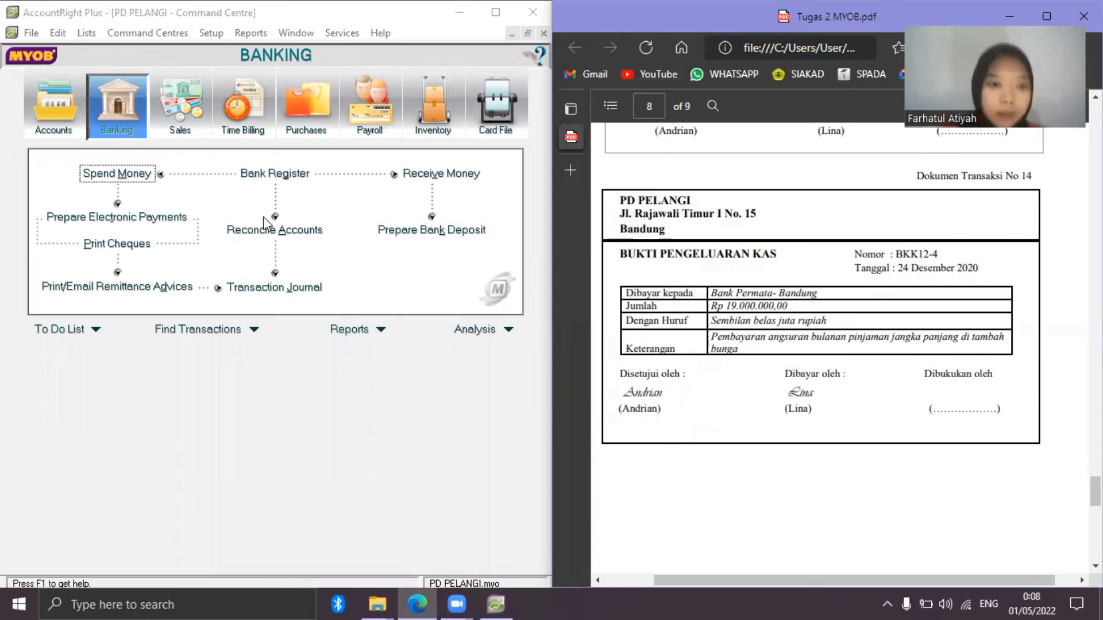
click(141, 172)
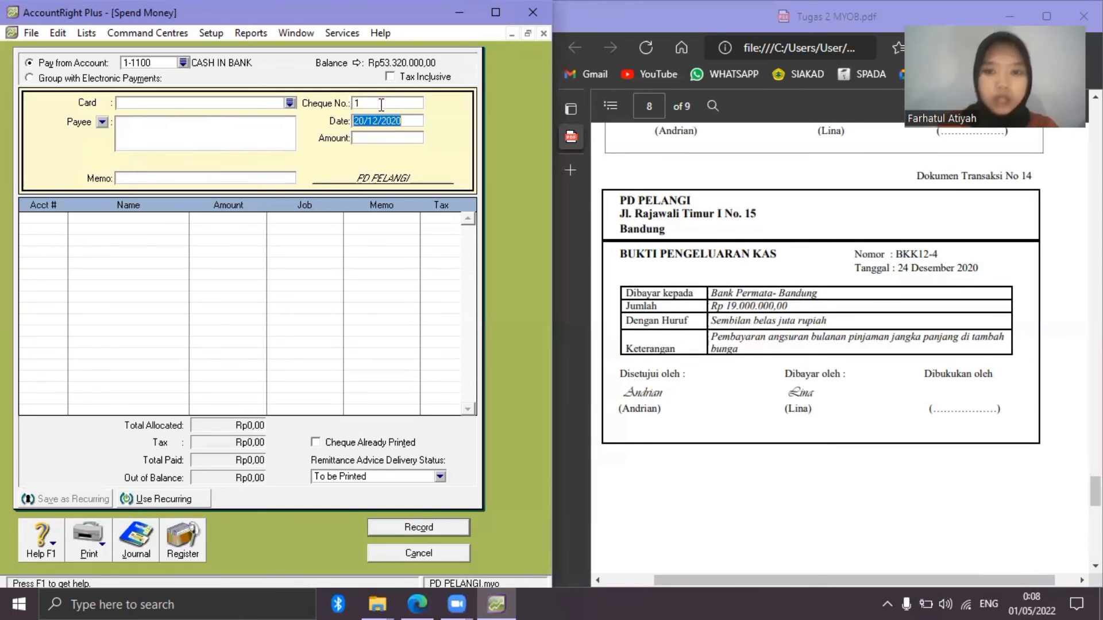
Fill in the bank loan payment with cheque number BKK12-4, date 24/12/2020 and amount Rp19.000.000.
click(381, 104)
text(BKK12-4)
click(375, 120)
click(375, 119)
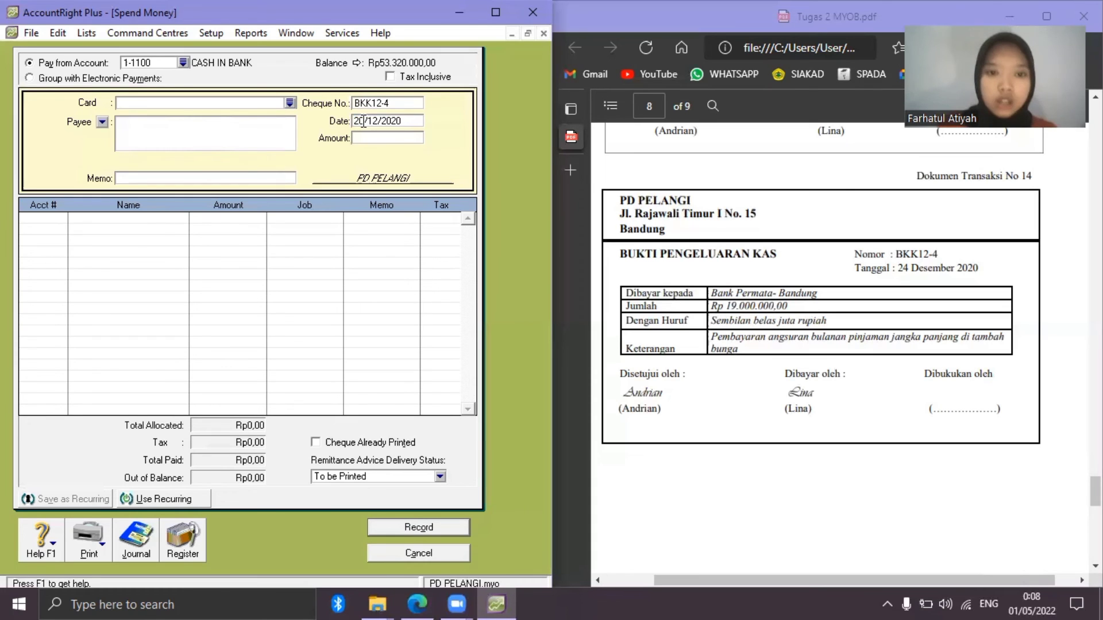
key(BackSpace)
text(4)
click(396, 137)
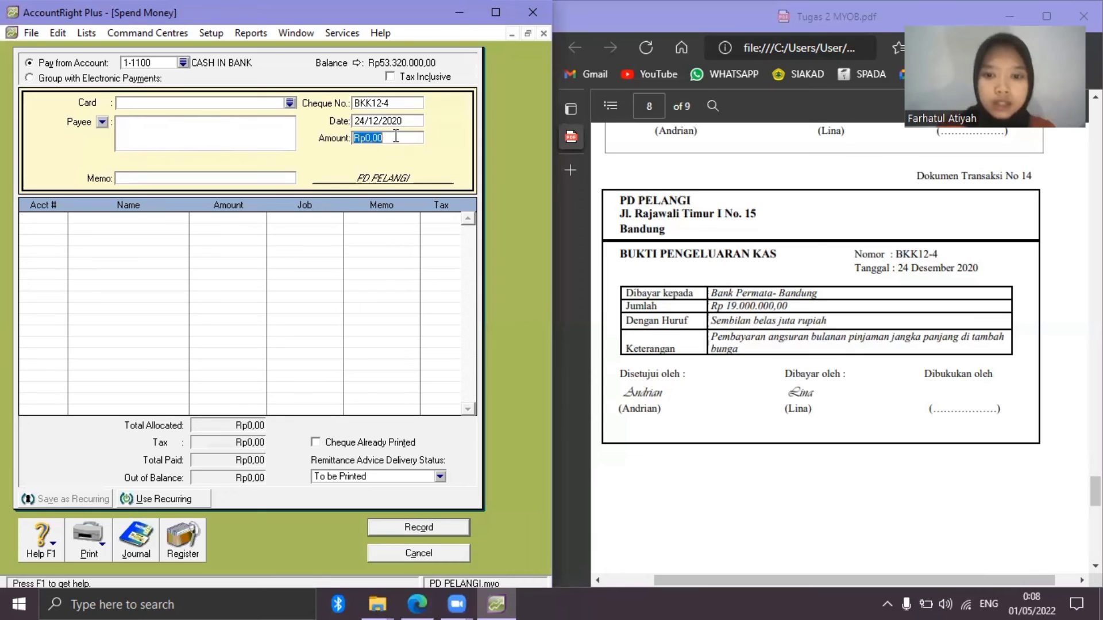
text(19.0)
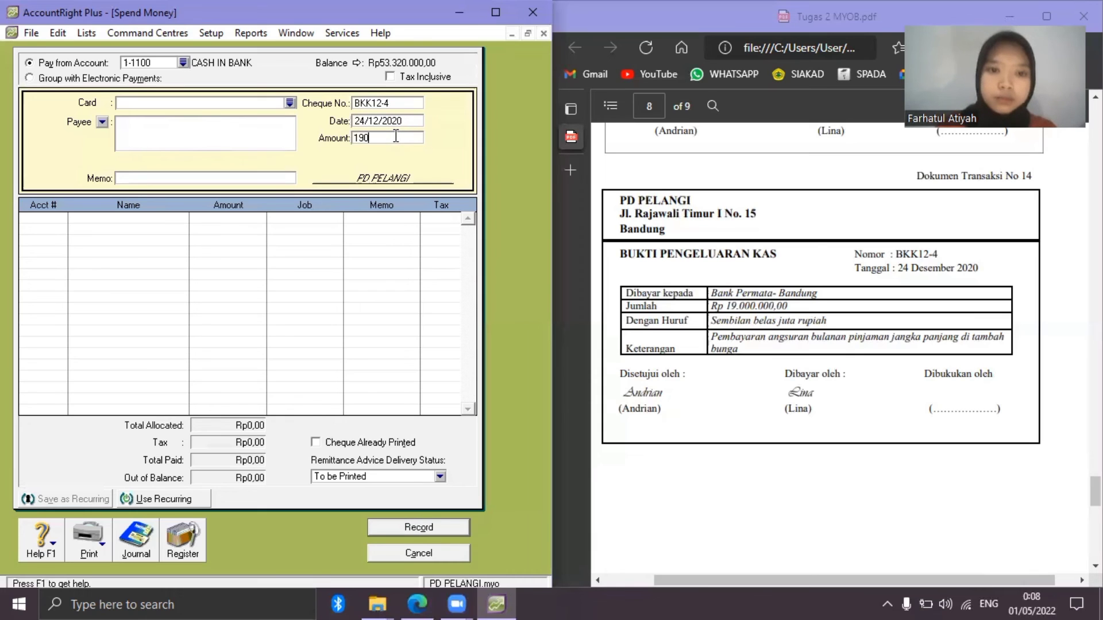
text(00.000)
key(Tab)
Enter the payment memo PEMBAYARAN ANGSURAN BULANAN.
click(260, 178)
text(PEMBAYARAN A)
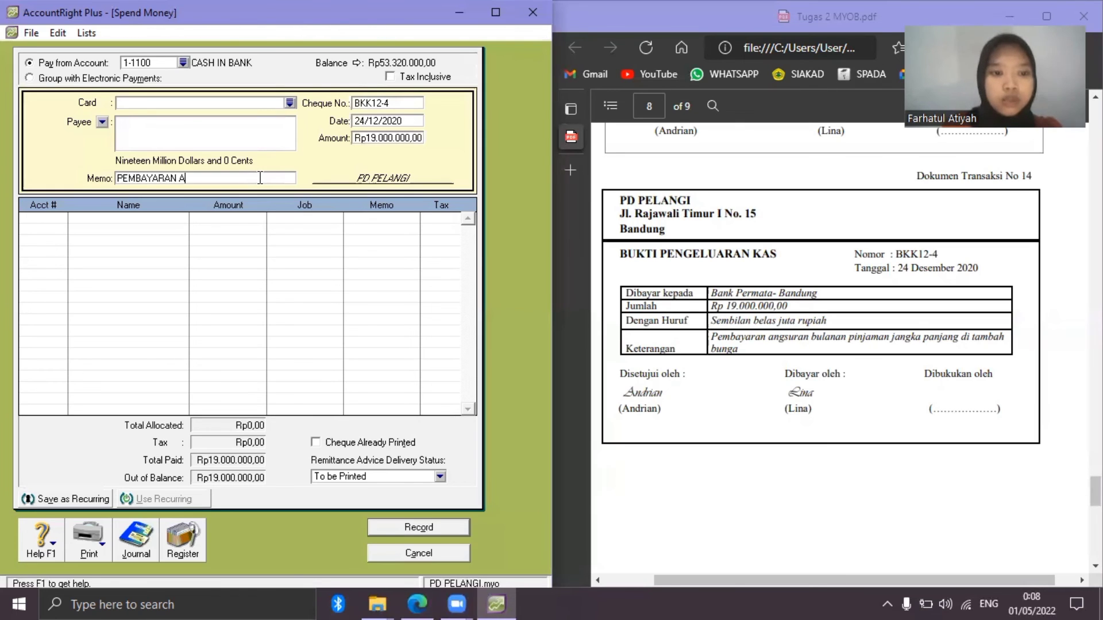
text(NGSURAN)
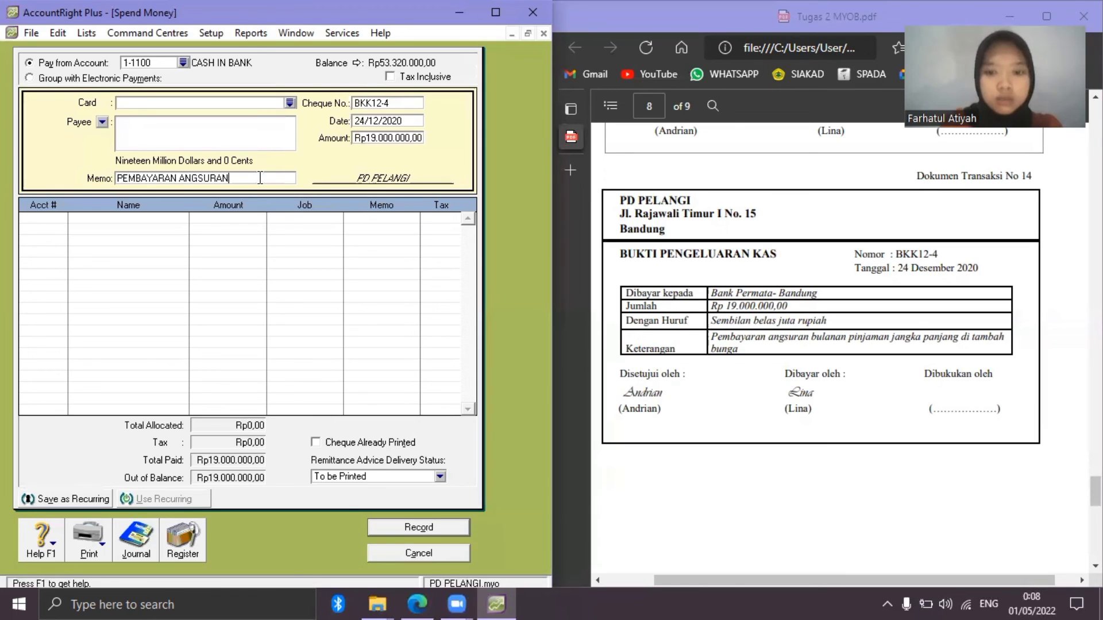
text( BULANAN)
key(BackSpace)
key(BackSpace)
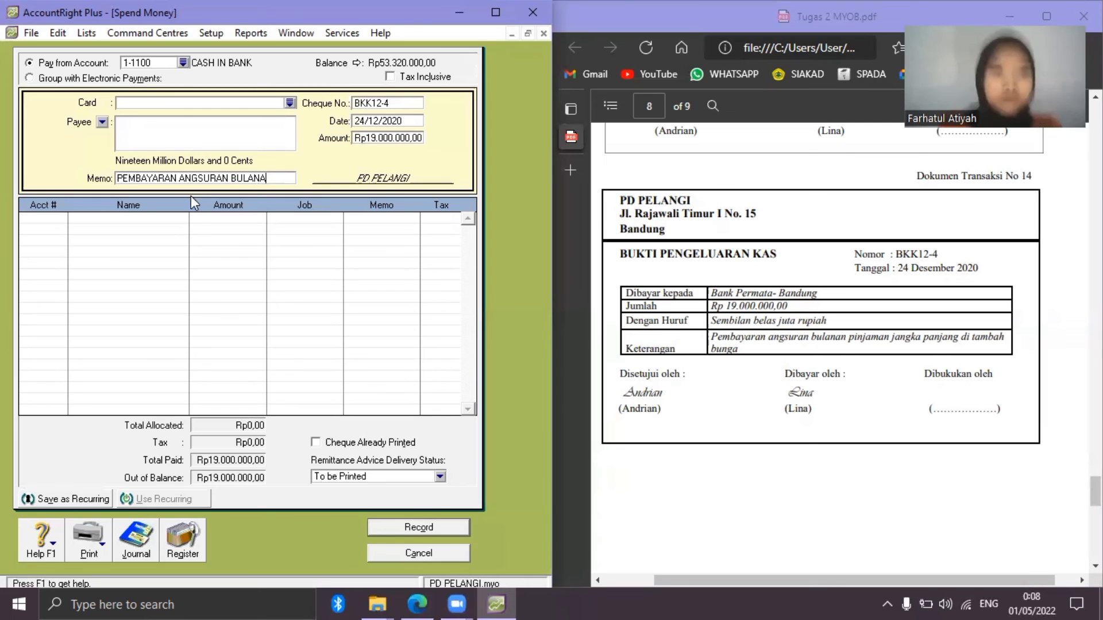
text(N)
Allocate Rp16.000.000 of the payment to account 2-2100 BANK PERMATA LOAN.
click(60, 218)
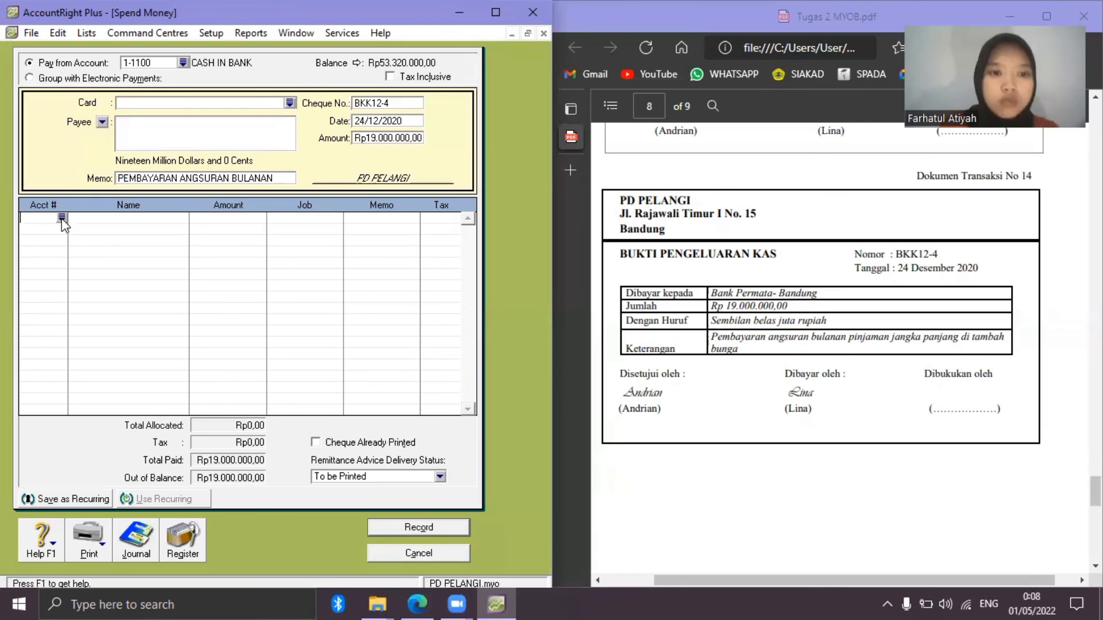
text(6)
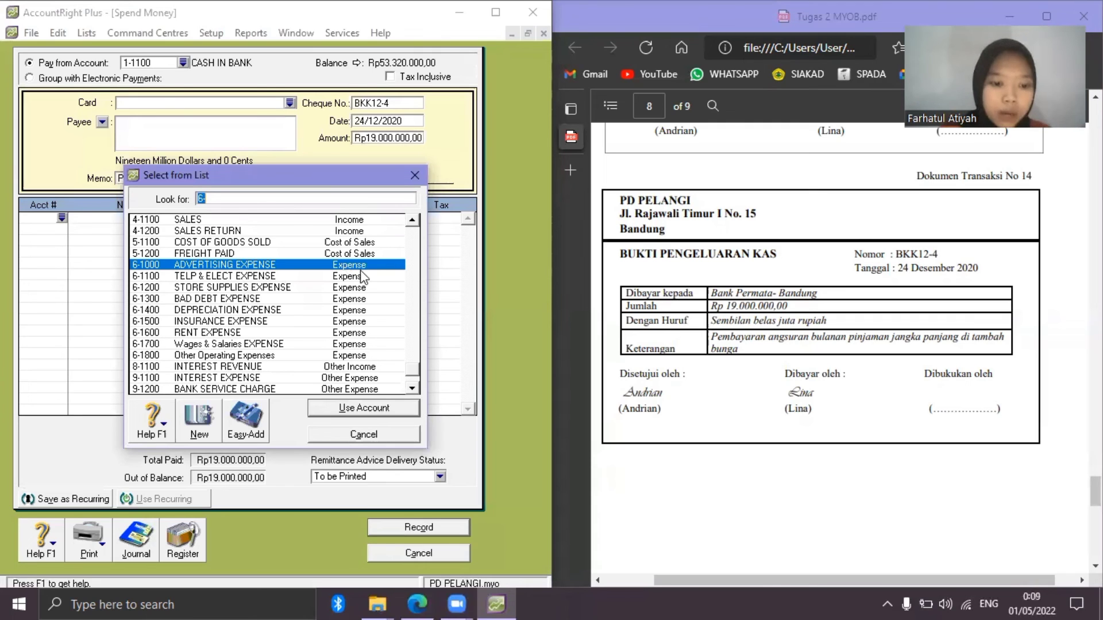
text(3)
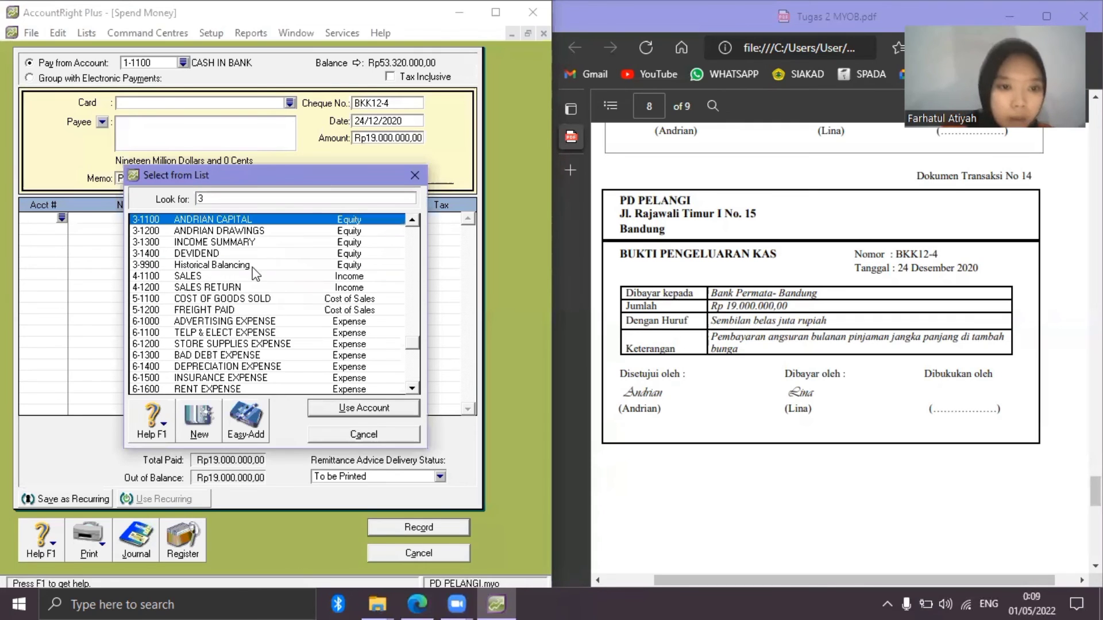
key(BackSpace)
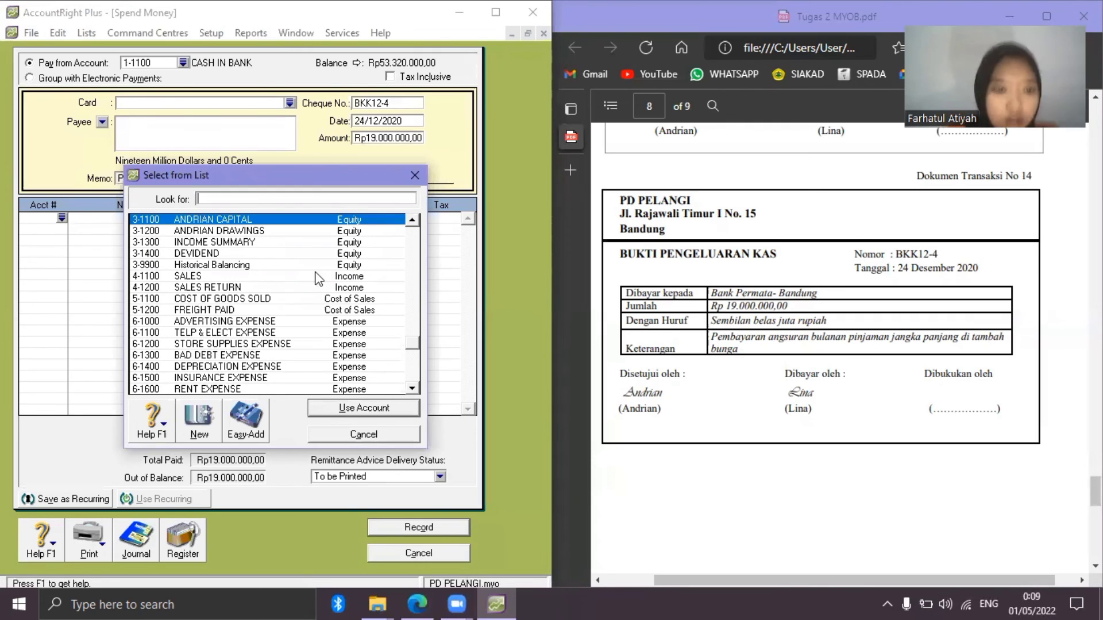
text(2)
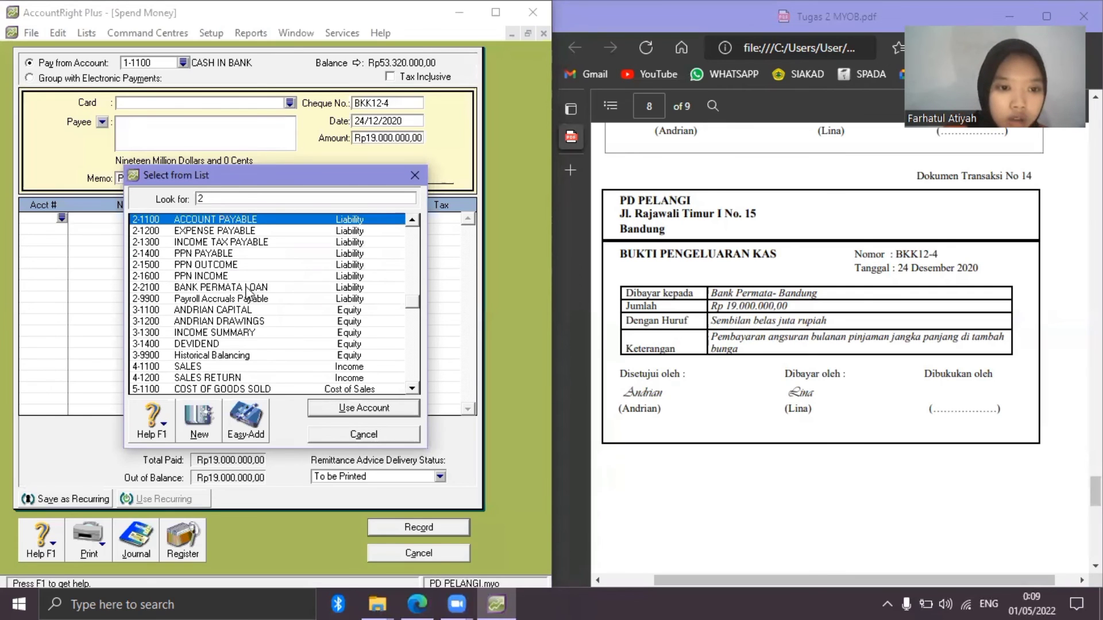
click(250, 288)
click(353, 408)
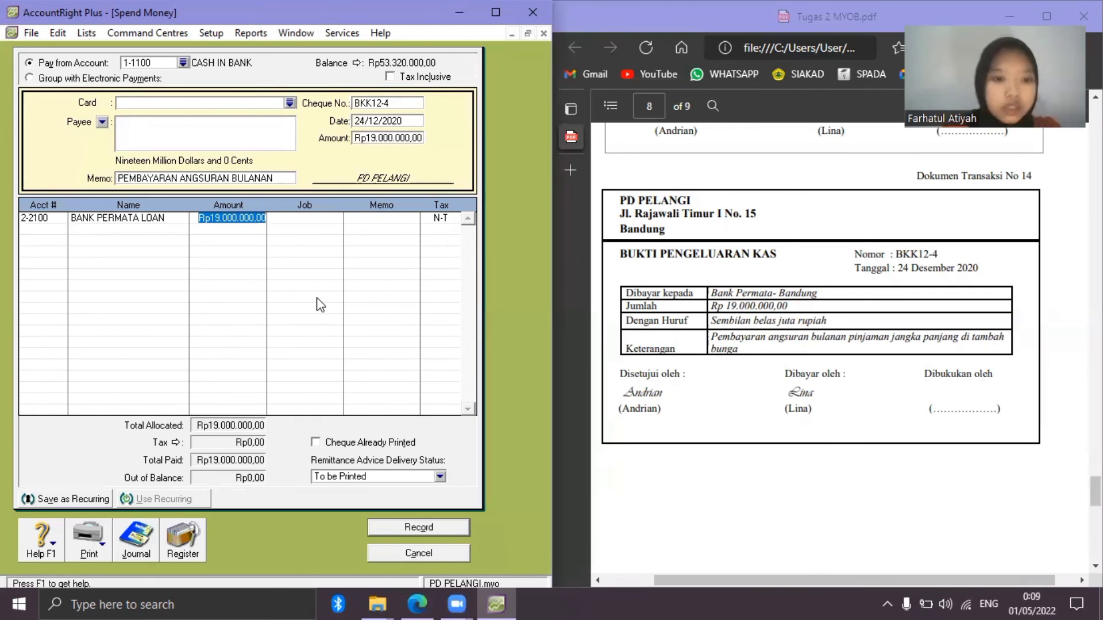
text(16.000.000)
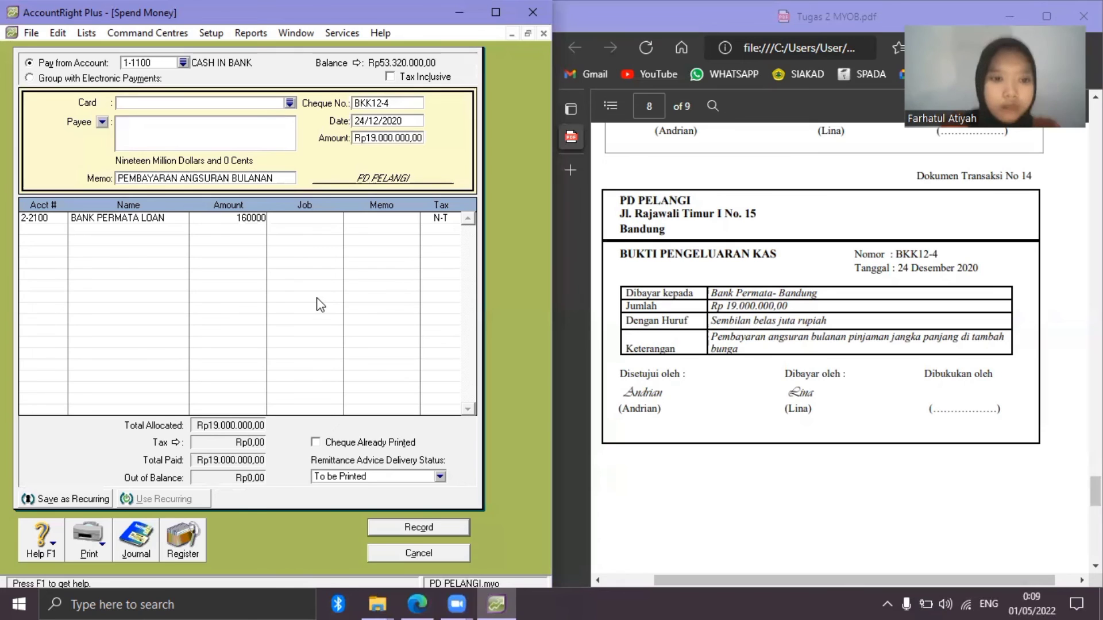
key(Tab)
Allocate the remaining Rp3.000.000 to account 9-1100 INTEREST EXPENSE and record the payment.
click(60, 230)
click(62, 230)
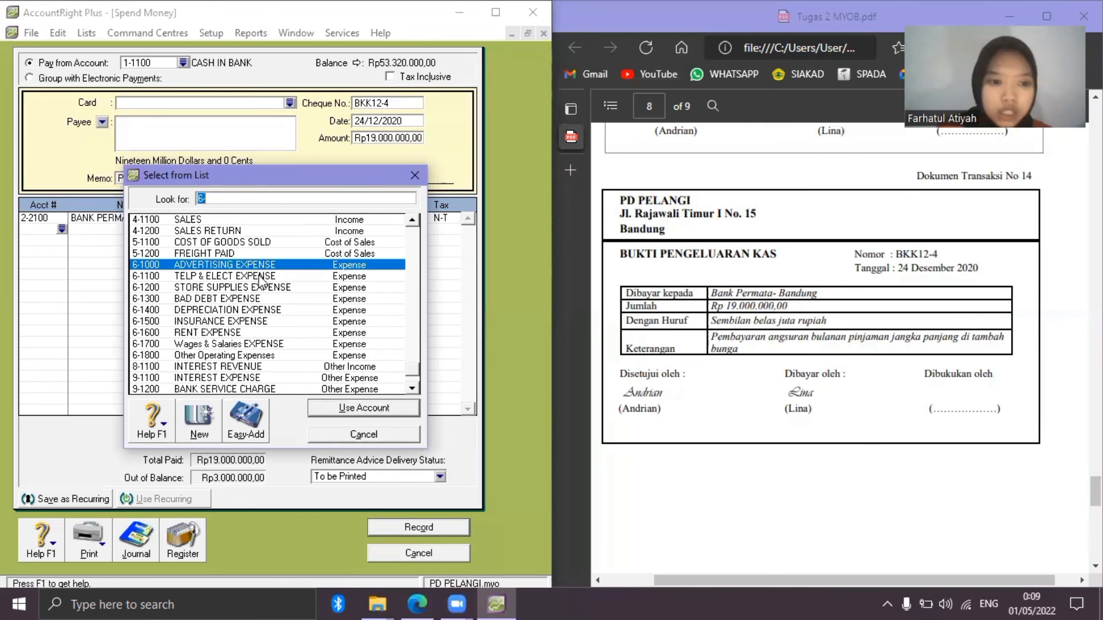
click(238, 377)
click(346, 409)
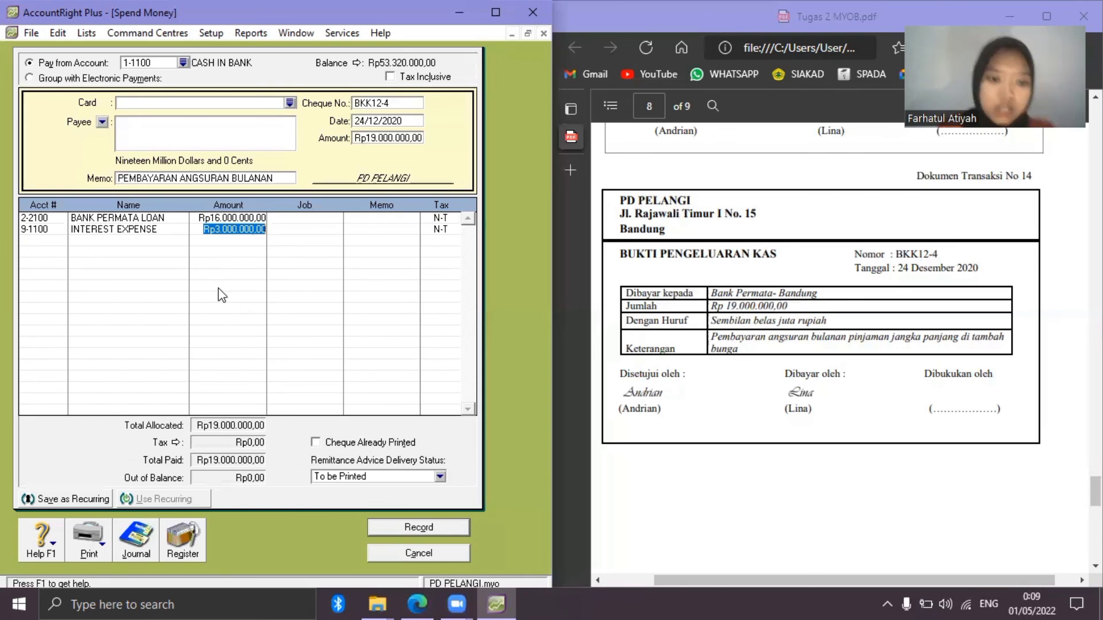
key(Tab)
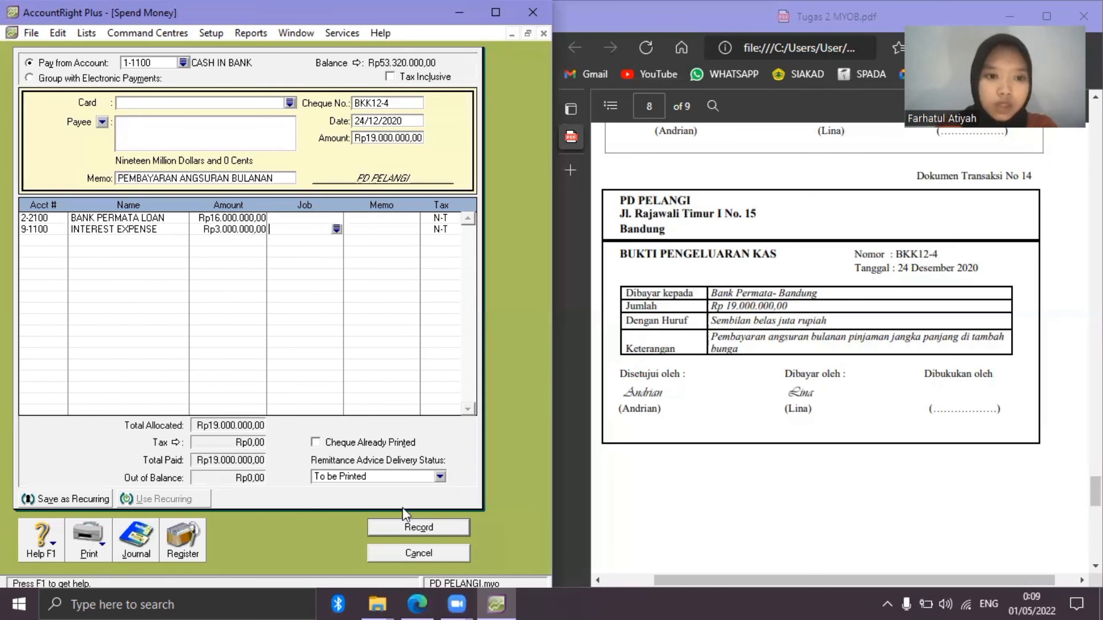
click(417, 532)
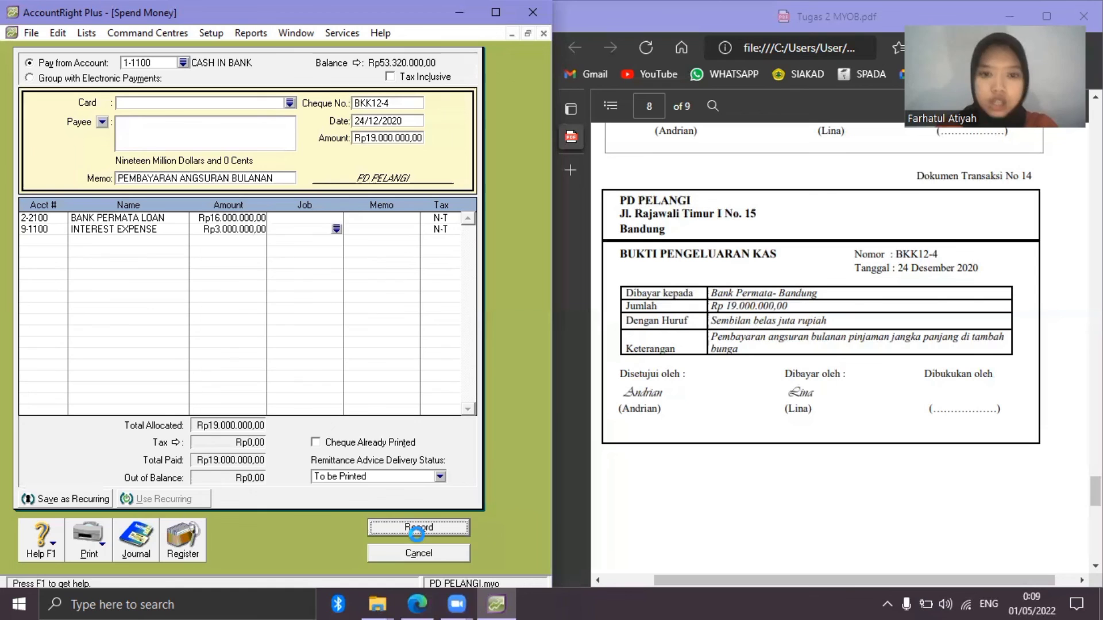
Bring Dokumen Transaksi No. 15 into view in the PDF and start a purchase bill in MYOB for supplier CV SETIA ABADI.
click(829, 479)
scroll(829, 479, down, 5)
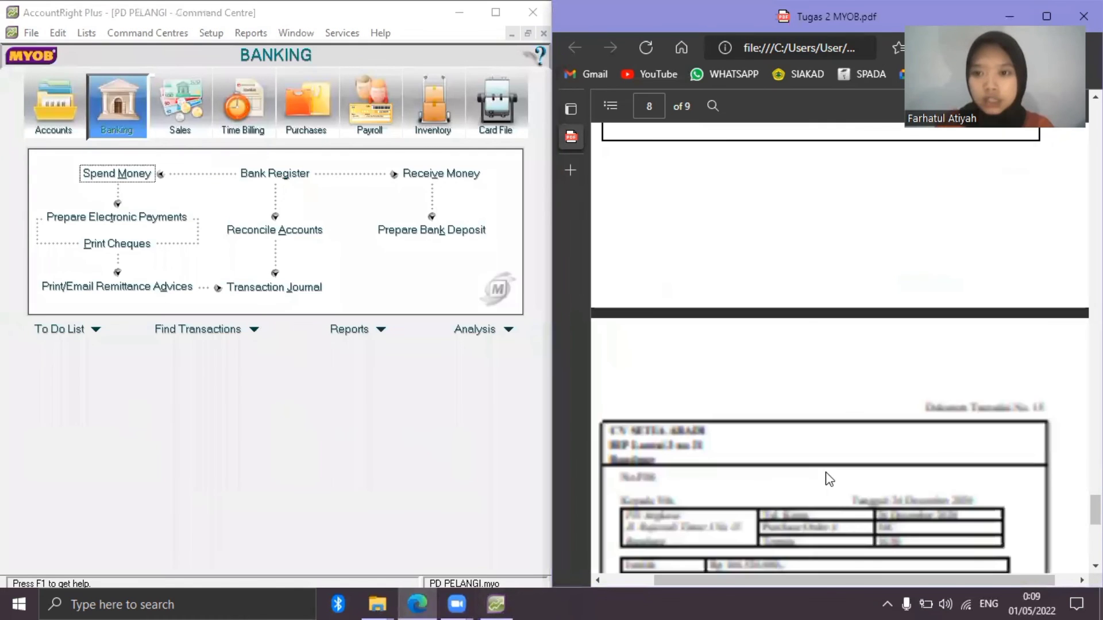
scroll(829, 480, down, 5)
scroll(829, 479, up, 2)
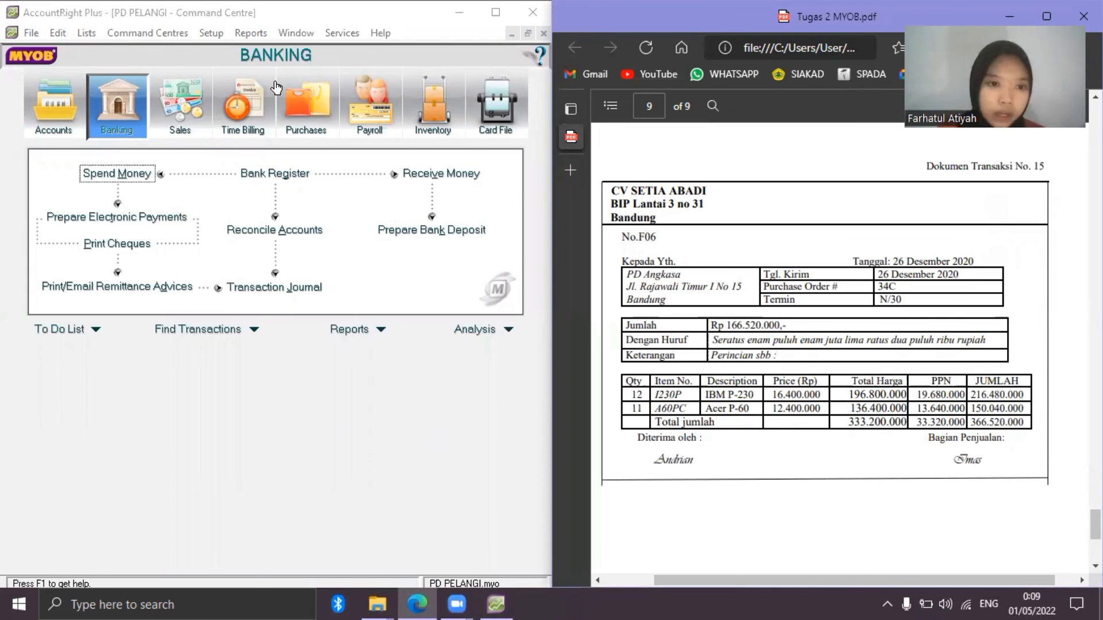
click(283, 117)
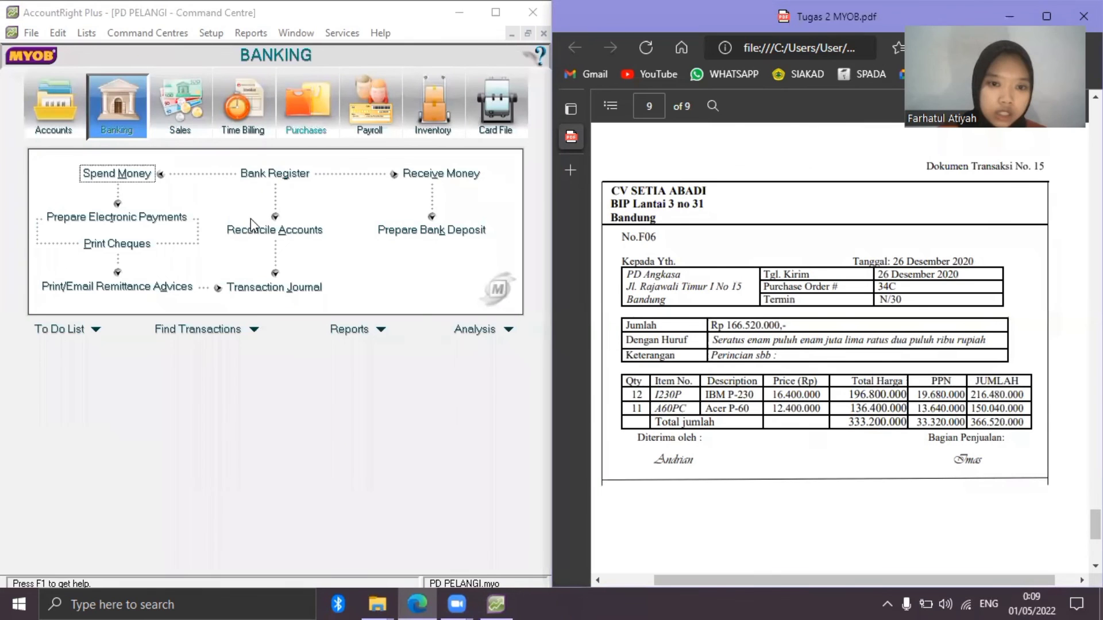
click(250, 214)
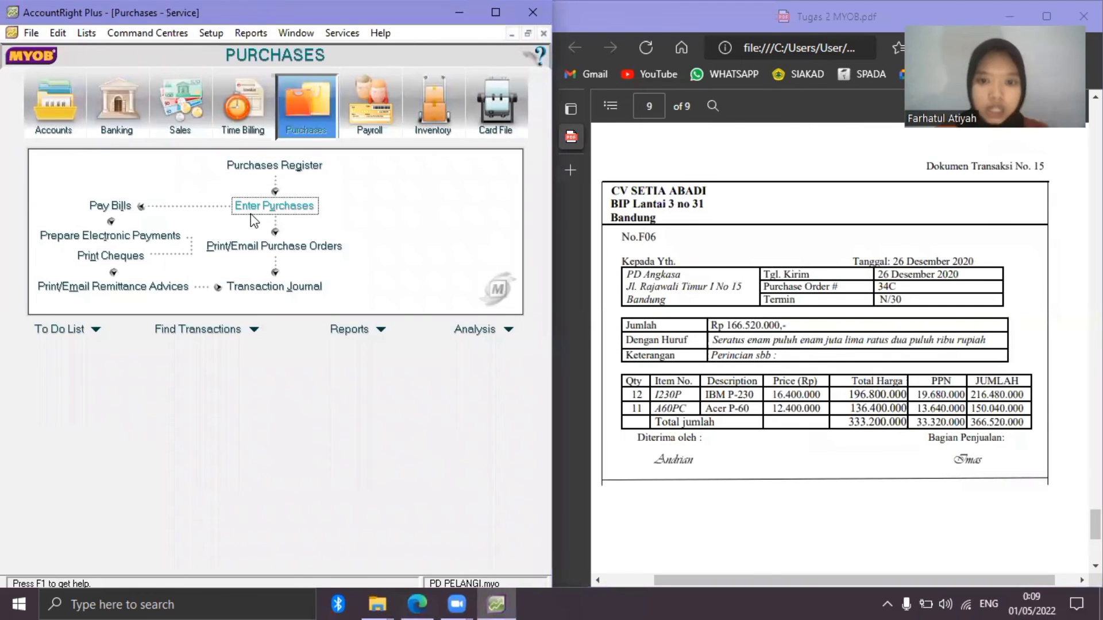
text(CV SETIA ABADI)
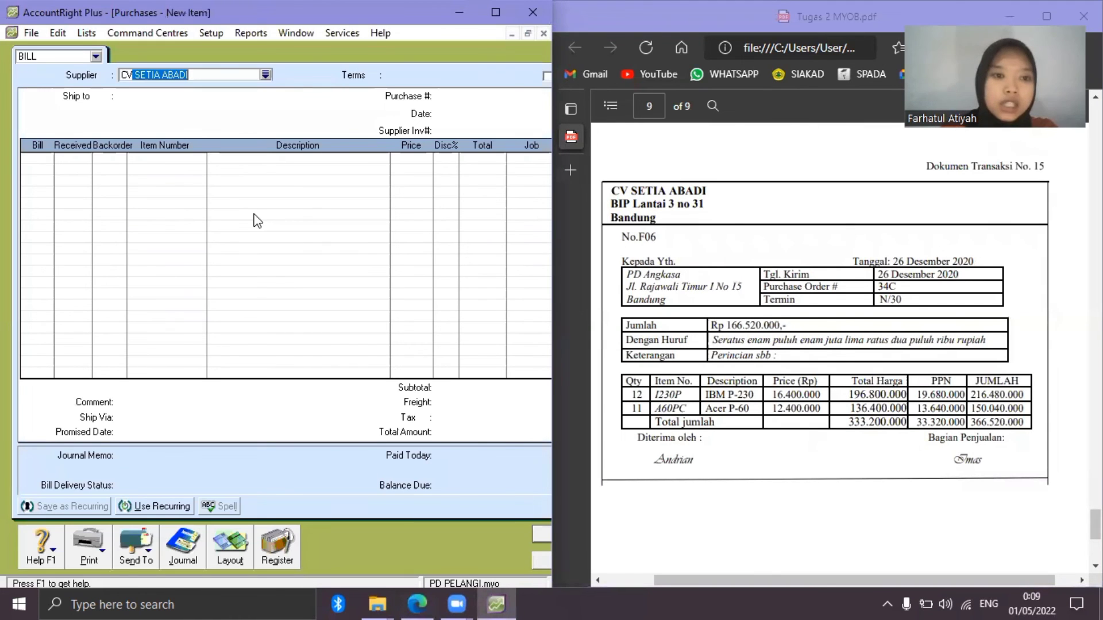
key(Tab)
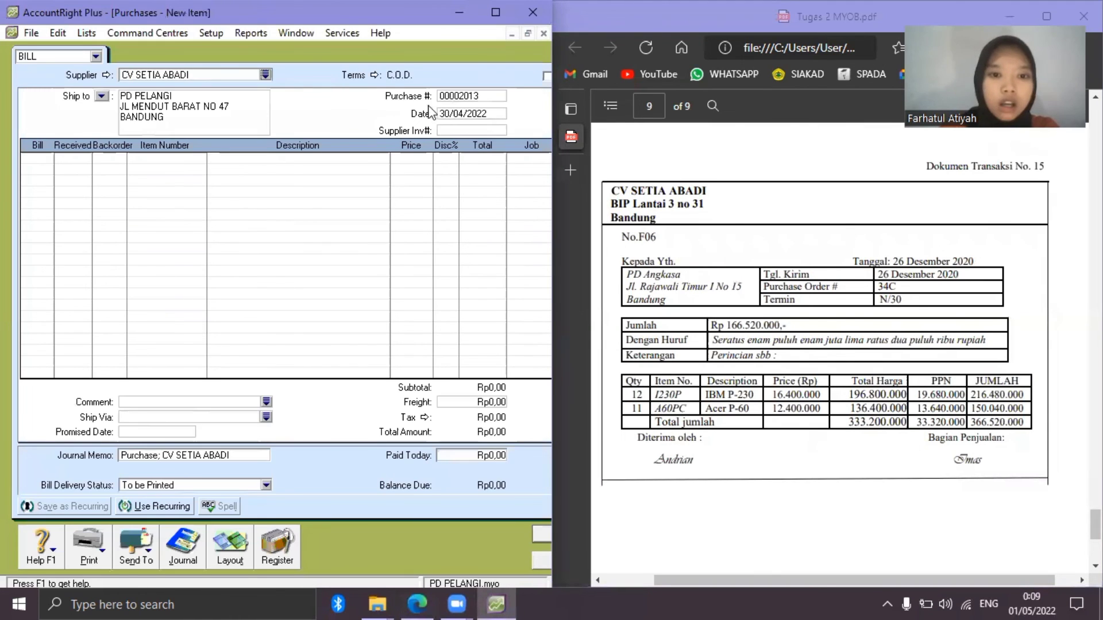
Set the bill's credit terms to In a Given # of Days with the balance due in 30 days.
click(373, 76)
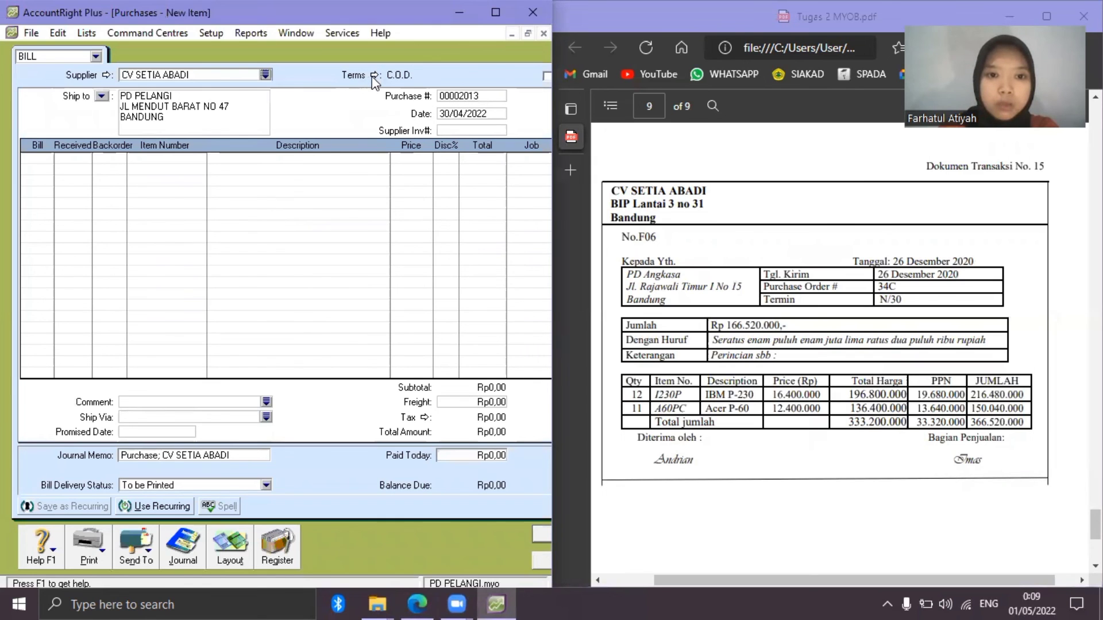
click(336, 210)
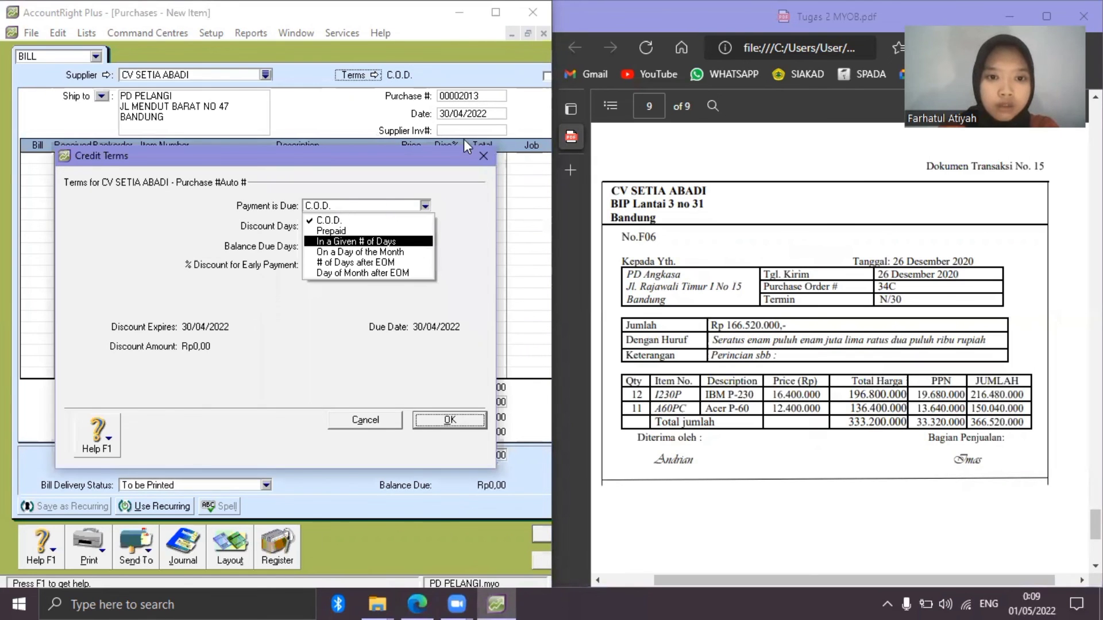
click(357, 241)
click(329, 247)
text(30)
click(450, 420)
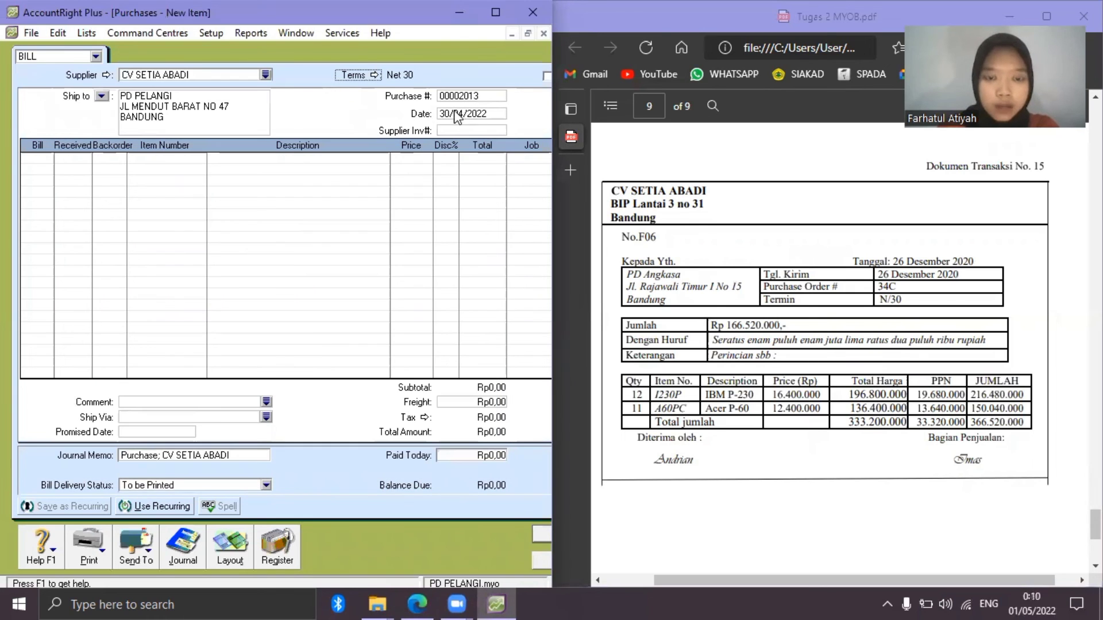
Set the bill's date to 26/12/2020 and its purchase number to F06.
click(457, 114)
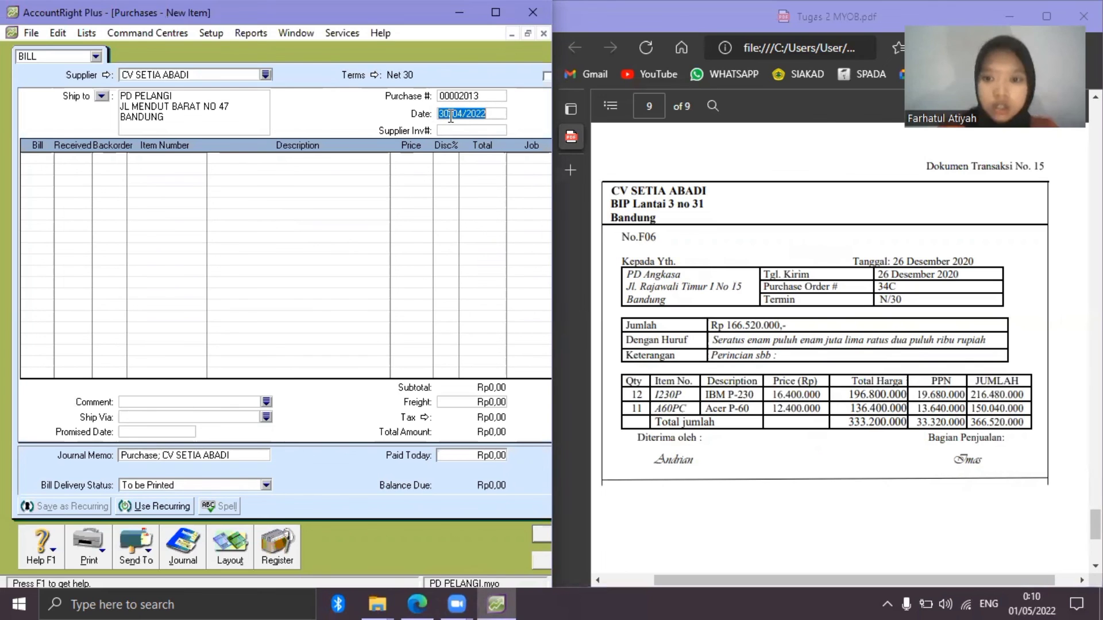
text(26/12/2020)
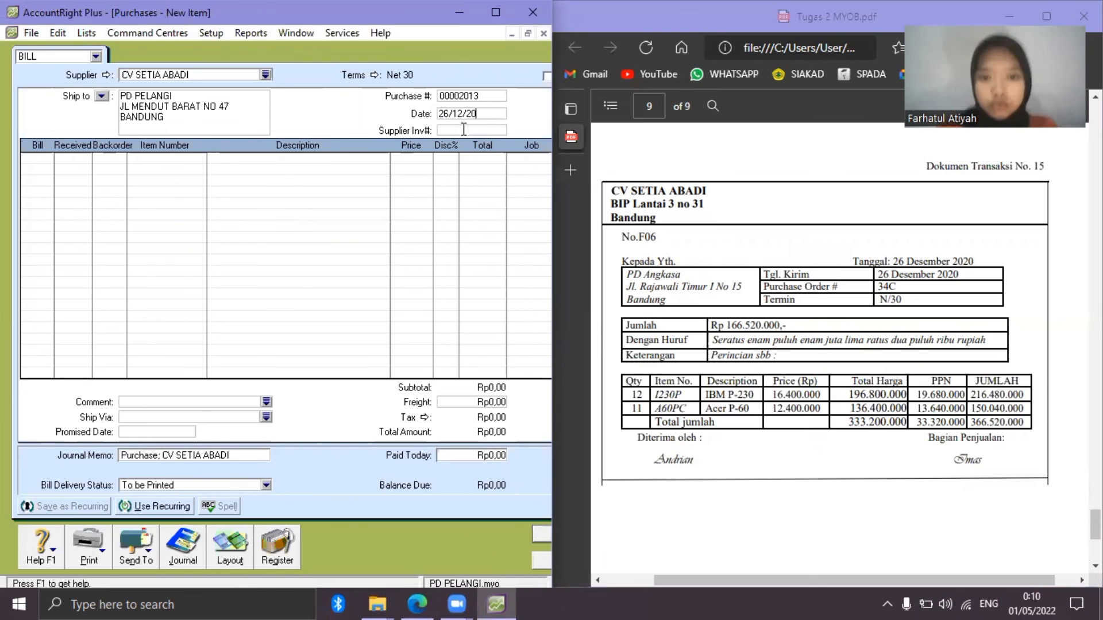
click(463, 96)
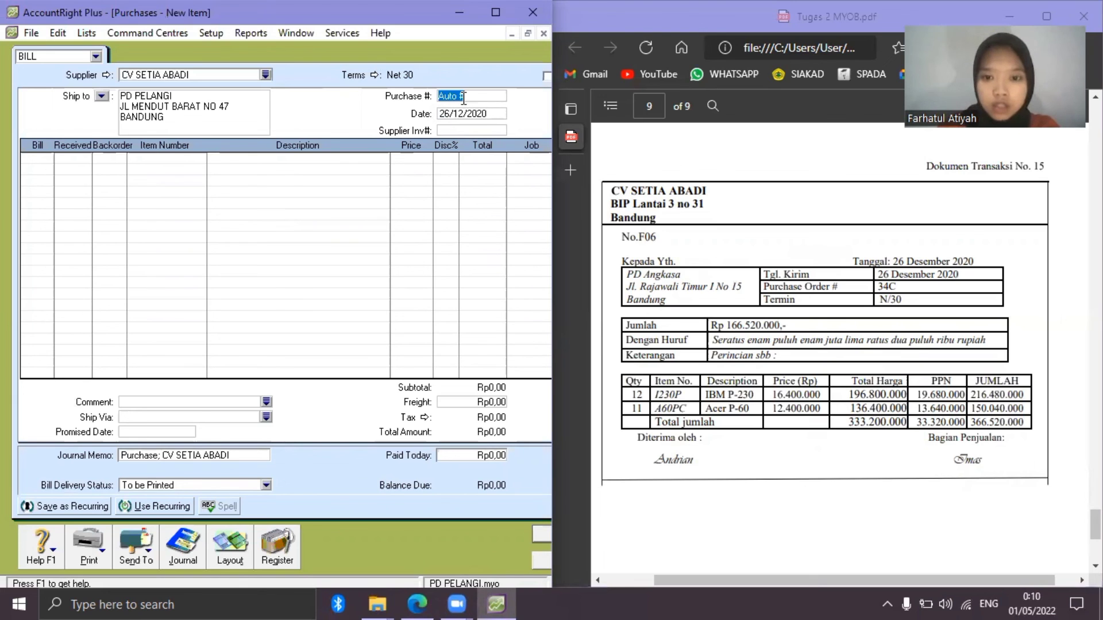
text(F06)
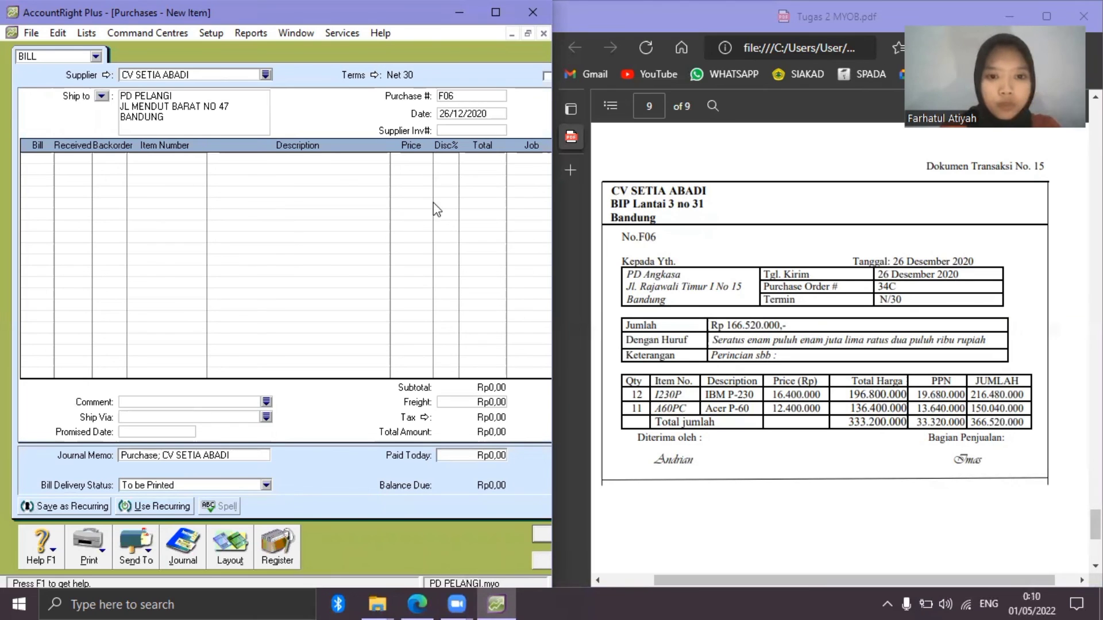
Add a bill line for 12 units of item 1230P (IBM P-230) at a price of Rp16.400.000.
click(47, 160)
text(12)
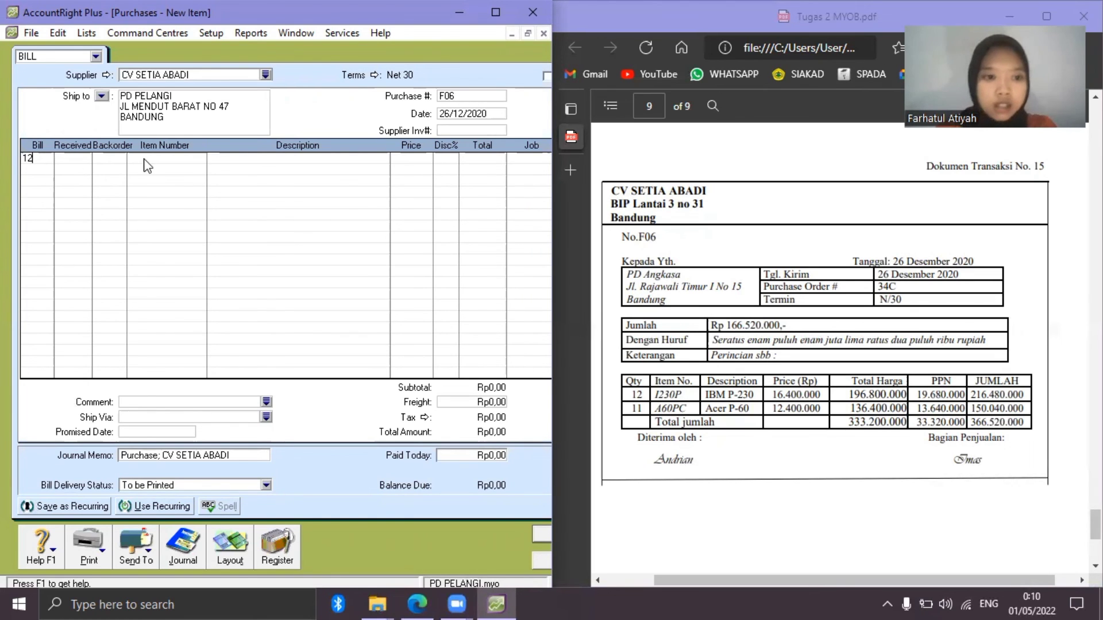
click(139, 157)
text(I230P)
key(Tab)
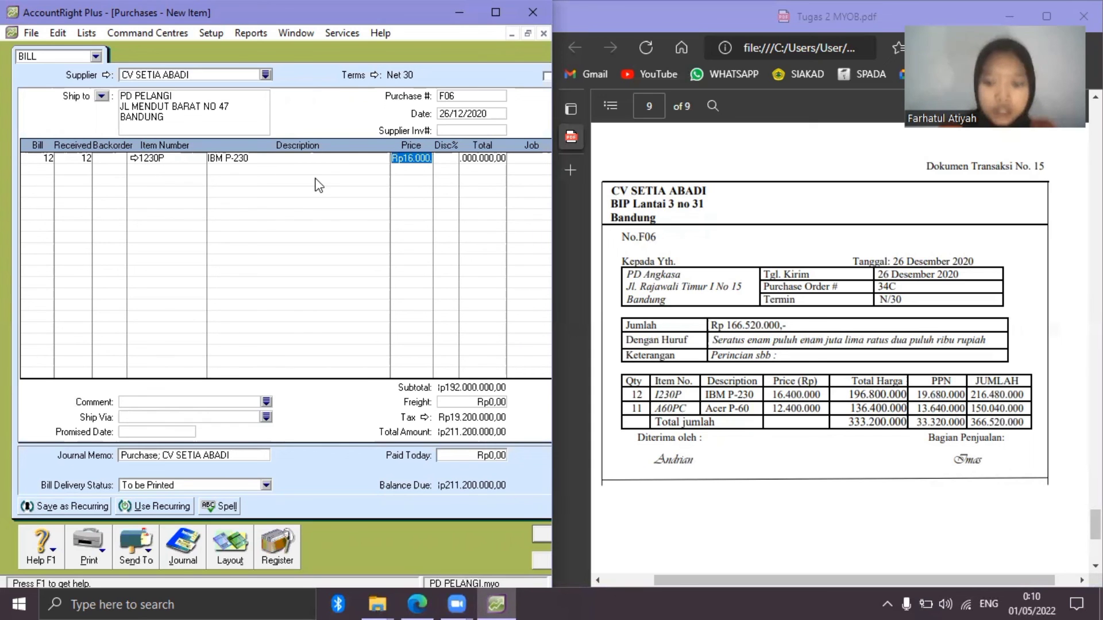
text(16400000)
key(Tab)
key(Tab)
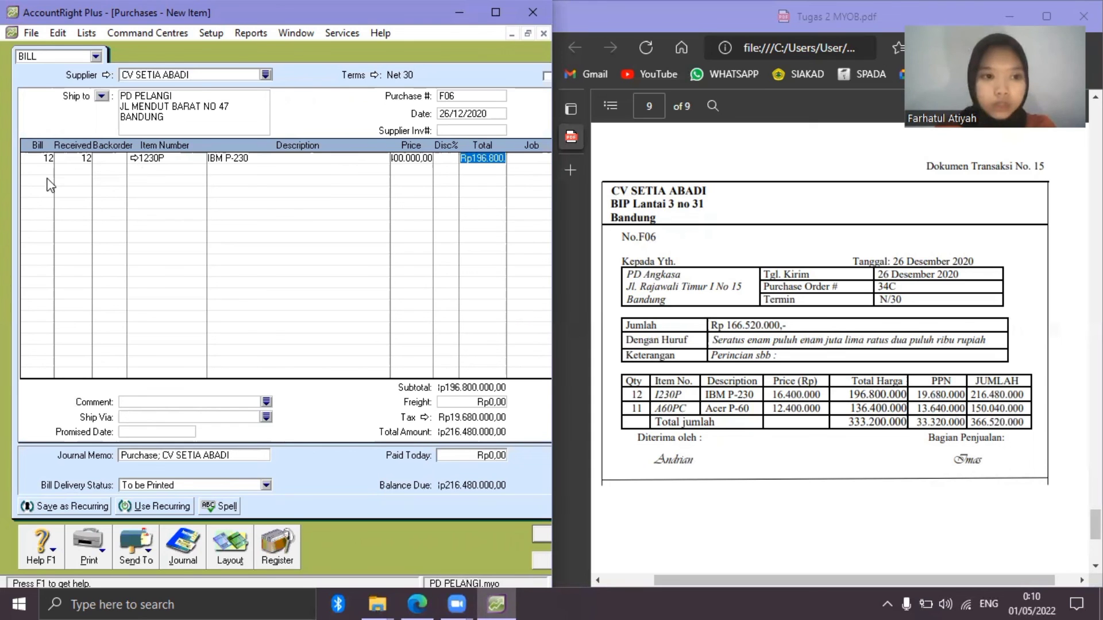
key(Tab)
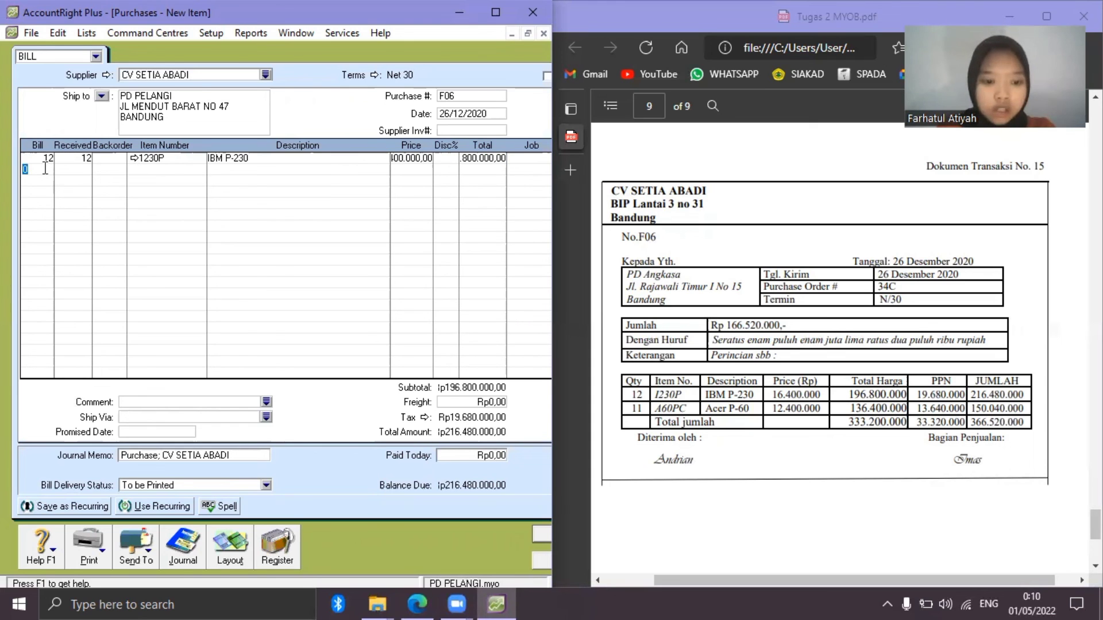
Add a second bill line for 11 units of item A60PC (ACER P-60) at a price of Rp12.400.000.
text(11)
key(Tab)
key(Tab)
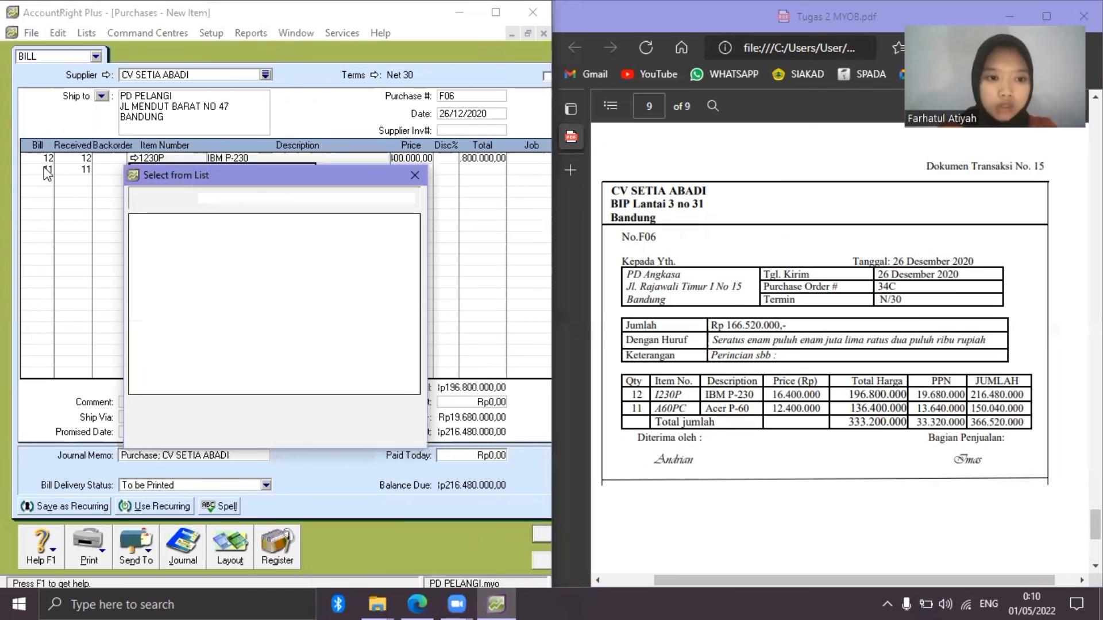
double_click(244, 231)
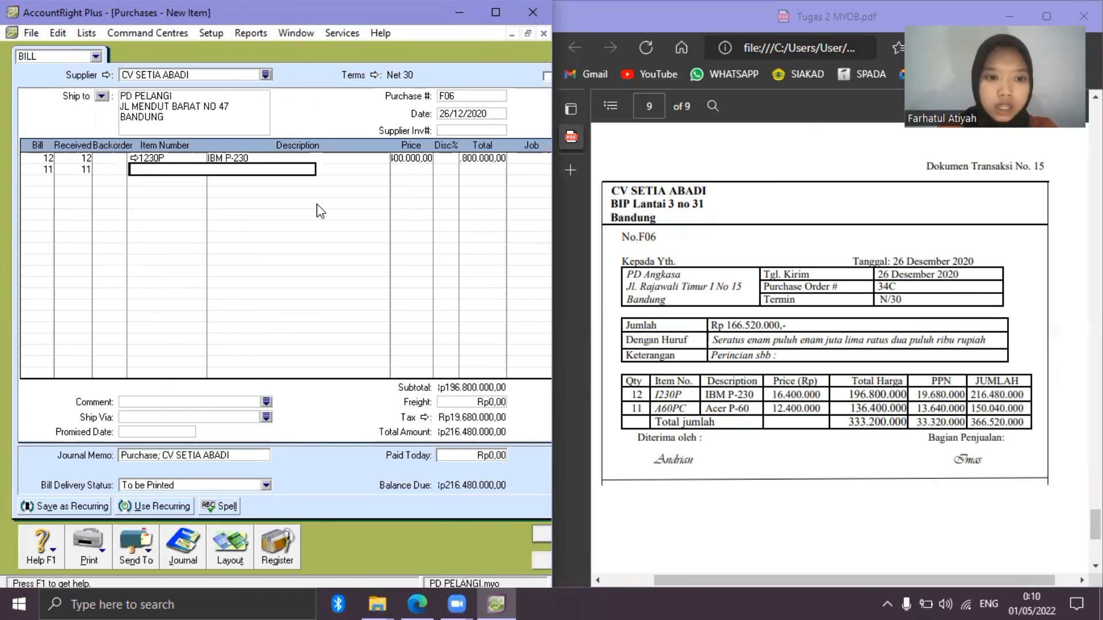
key(Tab)
key(Tab)
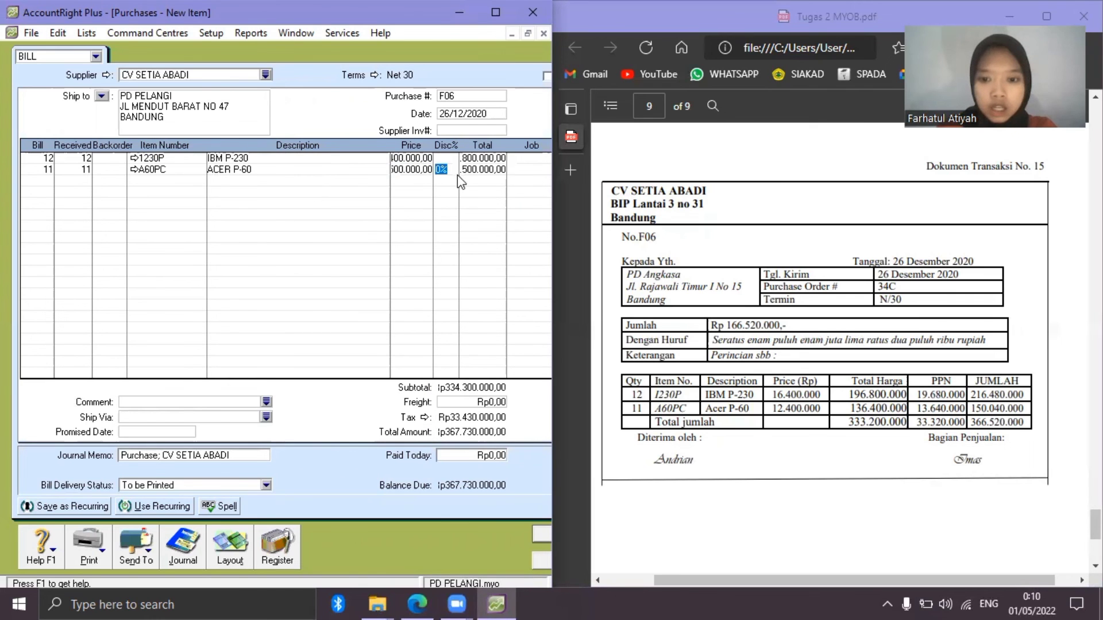
click(398, 169)
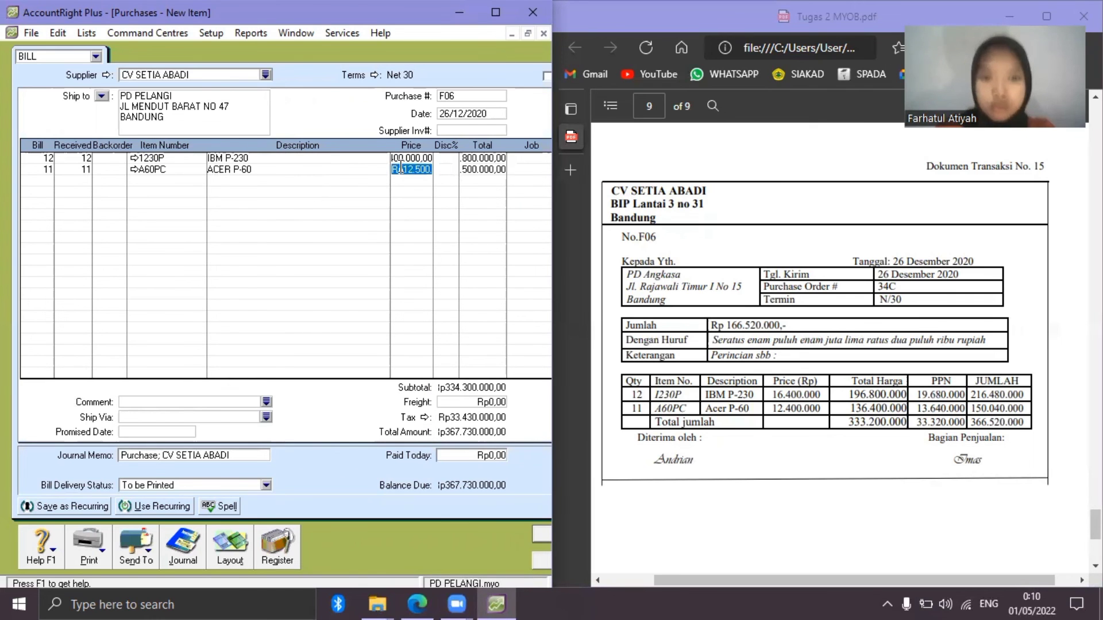
text(12400000)
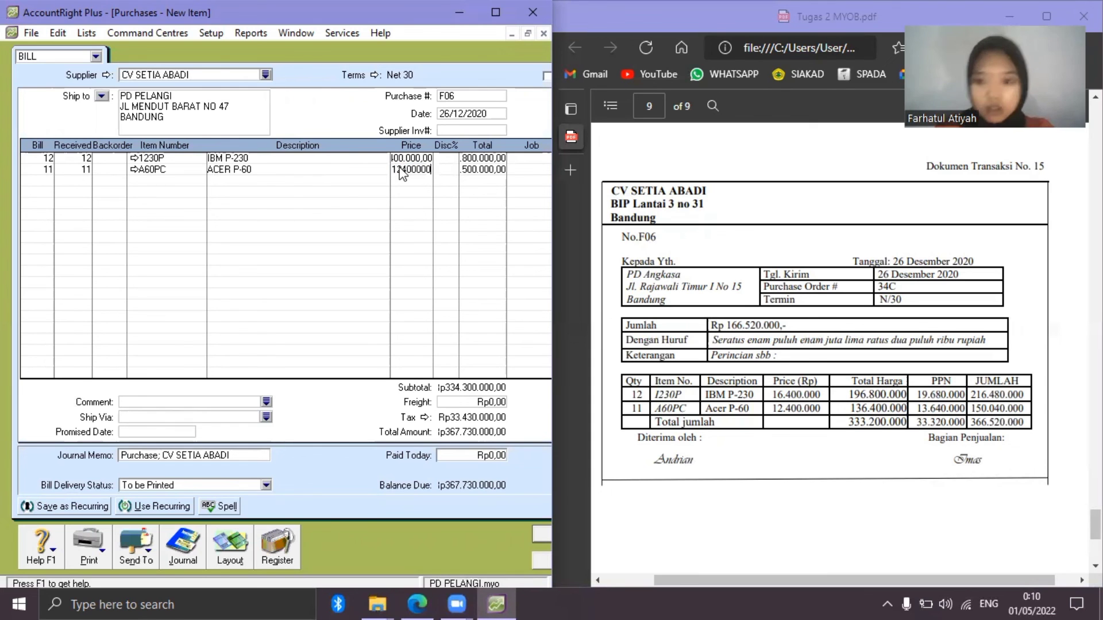
key(Tab)
key(Tab)
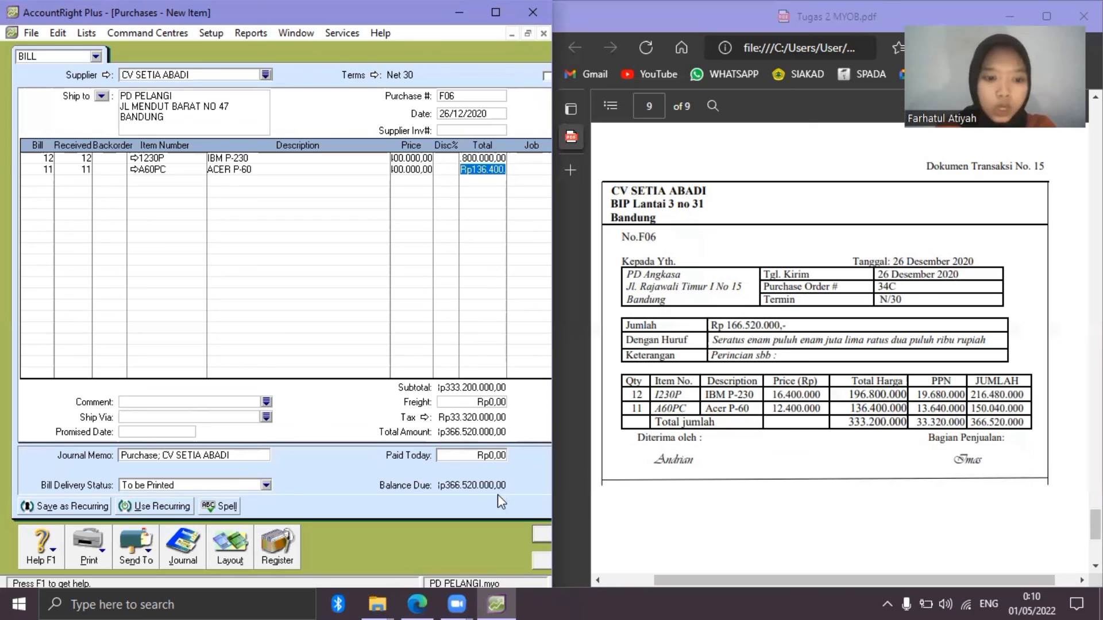
Record the CV SETIA ABADI bill without changing its tax code, and close the purchase entry window.
click(537, 535)
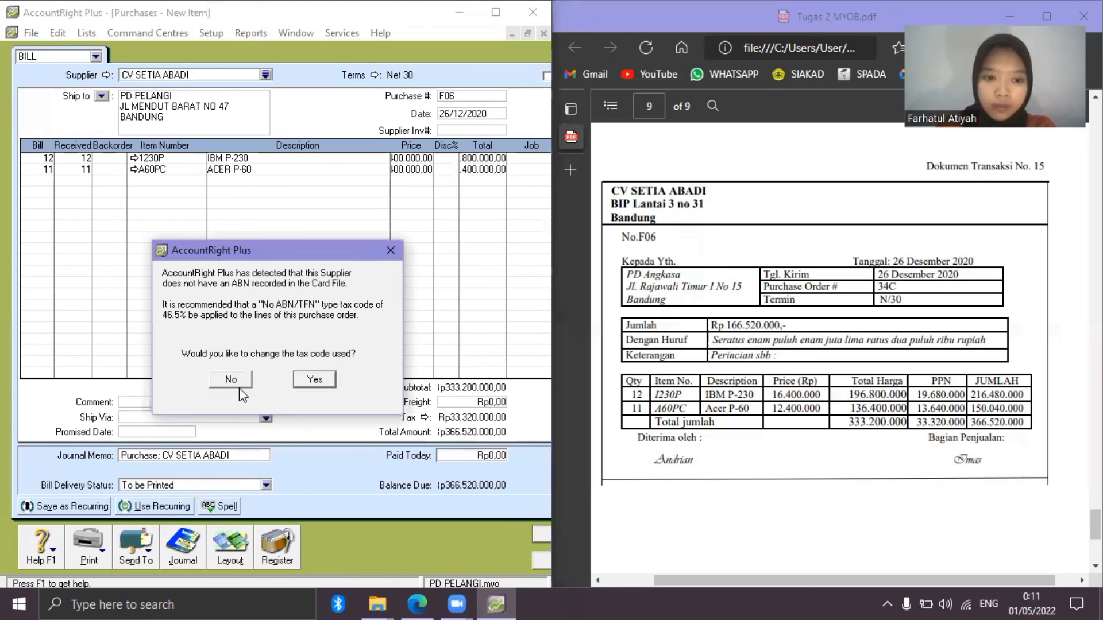
click(234, 386)
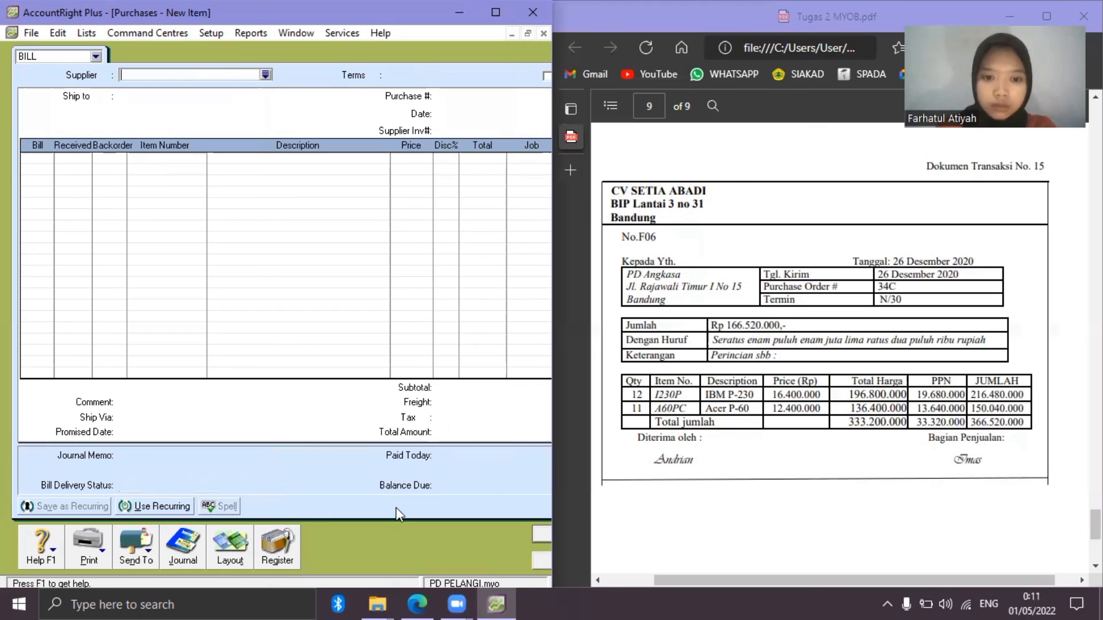
click(539, 565)
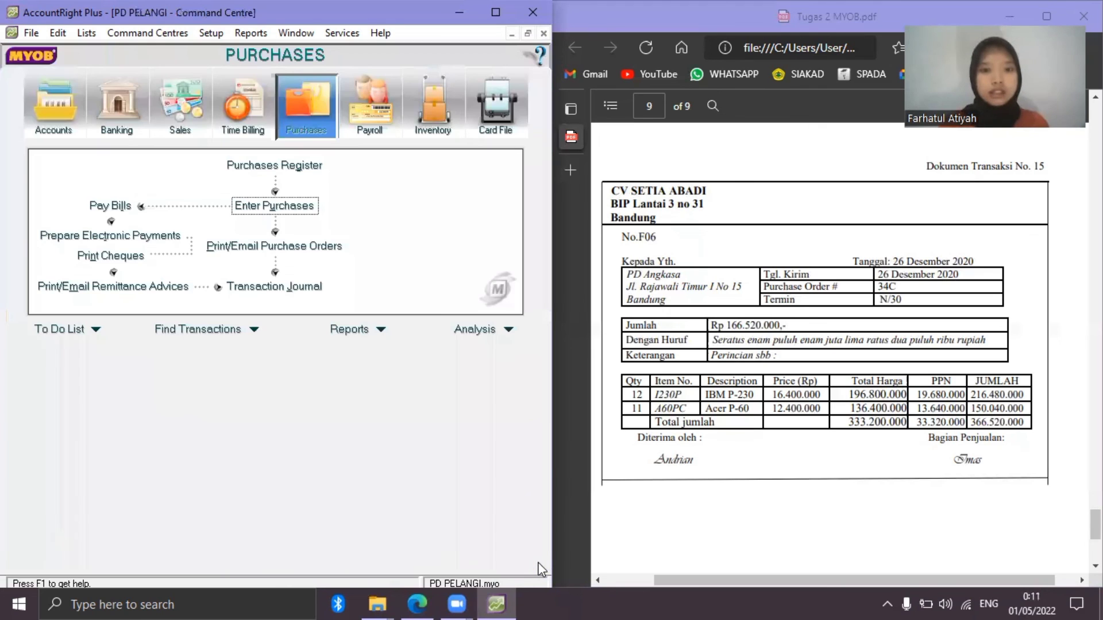